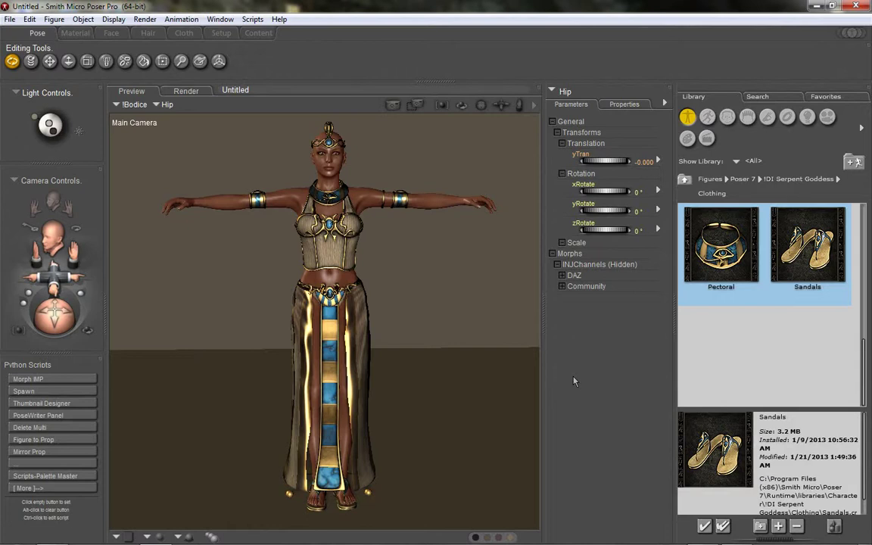
Return the library to the !DI Serpent Goddess folder and bring the figure's bodice into close view.
{"action": "scroll", "coordinate": [779, 359], "scroll_direction": "up", "scroll_amount": 3}
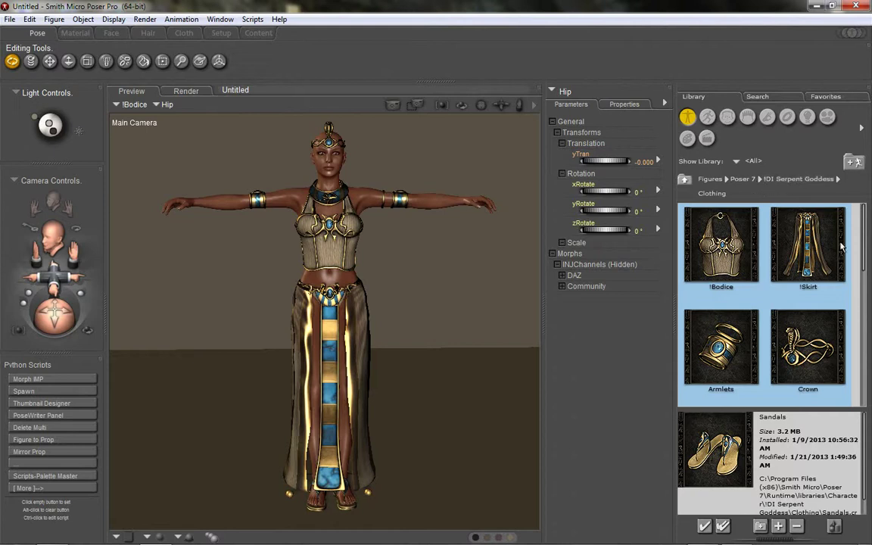
{"action": "left_click", "coordinate": [801, 179]}
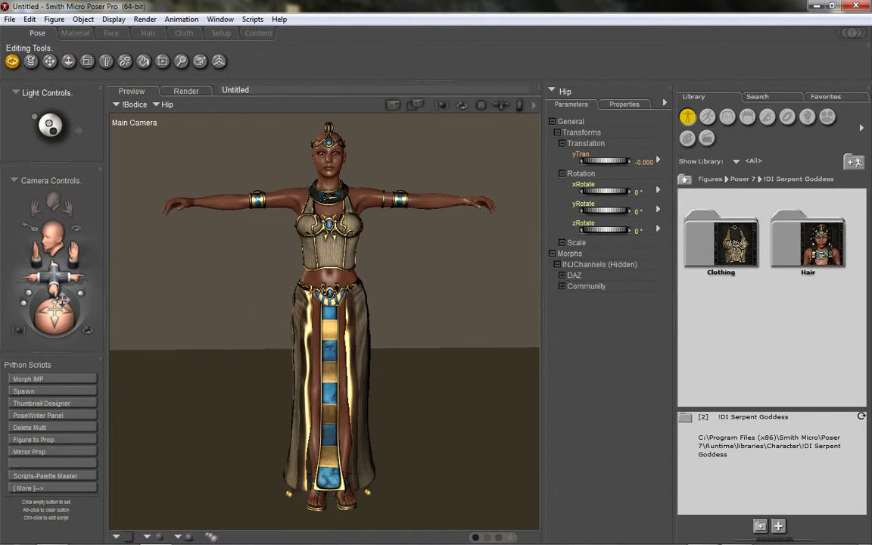
{"action": "left_click_drag", "start_coordinate": [62, 301], "coordinate": [52, 404]}
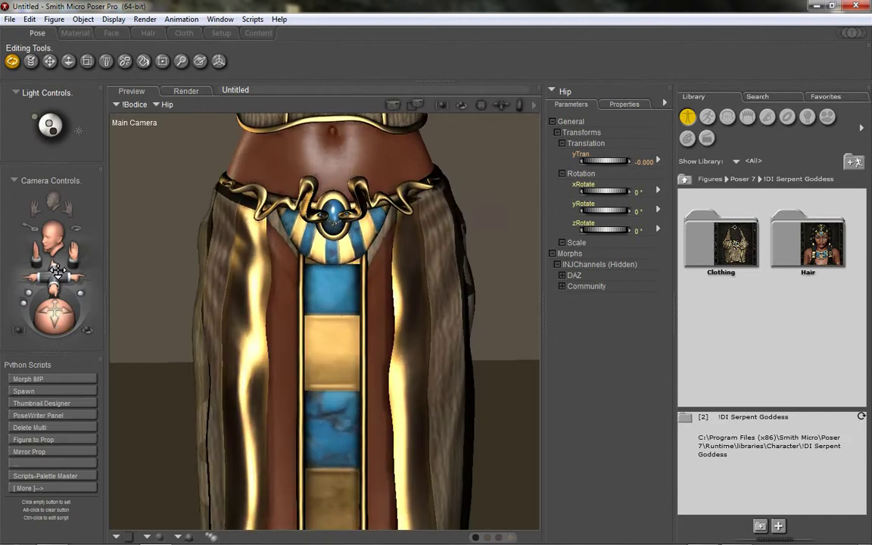
{"action": "left_click_drag", "start_coordinate": [70, 241], "coordinate": [70, 542]}
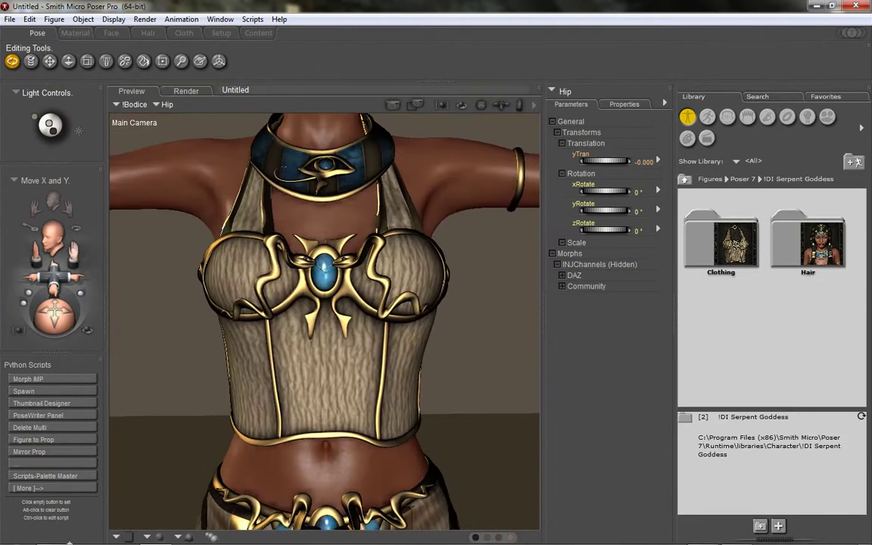
{"action": "left_click_drag", "start_coordinate": [55, 284], "coordinate": [78, 353]}
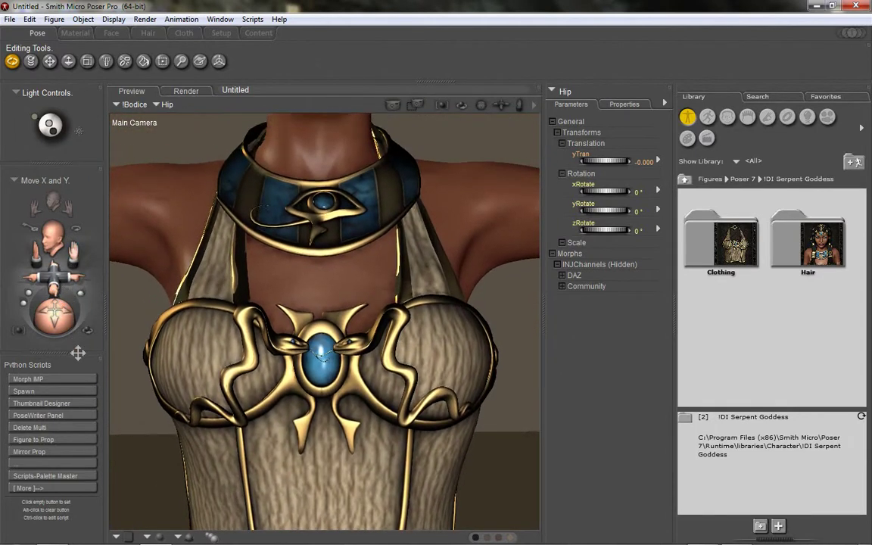
{"action": "left_click_drag", "start_coordinate": [63, 282], "coordinate": [59, 256]}
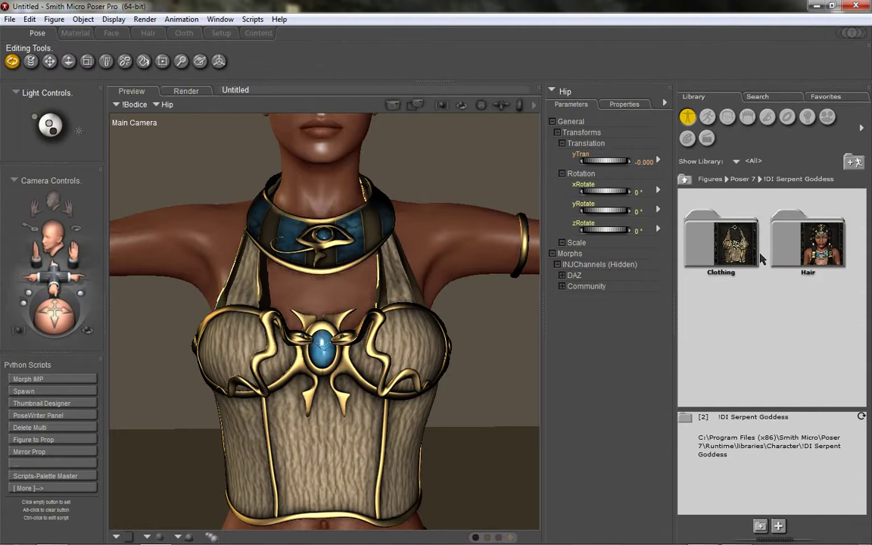
Select the bodice's whole Body and expand its Snake Style Morphs.
{"action": "left_click", "coordinate": [565, 91]}
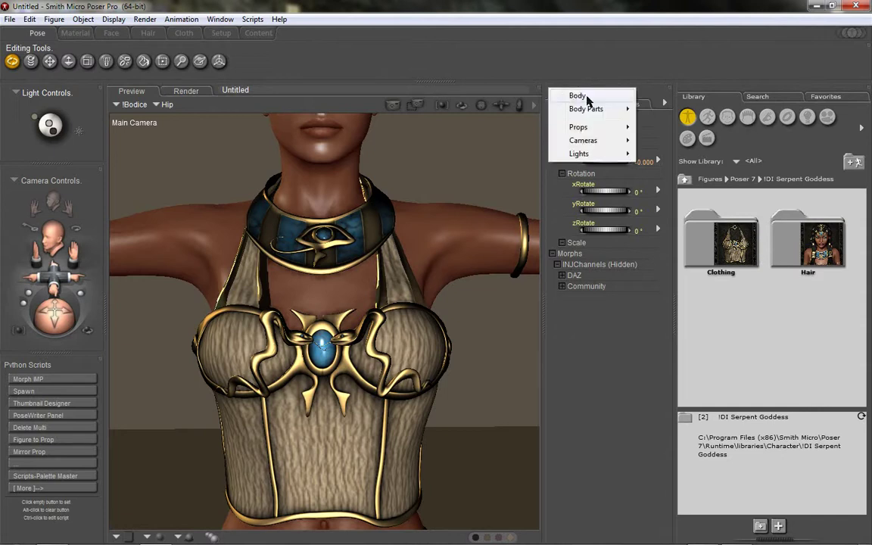
{"action": "left_click", "coordinate": [582, 96]}
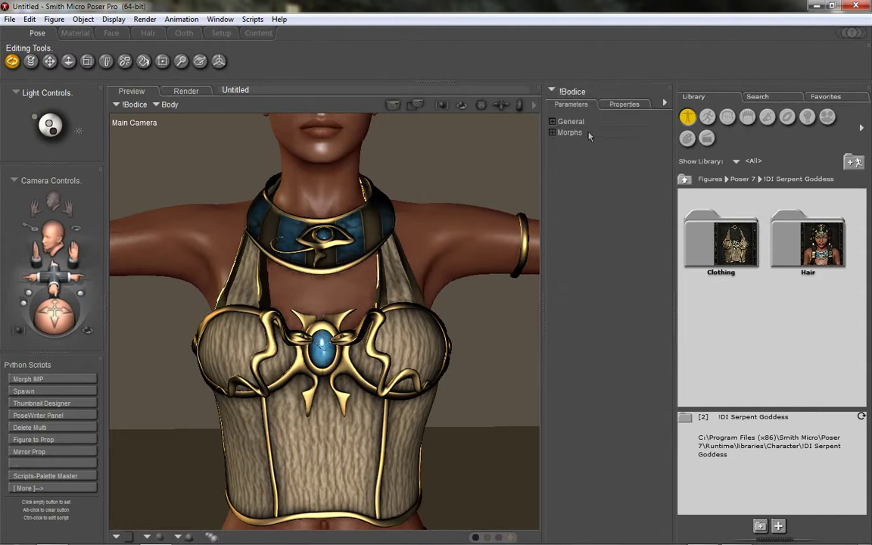
{"action": "left_click", "coordinate": [580, 133]}
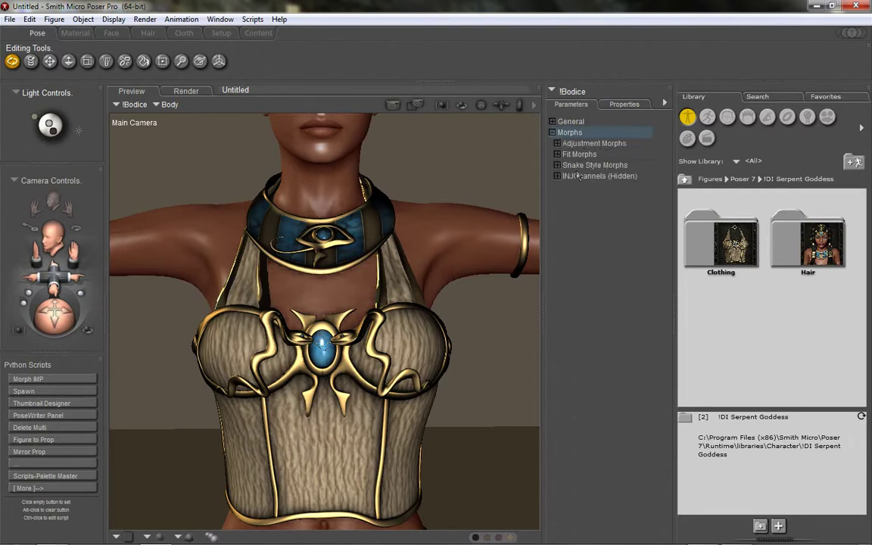
{"action": "left_click", "coordinate": [583, 165]}
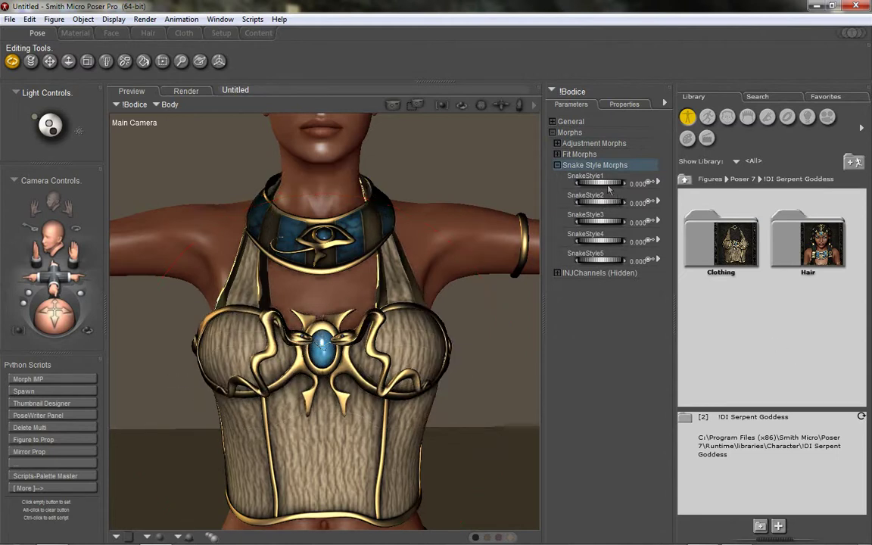
{"action": "left_click", "coordinate": [638, 183]}
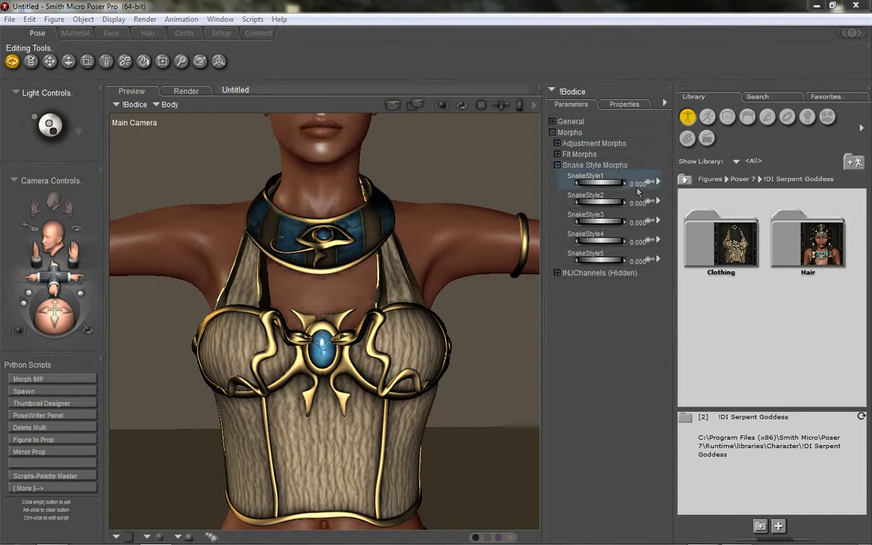
{"action": "left_click", "coordinate": [593, 169]}
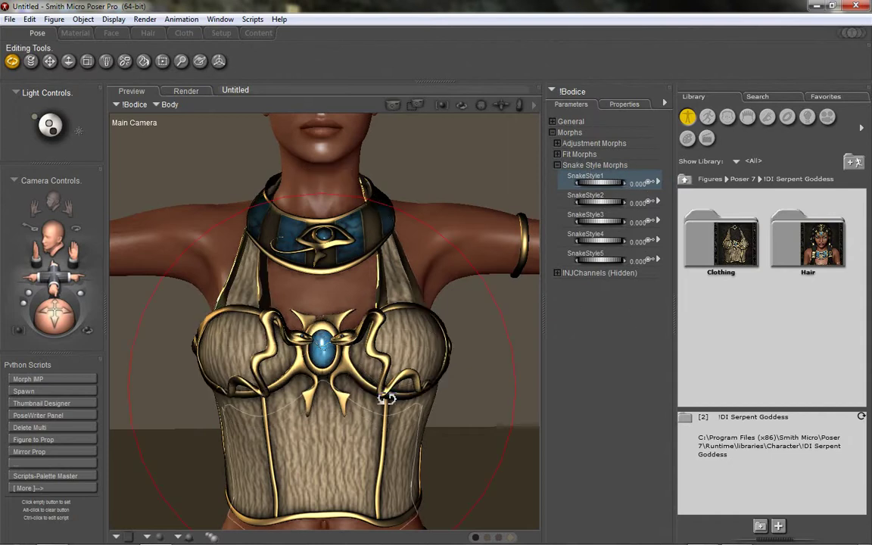
{"action": "left_click", "coordinate": [574, 92]}
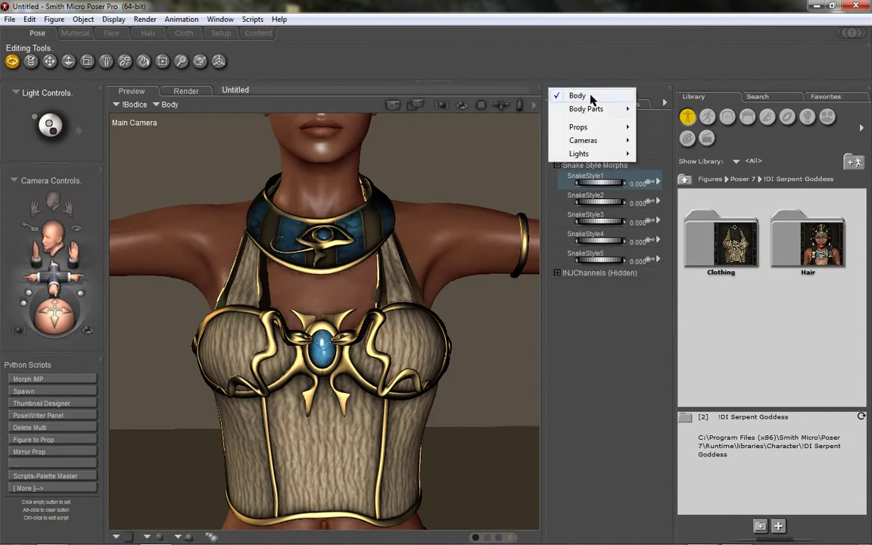
{"action": "left_click", "coordinate": [637, 321]}
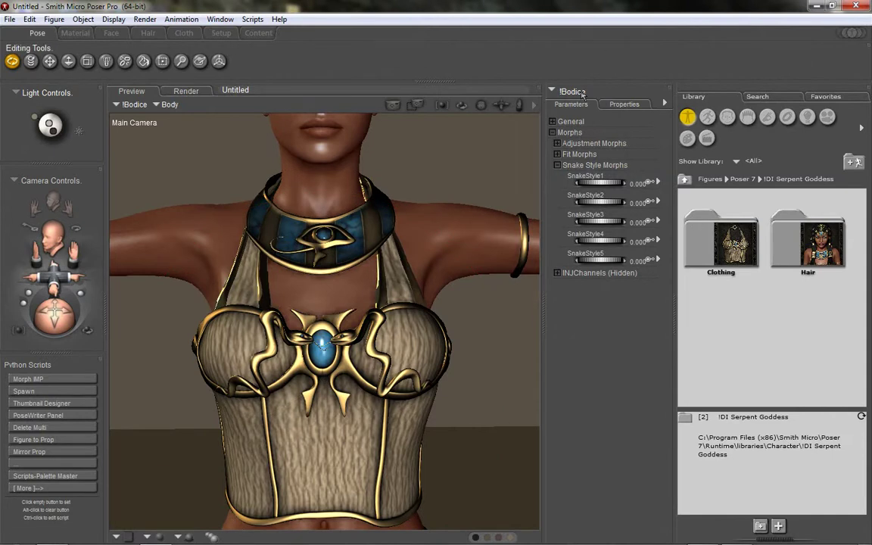
Try the bodice's SnakeStyle1 morph at 1 and reset it to 0.
{"action": "left_click", "coordinate": [640, 184]}
{"action": "type", "text": "1"}
{"action": "key", "text": "Return"}
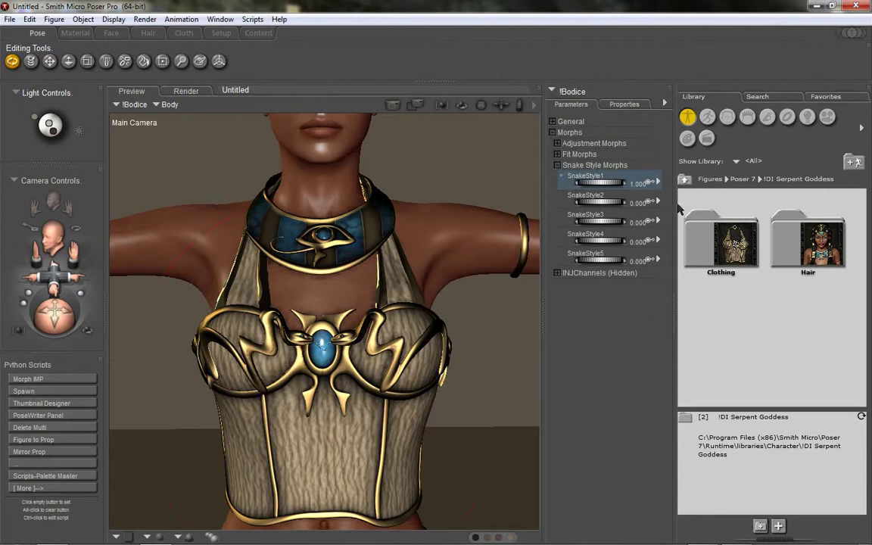
{"action": "type", "text": "0"}
{"action": "key", "text": "Return"}
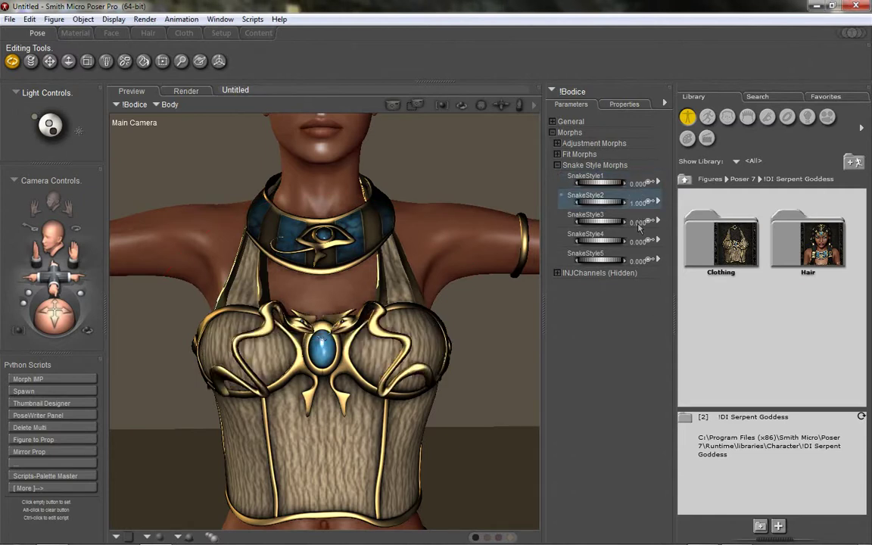
Try the bodice's SnakeStyle2 and SnakeStyle3 morphs one at a time at 1, resetting each to 0.
{"action": "left_click", "coordinate": [638, 203]}
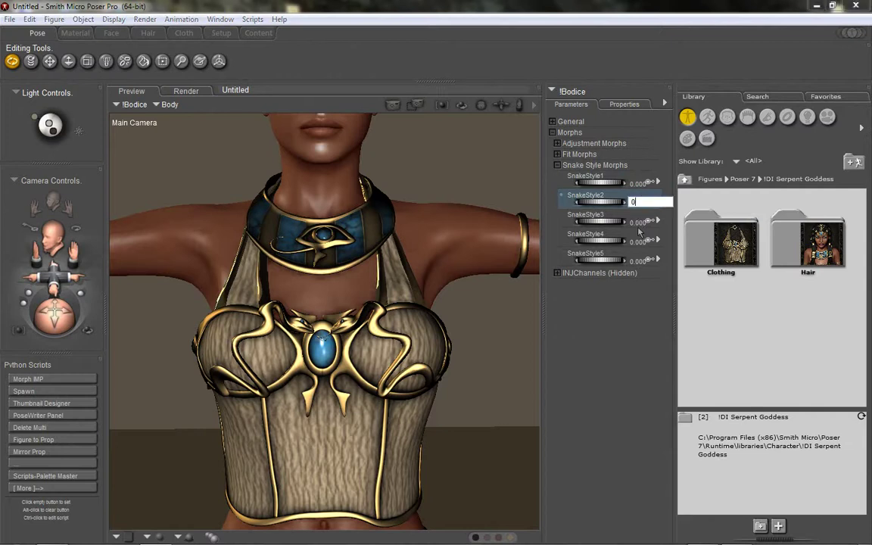
{"action": "type", "text": "0"}
{"action": "key", "text": "Return"}
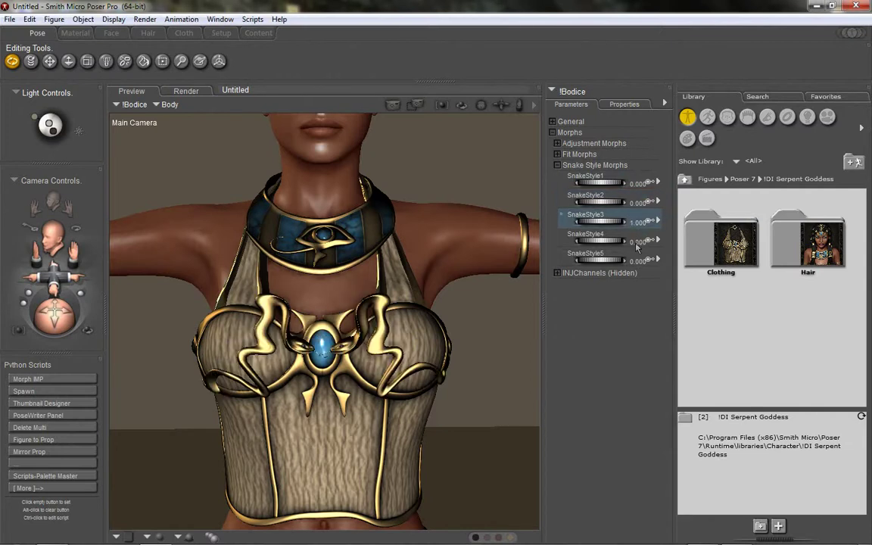
{"action": "left_click", "coordinate": [637, 223]}
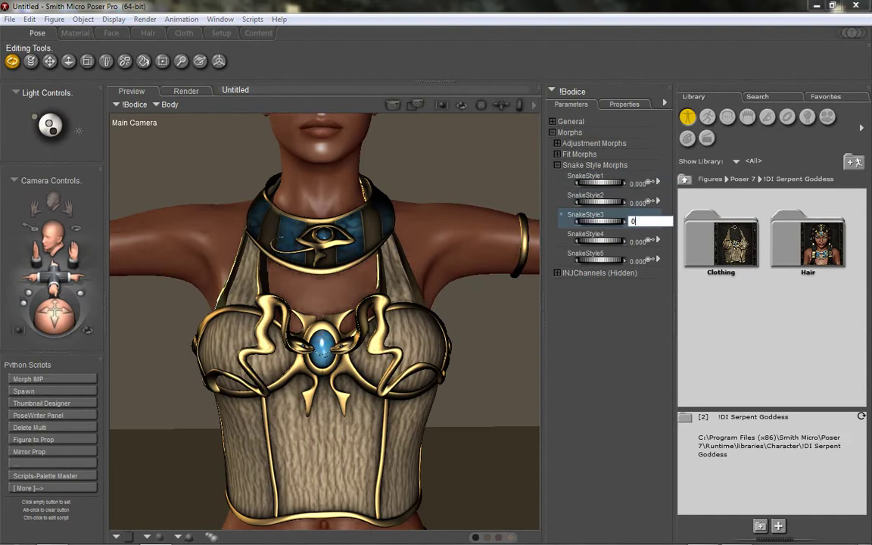
{"action": "type", "text": "0"}
{"action": "key", "text": "Return"}
Try the bodice's SnakeStyle4 morph at 1 and reset it to 0.
{"action": "left_click", "coordinate": [637, 241]}
{"action": "type", "text": "1"}
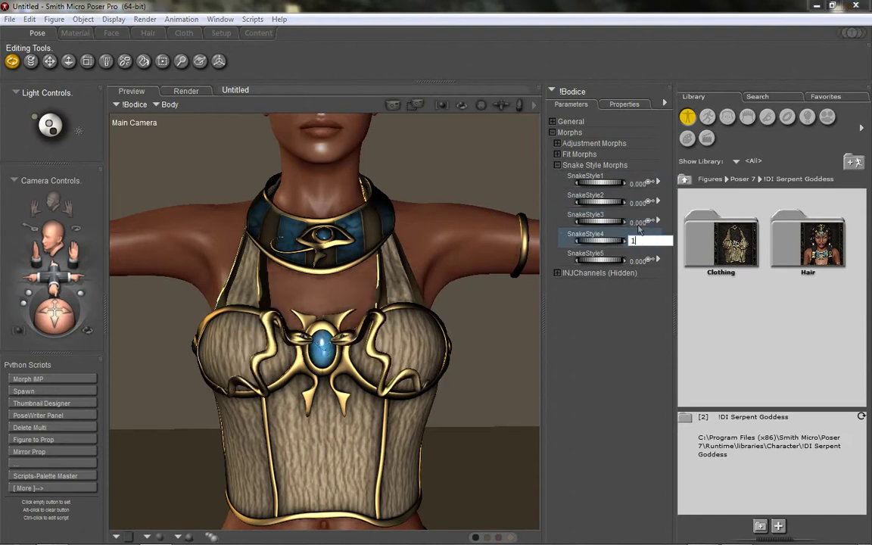
{"action": "key", "text": "Return"}
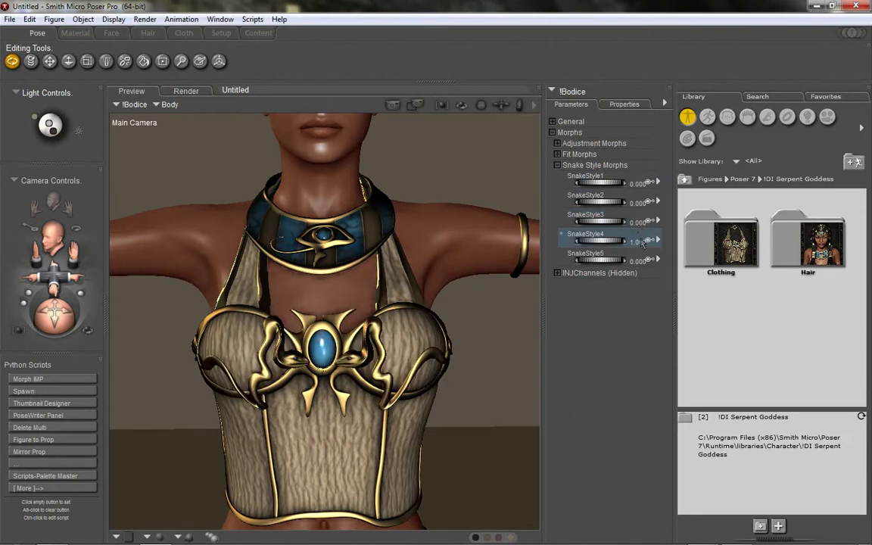
{"action": "left_click", "coordinate": [639, 242]}
{"action": "type", "text": "0"}
{"action": "key", "text": "Return"}
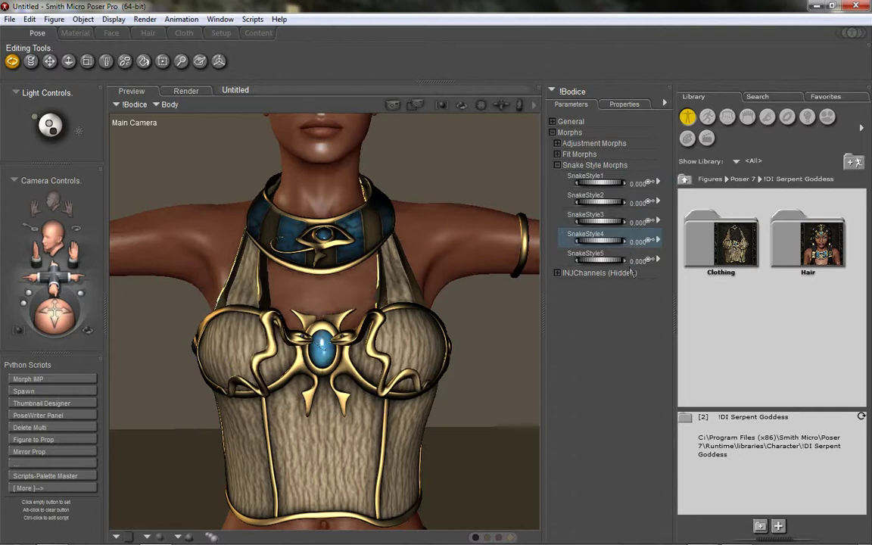
Try the bodice's SnakeStyle5 morph at 1 and reset it to 0.
{"action": "left_click", "coordinate": [639, 261]}
{"action": "type", "text": "1"}
{"action": "key", "text": "Return"}
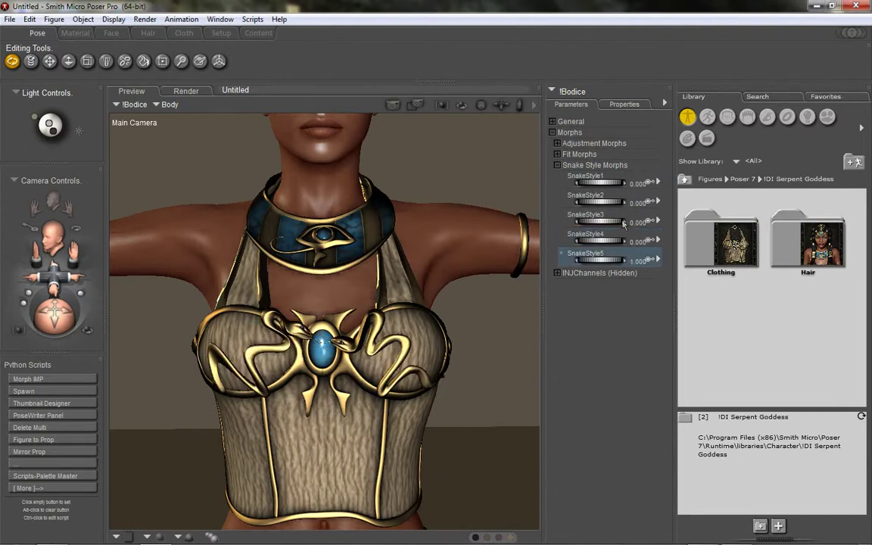
{"action": "left_click", "coordinate": [640, 261]}
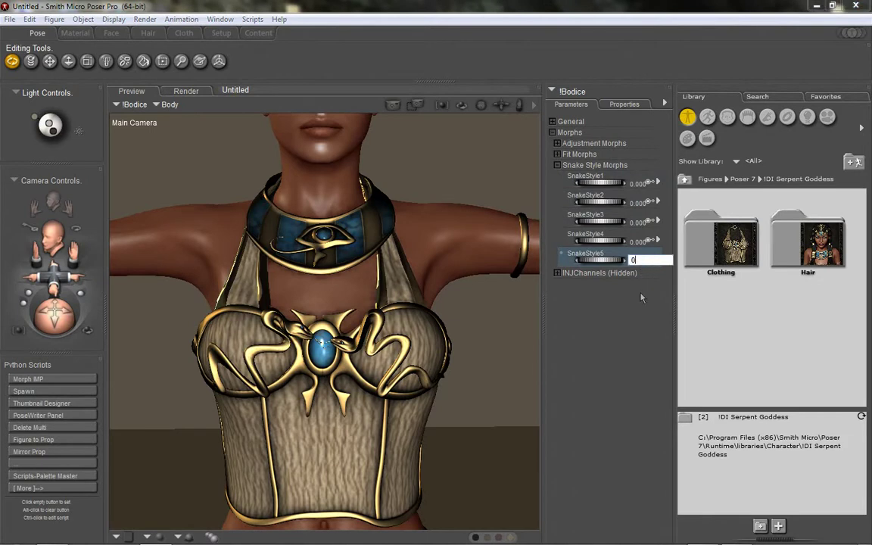
{"action": "type", "text": "0"}
{"action": "key", "text": "Return"}
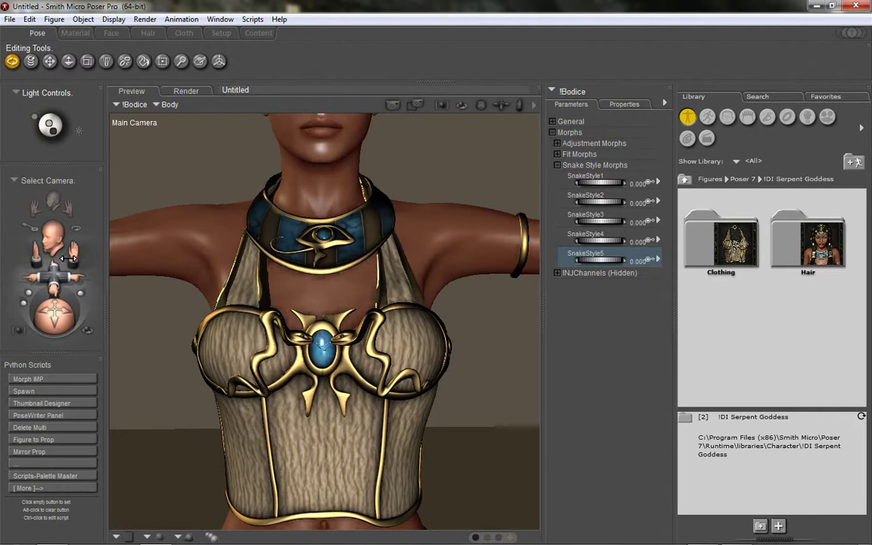
Select the skirt's whole Body and expand its Style Morphs, leaving the INJChannels group collapsed.
{"action": "left_click_drag", "start_coordinate": [82, 259], "coordinate": [83, 6]}
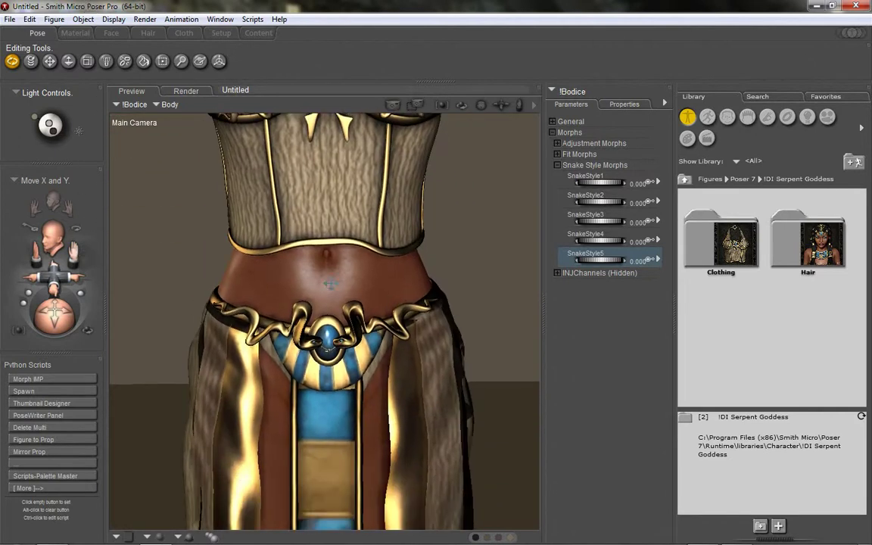
{"action": "left_click", "coordinate": [473, 430]}
{"action": "left_click", "coordinate": [573, 92]}
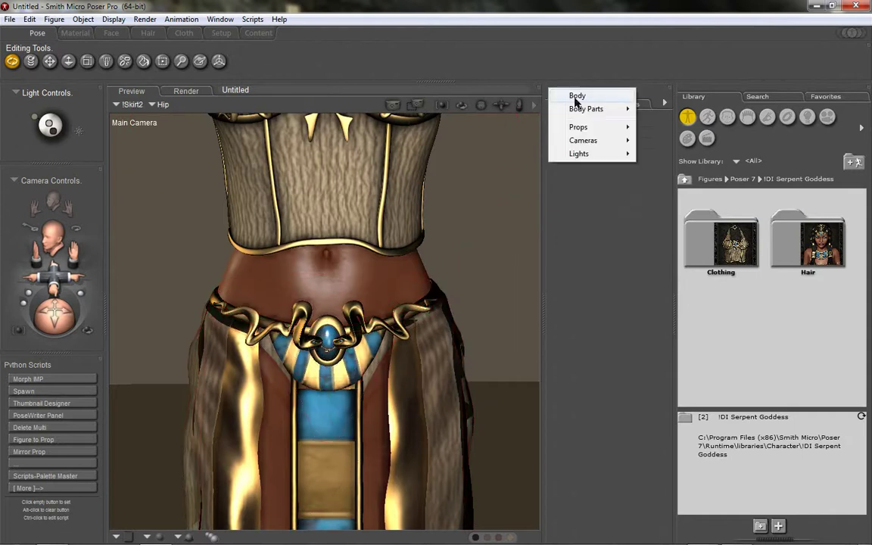
{"action": "left_click", "coordinate": [577, 96]}
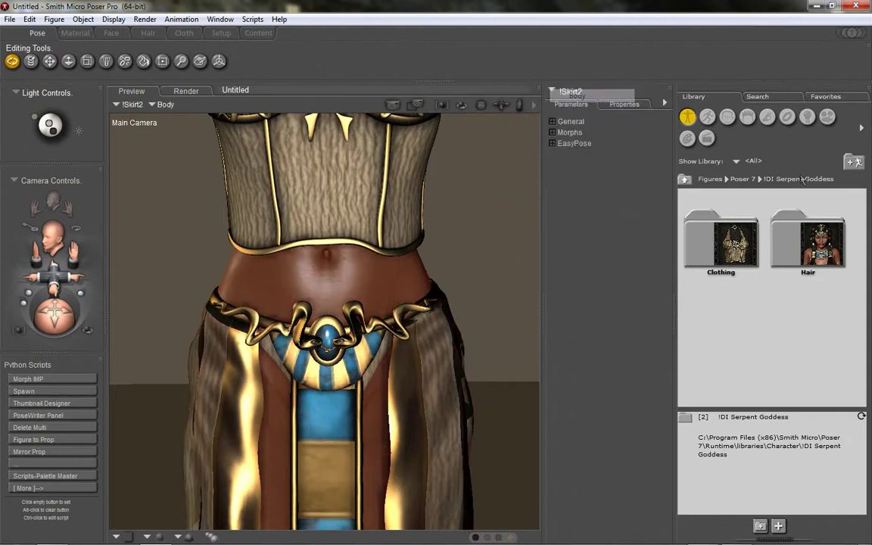
{"action": "left_click", "coordinate": [553, 133]}
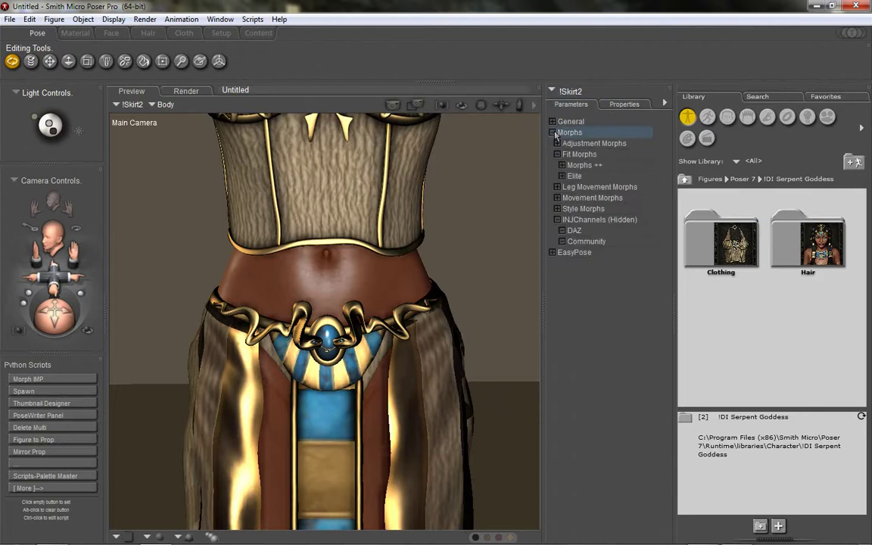
{"action": "left_click", "coordinate": [558, 220]}
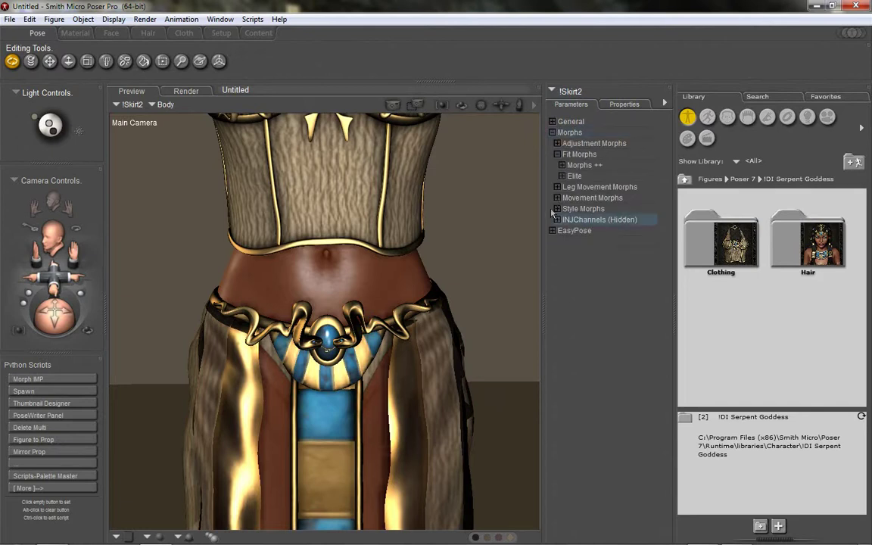
{"action": "left_click", "coordinate": [558, 209]}
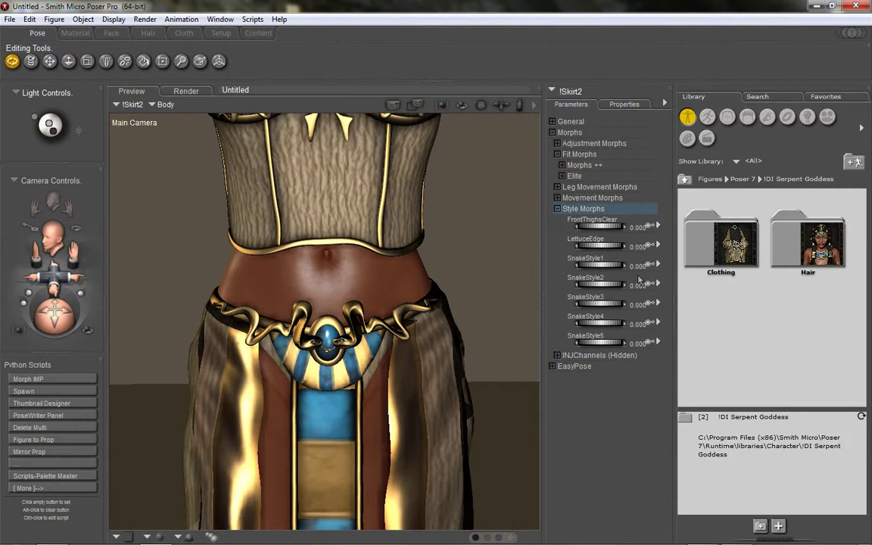
Try the skirt's SnakeStyle1 morph at 1 and reset it to 0.
{"action": "left_click", "coordinate": [638, 266]}
{"action": "type", "text": "1"}
{"action": "key", "text": "Return"}
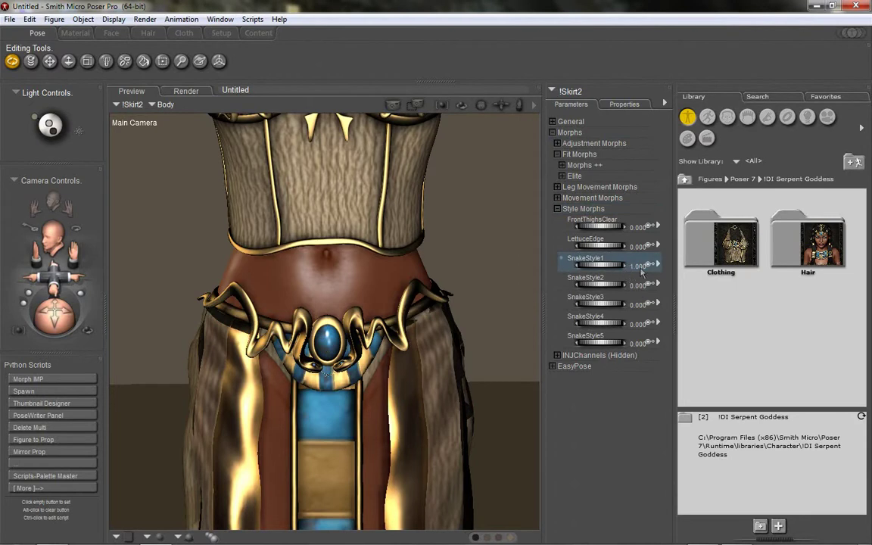
{"action": "left_click", "coordinate": [639, 266]}
{"action": "type", "text": "0"}
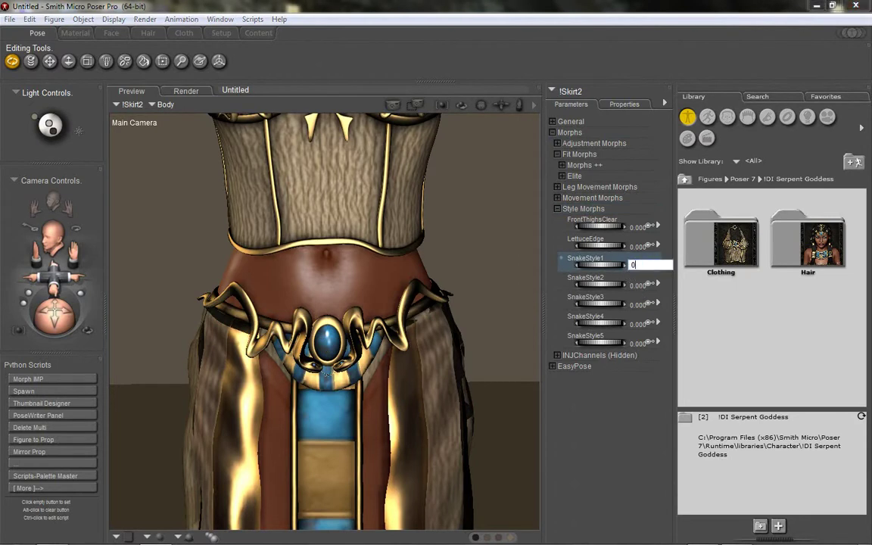
{"action": "key", "text": "Return"}
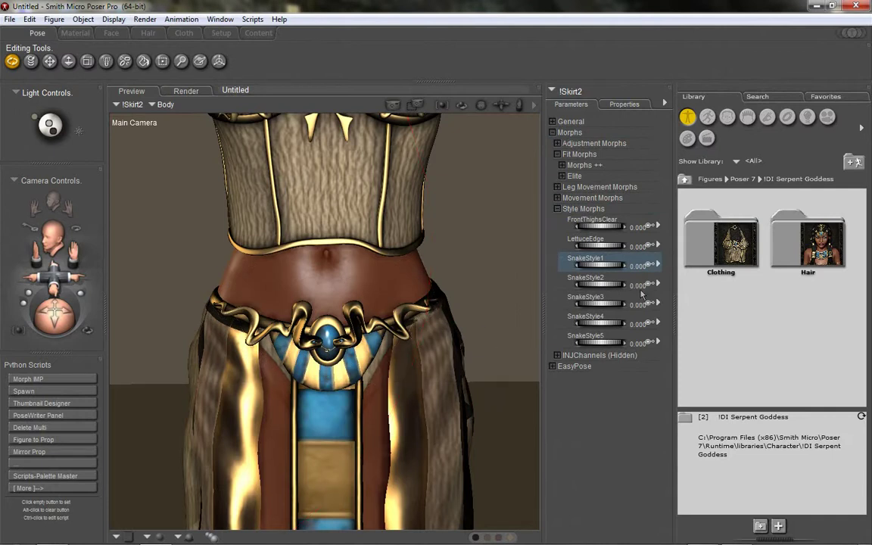
Set the skirt's SnakeStyle2 morph to 1.
{"action": "left_click", "coordinate": [638, 285]}
{"action": "type", "text": "1"}
{"action": "key", "text": "Return"}
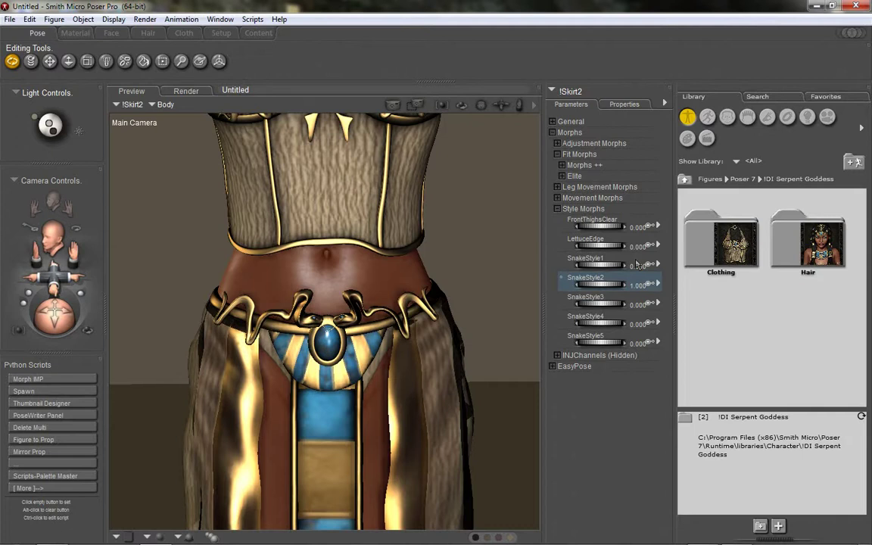
Reset the skirt's SnakeStyle2 morph to 0.
{"action": "left_click", "coordinate": [641, 286]}
{"action": "type", "text": "0"}
{"action": "key", "text": "Return"}
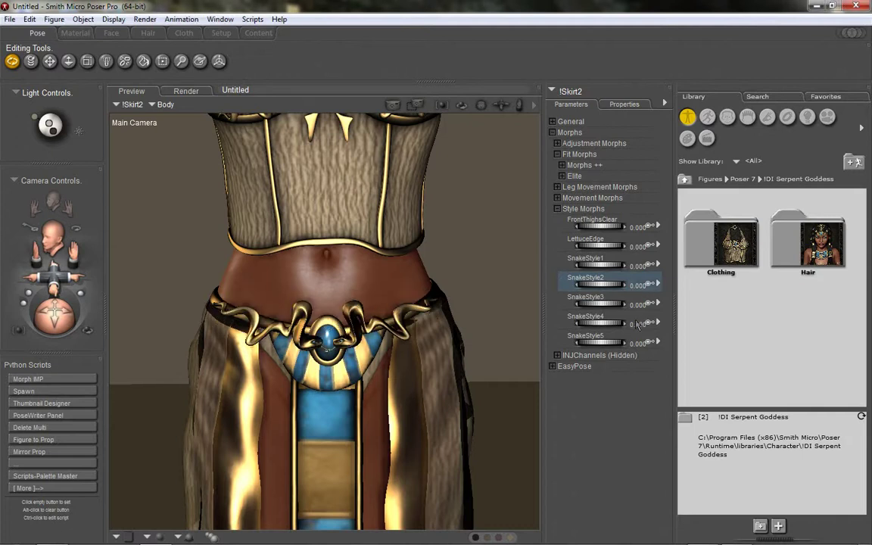
Try the skirt's SnakeStyle3 morph at 1 and reset it to 0.
{"action": "left_click", "coordinate": [638, 304]}
{"action": "type", "text": "1"}
{"action": "key", "text": "Return"}
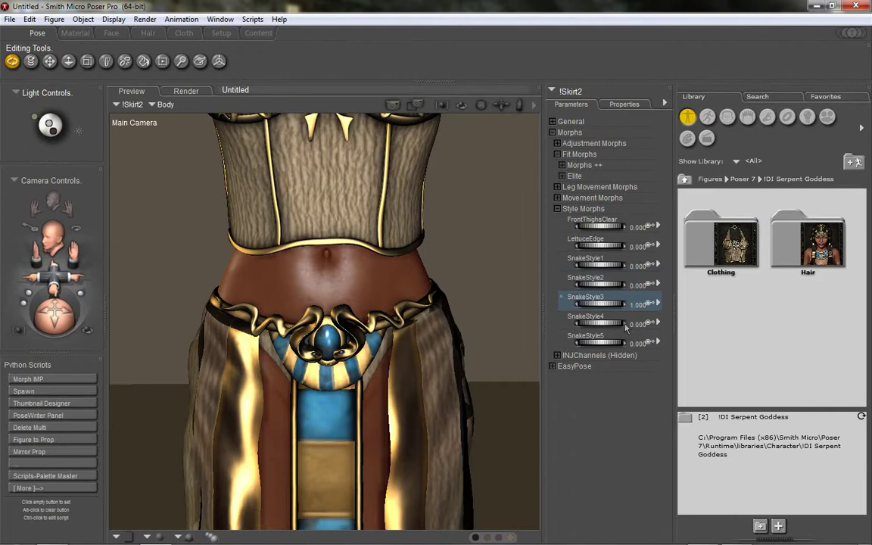
{"action": "left_click", "coordinate": [639, 304]}
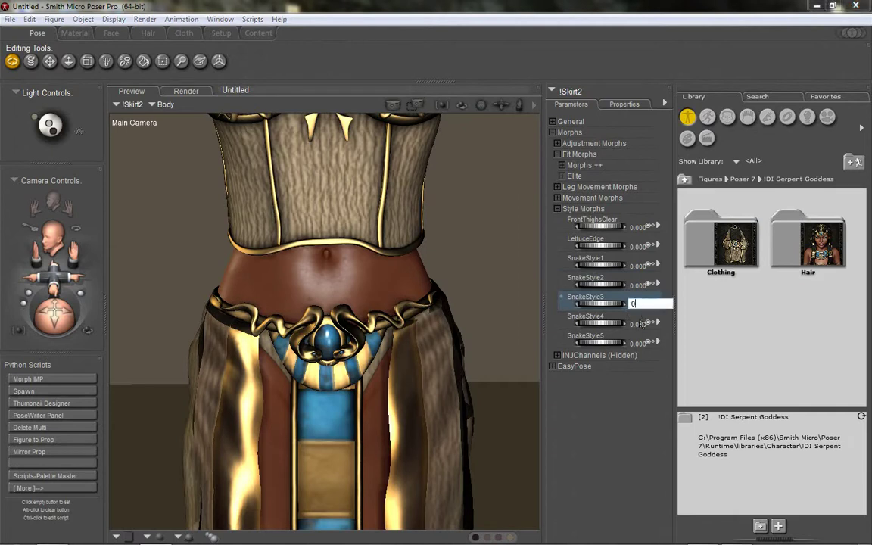
{"action": "type", "text": "0"}
{"action": "key", "text": "Return"}
Try the skirt's SnakeStyle4 morph at 1 and reset it to 0.
{"action": "left_click", "coordinate": [640, 323]}
{"action": "type", "text": "1"}
{"action": "key", "text": "Return"}
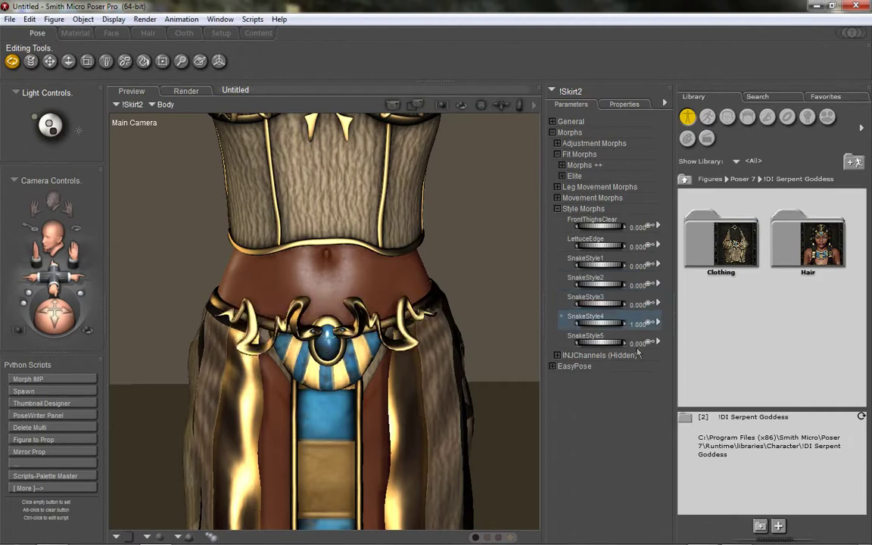
{"action": "left_click", "coordinate": [639, 323]}
{"action": "type", "text": "0"}
{"action": "key", "text": "Return"}
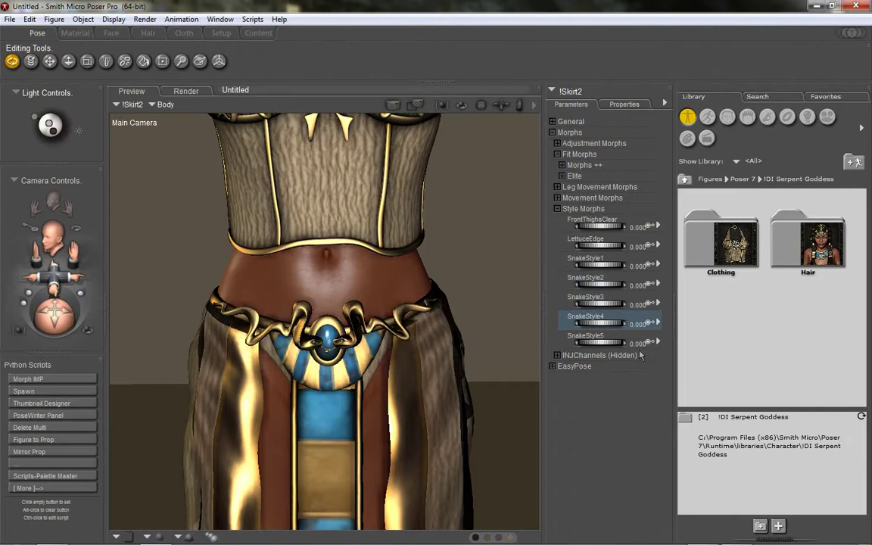
Try the skirt's SnakeStyle5 morph at 1 and reset it to 0.
{"action": "left_click", "coordinate": [640, 344]}
{"action": "type", "text": "1"}
{"action": "key", "text": "Return"}
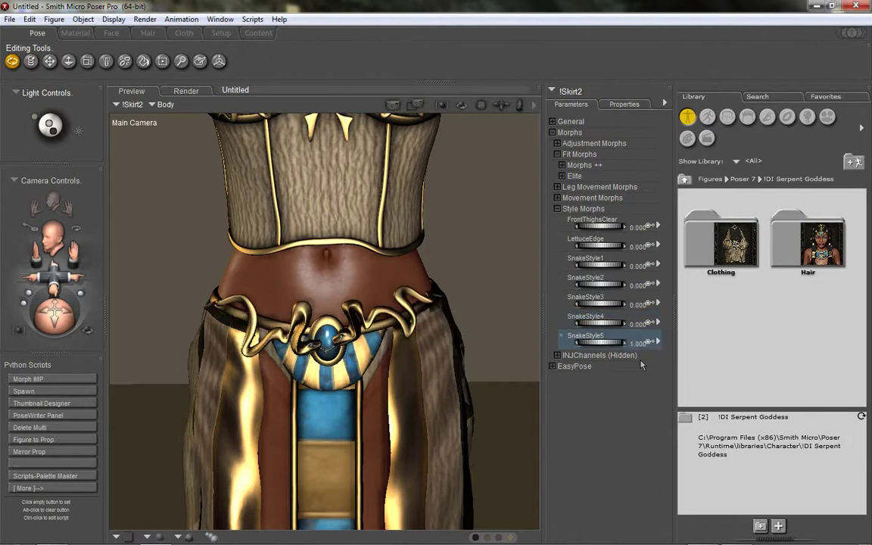
{"action": "left_click", "coordinate": [640, 343]}
{"action": "type", "text": "0"}
{"action": "key", "text": "Return"}
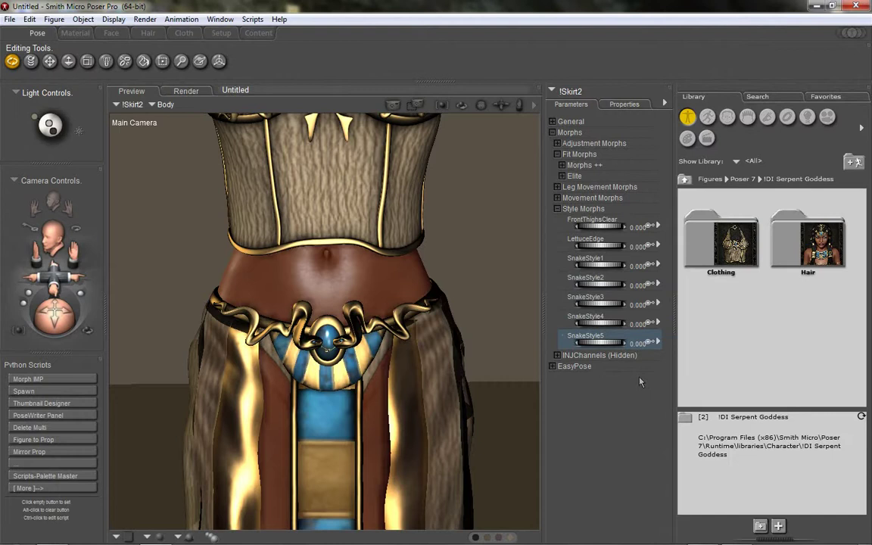
Select the crown's Head part, try its CobraFlareHood morph at 1 and reset it to 0.
{"action": "left_click_drag", "start_coordinate": [74, 250], "coordinate": [76, 489]}
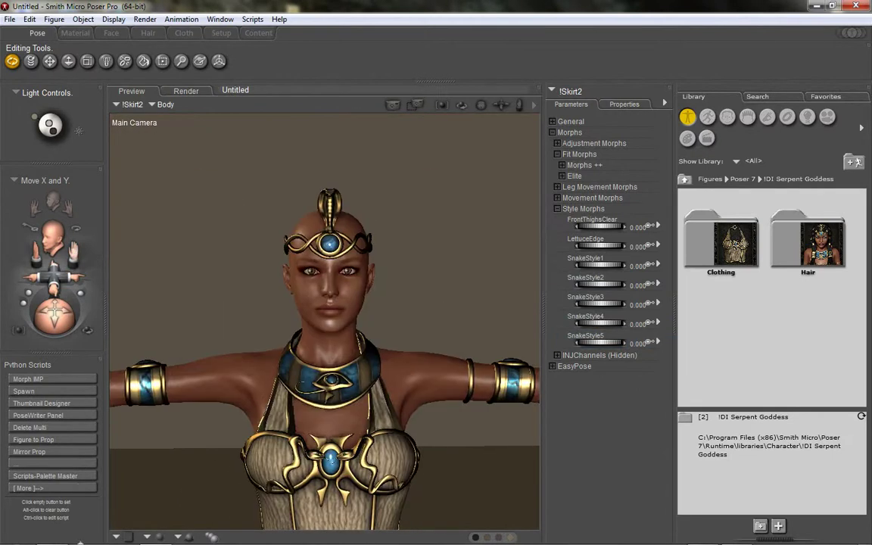
{"action": "left_click_drag", "start_coordinate": [56, 316], "coordinate": [45, 345]}
{"action": "left_click", "coordinate": [247, 287]}
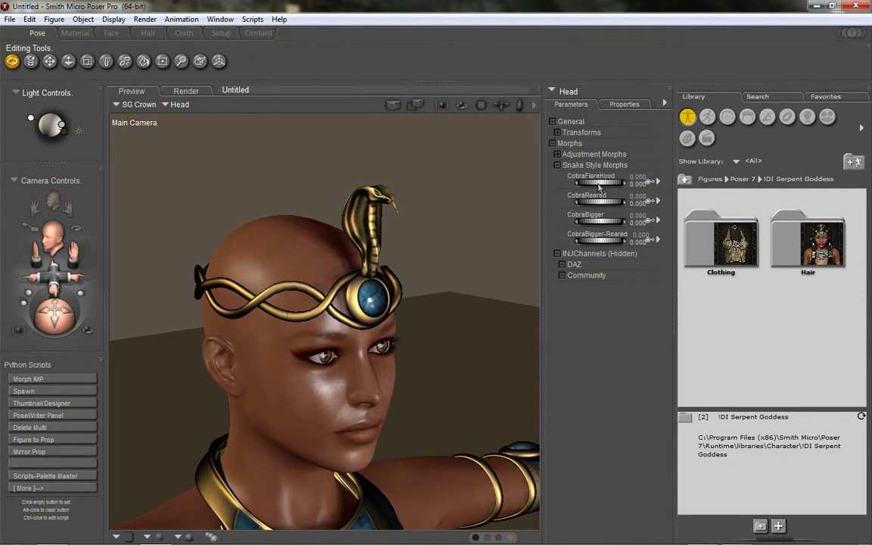
{"action": "left_click_drag", "start_coordinate": [604, 187], "coordinate": [743, 189]}
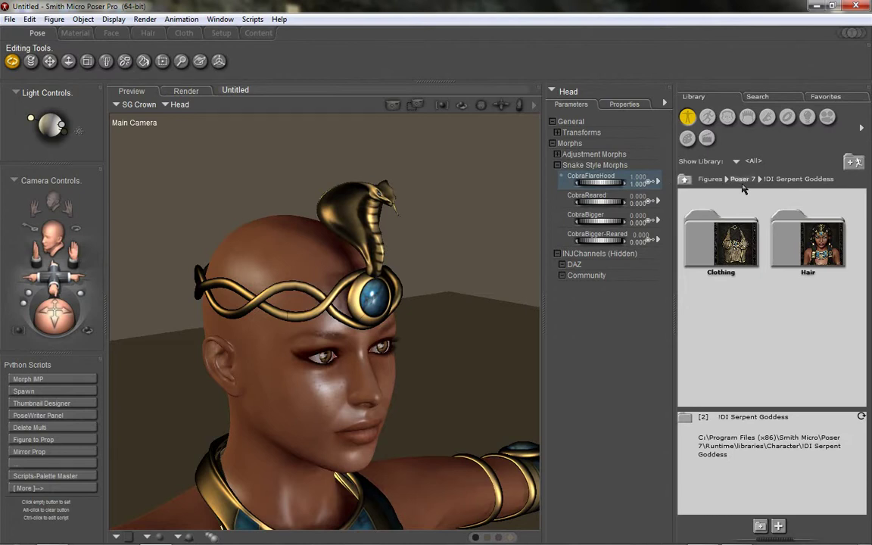
{"action": "left_click", "coordinate": [639, 184]}
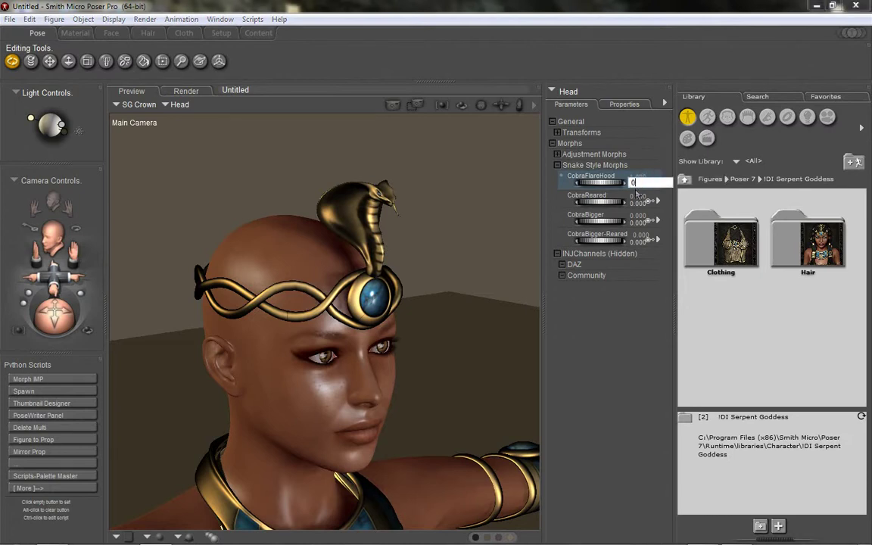
{"action": "type", "text": "000"}
{"action": "key", "text": "Return"}
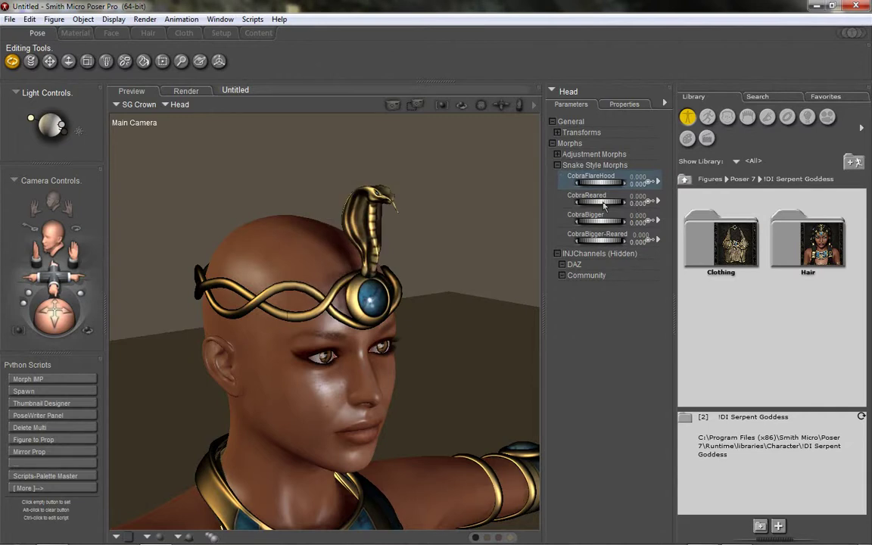
Try the crown's CobraReared morph at 1 and reset it to 0.
{"action": "left_click_drag", "start_coordinate": [604, 205], "coordinate": [650, 210]}
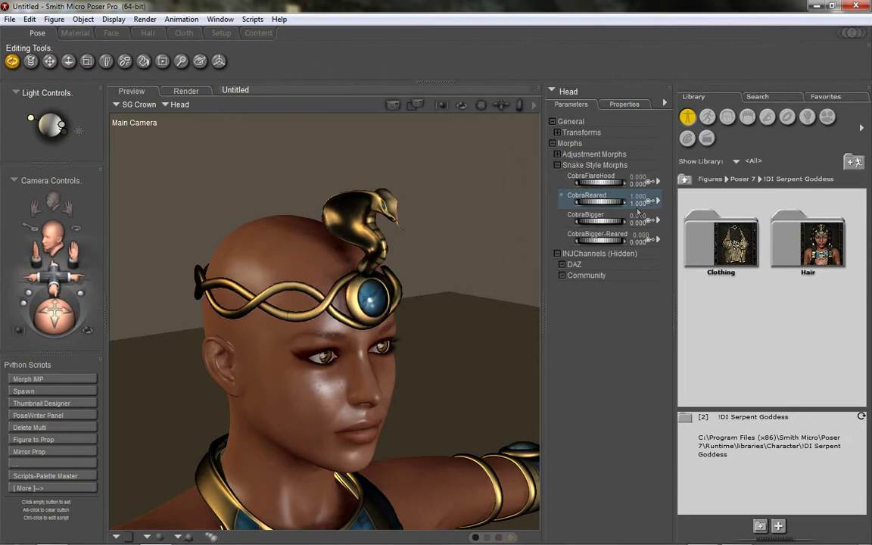
{"action": "left_click", "coordinate": [637, 205]}
{"action": "type", "text": "0"}
{"action": "key", "text": "Return"}
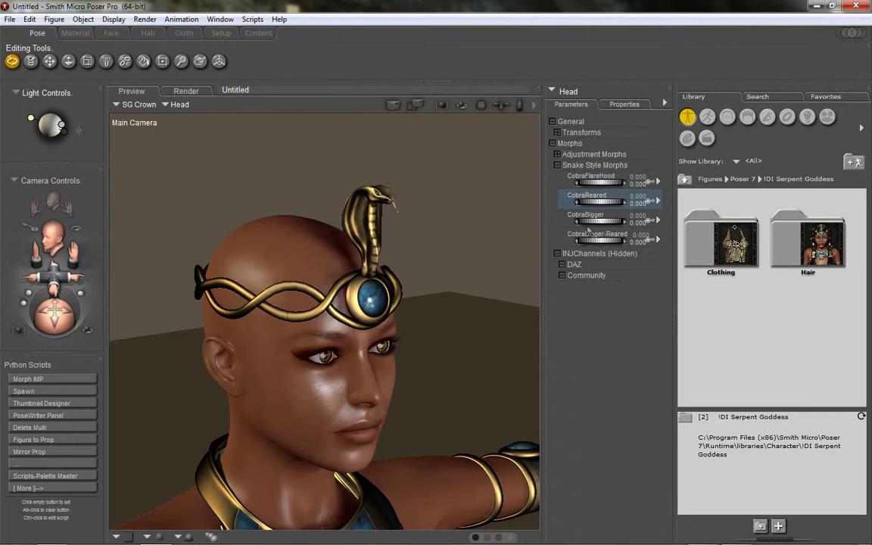
Try the crown's CobraBigger morph at 1, view it from a changed angle and reset it to 0.
{"action": "left_click_drag", "start_coordinate": [589, 221], "coordinate": [668, 221]}
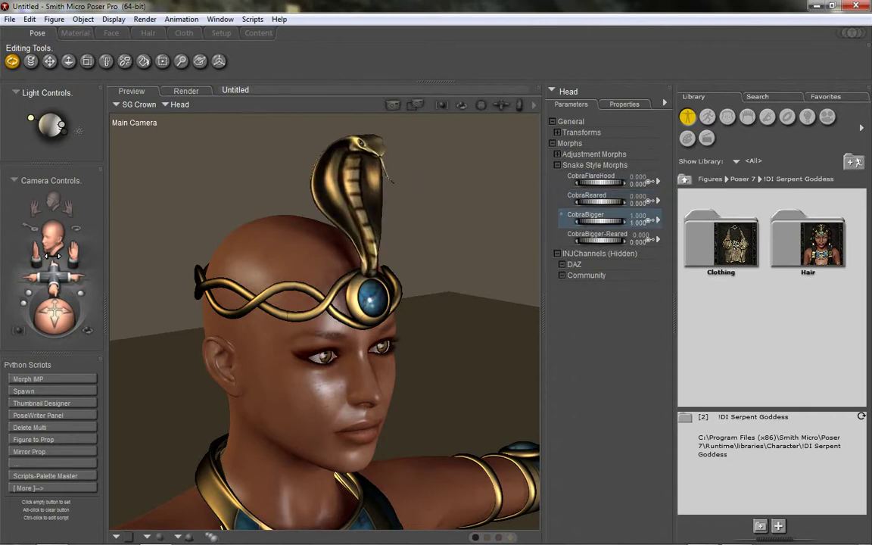
{"action": "mouse_move", "coordinate": [64, 293]}
{"action": "left_mouse_down"}
{"action": "mouse_move", "coordinate": [59, 241]}
{"action": "mouse_move", "coordinate": [69, 185]}
{"action": "mouse_move", "coordinate": [68, 301]}
{"action": "left_mouse_up"}
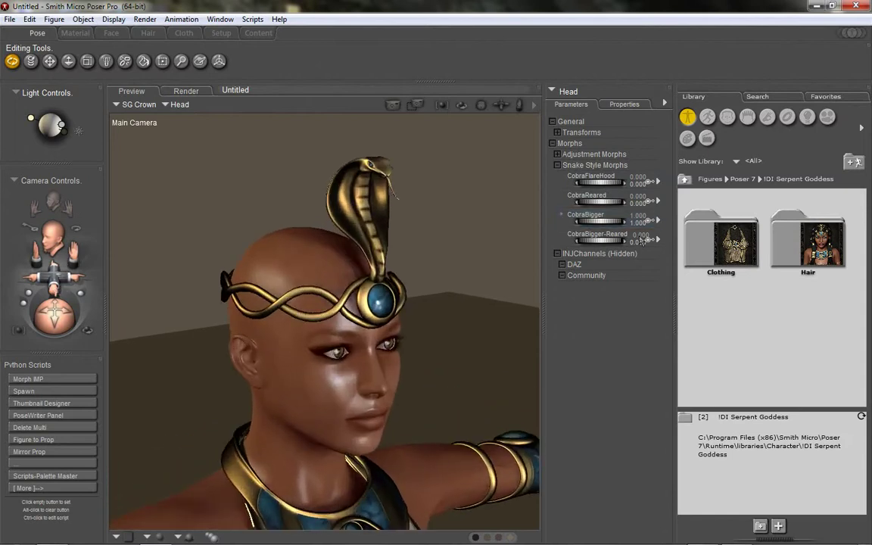
{"action": "left_click", "coordinate": [640, 221]}
{"action": "type", "text": "0"}
{"action": "key", "text": "Return"}
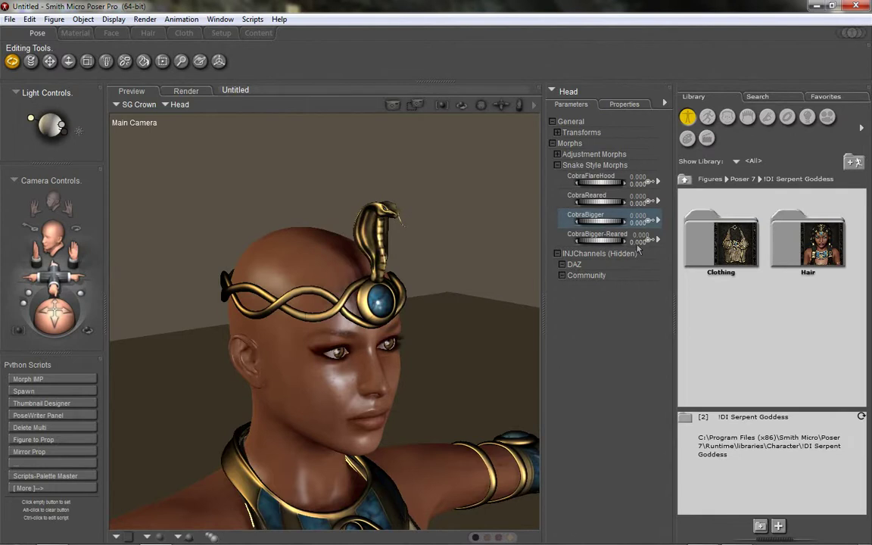
Try the crown's CobraBigger-Reared morph at 1, view it from farther away and reset it to 0.
{"action": "left_click", "coordinate": [637, 241]}
{"action": "type", "text": "1"}
{"action": "key", "text": "Return"}
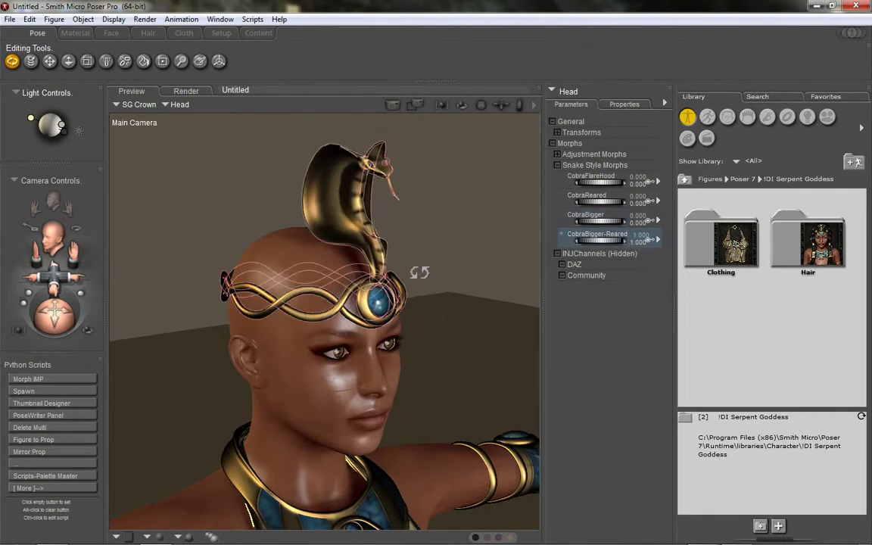
{"action": "left_click_drag", "start_coordinate": [59, 292], "coordinate": [70, 266]}
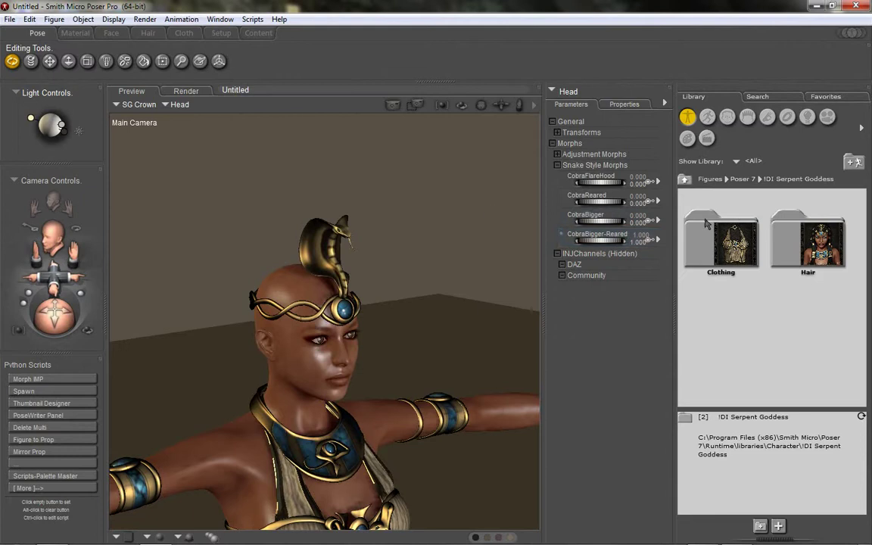
{"action": "left_click", "coordinate": [640, 241]}
{"action": "type", "text": "0"}
{"action": "key", "text": "Return"}
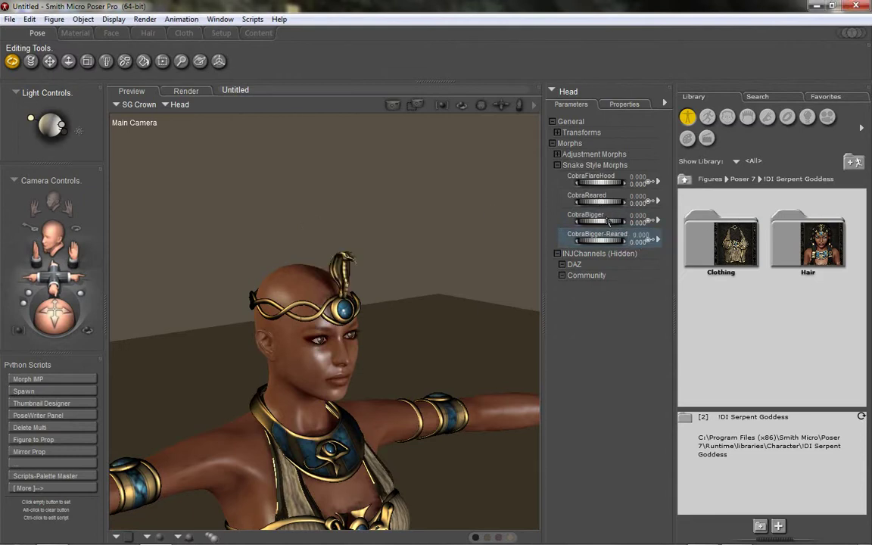
Set the crown's CobraBigger morph to 1, try CobraFlareHood at 1 with it and reset CobraFlareHood to 0.
{"action": "left_click_drag", "start_coordinate": [606, 223], "coordinate": [694, 225]}
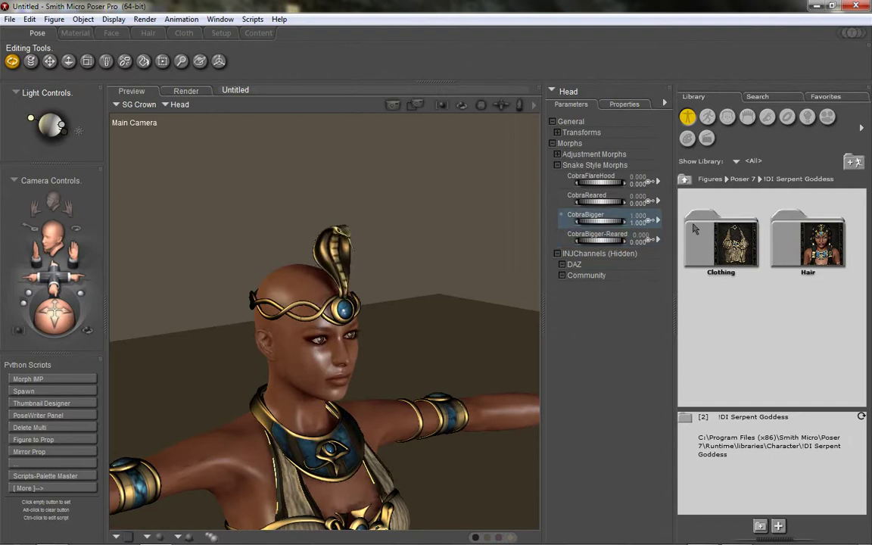
{"action": "left_click_drag", "start_coordinate": [605, 187], "coordinate": [721, 191]}
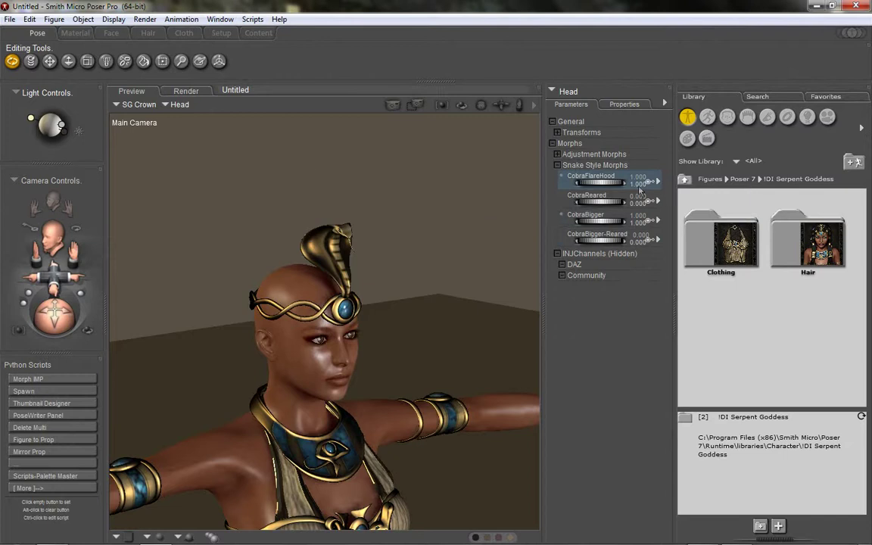
{"action": "left_click", "coordinate": [639, 186]}
{"action": "type", "text": "0"}
{"action": "key", "text": "Return"}
{"action": "left_click", "coordinate": [641, 205]}
{"action": "key", "text": "Return"}
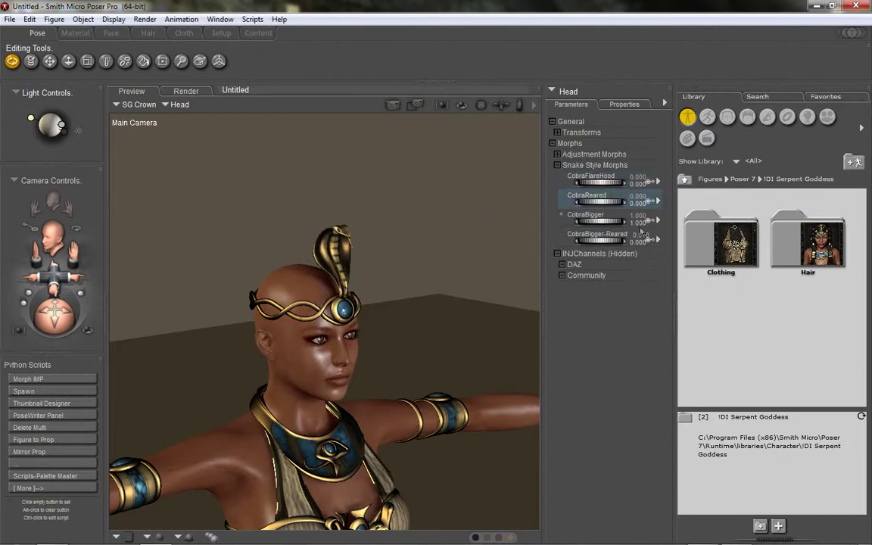
Examine the enlarged cobra in profile and reset the crown's CobraBigger morph to 0.
{"action": "left_click", "coordinate": [640, 225]}
{"action": "key", "text": "Return"}
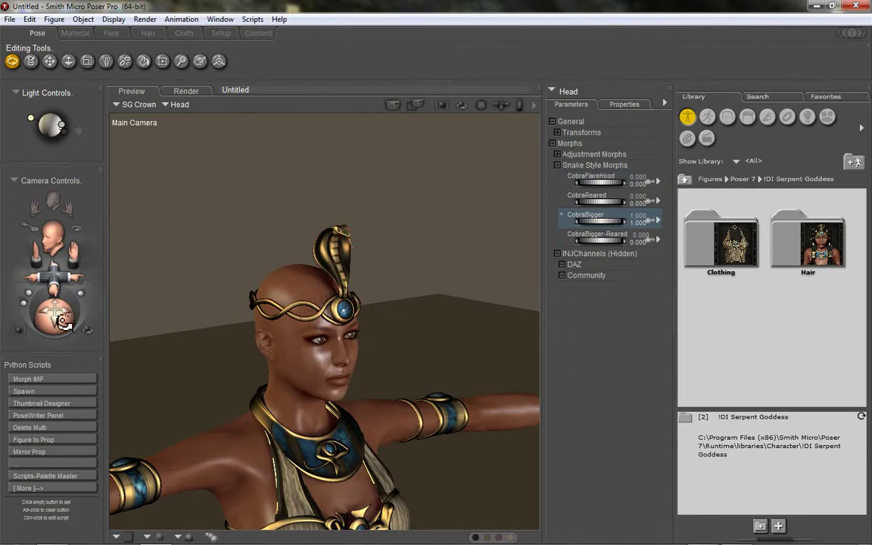
{"action": "left_click_drag", "start_coordinate": [64, 295], "coordinate": [82, 321]}
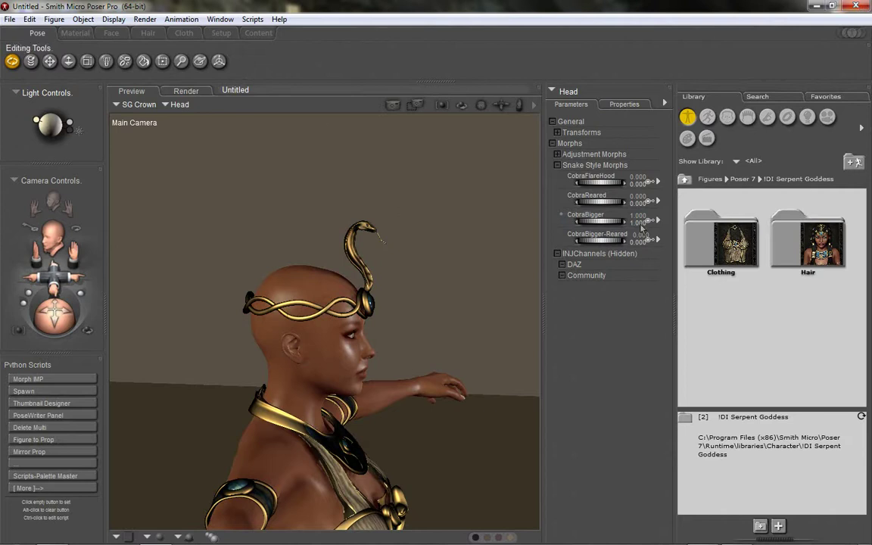
{"action": "left_click", "coordinate": [641, 223]}
{"action": "type", "text": "0"}
{"action": "key", "text": "Return"}
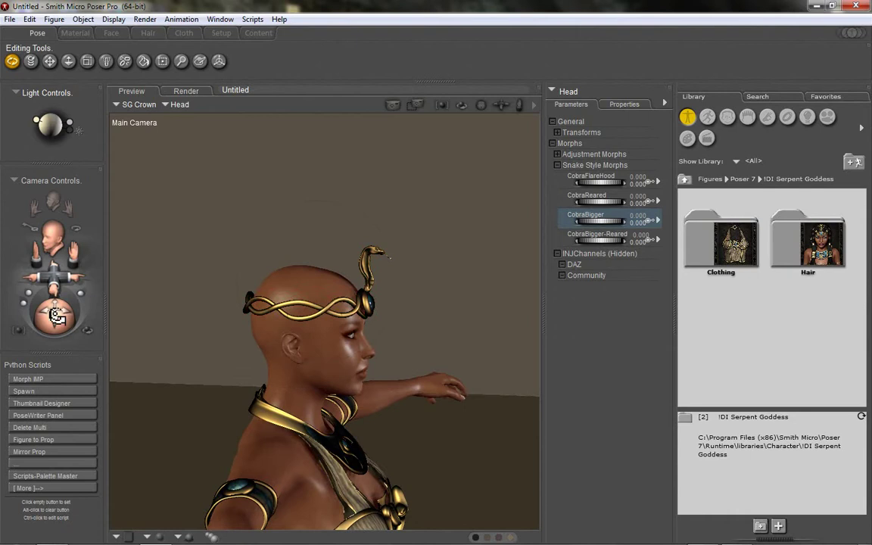
Select the skirt's SkirtL handle, try a Side-Side rotation of 88° and undo it.
{"action": "left_click_drag", "start_coordinate": [56, 316], "coordinate": [29, 317]}
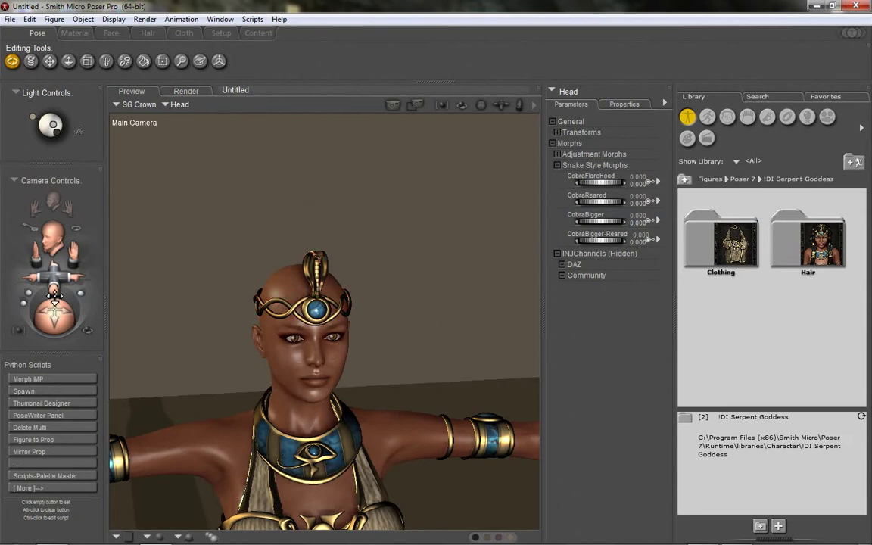
{"action": "left_click_drag", "start_coordinate": [55, 295], "coordinate": [104, 147]}
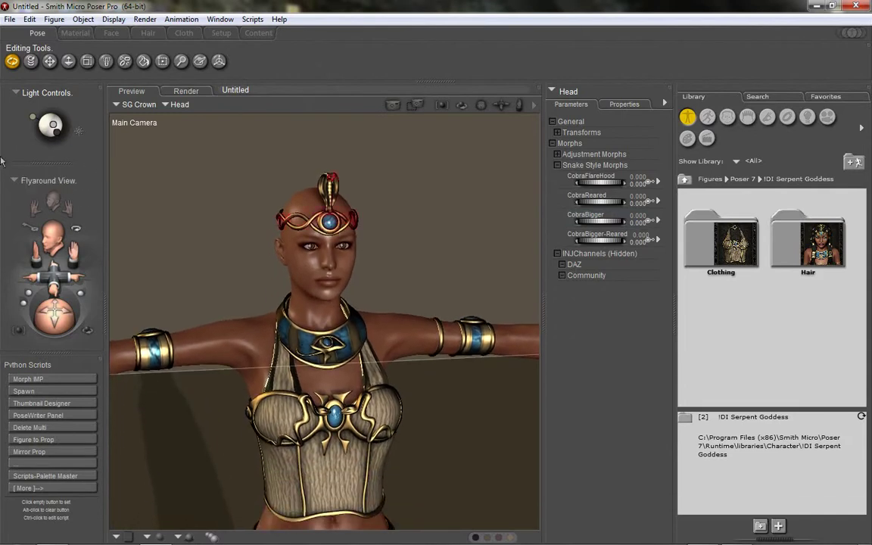
{"action": "left_click_drag", "start_coordinate": [56, 277], "coordinate": [88, 165]}
{"action": "left_click_drag", "start_coordinate": [53, 317], "coordinate": [50, 323]}
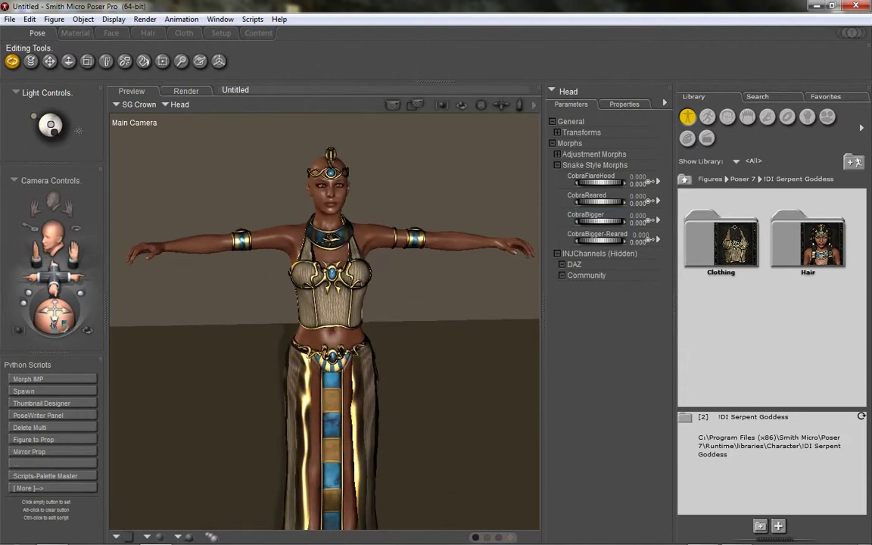
{"action": "left_click_drag", "start_coordinate": [77, 243], "coordinate": [76, 190]}
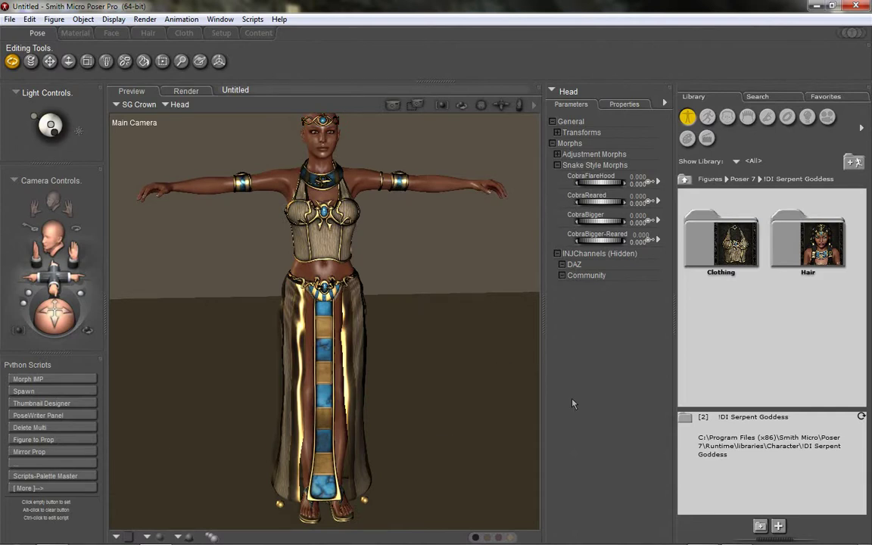
{"action": "left_click", "coordinate": [369, 501]}
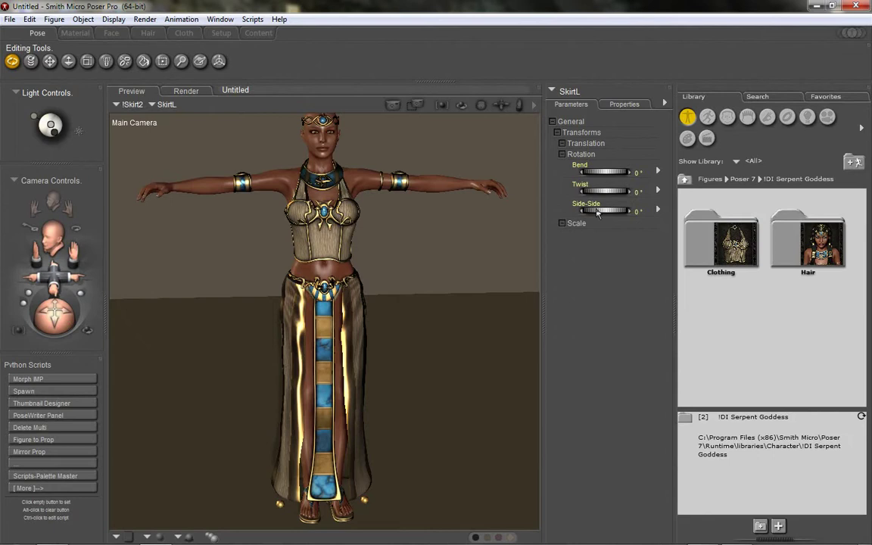
{"action": "left_click_drag", "start_coordinate": [599, 214], "coordinate": [651, 214]}
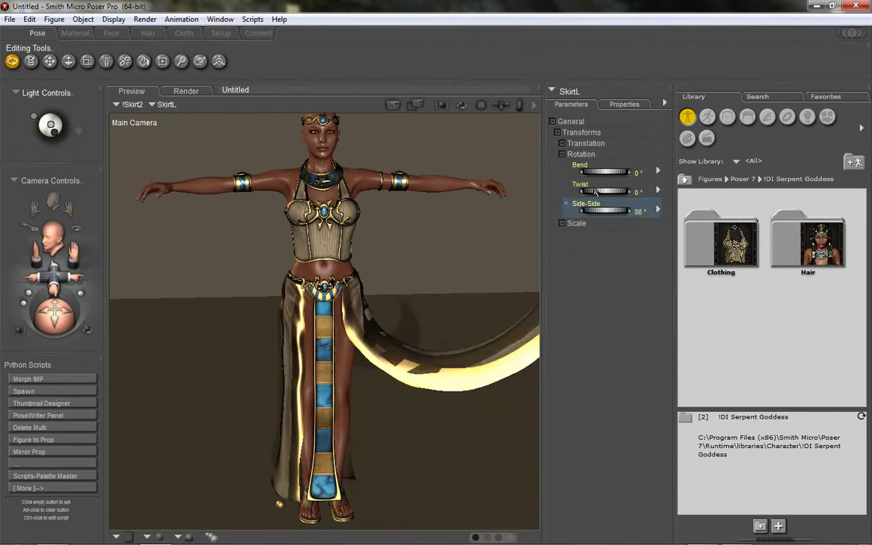
{"action": "key", "text": "ctrl+z"}
Try a Bend rotation on SkirtL, undo it, and swing the panel outward with Side-Side rotation.
{"action": "left_click_drag", "start_coordinate": [606, 178], "coordinate": [544, 141]}
{"action": "key", "text": "ctrl+z"}
{"action": "left_click_drag", "start_coordinate": [610, 212], "coordinate": [638, 219]}
Select the skirt's SkirtR handle and rotate it to a Bend of -46° and a Side-Side of 34°.
{"action": "left_click", "coordinate": [281, 506]}
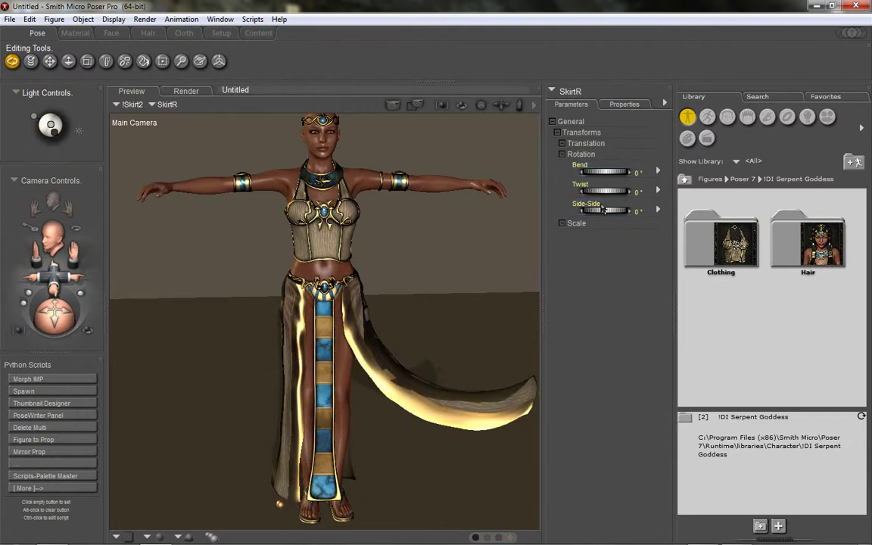
{"action": "left_click_drag", "start_coordinate": [605, 172], "coordinate": [515, 156]}
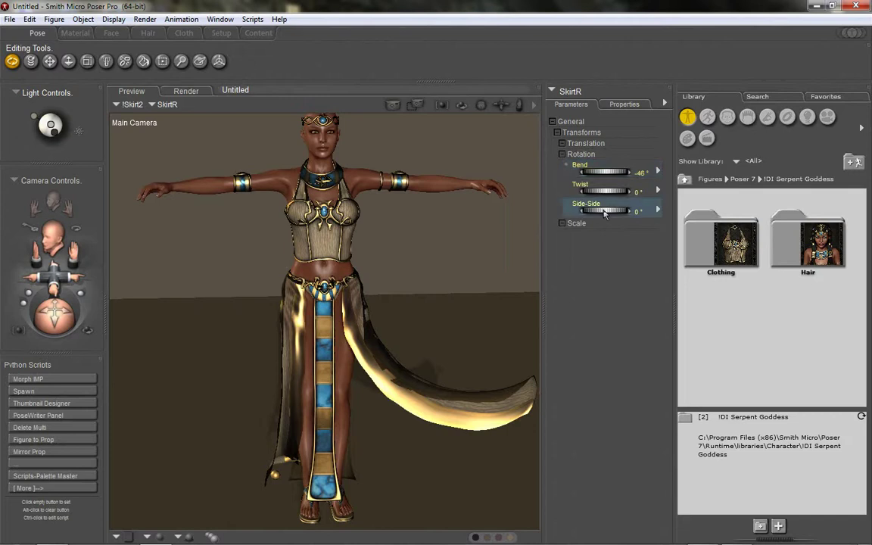
{"action": "left_click_drag", "start_coordinate": [647, 216], "coordinate": [626, 220]}
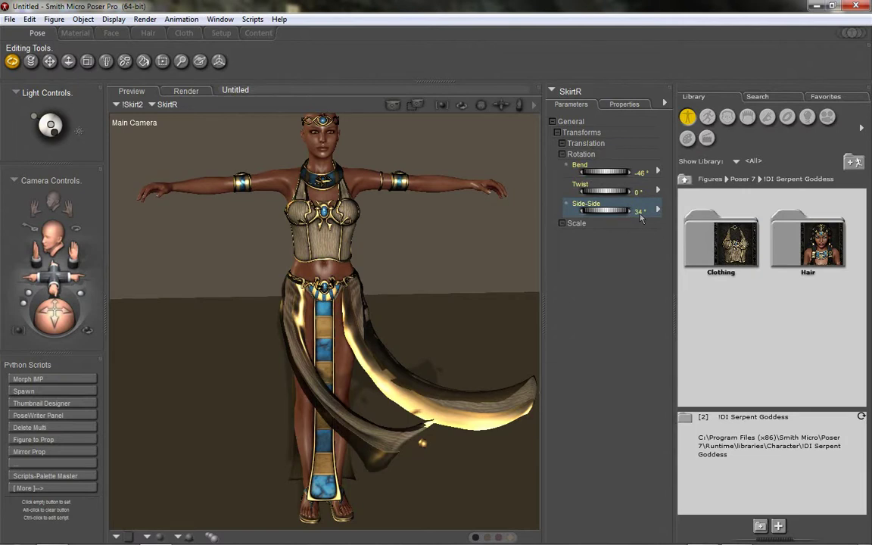
Reset SkirtR's Side-Side and Bend rotations to 0° and return the remaining swung skirt panel to its rest pose.
{"action": "left_click", "coordinate": [641, 214]}
{"action": "type", "text": "0"}
{"action": "key", "text": "Return"}
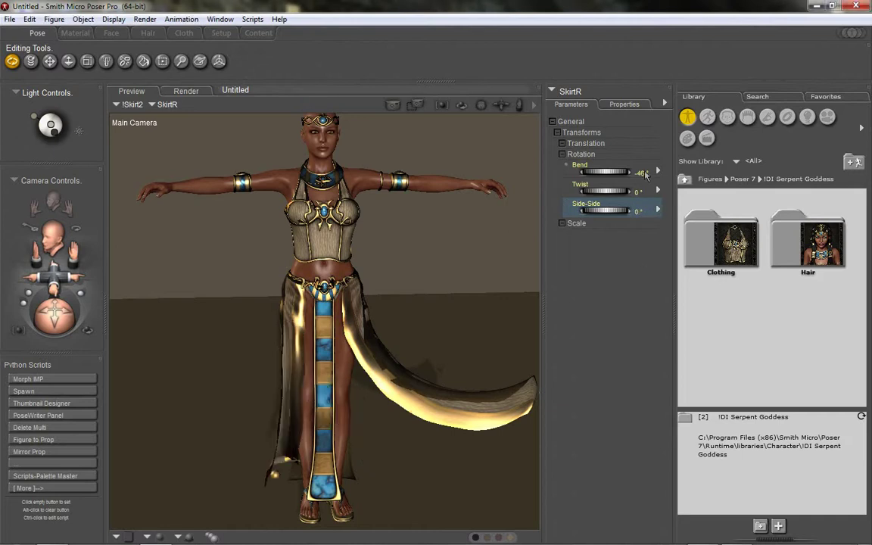
{"action": "left_click", "coordinate": [643, 172]}
{"action": "type", "text": "0"}
{"action": "key", "text": "Return"}
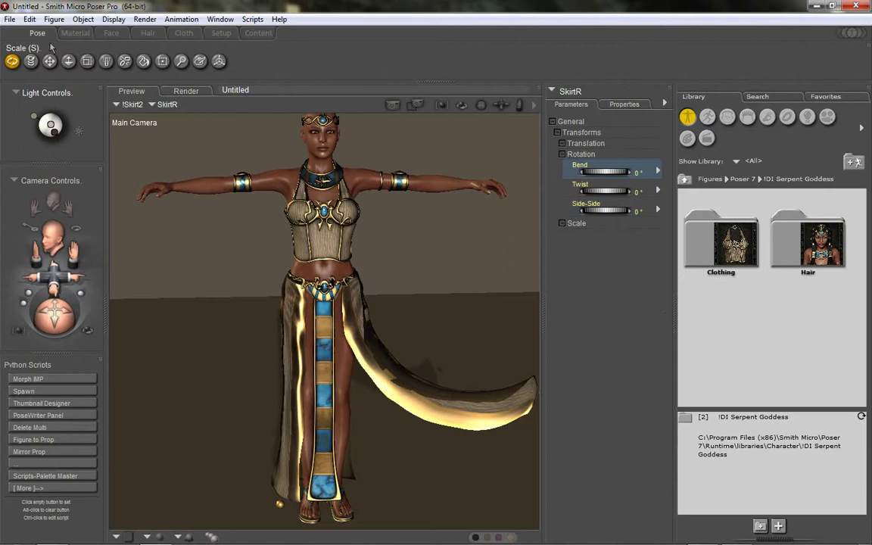
{"action": "left_click", "coordinate": [54, 19]}
{"action": "left_click", "coordinate": [53, 262]}
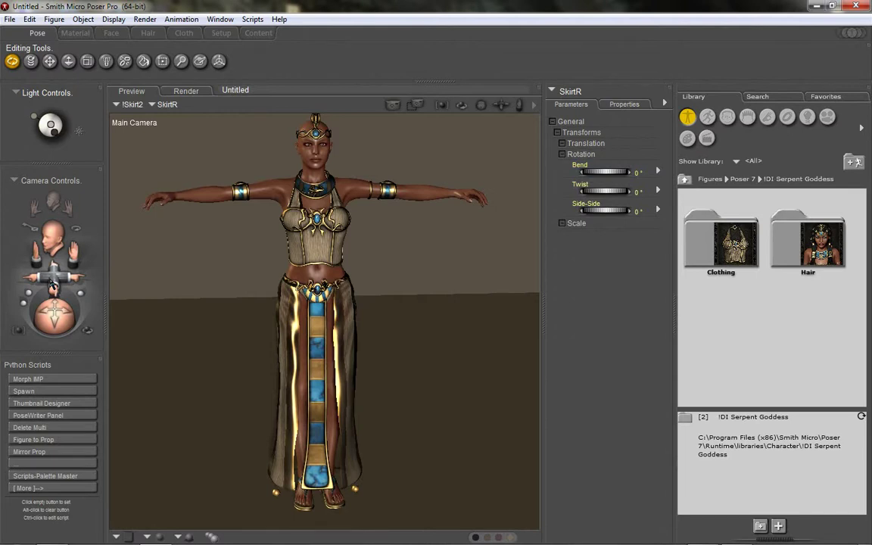
Select the skirt's Body, collapse Style Morphs and expand Movement Morphs to review the available blow morphs.
{"action": "left_click", "coordinate": [573, 92]}
{"action": "left_click", "coordinate": [579, 96]}
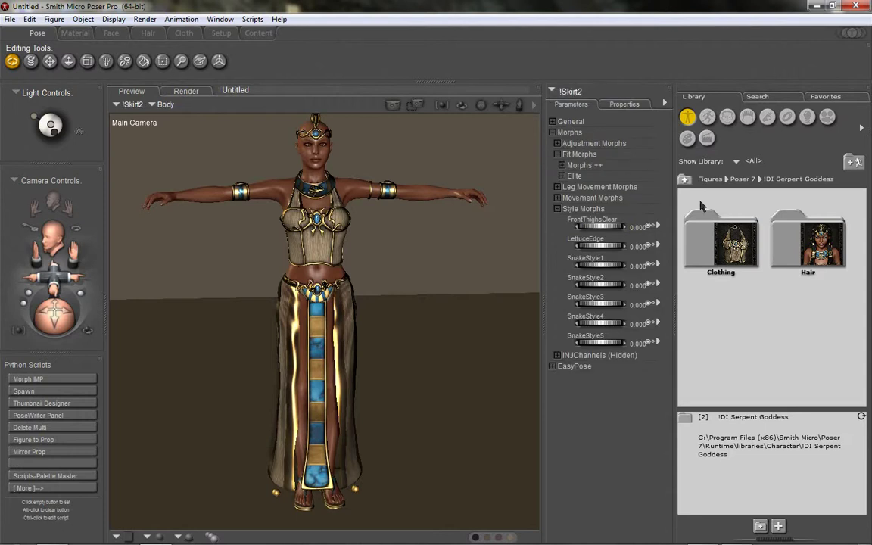
{"action": "left_click", "coordinate": [558, 209]}
{"action": "left_click", "coordinate": [558, 199]}
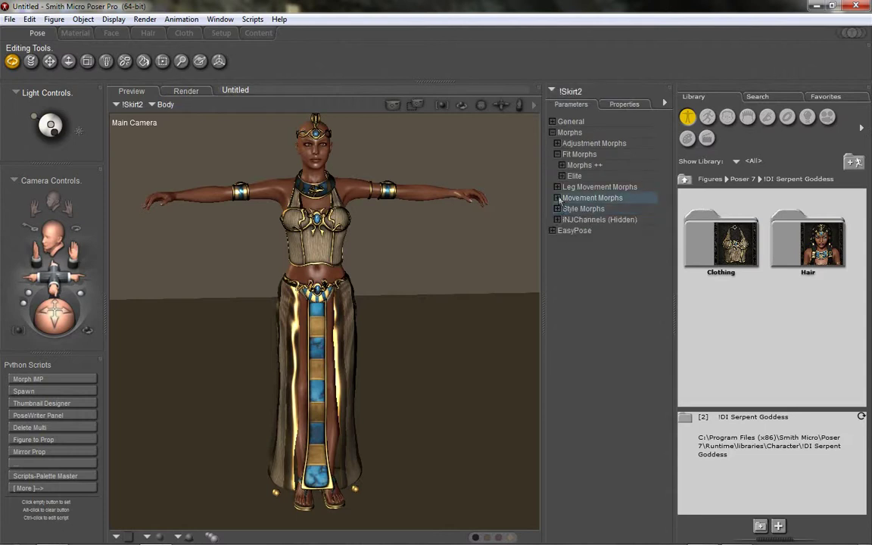
{"action": "scroll", "coordinate": [580, 261], "scroll_direction": "down", "scroll_amount": 8}
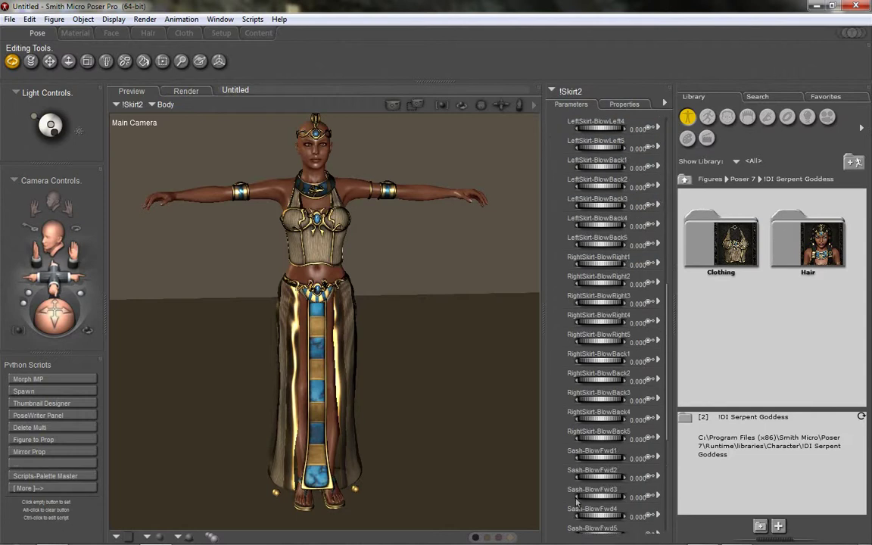
{"action": "scroll", "coordinate": [584, 261], "scroll_direction": "up", "scroll_amount": 8}
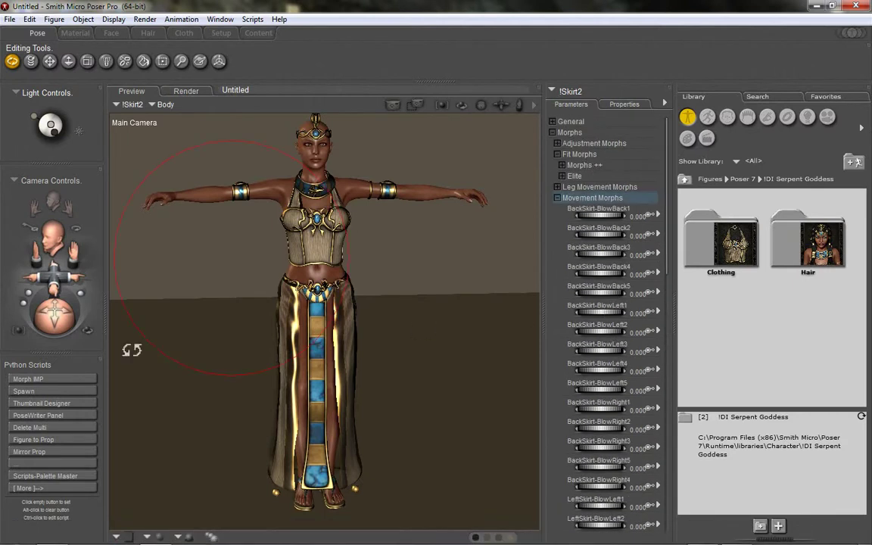
{"action": "left_click_drag", "start_coordinate": [67, 322], "coordinate": [287, 324]}
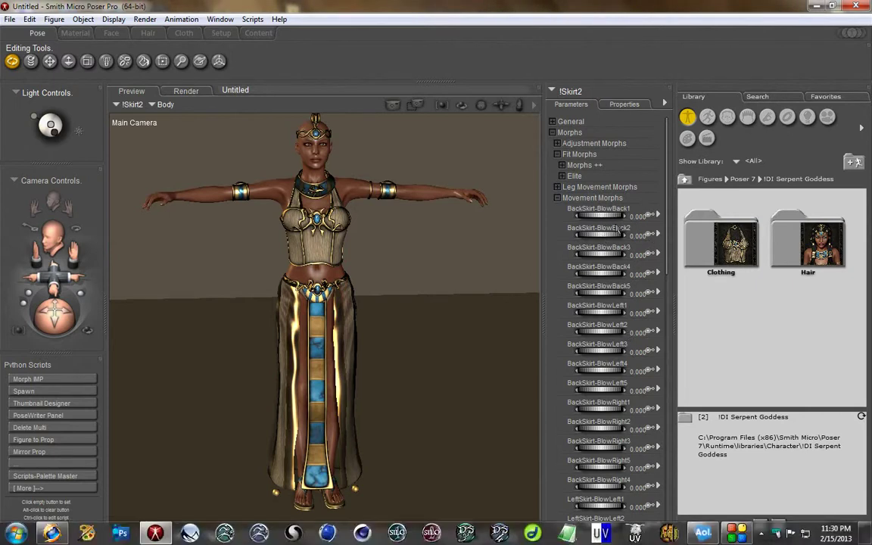
Try the BackSkirt-BlowBack1 morph at 1.000, examine the back panel from the side, and reset the morph to 0.
{"action": "left_click", "coordinate": [598, 221]}
{"action": "left_click_drag", "start_coordinate": [598, 218], "coordinate": [510, 228]}
{"action": "left_click_drag", "start_coordinate": [57, 307], "coordinate": [134, 320]}
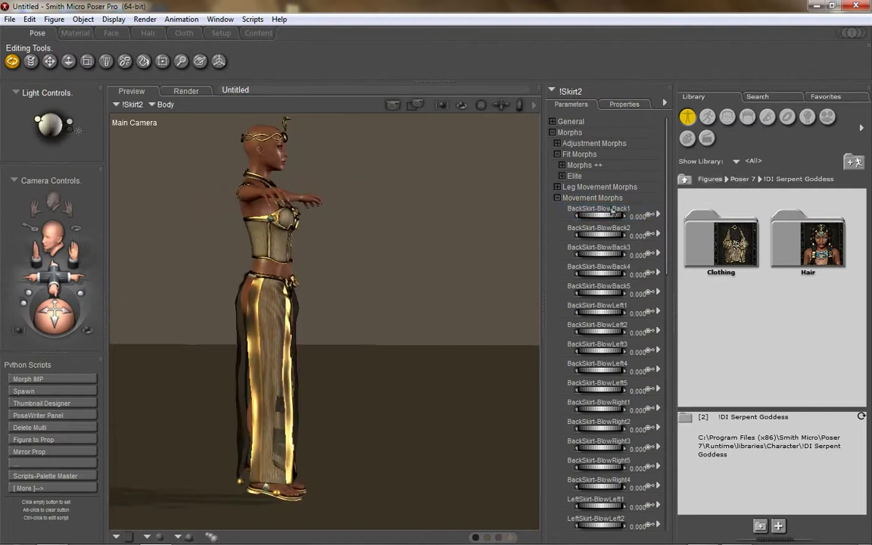
{"action": "left_click_drag", "start_coordinate": [613, 218], "coordinate": [711, 226]}
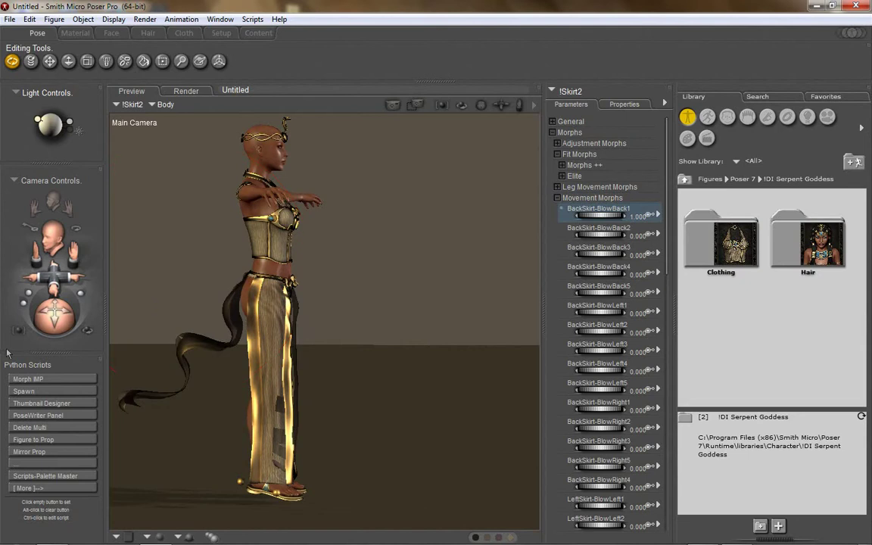
{"action": "left_click_drag", "start_coordinate": [60, 298], "coordinate": [156, 313]}
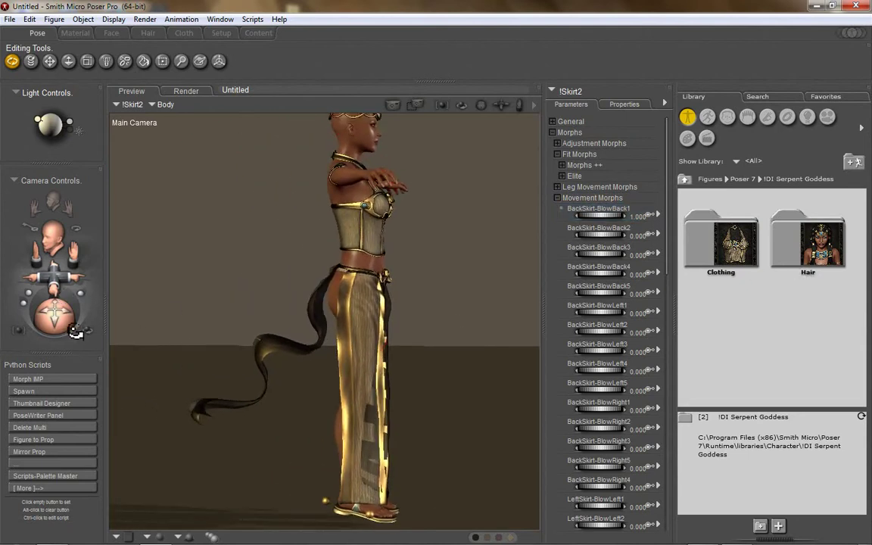
{"action": "left_click_drag", "start_coordinate": [68, 300], "coordinate": [508, 415]}
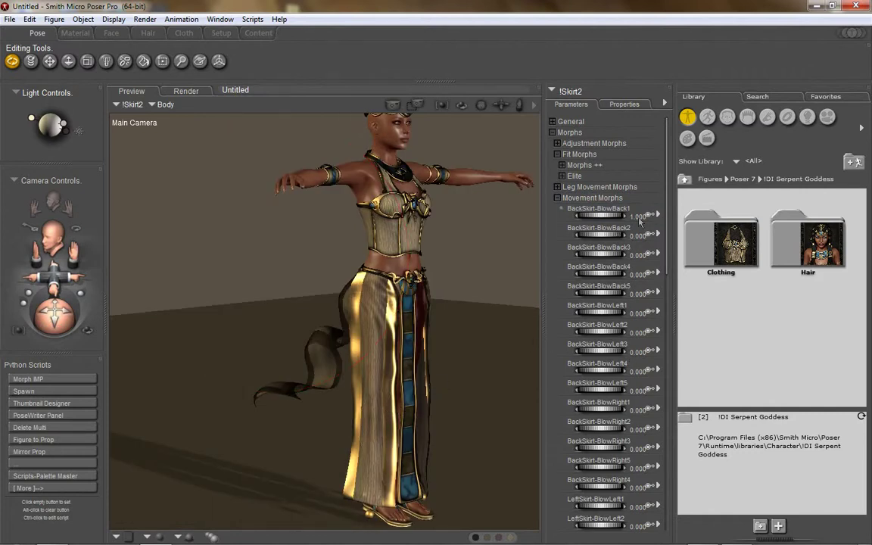
{"action": "left_click", "coordinate": [639, 217]}
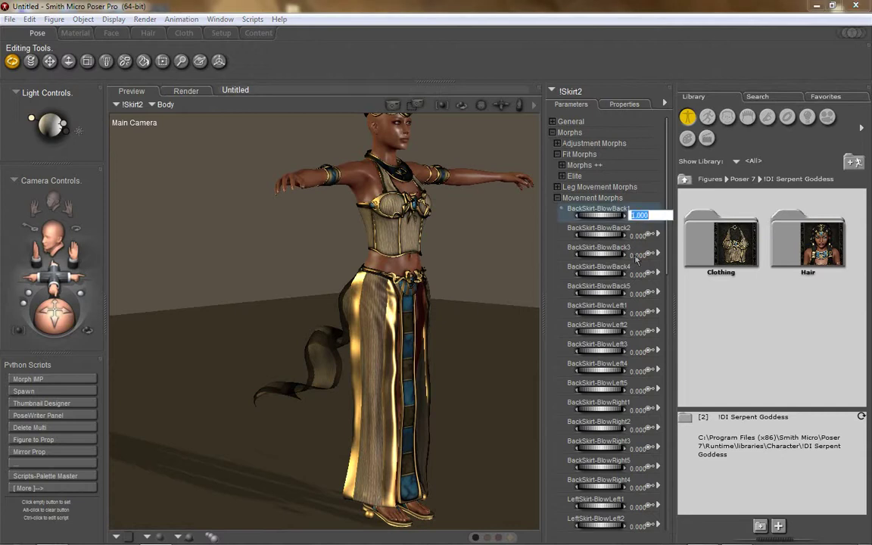
{"action": "type", "text": "0"}
{"action": "key", "text": "Return"}
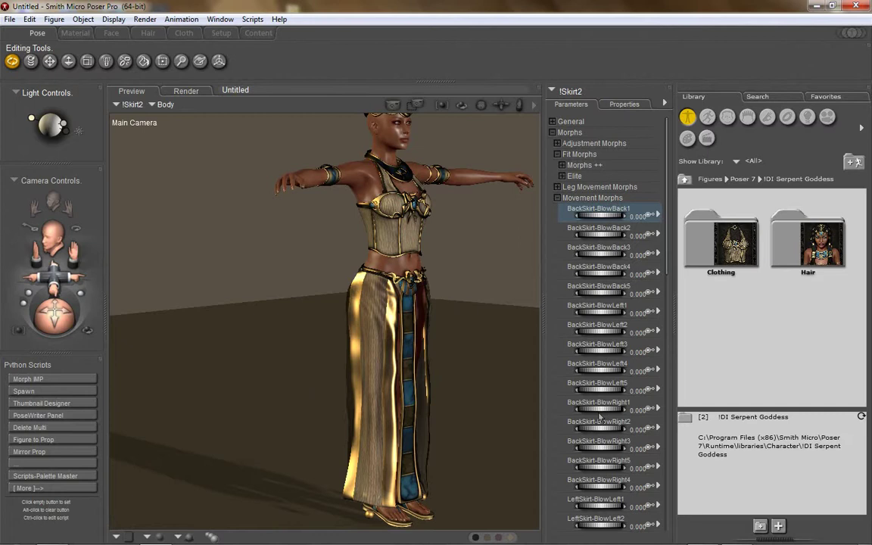
Try the BackSkirt-BlowLeft3 and BackSkirt-BlowRight4 morphs at 1.000 with the figure seen from behind, undoing each.
{"action": "left_click_drag", "start_coordinate": [599, 413], "coordinate": [818, 412]}
{"action": "left_click_drag", "start_coordinate": [54, 303], "coordinate": [136, 328]}
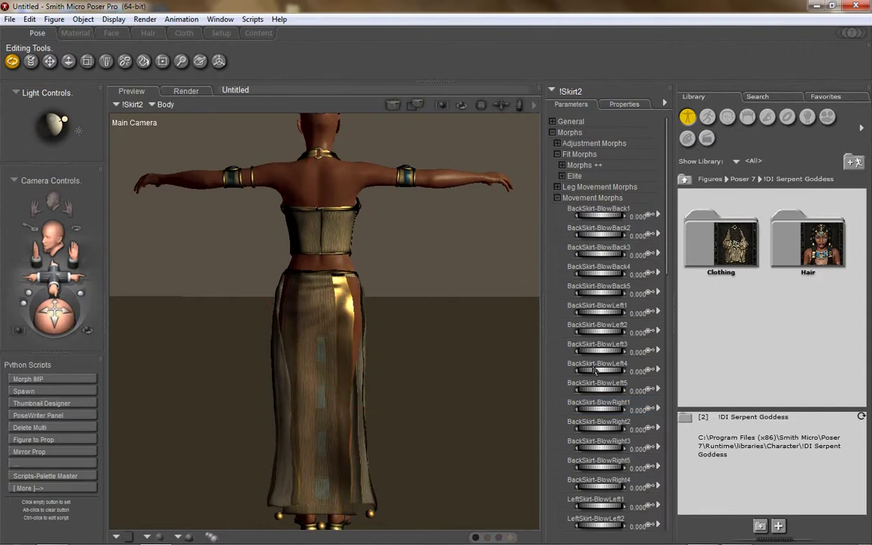
{"action": "left_click_drag", "start_coordinate": [639, 378], "coordinate": [719, 367]}
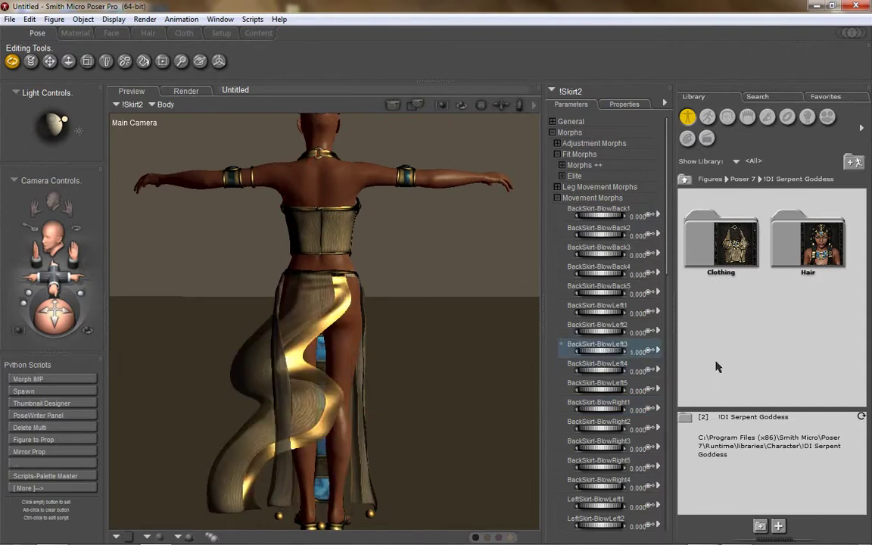
{"action": "key", "text": "ctrl+z"}
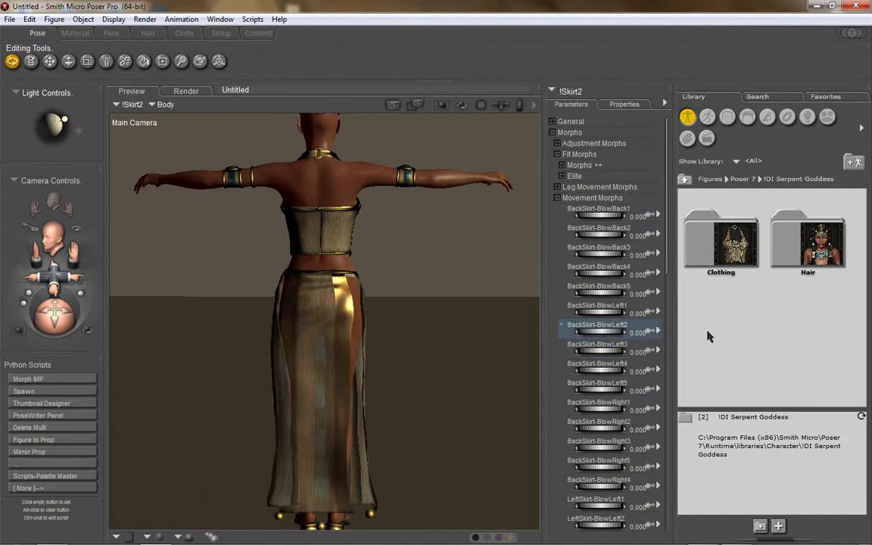
{"action": "left_click_drag", "start_coordinate": [708, 331], "coordinate": [689, 487]}
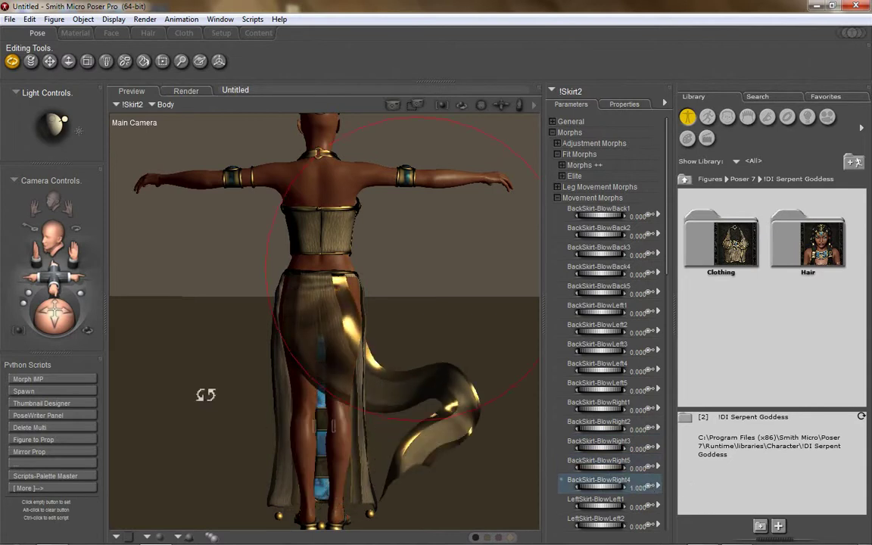
{"action": "key", "text": "ctrl+z"}
Try the LeftSkirt-BlowLeft1 morph at 1.000 with the figure seen from the front, and return it to 0.
{"action": "left_click_drag", "start_coordinate": [63, 329], "coordinate": [9, 328]}
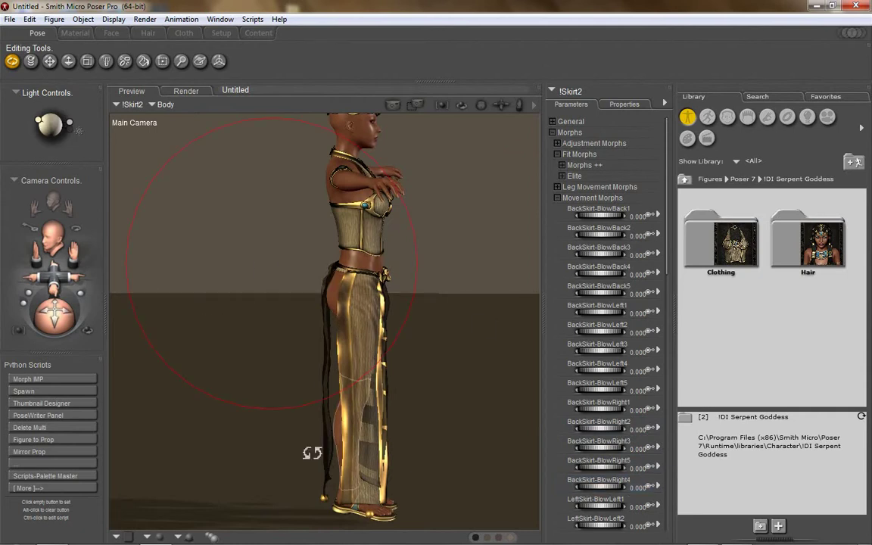
{"action": "left_click_drag", "start_coordinate": [64, 324], "coordinate": [121, 324]}
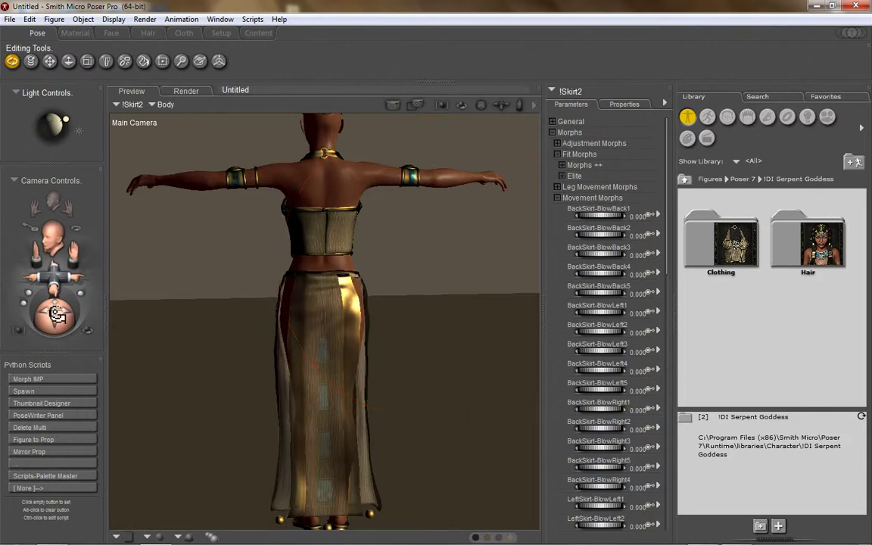
{"action": "left_click_drag", "start_coordinate": [49, 303], "coordinate": [152, 305]}
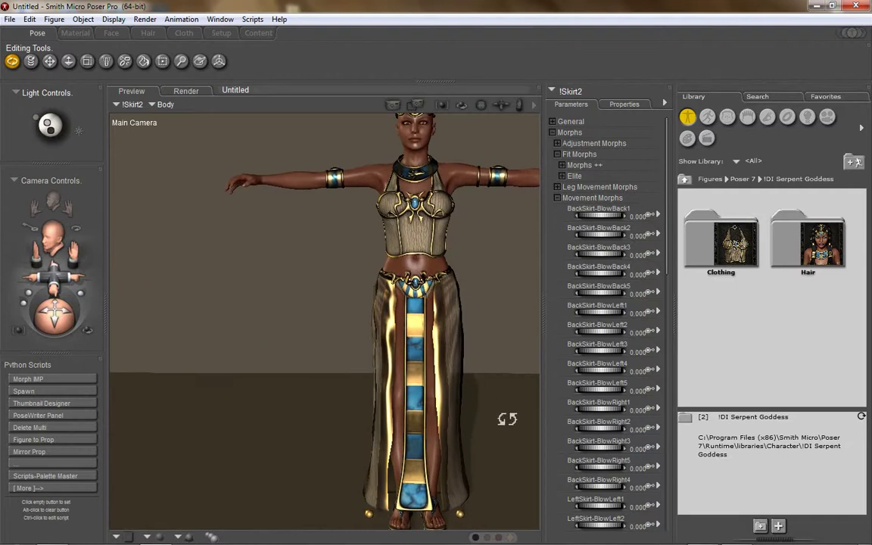
{"action": "scroll", "coordinate": [604, 471], "scroll_direction": "down", "scroll_amount": 3}
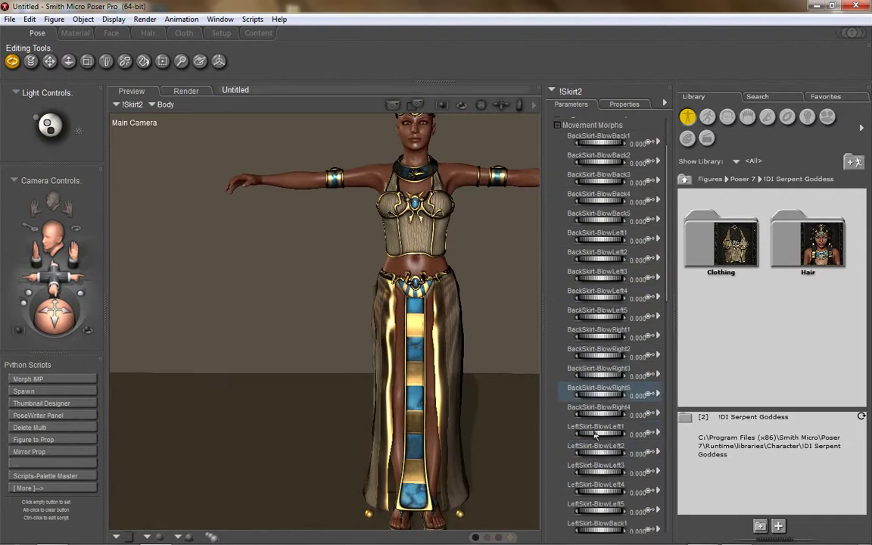
{"action": "left_click_drag", "start_coordinate": [595, 434], "coordinate": [657, 443]}
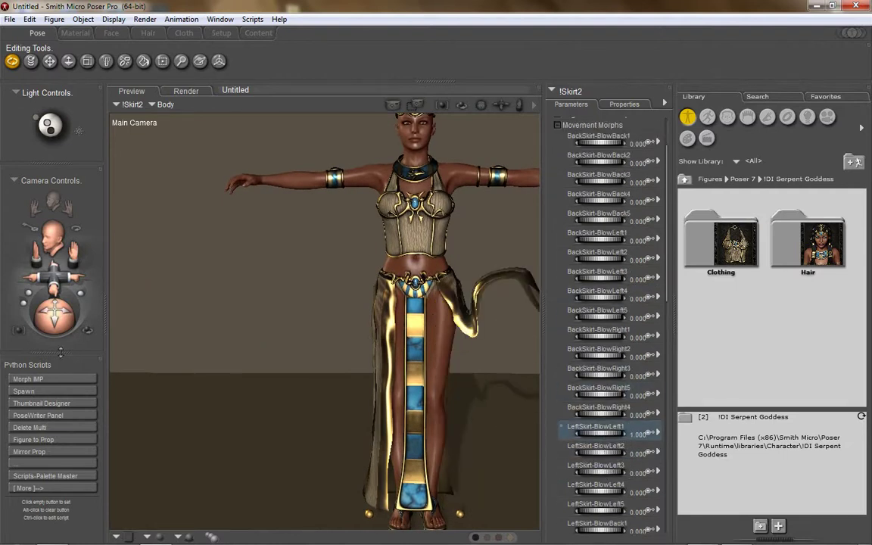
{"action": "left_click_drag", "start_coordinate": [53, 272], "coordinate": [426, 368]}
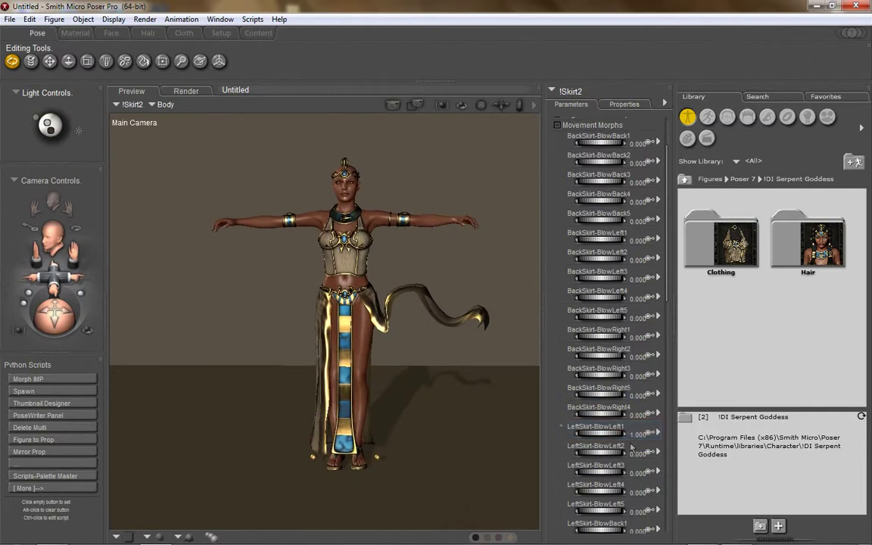
{"action": "left_click_drag", "start_coordinate": [610, 434], "coordinate": [551, 455]}
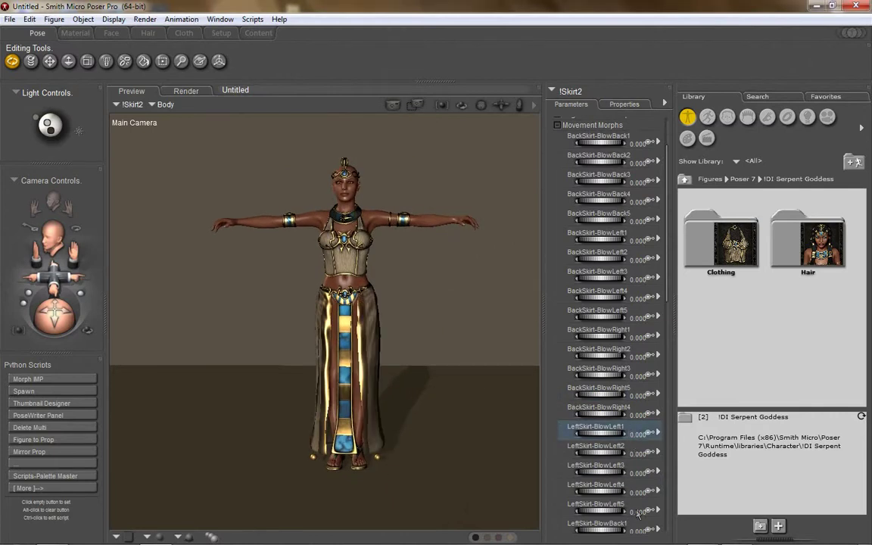
Try LeftSkirt-BlowBack2 at 1.000, RightSkirt-BlowRight2, and RightSkirt-BlowBack1 at 1.000, undoing each morph.
{"action": "scroll", "coordinate": [637, 514], "scroll_direction": "down", "scroll_amount": 3}
{"action": "left_click_drag", "start_coordinate": [598, 474], "coordinate": [720, 497]}
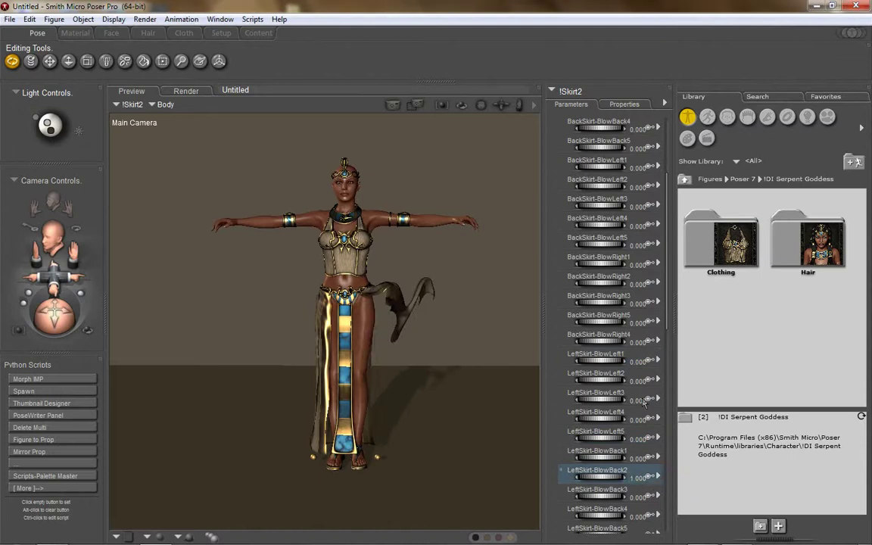
{"action": "key", "text": "ctrl+z"}
{"action": "scroll", "coordinate": [644, 402], "scroll_direction": "down", "scroll_amount": 6}
{"action": "left_click_drag", "start_coordinate": [602, 429], "coordinate": [686, 444]}
{"action": "key", "text": "ctrl+z"}
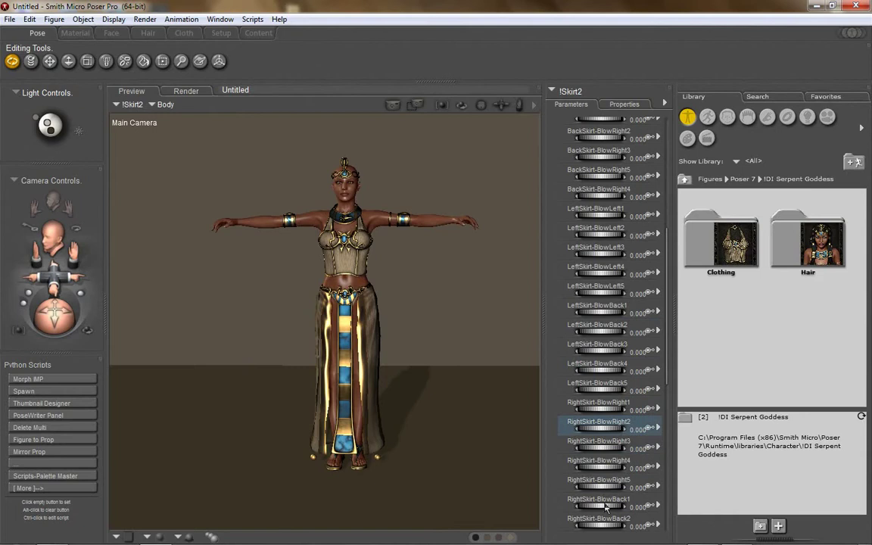
{"action": "left_click_drag", "start_coordinate": [605, 504], "coordinate": [676, 506]}
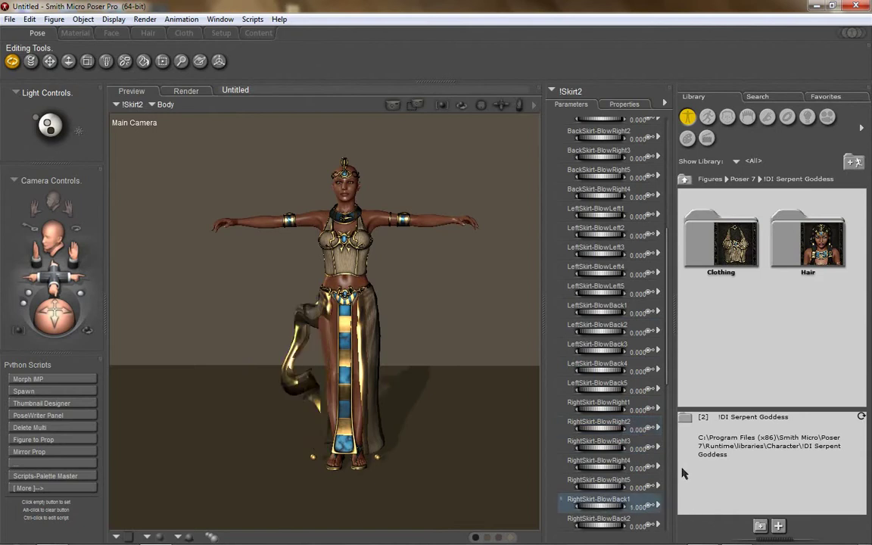
{"action": "key", "text": "ctrl+z"}
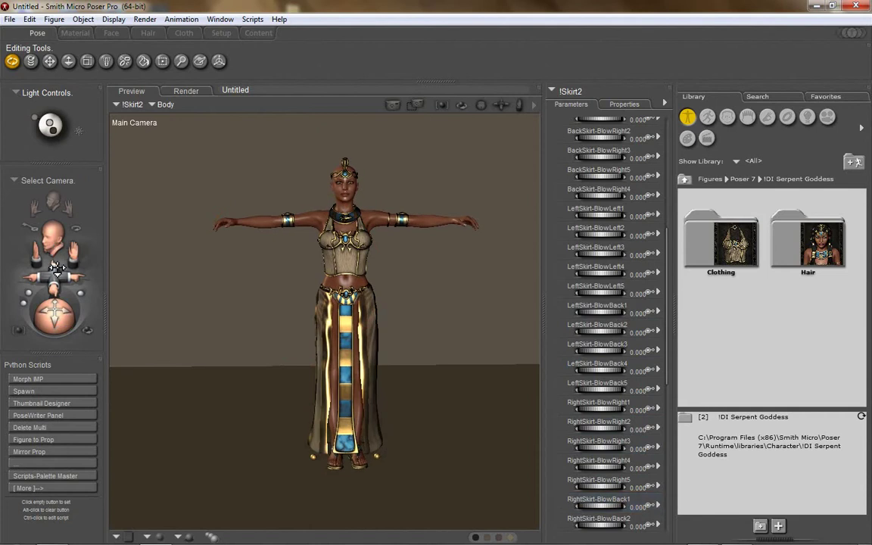
Set the RightSkirt-BlowRight5 morph to 0.440 and undo the trial of RightSkirt-BlowRight4.
{"action": "left_click_drag", "start_coordinate": [57, 266], "coordinate": [36, 293]}
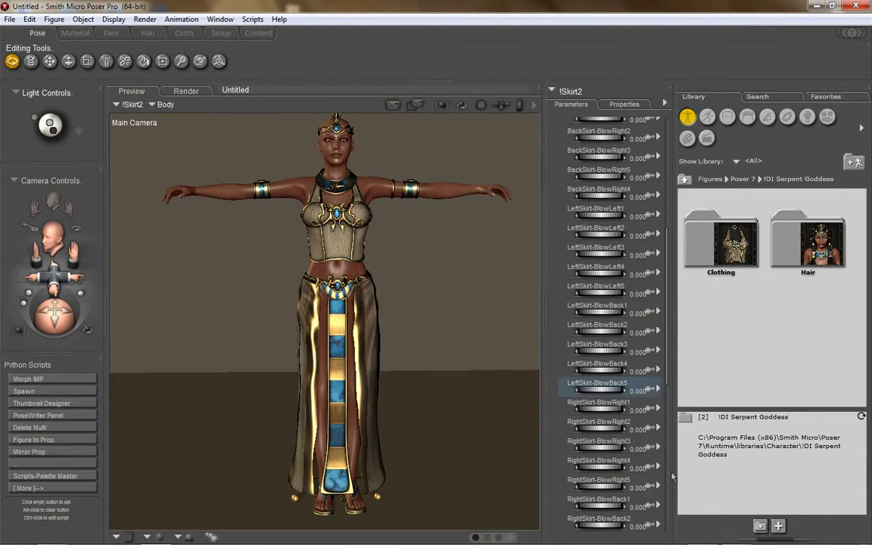
{"action": "scroll", "coordinate": [635, 473], "scroll_direction": "down", "scroll_amount": 3}
{"action": "left_click_drag", "start_coordinate": [598, 414], "coordinate": [644, 403]}
{"action": "key", "text": "ctrl+z"}
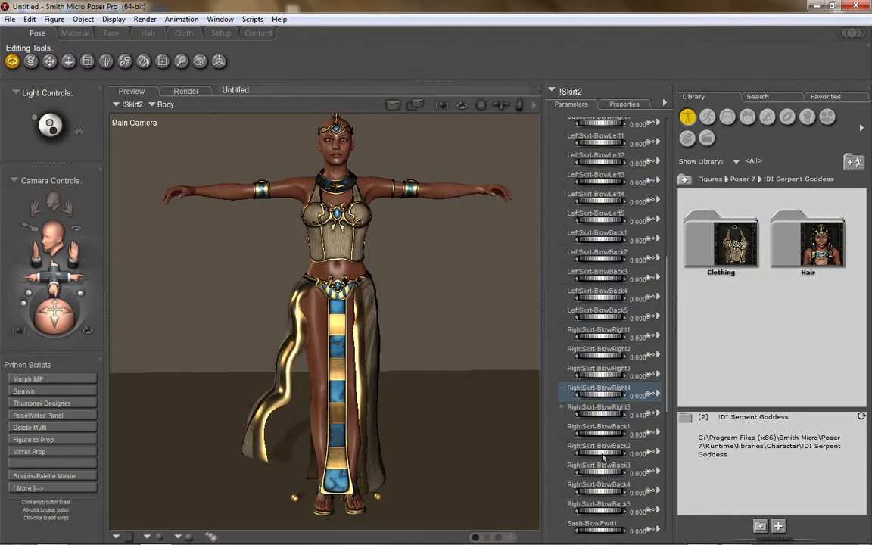
Try the RightSkirt-BlowBack2 and LeftSkirt-BlowBack5 morphs at 1.000, undoing each.
{"action": "left_click_drag", "start_coordinate": [601, 453], "coordinate": [699, 450]}
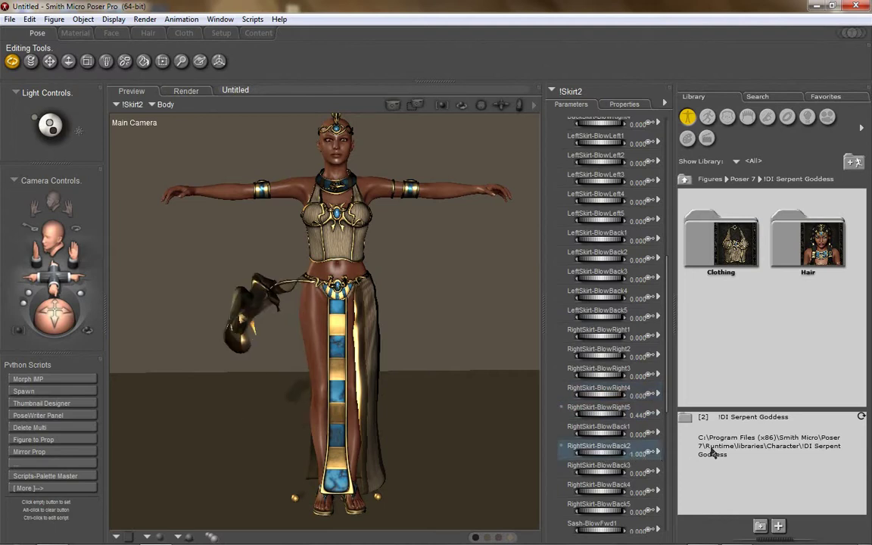
{"action": "key", "text": "ctrl+z"}
{"action": "left_click_drag", "start_coordinate": [605, 320], "coordinate": [668, 323]}
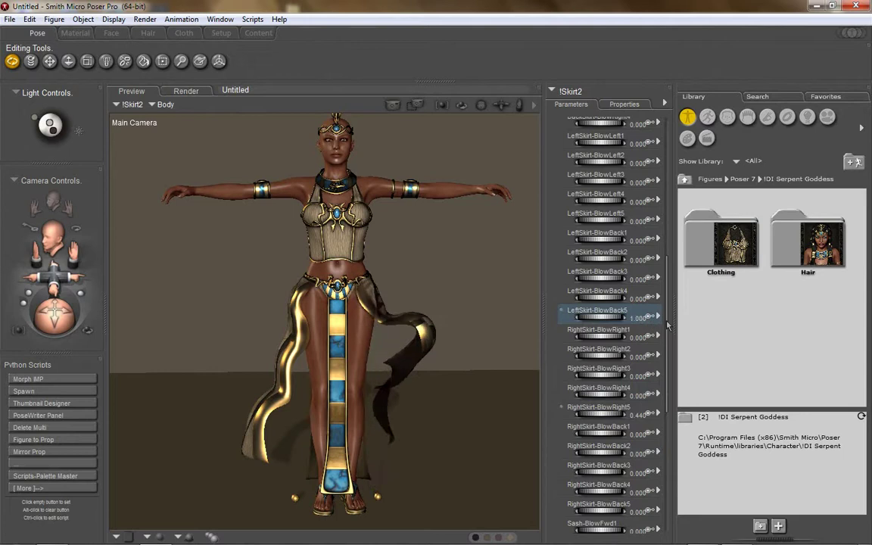
{"action": "key", "text": "ctrl+z"}
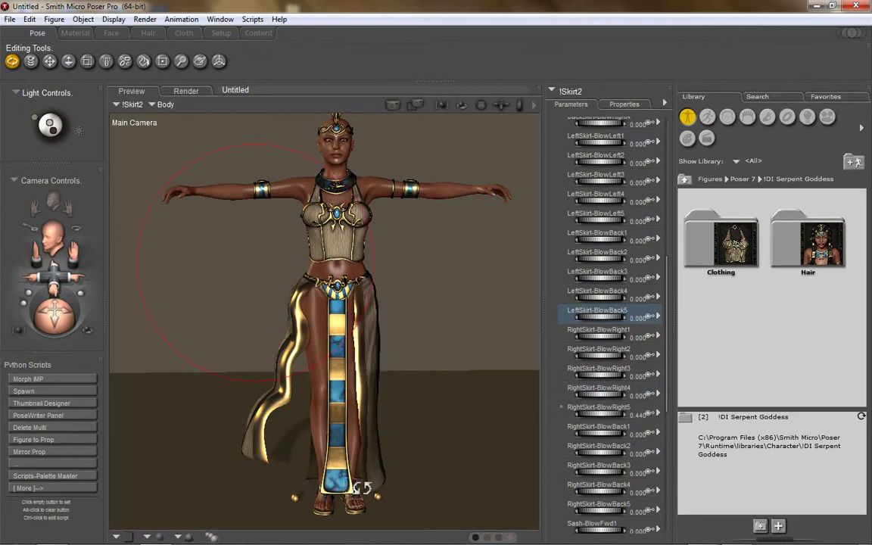
Try a Side-Side rotation of -44° on the SkirtR handle and undo it.
{"action": "left_click", "coordinate": [303, 503]}
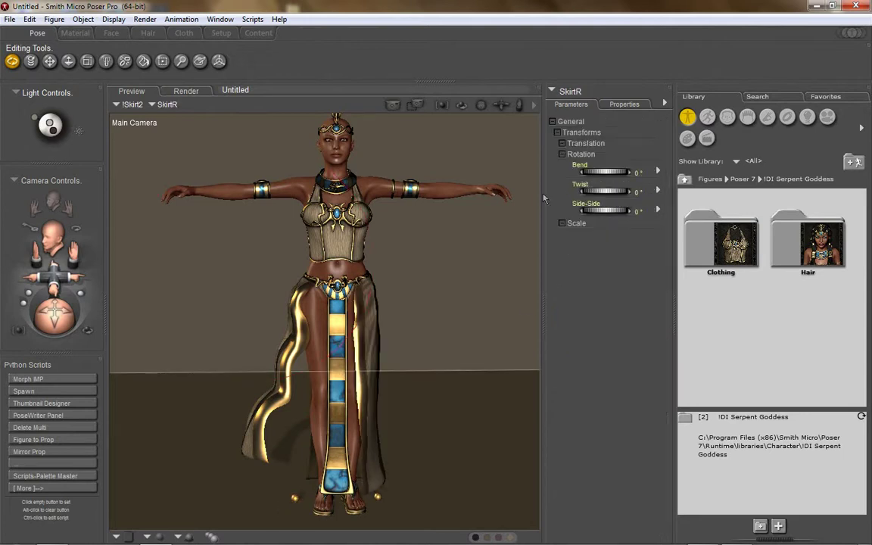
{"action": "left_click_drag", "start_coordinate": [592, 210], "coordinate": [579, 192]}
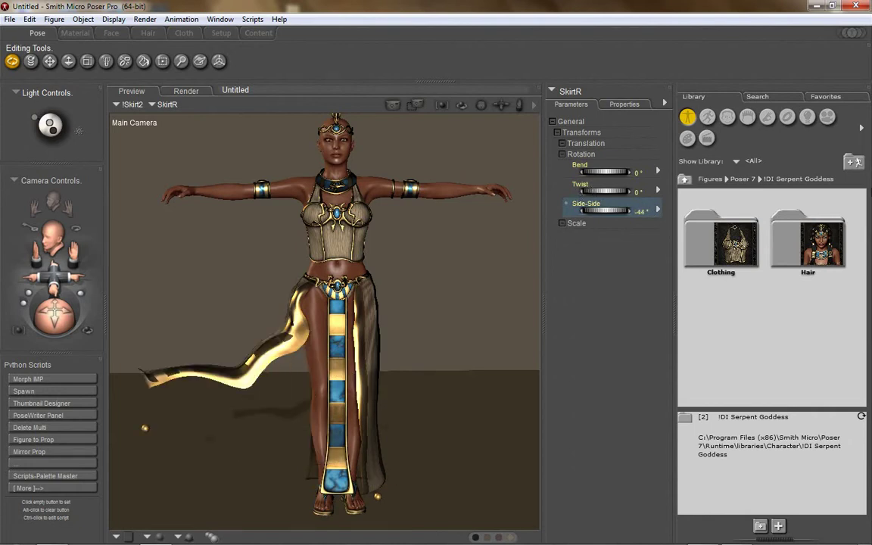
{"action": "key", "text": "ctrl+z"}
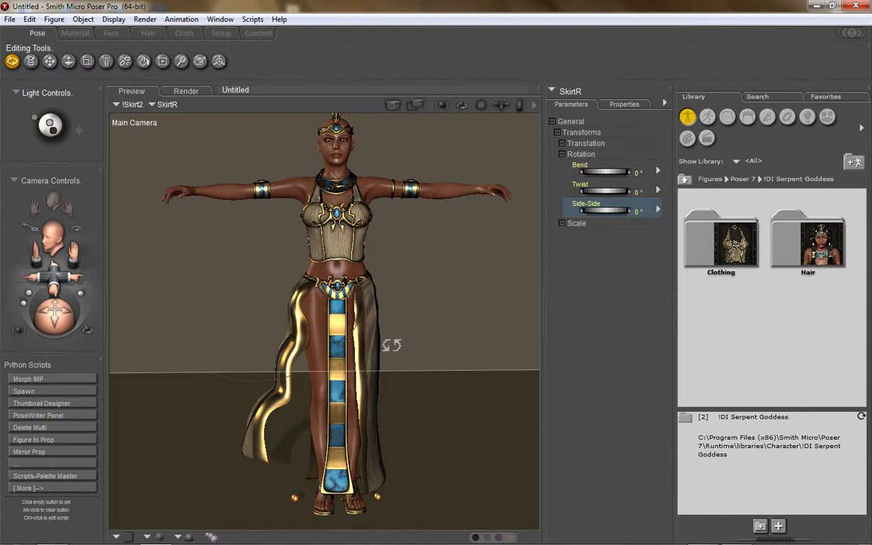
Select the skirt's Body and set the RightSkirt-BlowRight5 morph to 0.
{"action": "left_click", "coordinate": [370, 405]}
{"action": "left_click", "coordinate": [571, 93]}
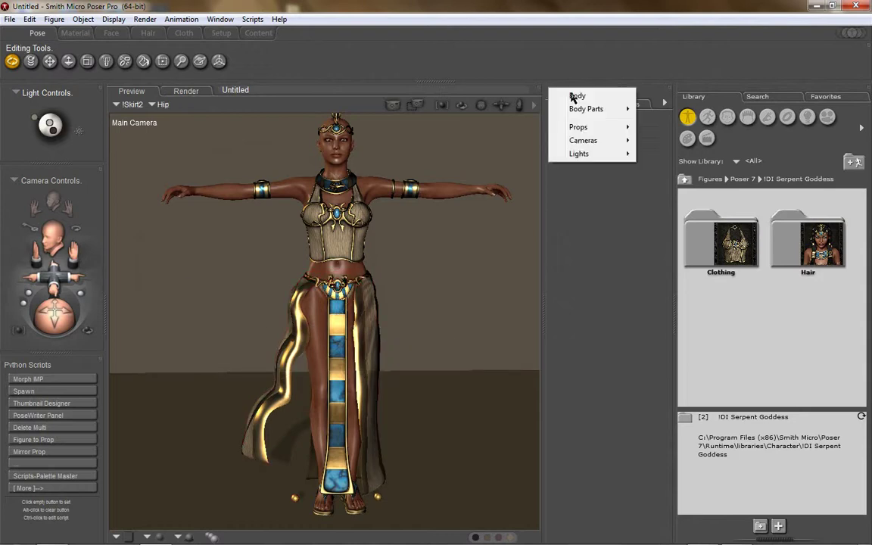
{"action": "left_click", "coordinate": [579, 97]}
{"action": "scroll", "coordinate": [569, 401], "scroll_direction": "down", "scroll_amount": 6}
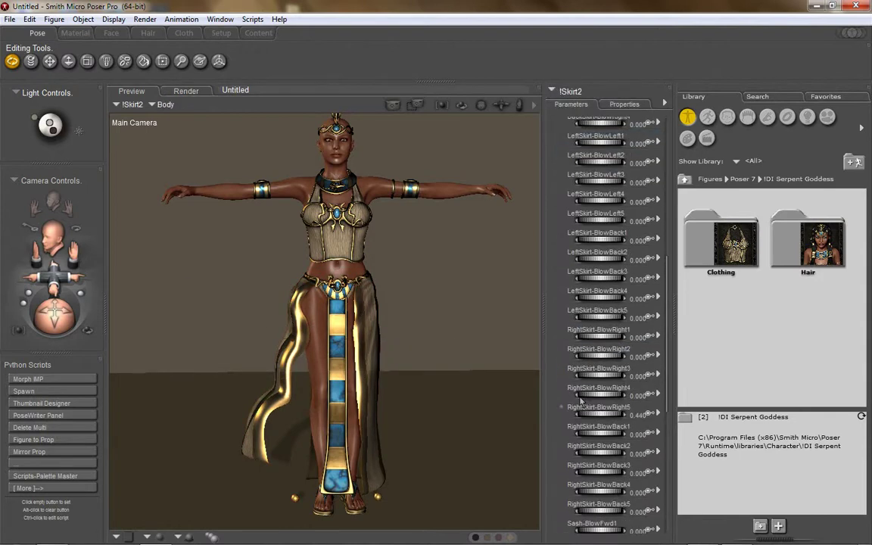
{"action": "left_click", "coordinate": [638, 416]}
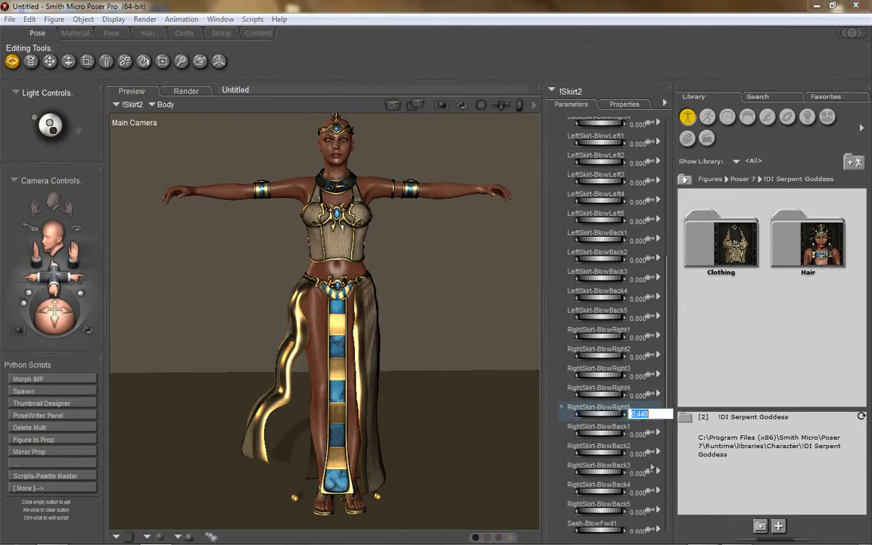
{"action": "type", "text": "0"}
{"action": "key", "text": "Return"}
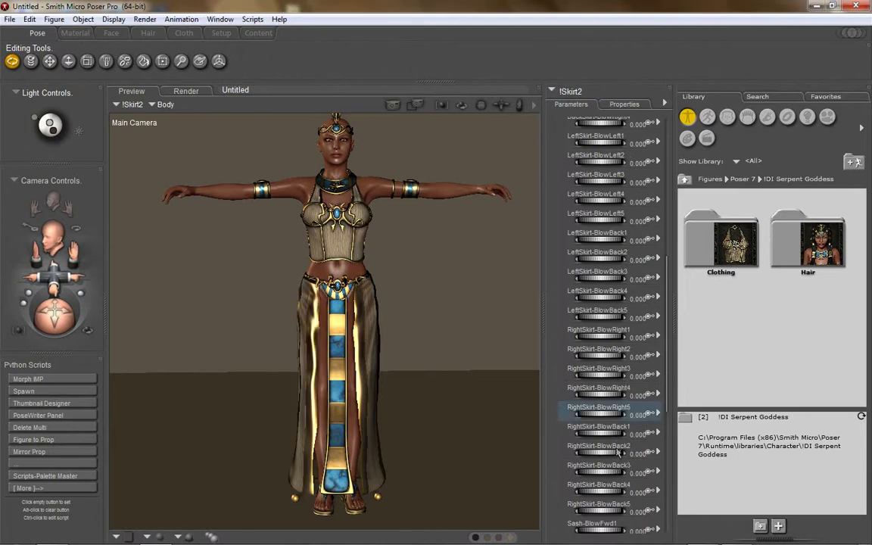
Try the Sash-BlowFwd1 morph at about 0.560 and undo it.
{"action": "scroll", "coordinate": [619, 452], "scroll_direction": "down", "scroll_amount": 5}
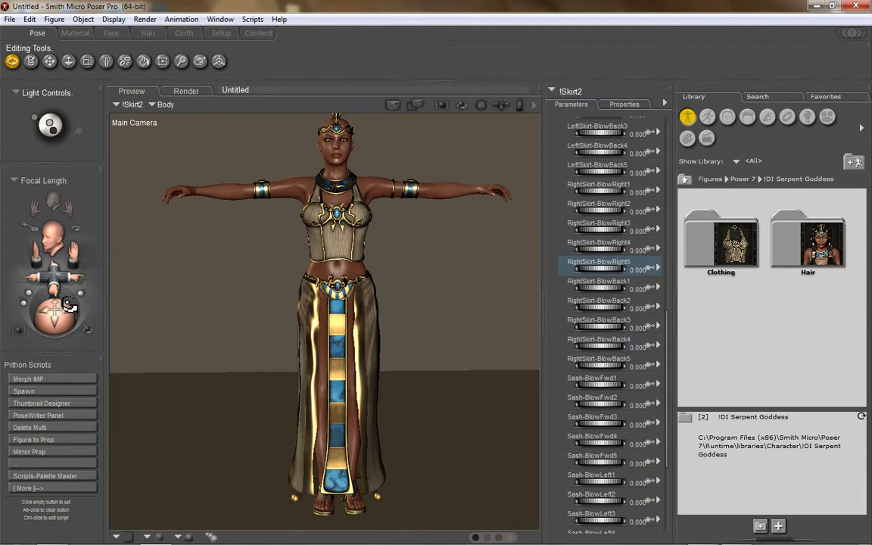
{"action": "left_click_drag", "start_coordinate": [53, 274], "coordinate": [44, 282]}
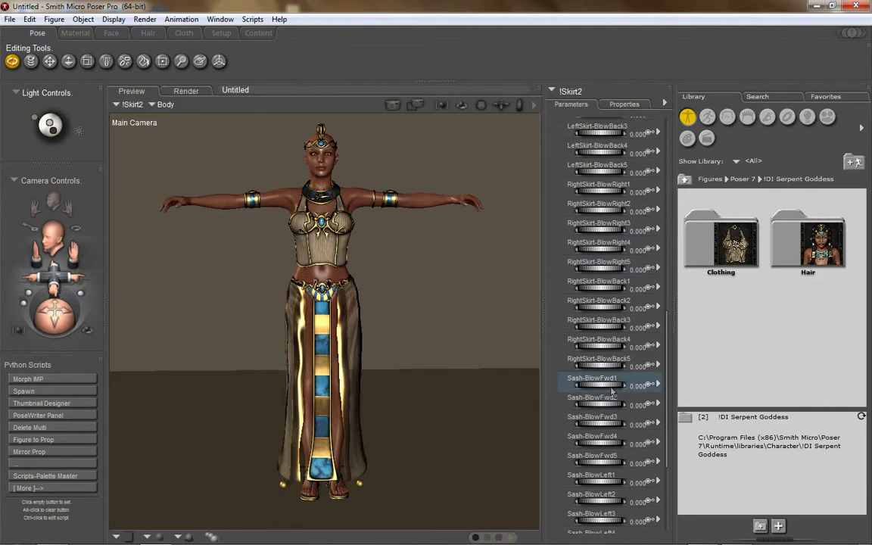
{"action": "left_click_drag", "start_coordinate": [614, 392], "coordinate": [637, 390]}
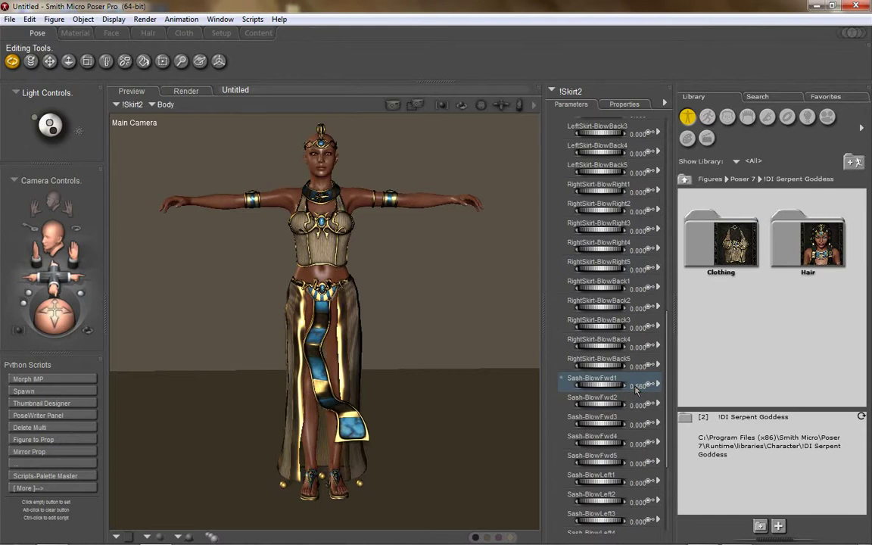
{"action": "key", "text": "ctrl+z"}
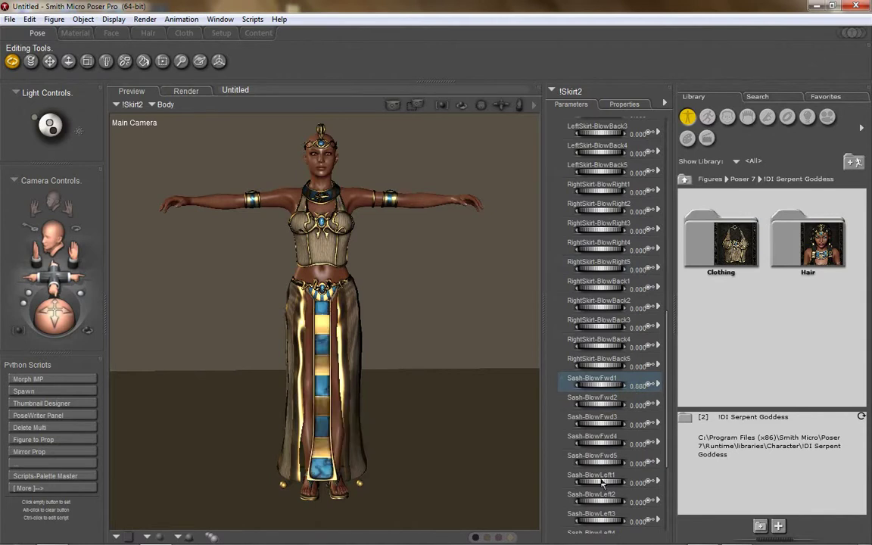
Try the Sash-BlowLeft1 morph and Sash-BlowRight2 at 1.000, undoing each.
{"action": "left_click_drag", "start_coordinate": [616, 483], "coordinate": [663, 463]}
{"action": "key", "text": "ctrl+z"}
{"action": "scroll", "coordinate": [630, 418], "scroll_direction": "down", "scroll_amount": 3}
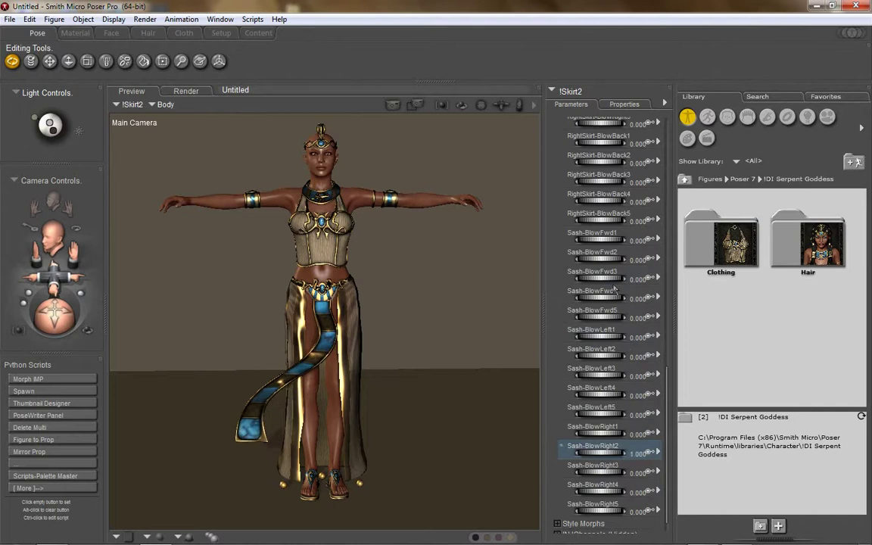
{"action": "key", "text": "ctrl+z"}
{"action": "scroll", "coordinate": [615, 273], "scroll_direction": "down", "scroll_amount": 1}
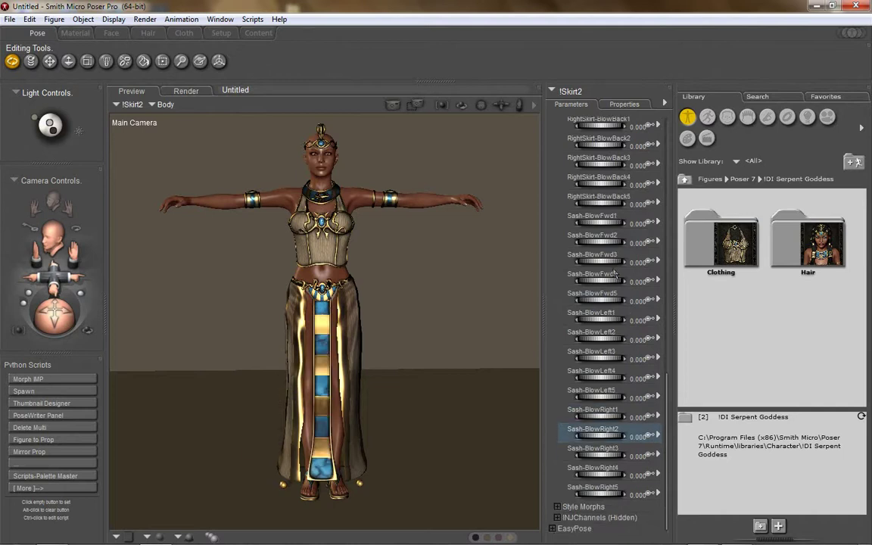
Expand the skirt's EasyPose parameters and try SashSideSideAll at 11.840, undoing it.
{"action": "left_click", "coordinate": [552, 529]}
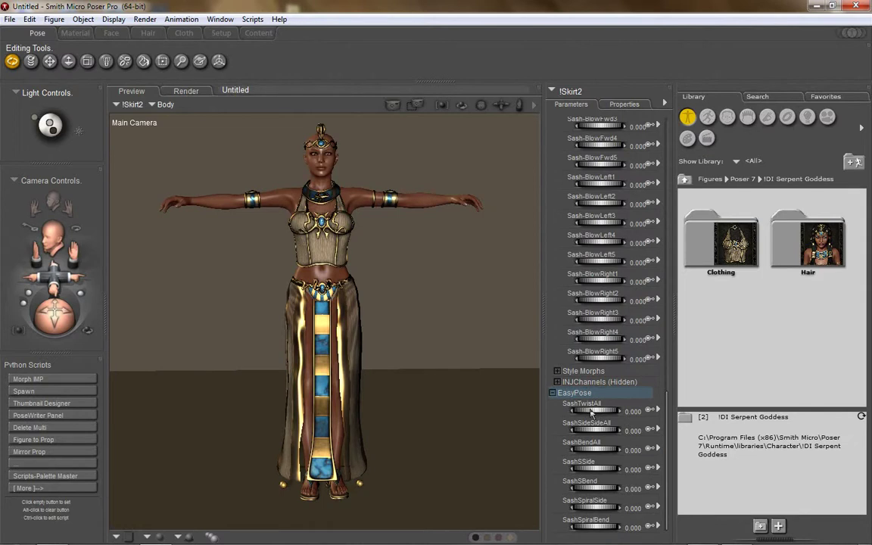
{"action": "left_click_drag", "start_coordinate": [591, 412], "coordinate": [595, 438]}
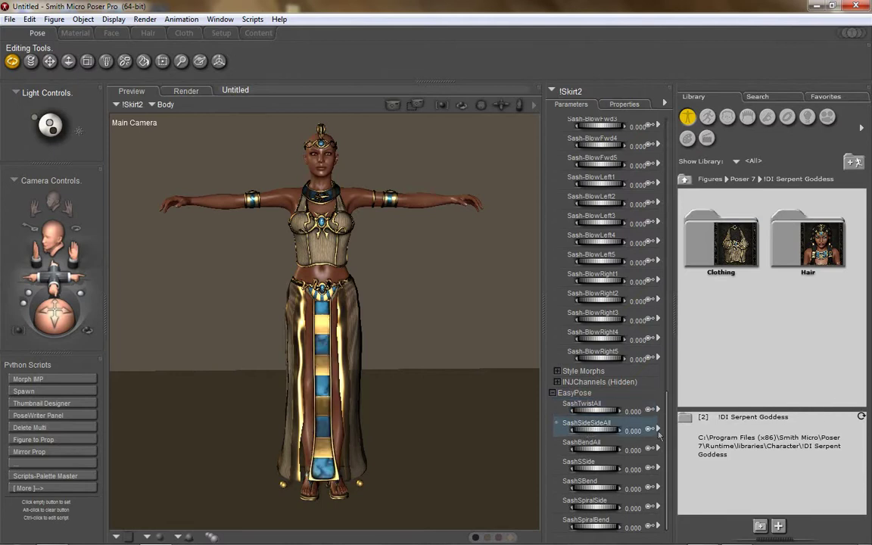
{"action": "left_click_drag", "start_coordinate": [660, 435], "coordinate": [780, 477]}
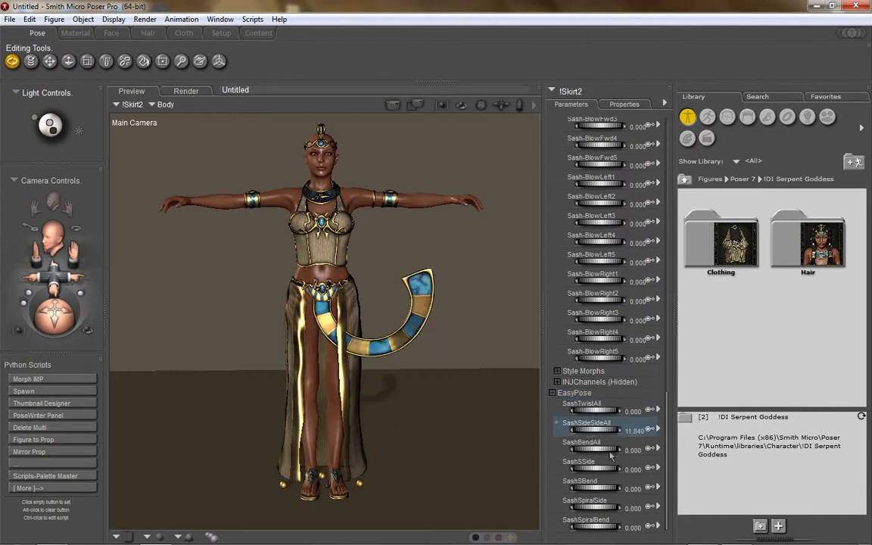
{"action": "key", "text": "ctrl+z"}
Try SashBendAll at 4.680 and then -9.200, and undo a trial of SashSSide.
{"action": "left_click_drag", "start_coordinate": [596, 453], "coordinate": [668, 451]}
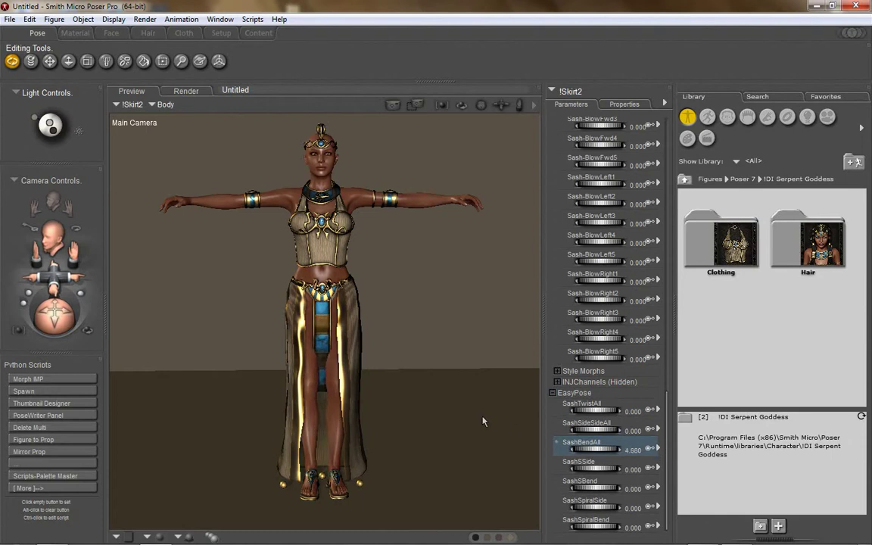
{"action": "left_click_drag", "start_coordinate": [485, 422], "coordinate": [457, 410]}
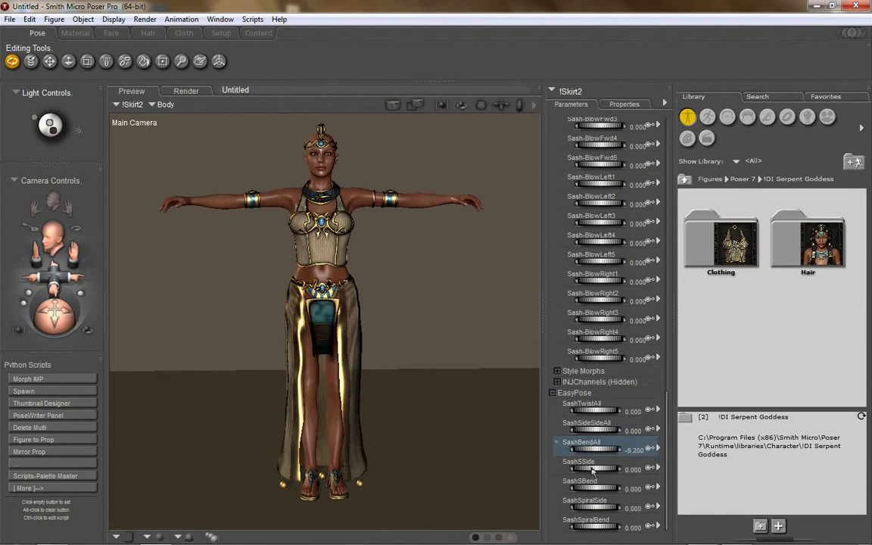
{"action": "left_click_drag", "start_coordinate": [592, 471], "coordinate": [734, 456]}
{"action": "key", "text": "ctrl+z"}
Try SashSideSideAll at 7.840 combined with the sash bend, undo it, and set SashBendAll to 0.
{"action": "left_click_drag", "start_coordinate": [587, 433], "coordinate": [703, 433]}
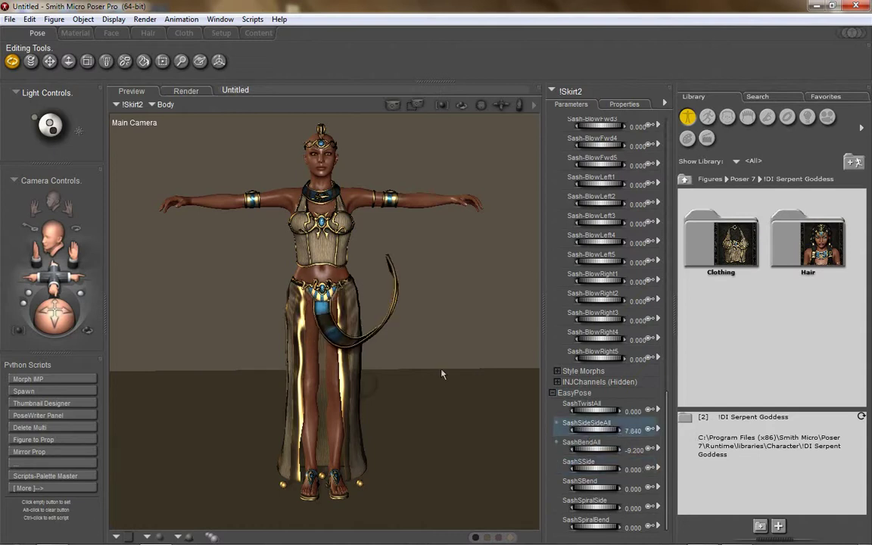
{"action": "key", "text": "ctrl+z"}
{"action": "left_click", "coordinate": [635, 451]}
{"action": "type", "text": "0"}
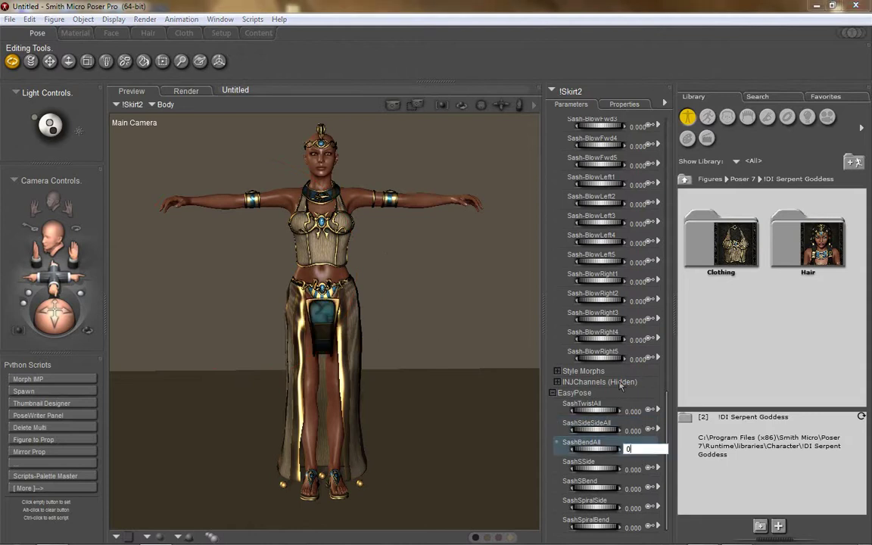
{"action": "key", "text": "Return"}
Select the Sash4 segment, undo a trial of its Side-Side rotation, and set its Bend to 2°.
{"action": "left_click", "coordinate": [290, 301]}
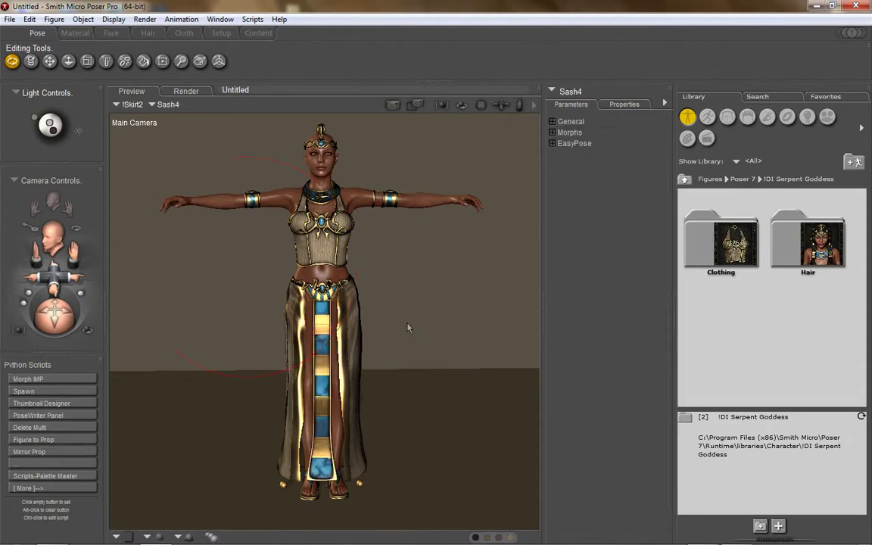
{"action": "left_click", "coordinate": [553, 133]}
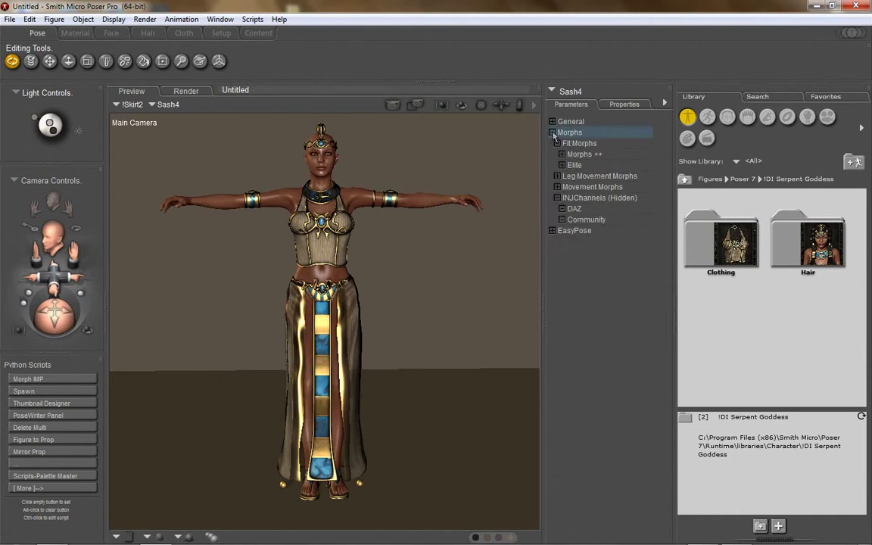
{"action": "left_click", "coordinate": [553, 132]}
{"action": "left_click", "coordinate": [552, 121]}
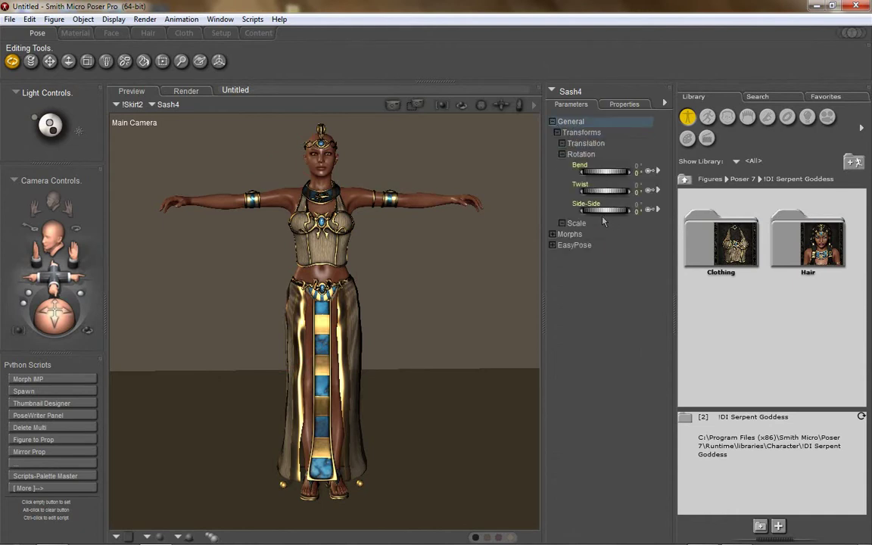
{"action": "left_click_drag", "start_coordinate": [604, 210], "coordinate": [630, 175]}
{"action": "key", "text": "ctrl+z"}
{"action": "key", "text": "ctrl+z"}
{"action": "left_click_drag", "start_coordinate": [541, 166], "coordinate": [524, 159]}
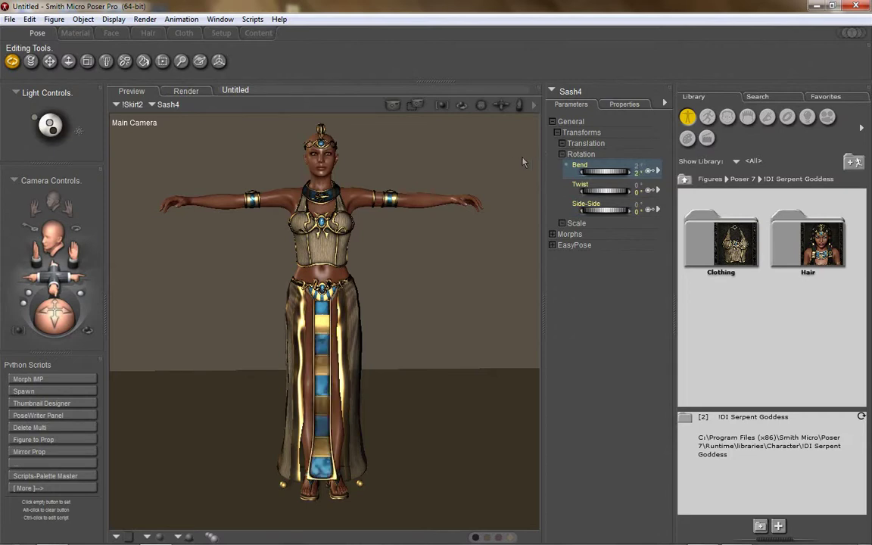
Select the Sash7 segment and set its Bend rotation to -80°.
{"action": "left_click", "coordinate": [324, 346]}
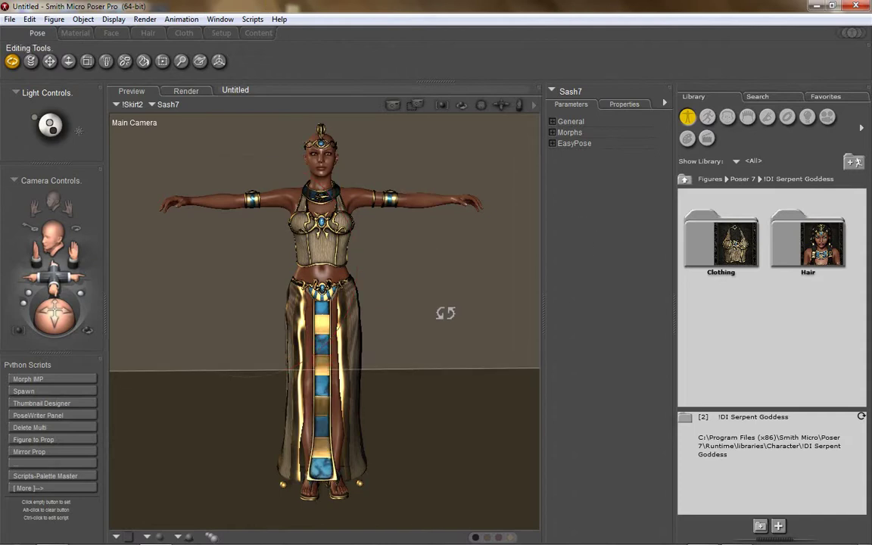
{"action": "mouse_move", "coordinate": [331, 365]}
{"action": "left_mouse_down"}
{"action": "mouse_move", "coordinate": [344, 266]}
{"action": "mouse_move", "coordinate": [325, 6]}
{"action": "left_mouse_up"}
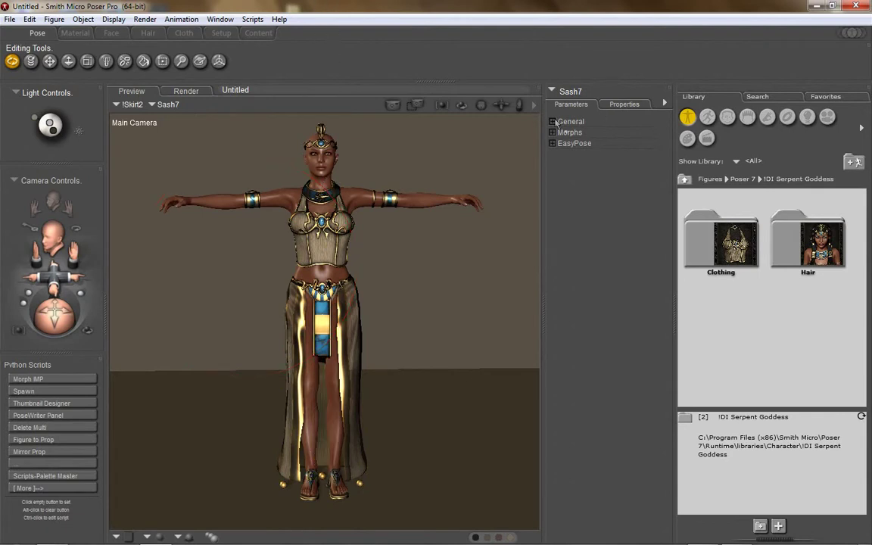
{"action": "left_click", "coordinate": [553, 122]}
{"action": "left_click_drag", "start_coordinate": [598, 175], "coordinate": [690, 178]}
{"action": "left_click_drag", "start_coordinate": [595, 192], "coordinate": [554, 190]}
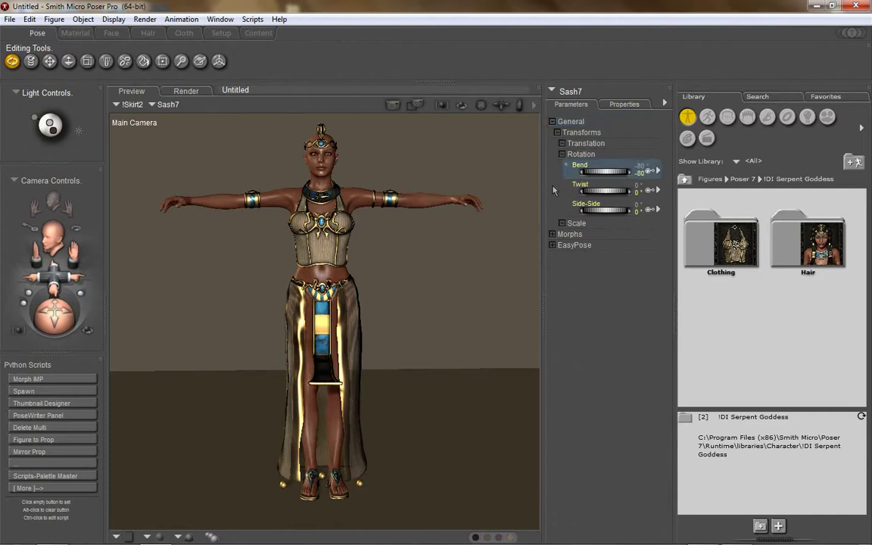
View the figure from the side and set the Sash2 segment's Bend rotation to -80°.
{"action": "left_click_drag", "start_coordinate": [56, 317], "coordinate": [99, 319]}
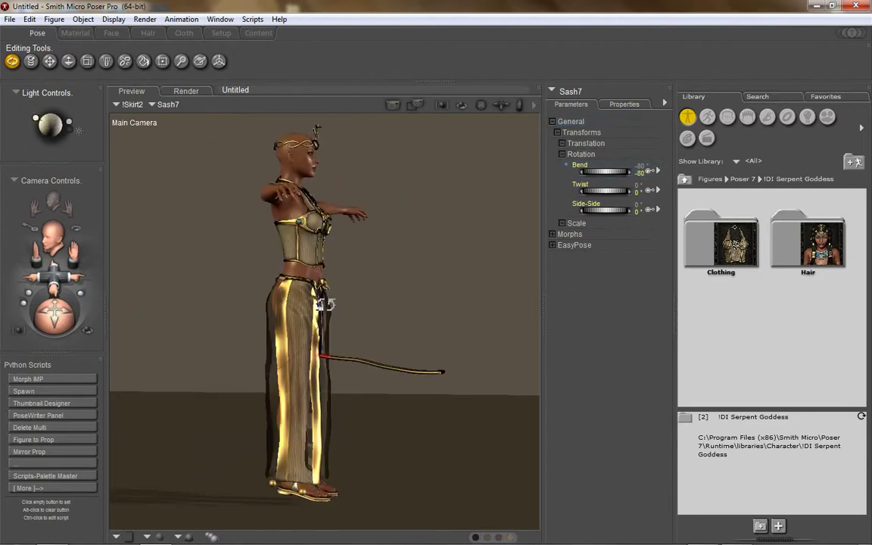
{"action": "left_click", "coordinate": [292, 279]}
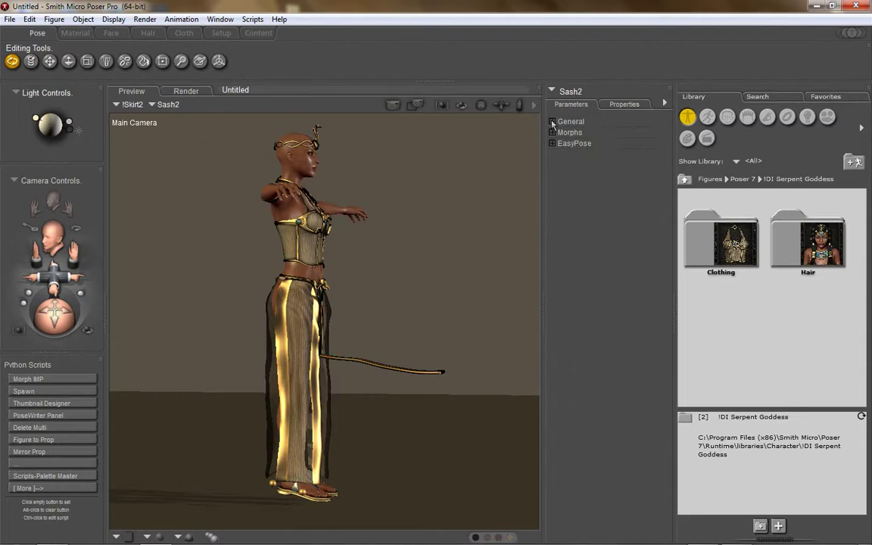
{"action": "left_click", "coordinate": [553, 122]}
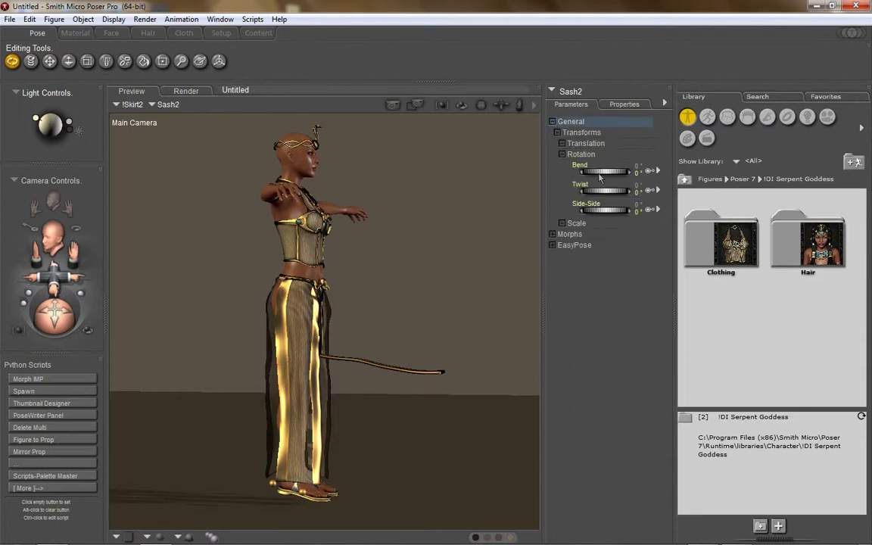
{"action": "left_click_drag", "start_coordinate": [600, 173], "coordinate": [528, 154]}
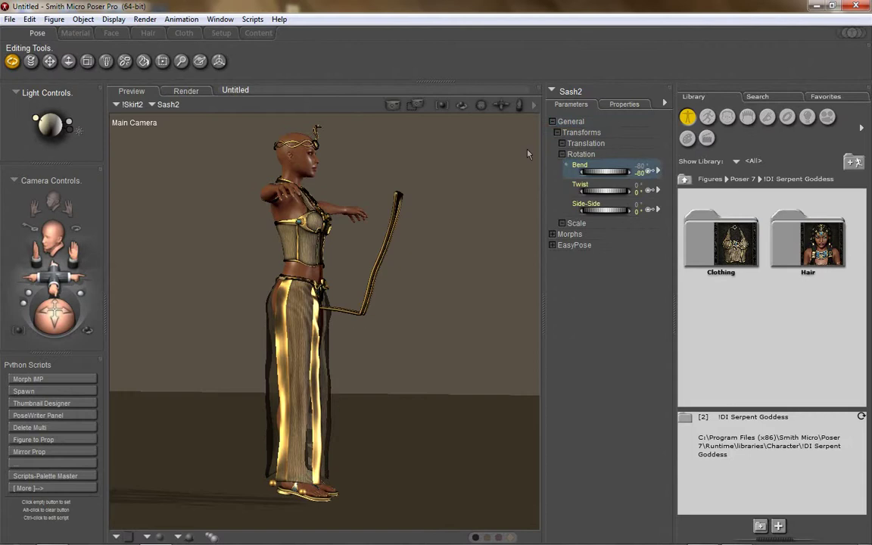
Try Side-Side and Bend rotations on the Sash6 segment, undoing each.
{"action": "left_click", "coordinate": [362, 315]}
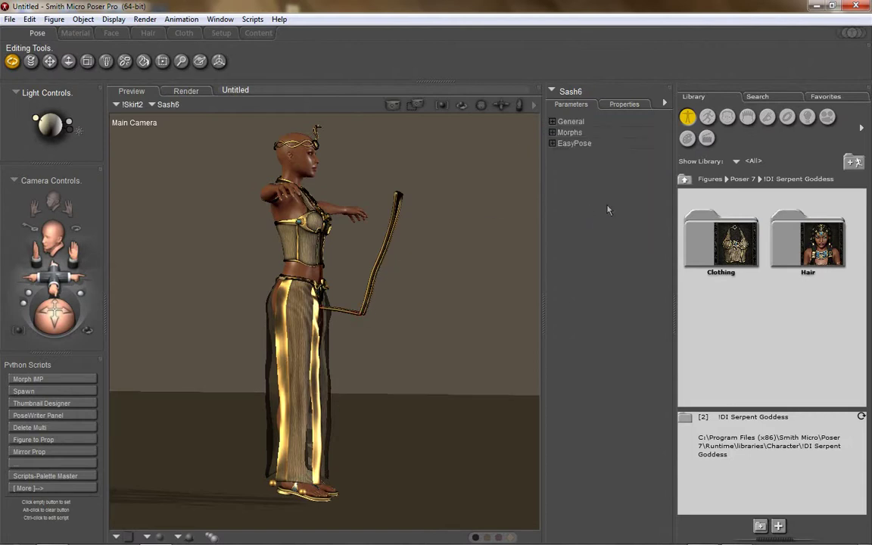
{"action": "left_click", "coordinate": [554, 133]}
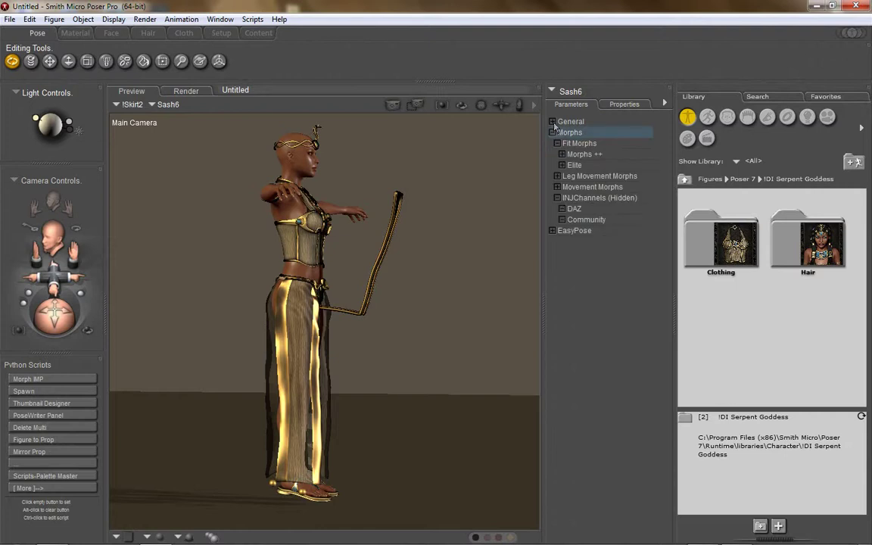
{"action": "left_click", "coordinate": [552, 122]}
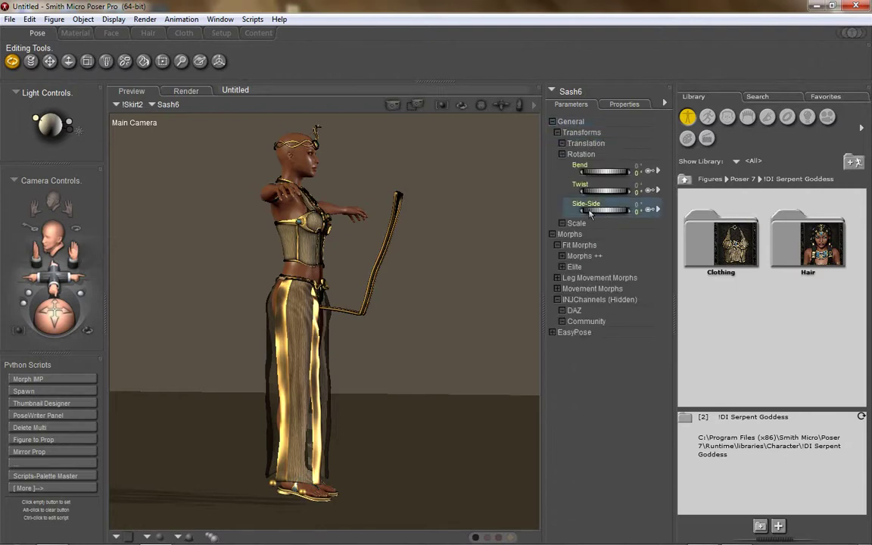
{"action": "left_click_drag", "start_coordinate": [589, 214], "coordinate": [576, 214]}
{"action": "key", "text": "ctrl+z"}
{"action": "left_click_drag", "start_coordinate": [604, 173], "coordinate": [564, 175]}
{"action": "left_click_drag", "start_coordinate": [637, 180], "coordinate": [539, 168]}
{"action": "key", "text": "ctrl+z"}
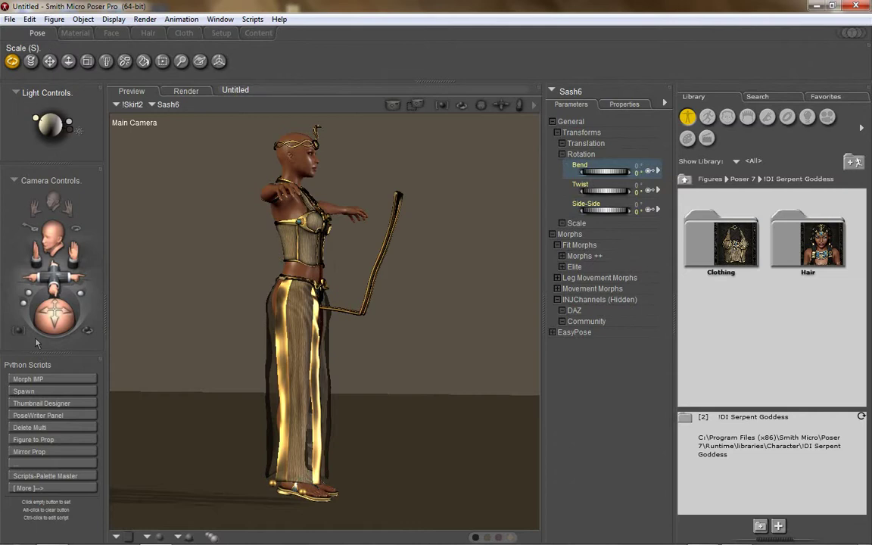
Return to a front view and zero the skirt figure so the sash hangs straight.
{"action": "left_click_drag", "start_coordinate": [53, 312], "coordinate": [6, 315]}
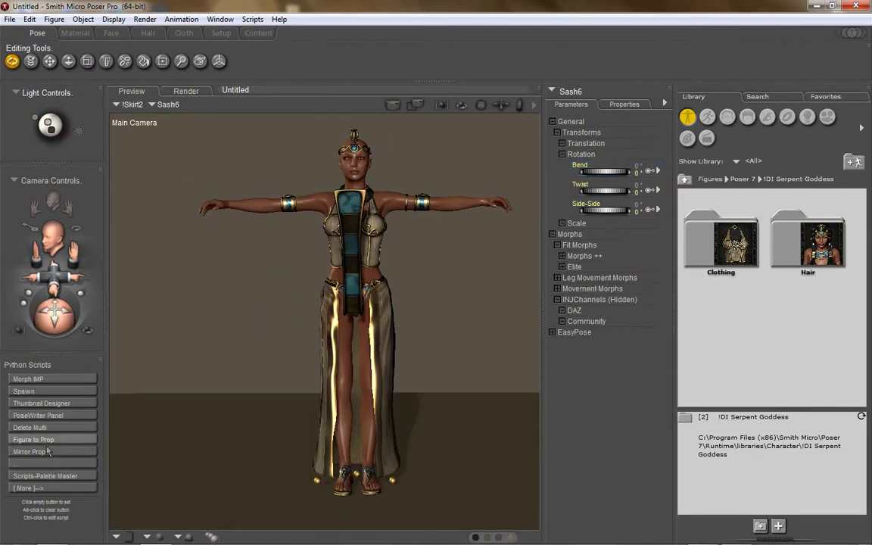
{"action": "left_click", "coordinate": [54, 19]}
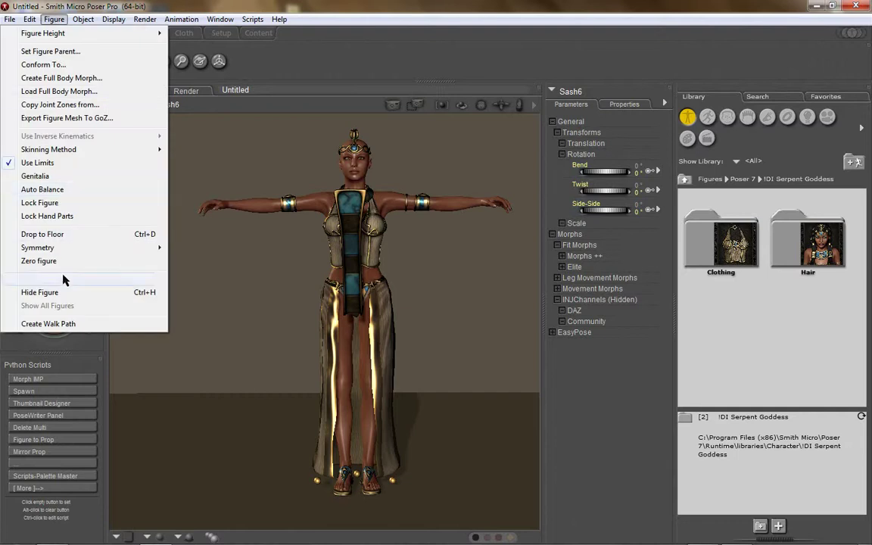
{"action": "left_click", "coordinate": [24, 253]}
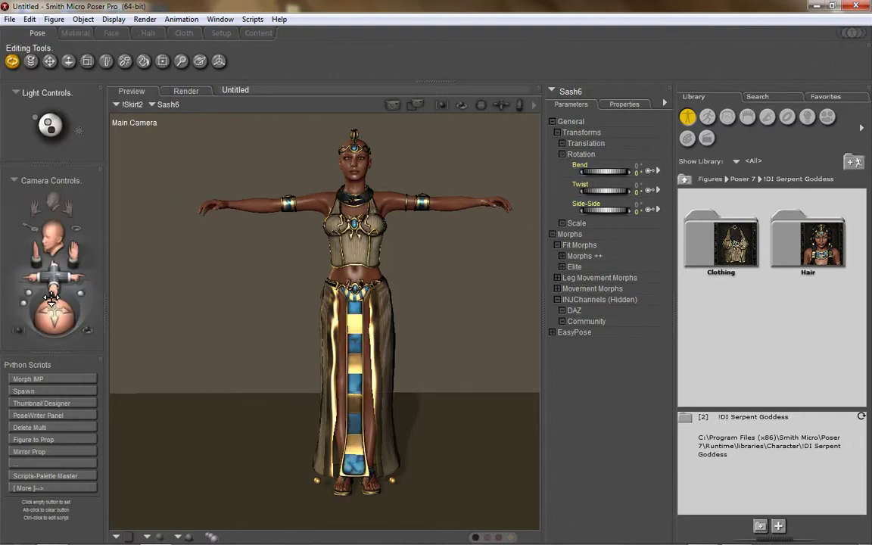
{"action": "left_click_drag", "start_coordinate": [58, 287], "coordinate": [53, 277]}
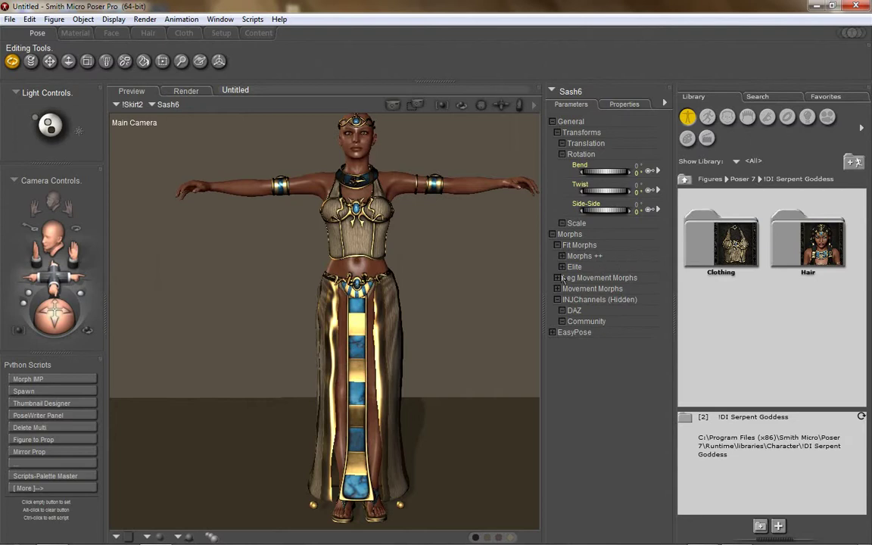
Set the Sash6 segment's SashSSideAft EasyPose dial to 8.24.
{"action": "left_click", "coordinate": [552, 334]}
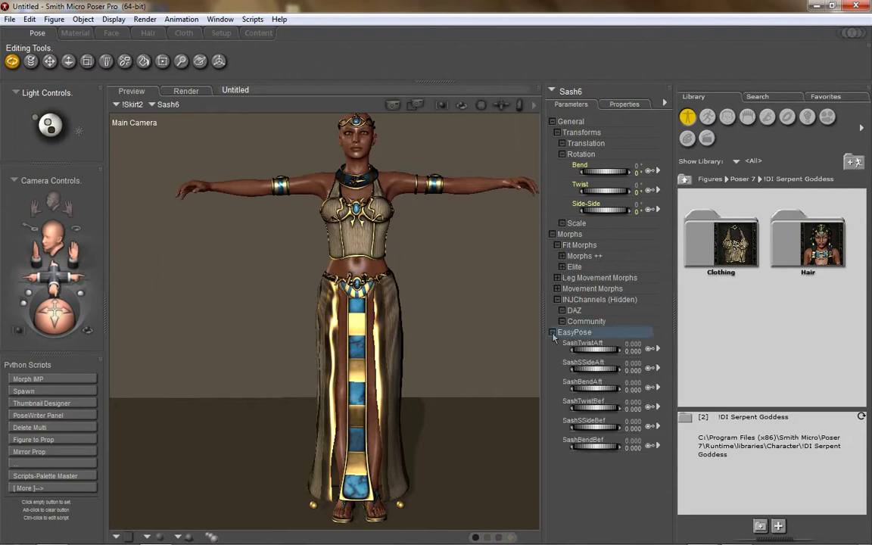
{"action": "left_click_drag", "start_coordinate": [595, 370], "coordinate": [708, 373]}
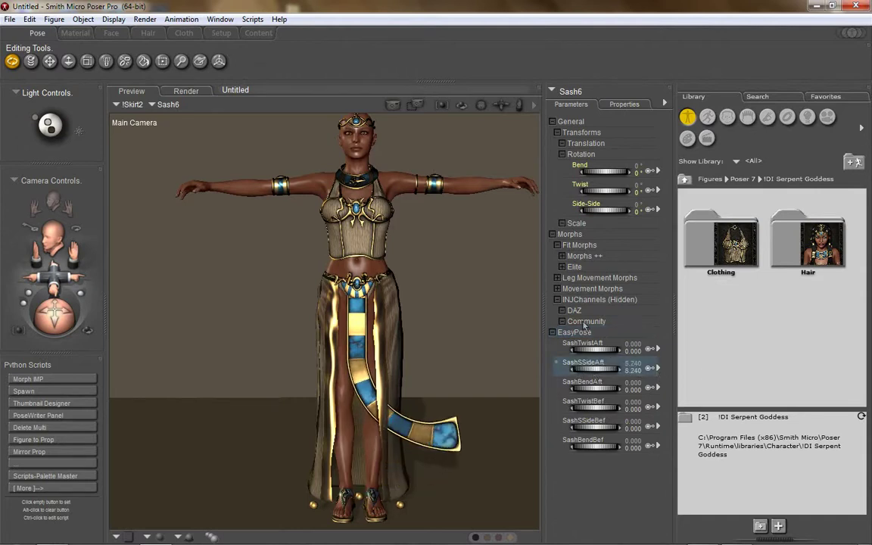
{"action": "left_click", "coordinate": [571, 96]}
{"action": "left_click", "coordinate": [629, 269]}
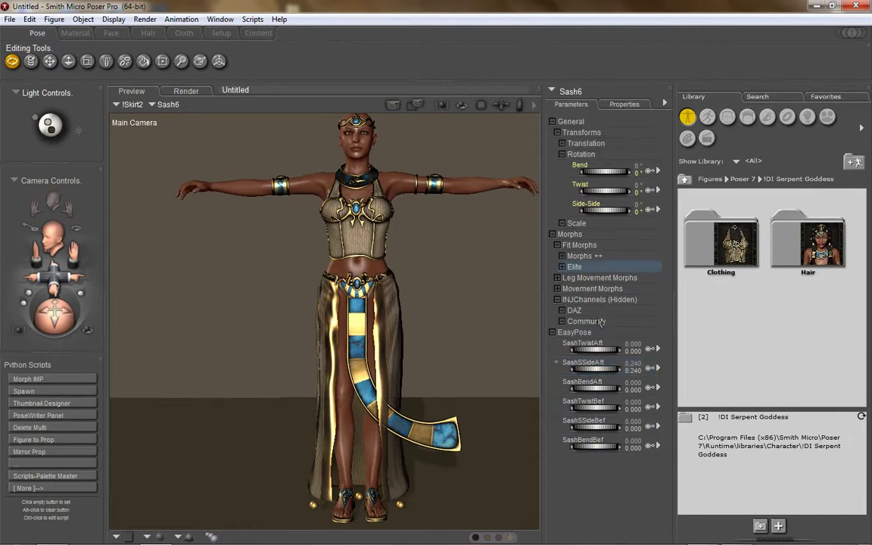
Try the Sash-BlowLeft1 movement morph at 0.6 on the Sash6 segment alone.
{"action": "left_click", "coordinate": [558, 289]}
{"action": "scroll", "coordinate": [596, 413], "scroll_direction": "down", "scroll_amount": 5}
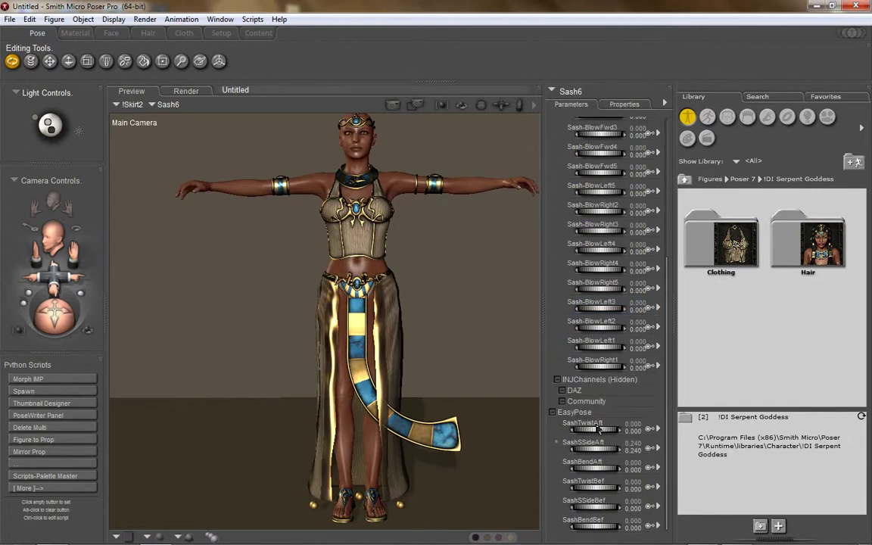
{"action": "left_click_drag", "start_coordinate": [602, 347], "coordinate": [693, 345]}
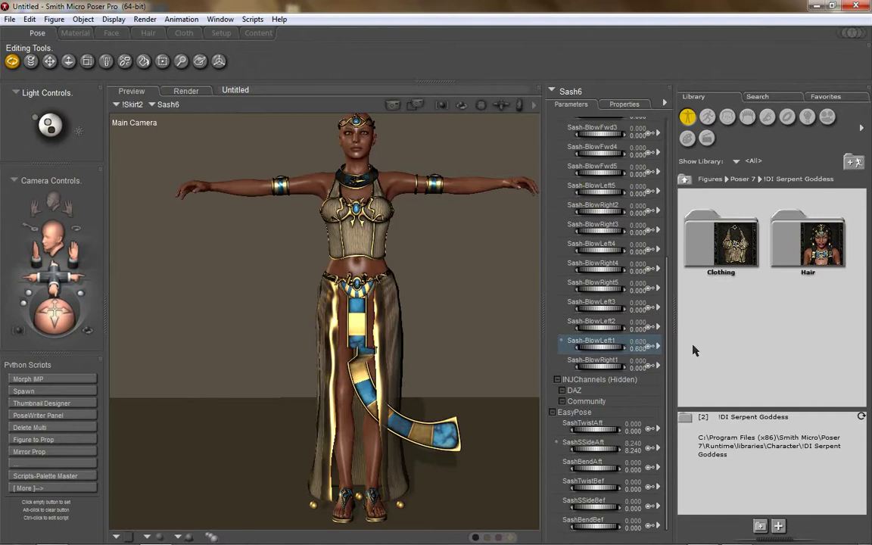
Select the skirt's Body, try the Sash-BlowLeft5 morph at 0.58, and undo it.
{"action": "left_click", "coordinate": [568, 90]}
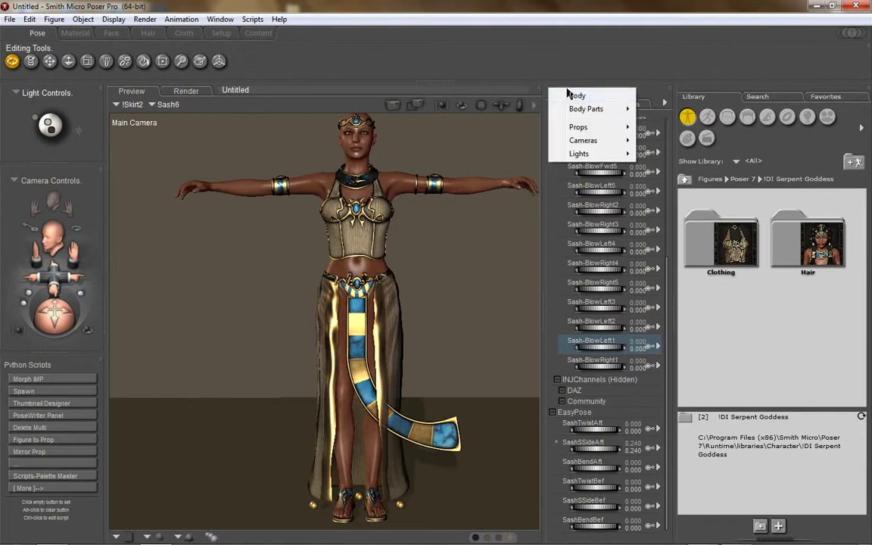
{"action": "left_click", "coordinate": [577, 97]}
{"action": "scroll", "coordinate": [594, 347], "scroll_direction": "down", "scroll_amount": 10}
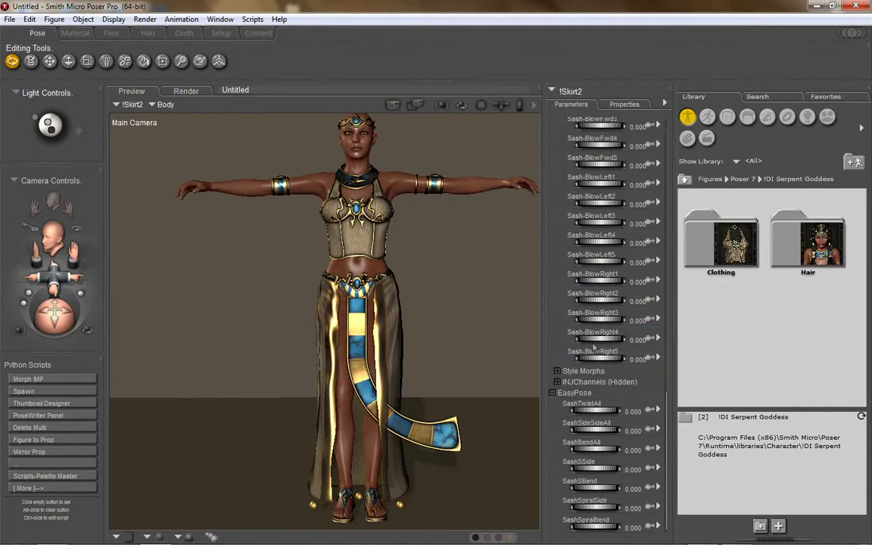
{"action": "scroll", "coordinate": [595, 275], "scroll_direction": "up", "scroll_amount": 2}
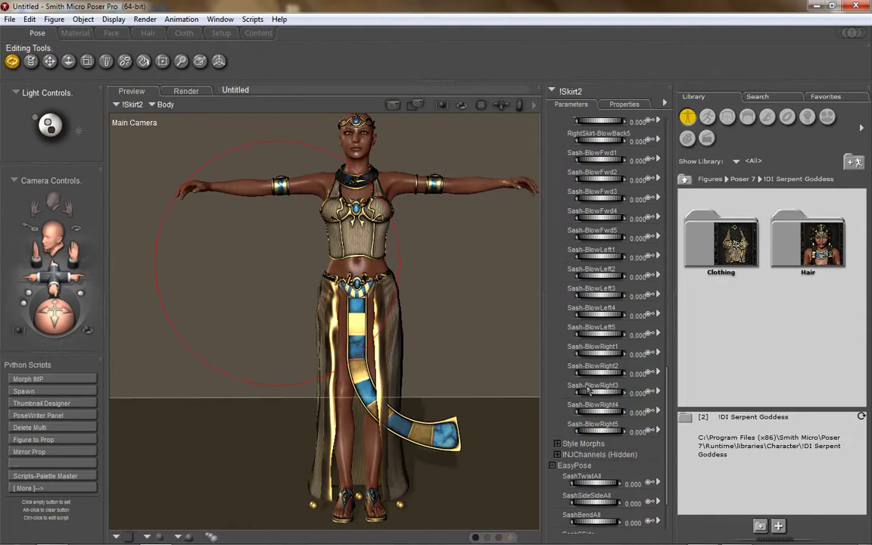
{"action": "left_click_drag", "start_coordinate": [592, 337], "coordinate": [628, 342]}
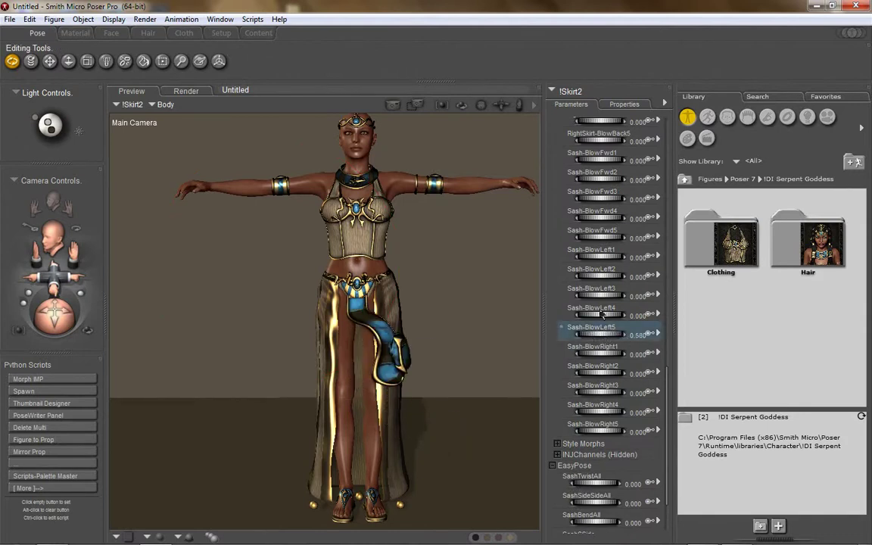
{"action": "key", "text": "ctrl+z"}
Try Sash-BlowFwd5 at 1.0, Sash-BlowFwd1 at 0.7, and Sash-BlowRight4 on the skirt's Body, undoing each.
{"action": "left_click_drag", "start_coordinate": [597, 239], "coordinate": [658, 243]}
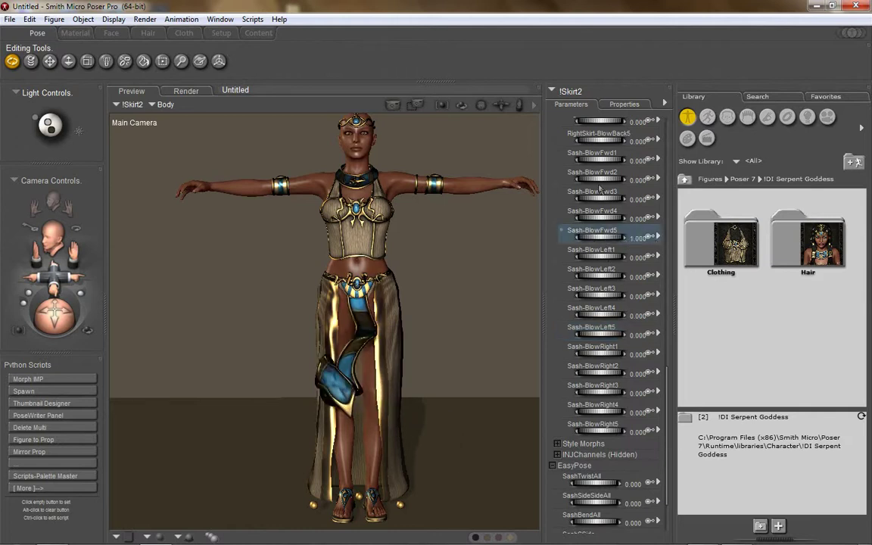
{"action": "key", "text": "ctrl+z"}
{"action": "left_click_drag", "start_coordinate": [599, 160], "coordinate": [636, 168]}
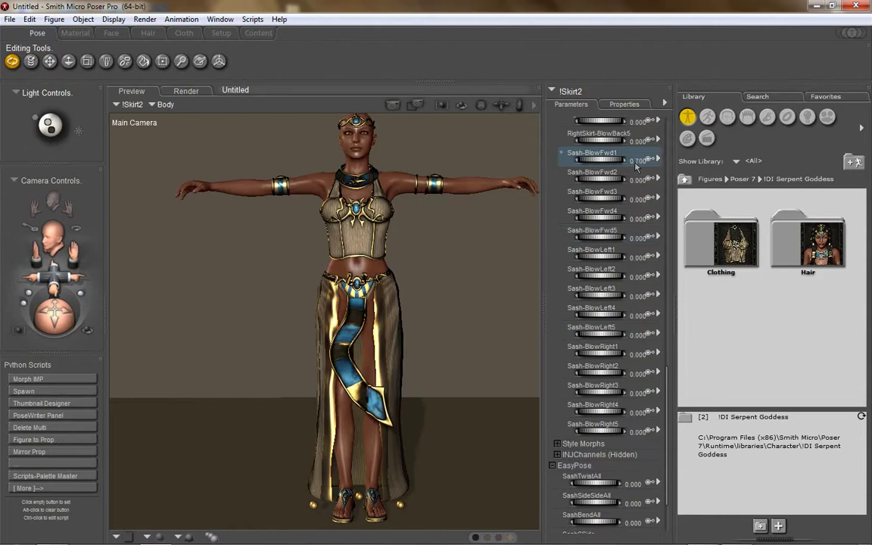
{"action": "key", "text": "ctrl+z"}
{"action": "left_click_drag", "start_coordinate": [602, 409], "coordinate": [653, 417]}
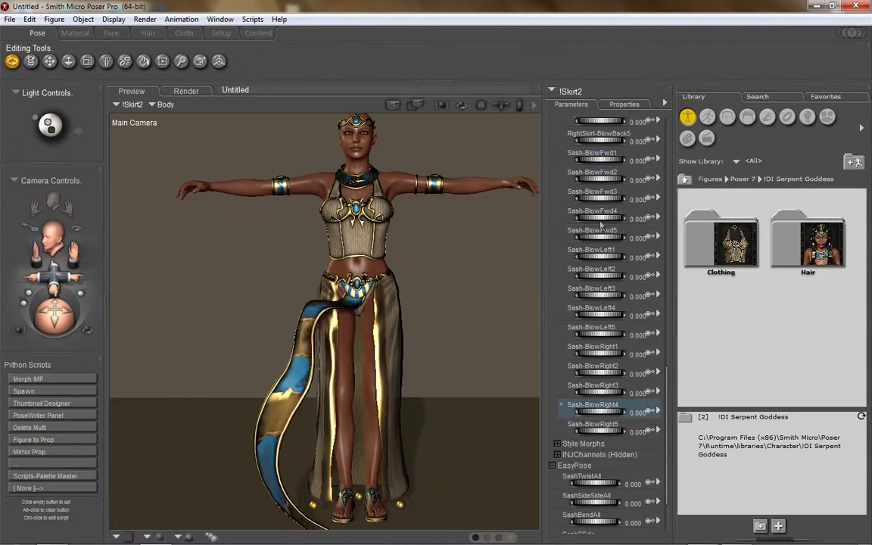
{"action": "key", "text": "ctrl+z"}
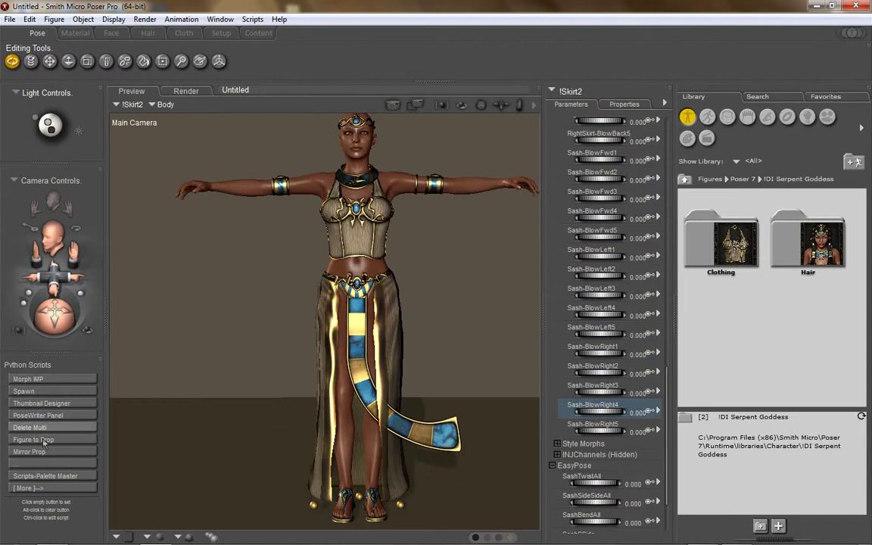
Reset the skirt's morphs with the Zero Morphs script and collapse its Movement Morphs, EasyPose and Fit Morphs groups.
{"action": "left_click", "coordinate": [44, 490]}
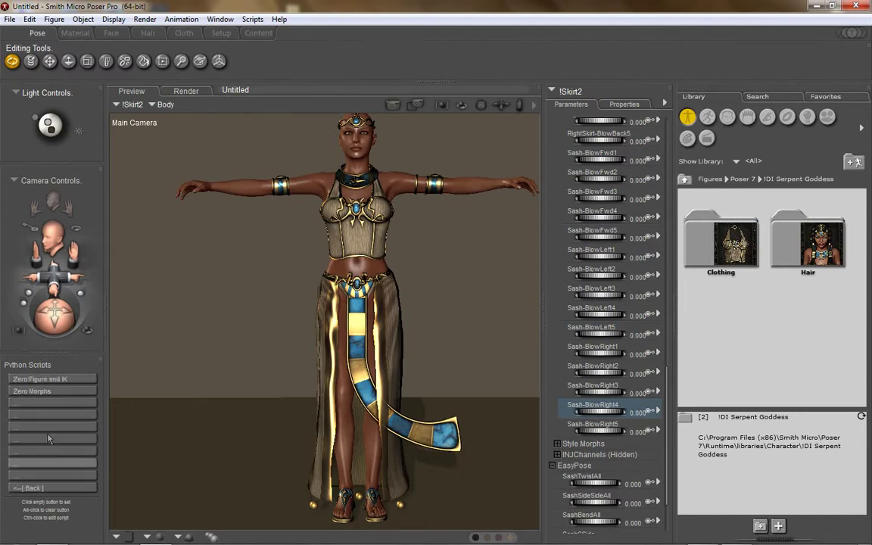
{"action": "left_click", "coordinate": [46, 391]}
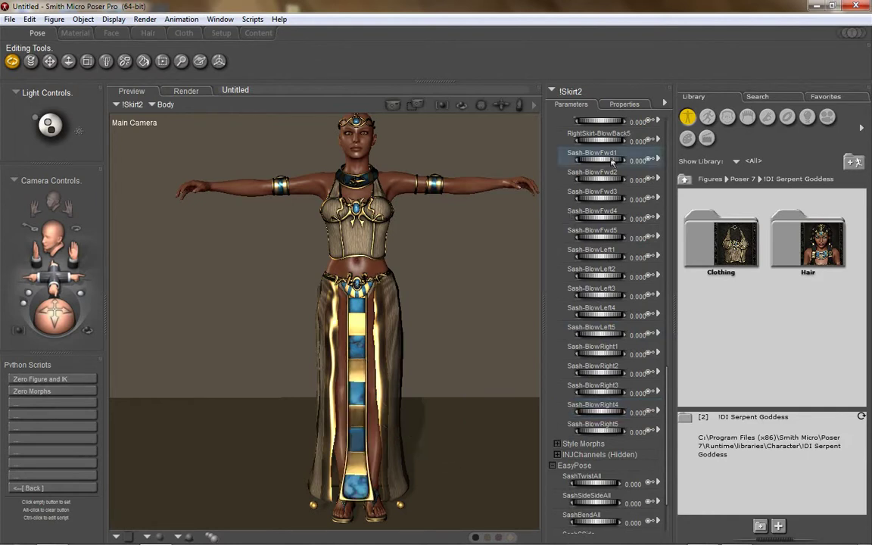
{"action": "scroll", "coordinate": [576, 220], "scroll_direction": "up", "scroll_amount": 10}
{"action": "scroll", "coordinate": [583, 201], "scroll_direction": "up", "scroll_amount": 1}
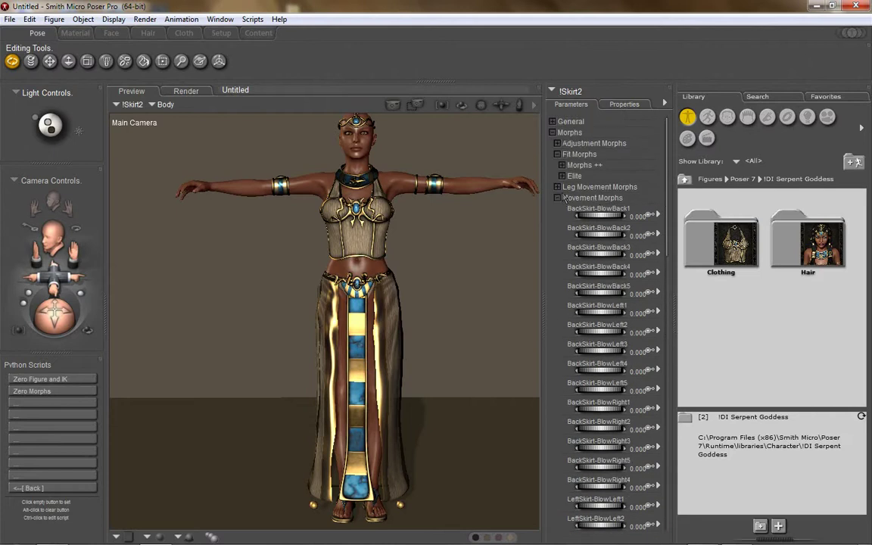
{"action": "left_click", "coordinate": [557, 198]}
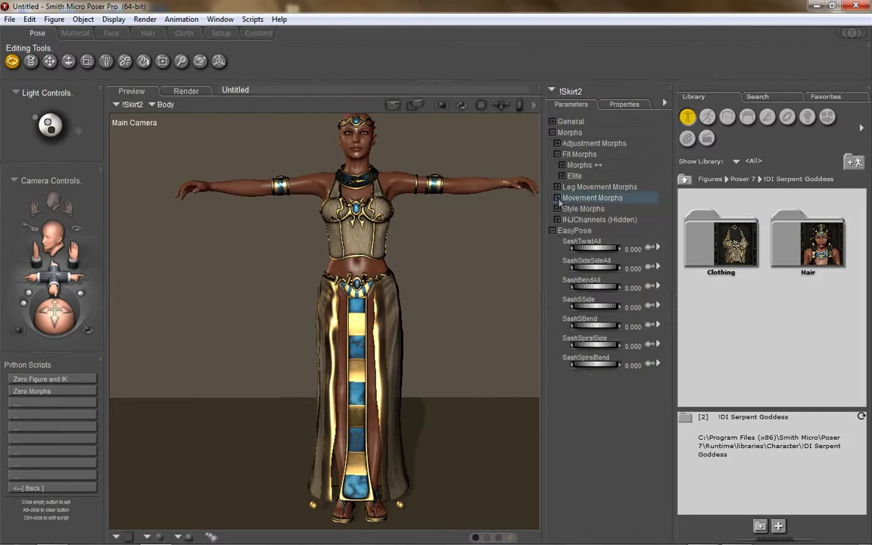
{"action": "left_click", "coordinate": [553, 231]}
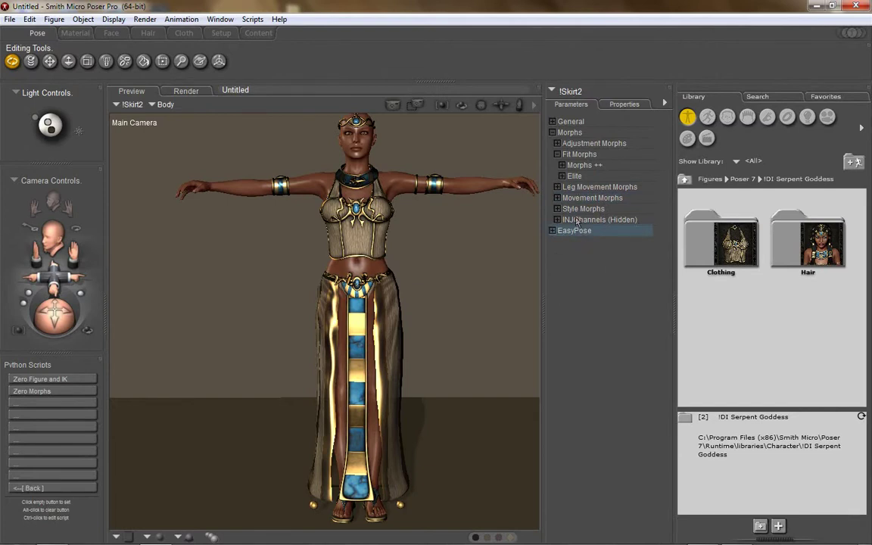
{"action": "left_click", "coordinate": [557, 154]}
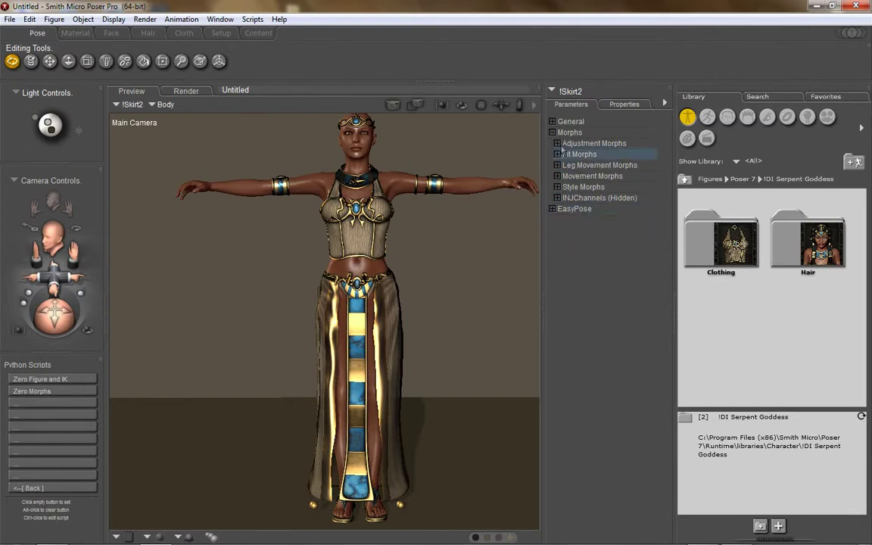
Examine the dials in the skirt's Adjustment Morphs, Morphs ++ fit morphs and Leg Movement Morphs groups.
{"action": "left_click", "coordinate": [557, 143]}
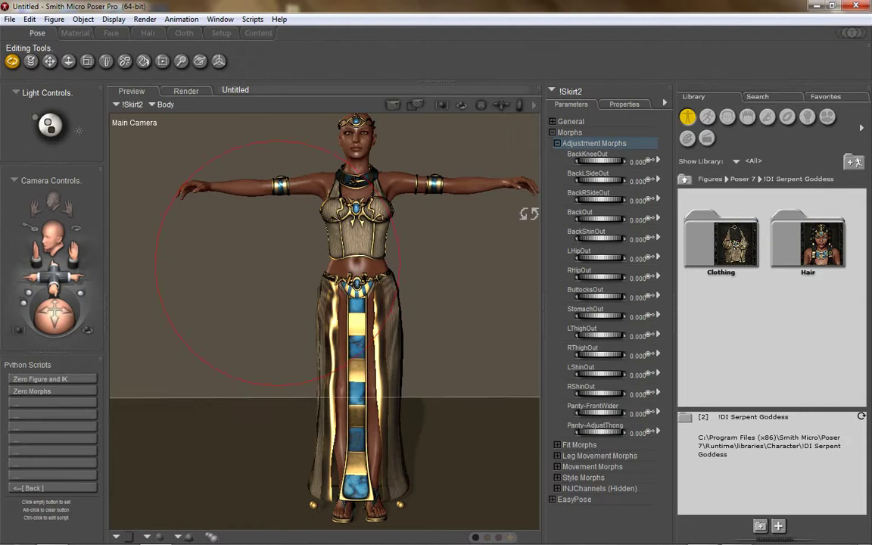
{"action": "left_click", "coordinate": [558, 144]}
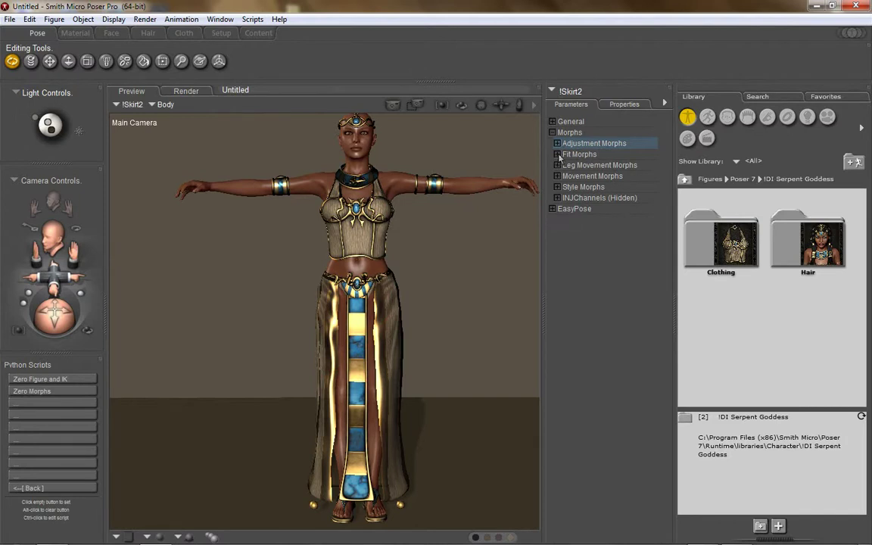
{"action": "left_click", "coordinate": [558, 154]}
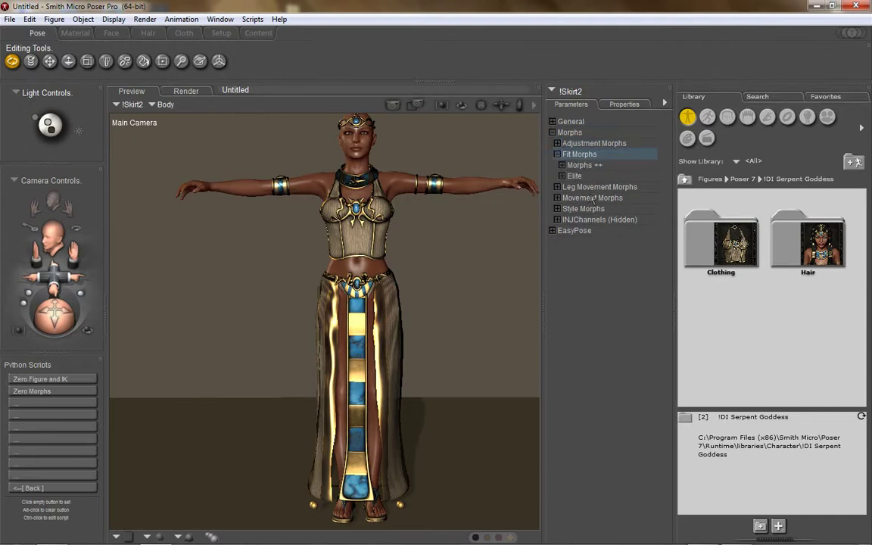
{"action": "left_click", "coordinate": [561, 165]}
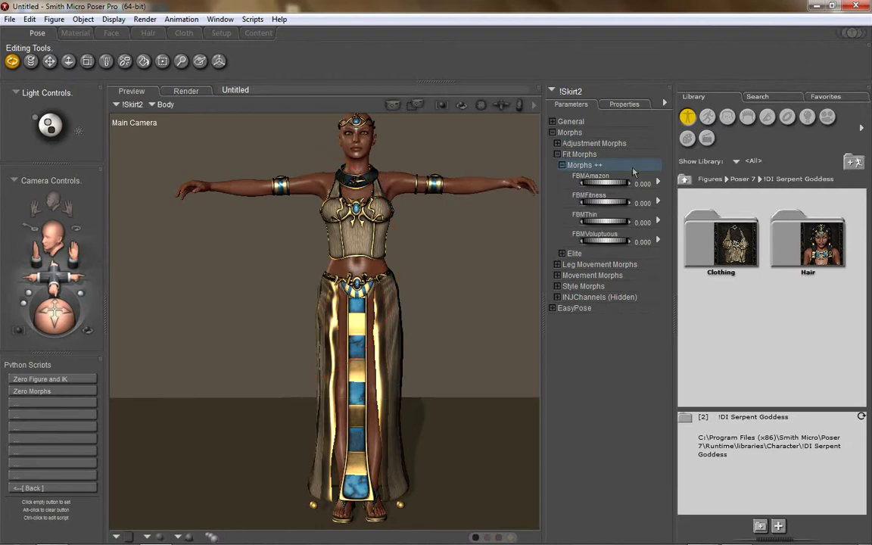
{"action": "left_click", "coordinate": [561, 165]}
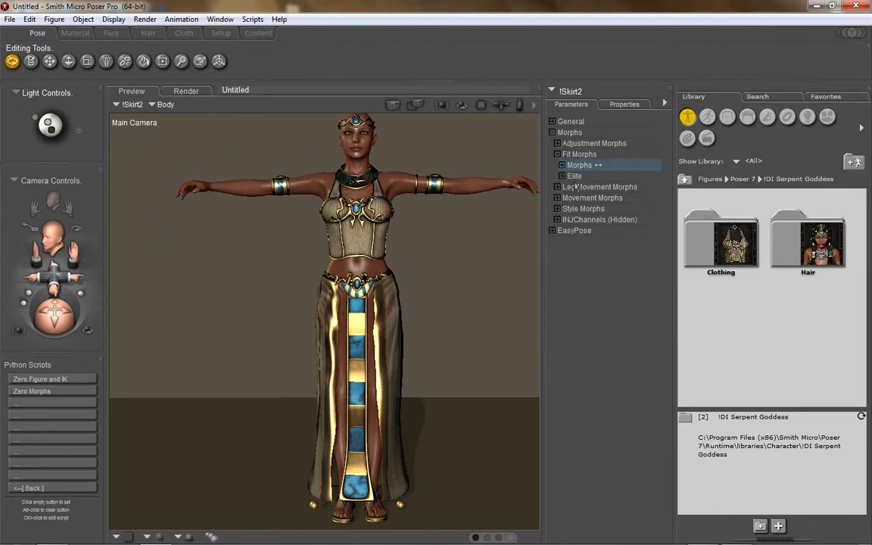
{"action": "left_click", "coordinate": [558, 187]}
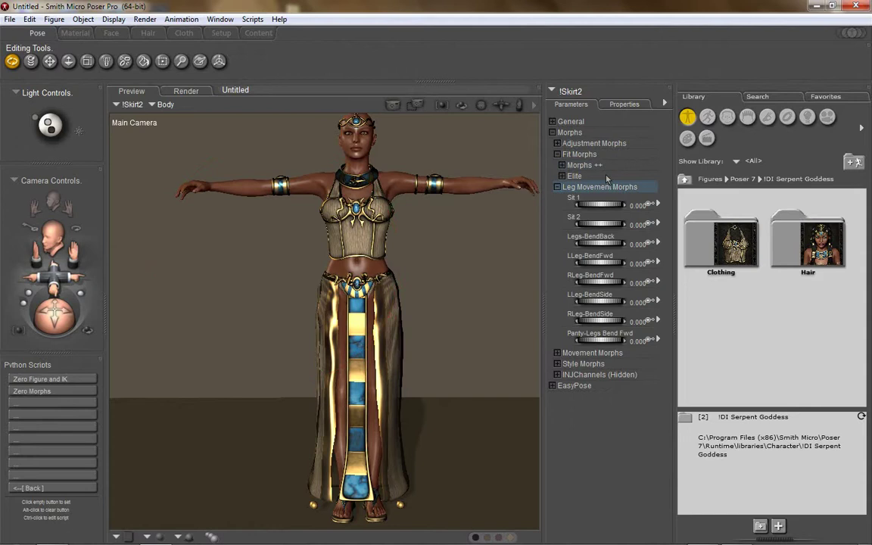
View Victoria4 from an angle and set the Bend rotation of the left and right thighs to -100°.
{"action": "left_click_drag", "start_coordinate": [55, 310], "coordinate": [87, 324]}
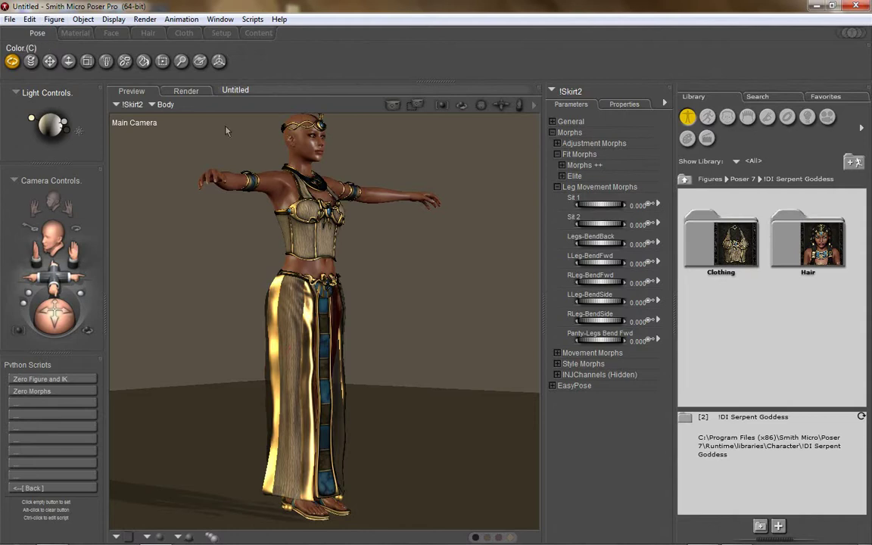
{"action": "left_click", "coordinate": [221, 170]}
{"action": "left_click", "coordinate": [55, 19]}
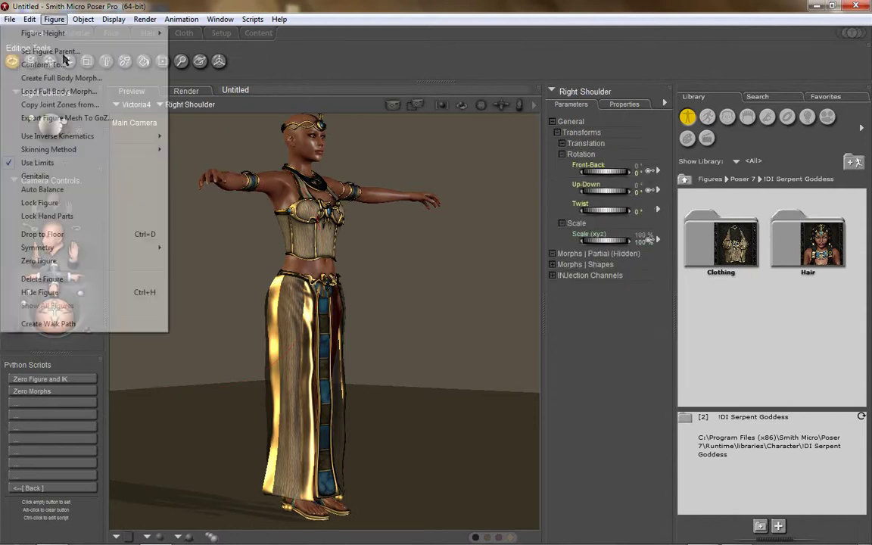
{"action": "left_click", "coordinate": [568, 44]}
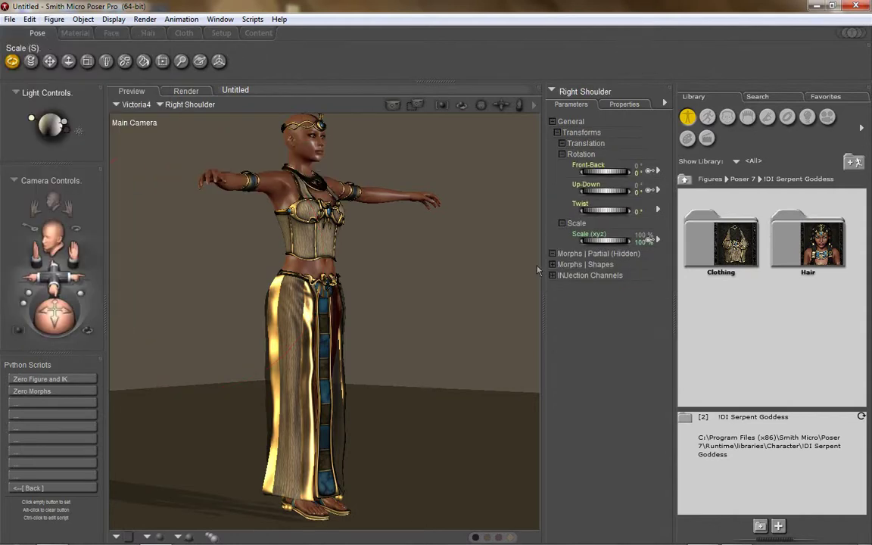
{"action": "left_click", "coordinate": [303, 295]}
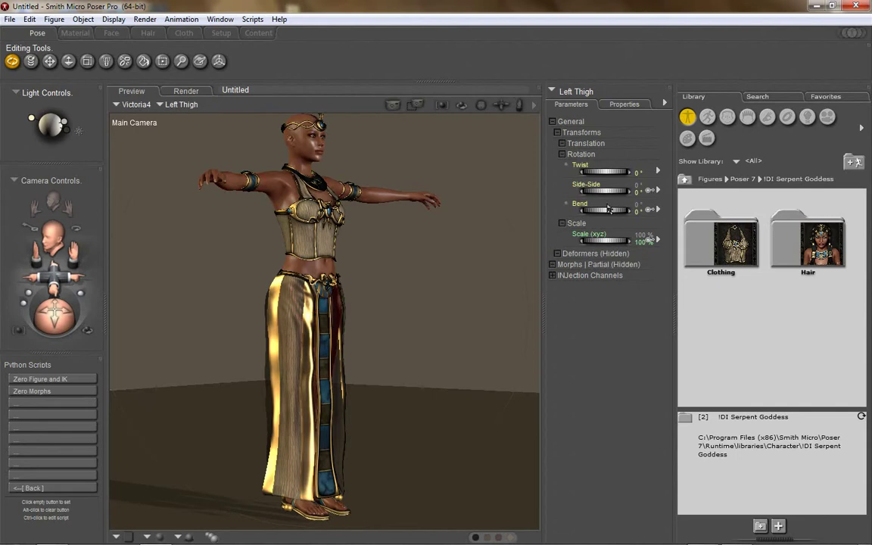
{"action": "left_click_drag", "start_coordinate": [604, 212], "coordinate": [478, 171]}
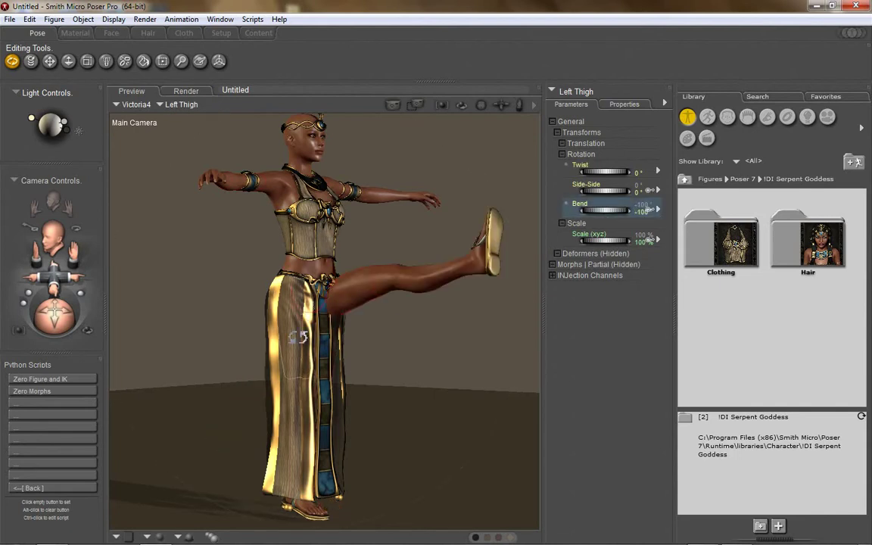
{"action": "left_click", "coordinate": [298, 337]}
{"action": "left_click_drag", "start_coordinate": [603, 213], "coordinate": [427, 173]}
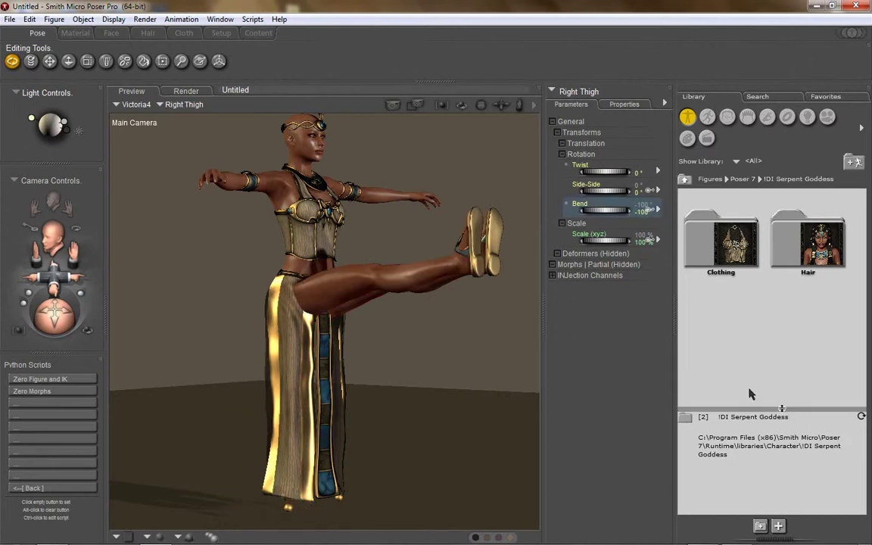
Set the Bend rotation of Victoria4's right and left feet to 33°.
{"action": "left_click", "coordinate": [454, 248]}
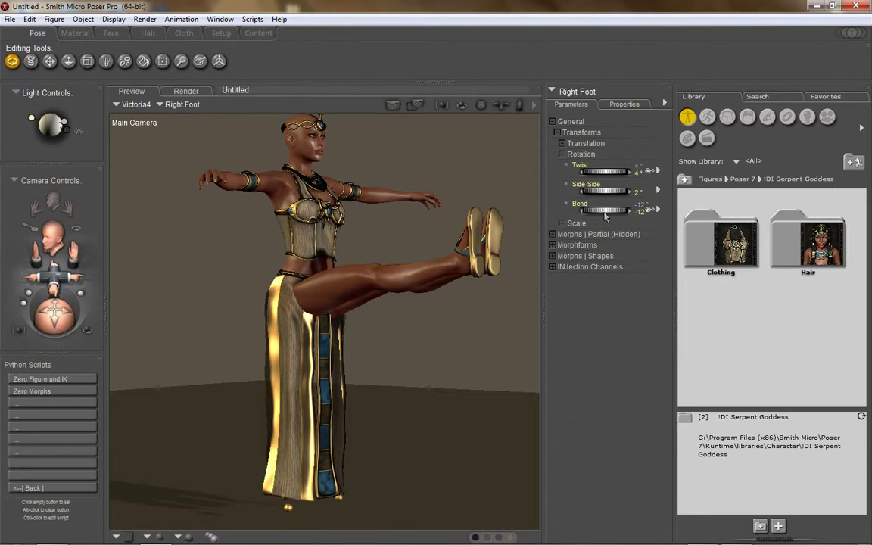
{"action": "left_click_drag", "start_coordinate": [604, 212], "coordinate": [630, 223]}
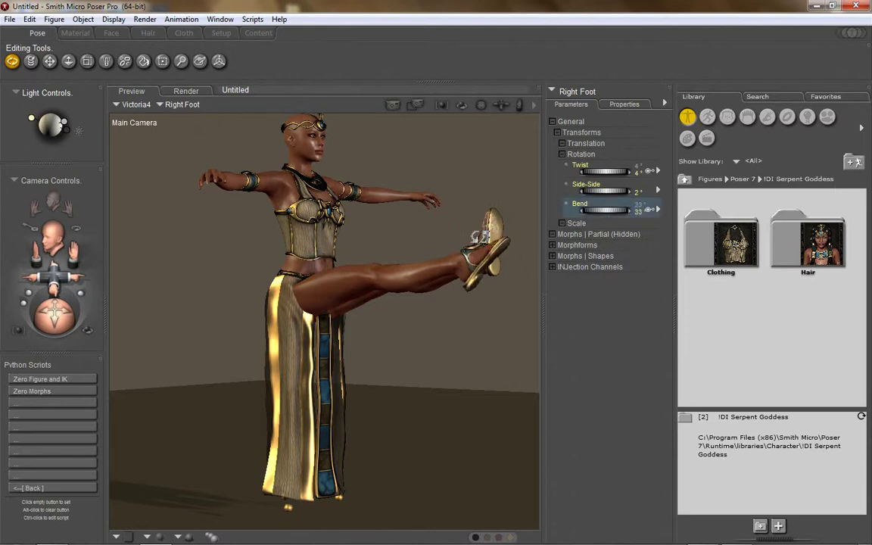
{"action": "left_click", "coordinate": [466, 237]}
{"action": "left_click", "coordinate": [470, 246]}
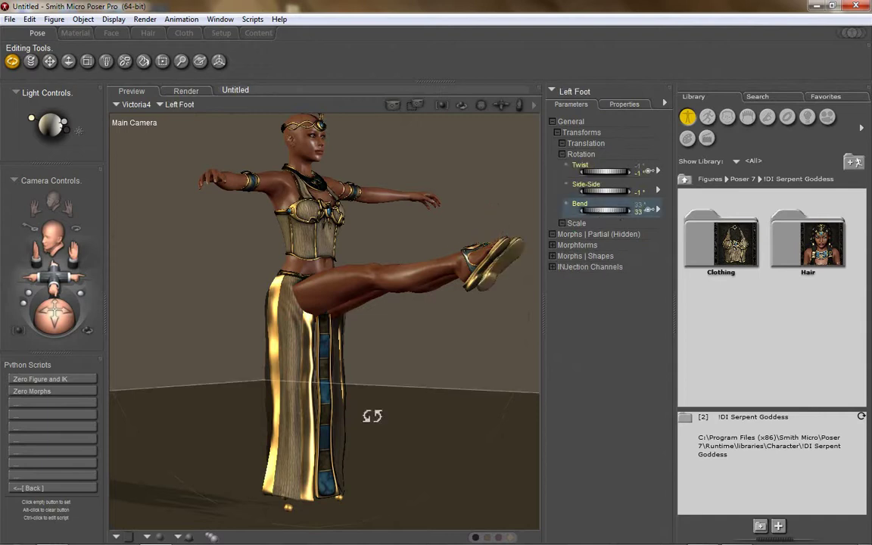
Set the Sit 2 leg movement morph on the skirt's Body to 1.0 and inspect the draped skirt from the side.
{"action": "left_click", "coordinate": [291, 368]}
{"action": "left_click", "coordinate": [566, 91]}
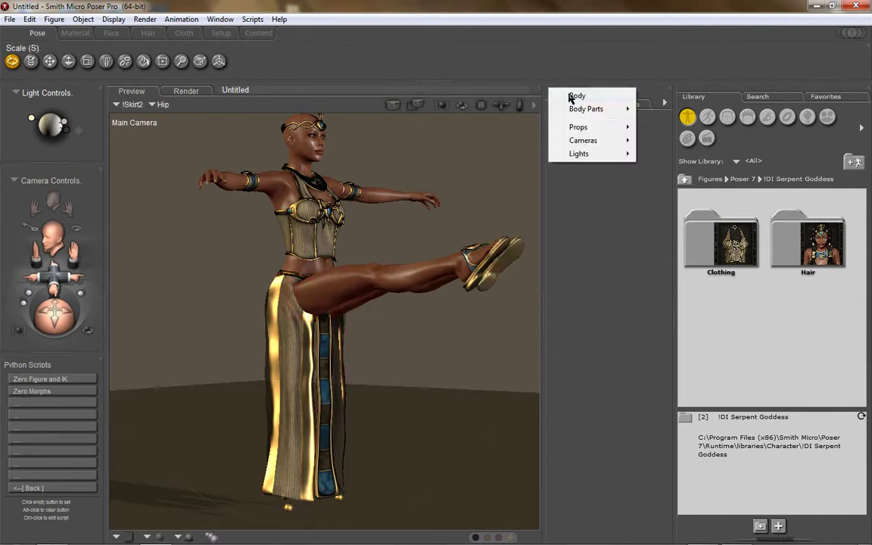
{"action": "left_click", "coordinate": [572, 94]}
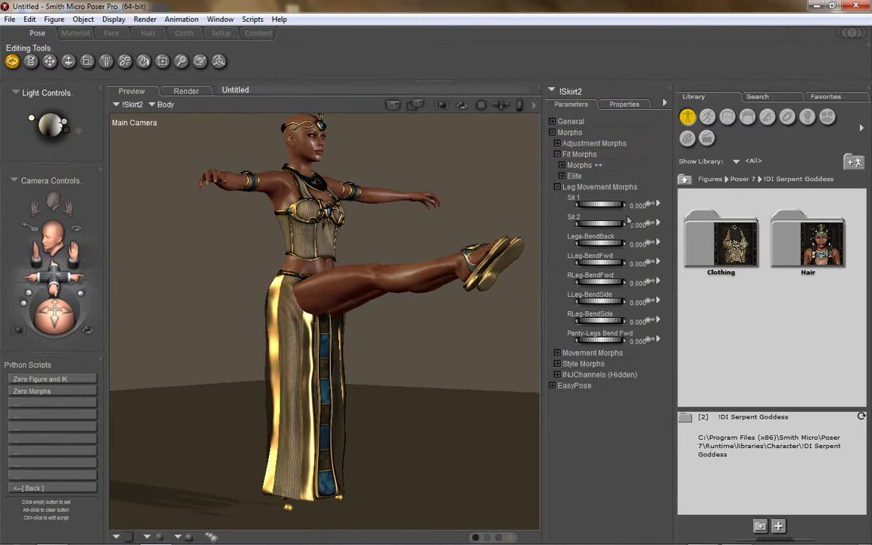
{"action": "left_click", "coordinate": [640, 225]}
{"action": "type", "text": "1"}
{"action": "key", "text": "Return"}
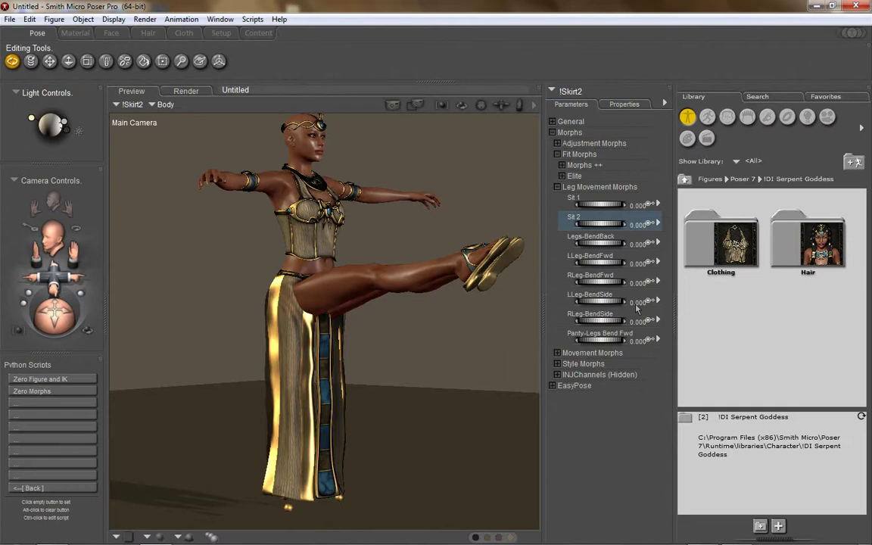
{"action": "left_click_drag", "start_coordinate": [51, 303], "coordinate": [87, 327]}
{"action": "left_click_drag", "start_coordinate": [76, 231], "coordinate": [6, 338]}
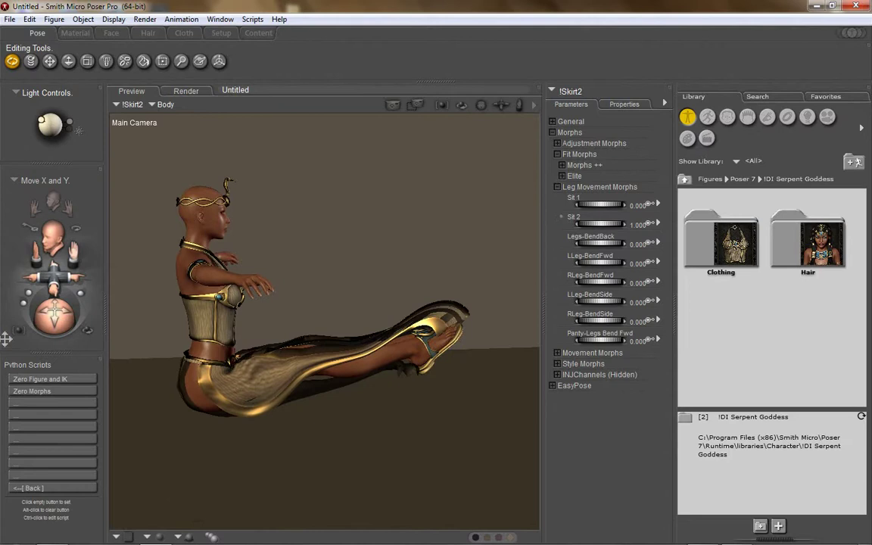
{"action": "left_click_drag", "start_coordinate": [59, 303], "coordinate": [72, 322]}
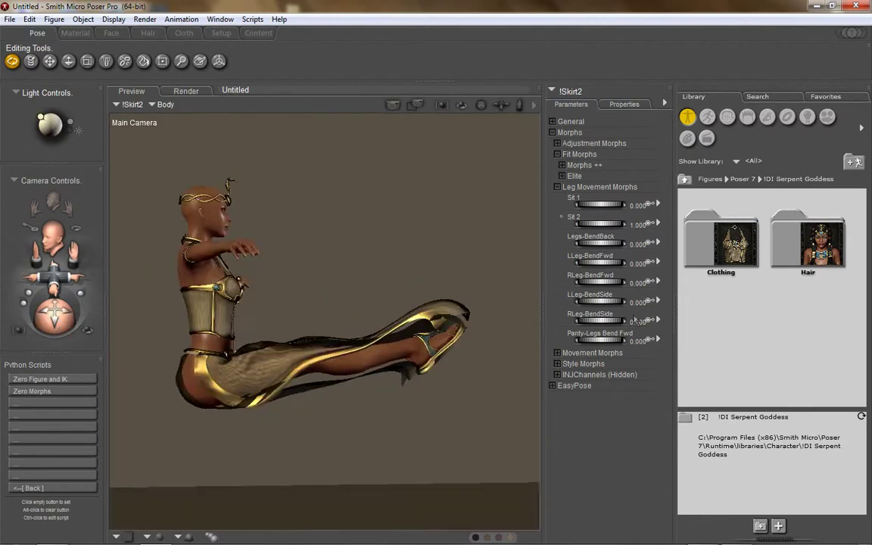
Reset the skirt's Sit 2 morph to 0 and set its Sit 1 morph to 1.0.
{"action": "left_click", "coordinate": [640, 227]}
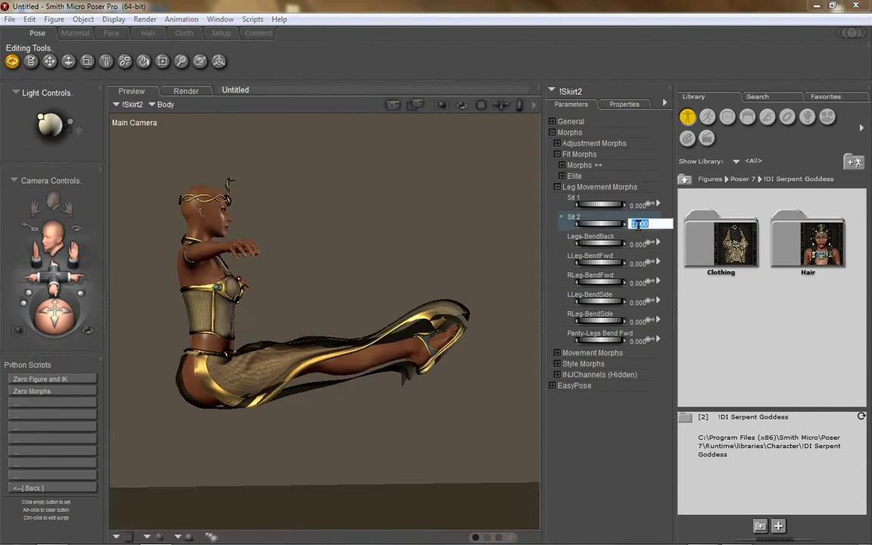
{"action": "key", "text": "Return"}
{"action": "left_click", "coordinate": [640, 225]}
{"action": "type", "text": "0"}
{"action": "key", "text": "Return"}
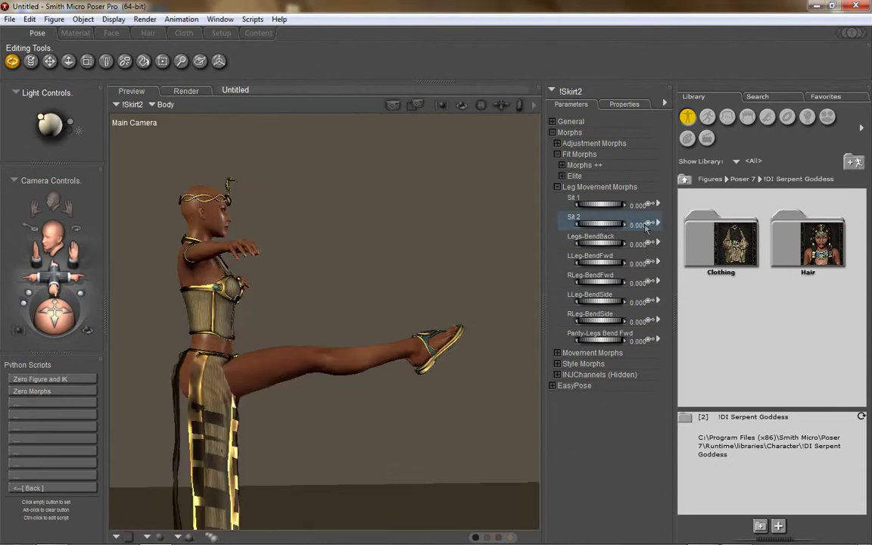
{"action": "left_click", "coordinate": [640, 206]}
{"action": "type", "text": "1"}
{"action": "key", "text": "Return"}
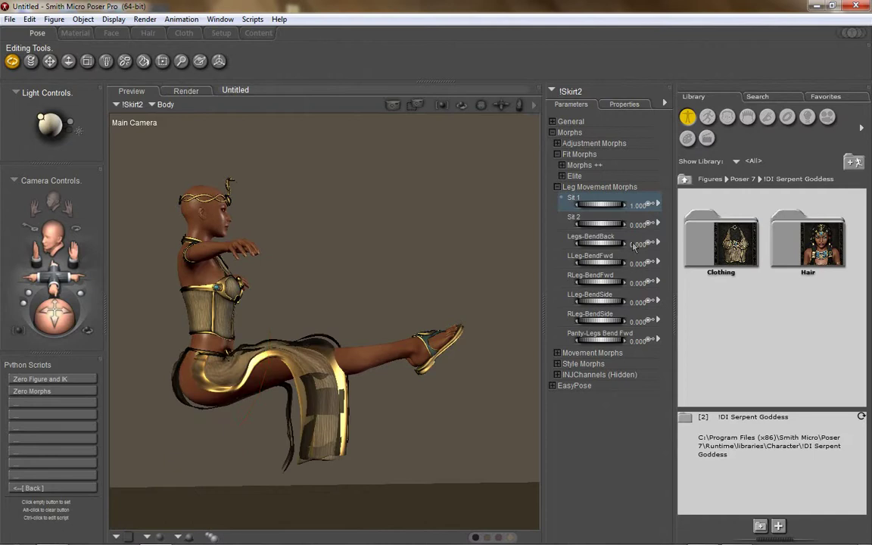
Seat Victoria4 by setting the right shin's Bend to 95° and the left shin's Bend to 104°.
{"action": "left_click", "coordinate": [383, 366]}
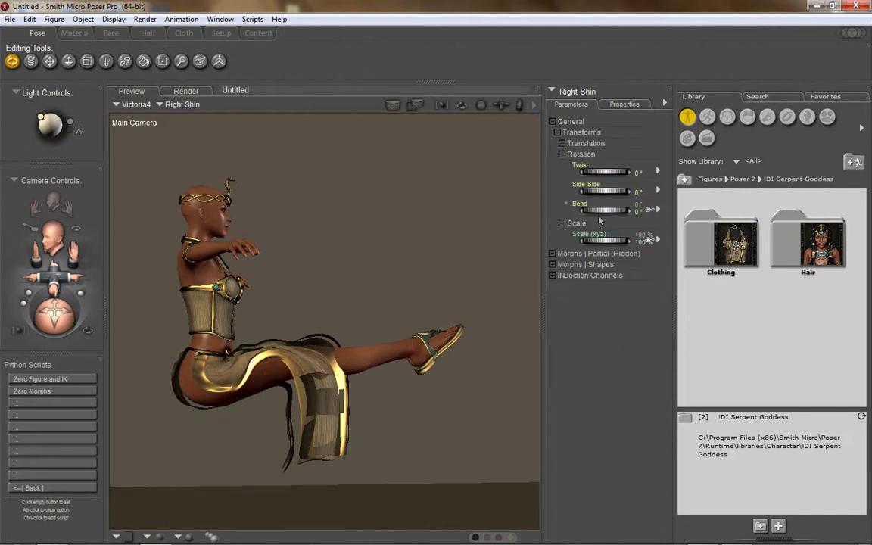
{"action": "left_click_drag", "start_coordinate": [603, 212], "coordinate": [646, 228]}
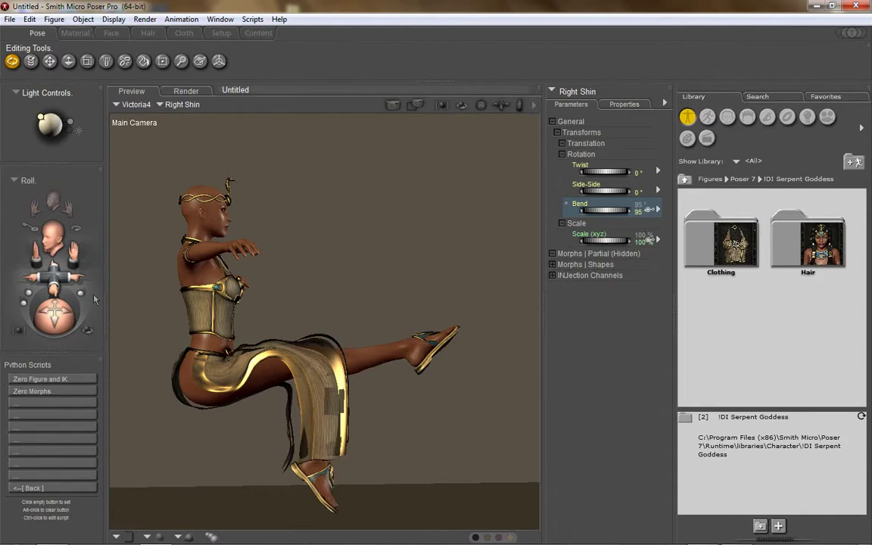
{"action": "left_click_drag", "start_coordinate": [62, 325], "coordinate": [29, 330]}
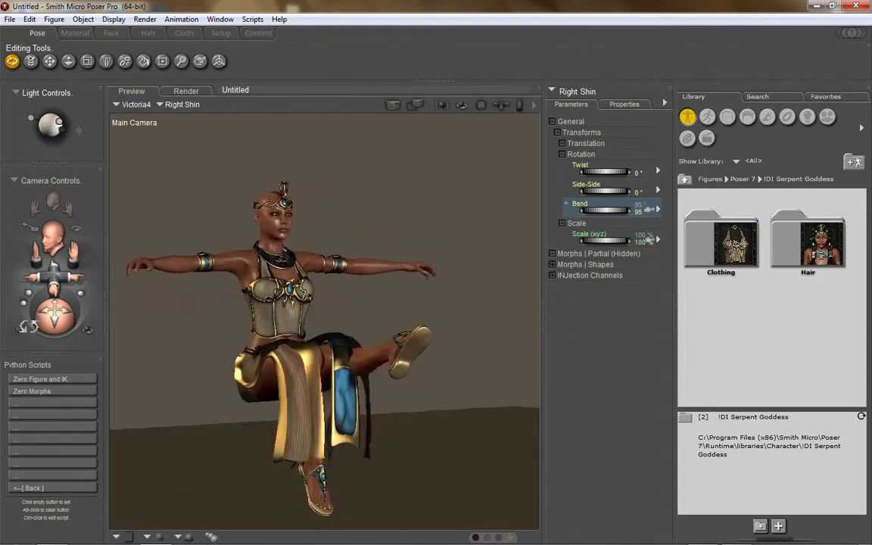
{"action": "left_click", "coordinate": [385, 350]}
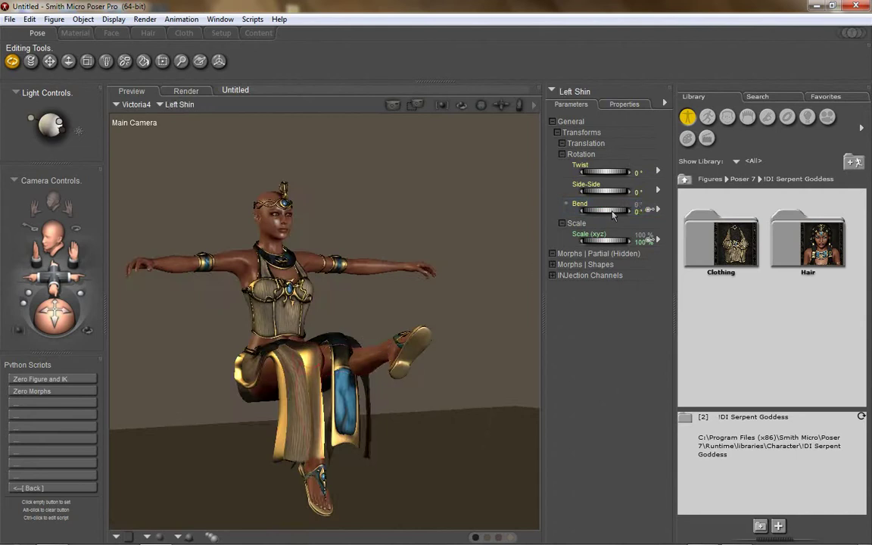
{"action": "left_click_drag", "start_coordinate": [605, 210], "coordinate": [677, 239]}
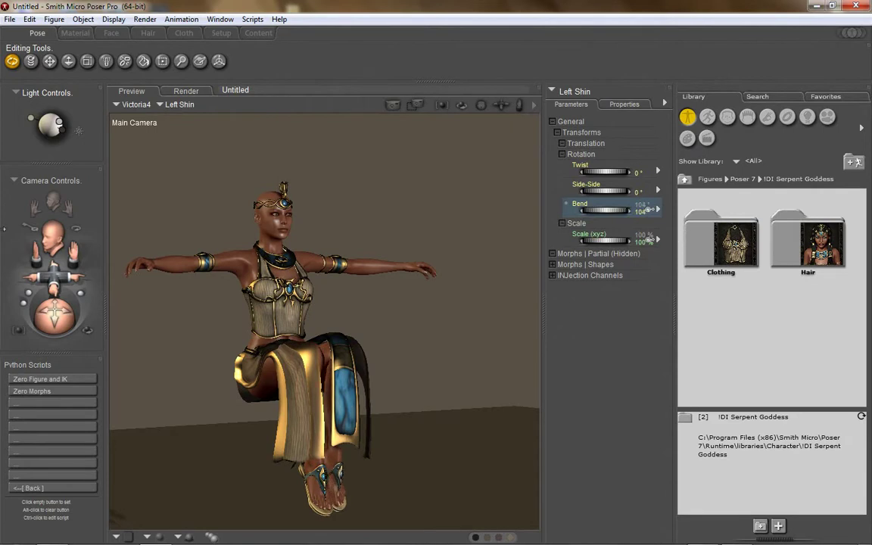
{"action": "left_click_drag", "start_coordinate": [53, 301], "coordinate": [89, 324]}
{"action": "left_click_drag", "start_coordinate": [54, 324], "coordinate": [38, 291]}
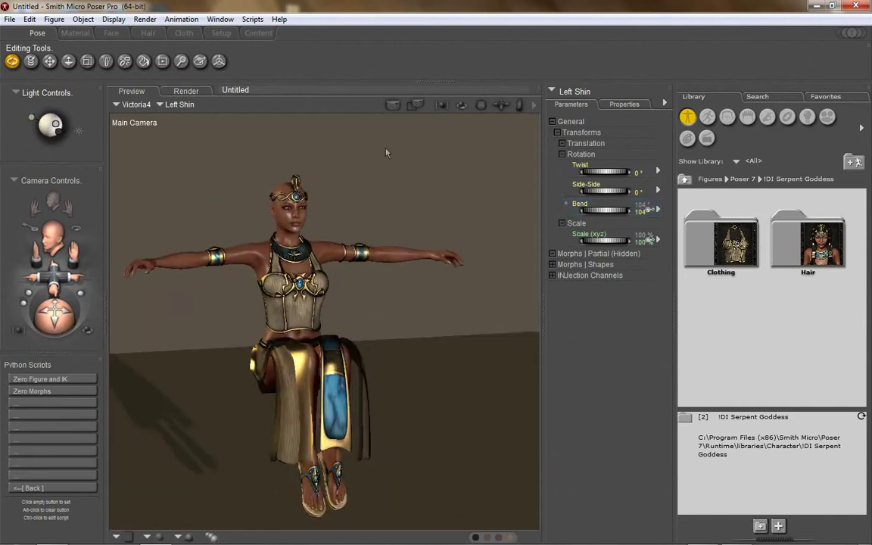
Zero Victoria4's pose and reset the skirt's morphs to their default standing shape.
{"action": "left_click", "coordinate": [59, 19]}
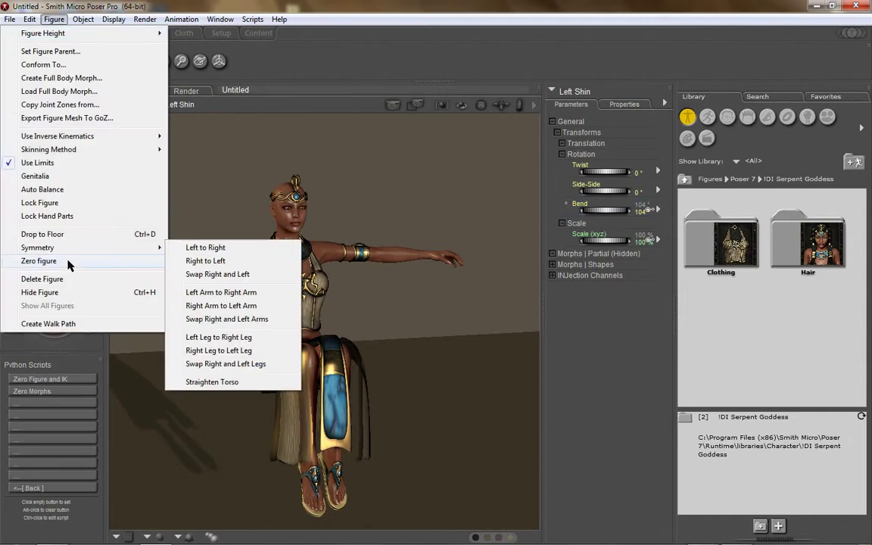
{"action": "left_click", "coordinate": [68, 260]}
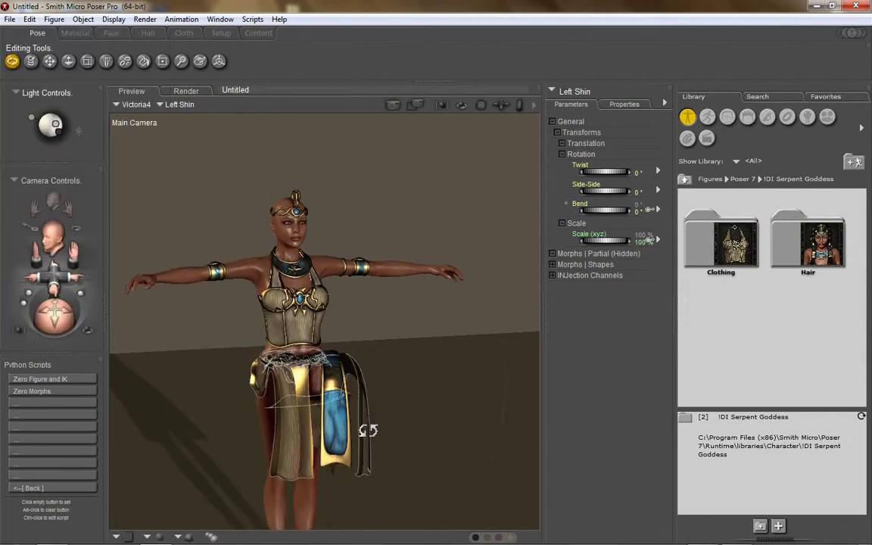
{"action": "left_click", "coordinate": [340, 429]}
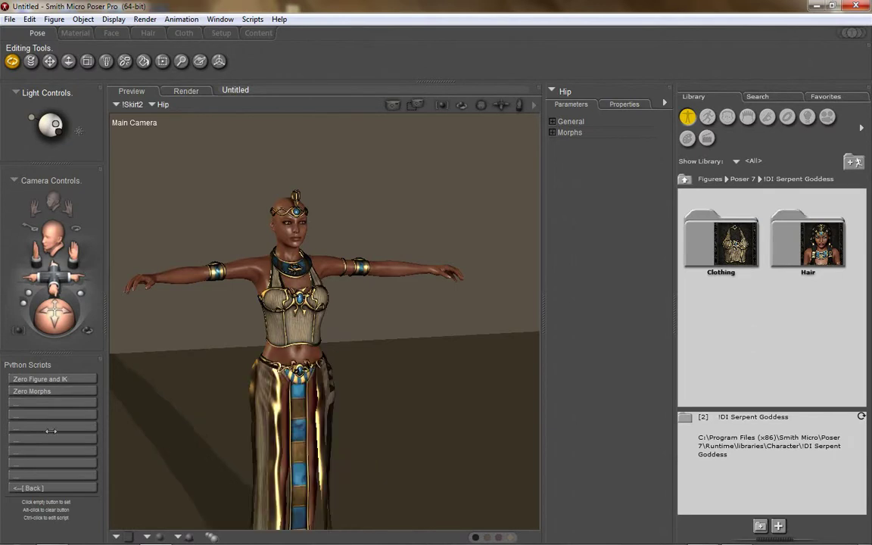
{"action": "left_click_drag", "start_coordinate": [83, 258], "coordinate": [52, 291]}
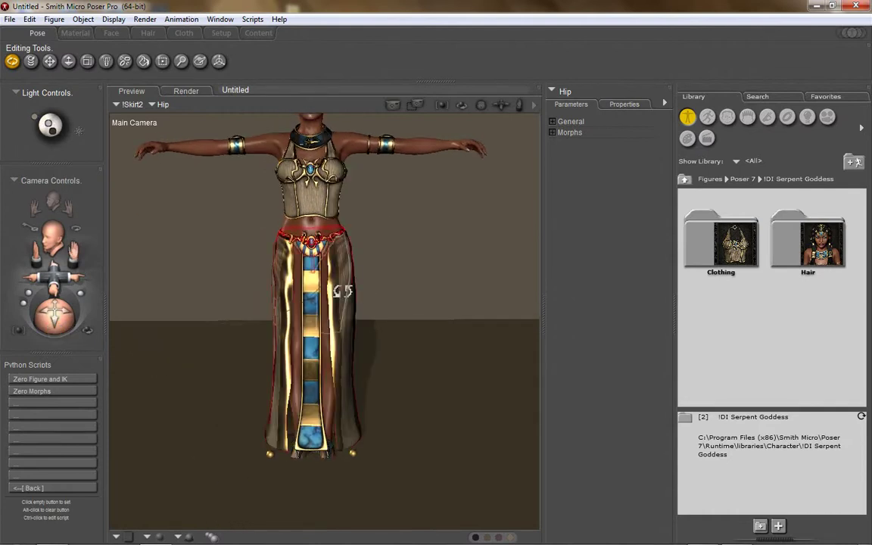
Bend Victoria4's left thigh backward to 40° and view the leg from behind.
{"action": "left_click", "coordinate": [343, 292]}
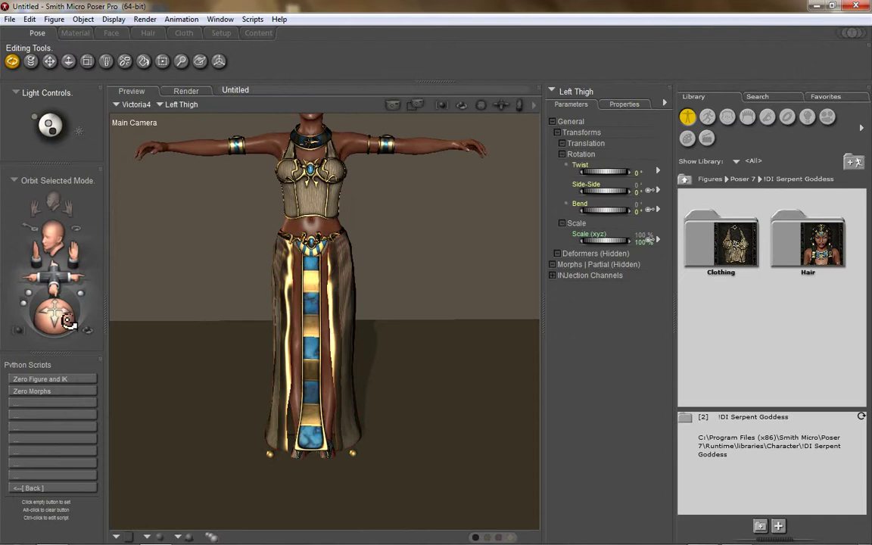
{"action": "left_click_drag", "start_coordinate": [68, 321], "coordinate": [9, 329]}
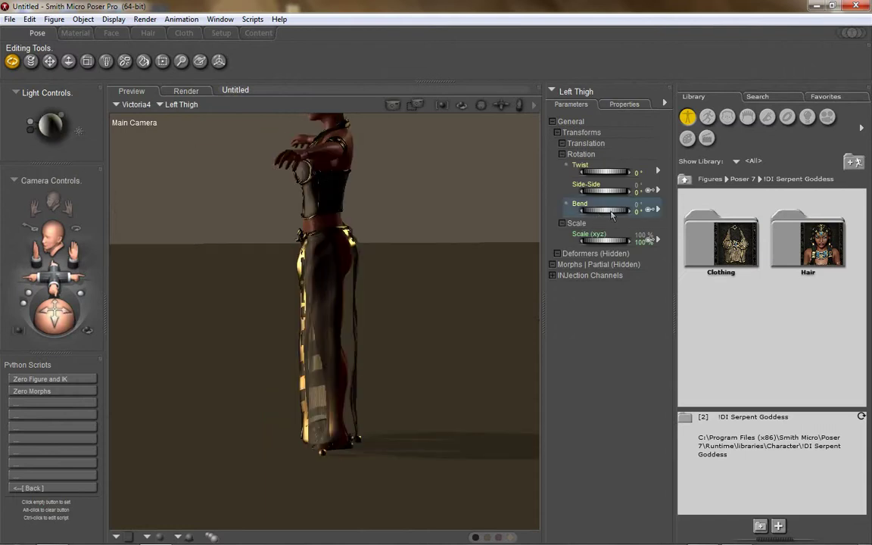
{"action": "left_click_drag", "start_coordinate": [596, 210], "coordinate": [616, 217]}
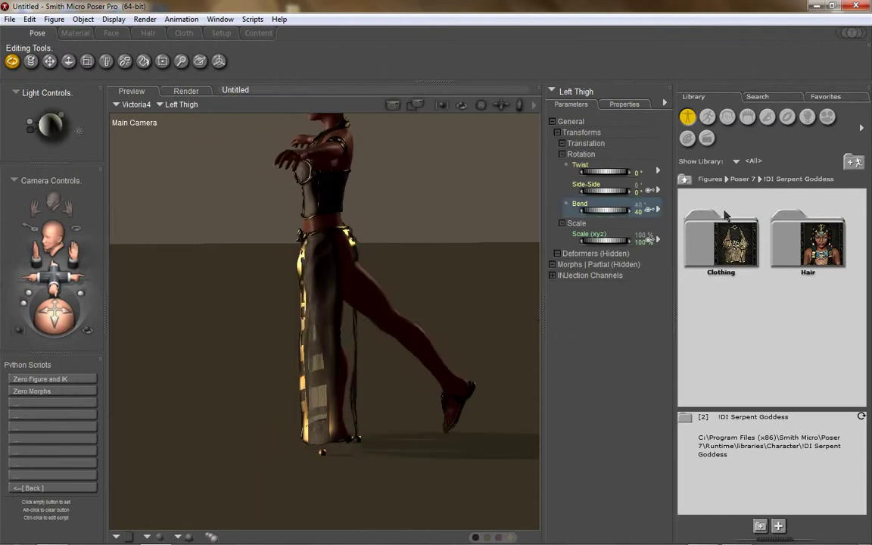
{"action": "left_click_drag", "start_coordinate": [76, 327], "coordinate": [9, 331]}
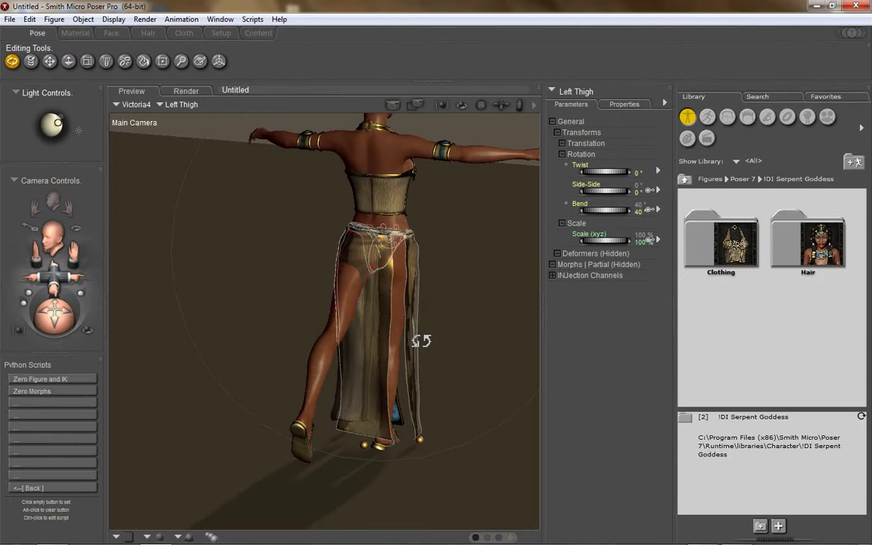
Try the Legs-BendBack morph at 1.0 on the skirt's Body, inspect it around the raised leg, and reset it to 0.
{"action": "left_click", "coordinate": [421, 340]}
{"action": "left_click", "coordinate": [564, 93]}
{"action": "left_click", "coordinate": [573, 97]}
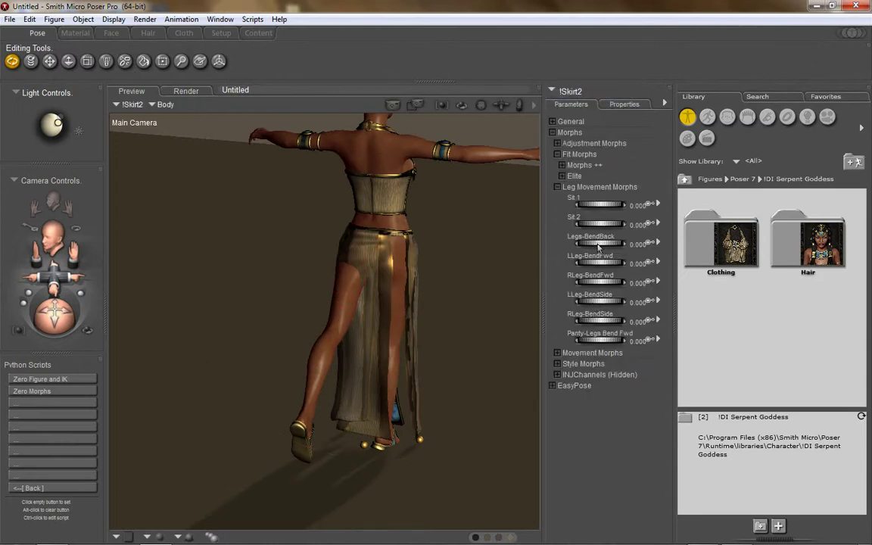
{"action": "left_click_drag", "start_coordinate": [608, 247], "coordinate": [678, 250]}
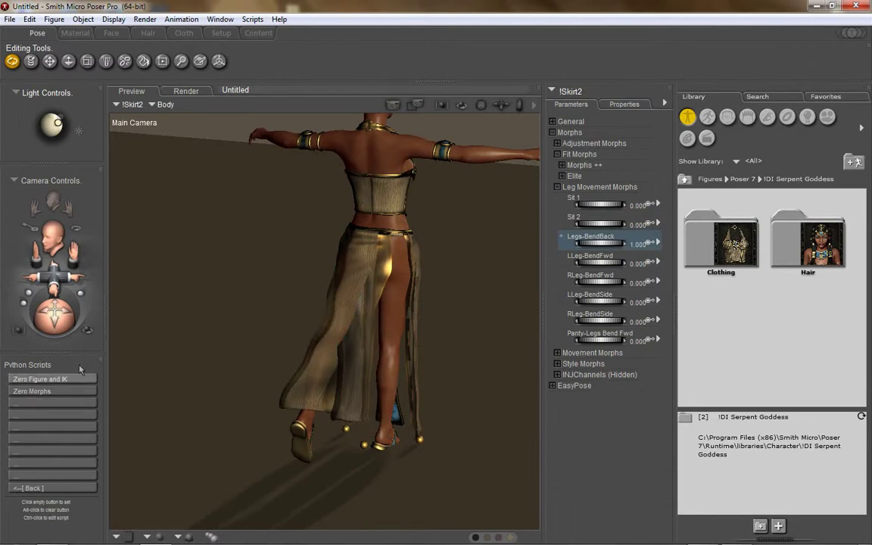
{"action": "left_click_drag", "start_coordinate": [59, 303], "coordinate": [46, 318]}
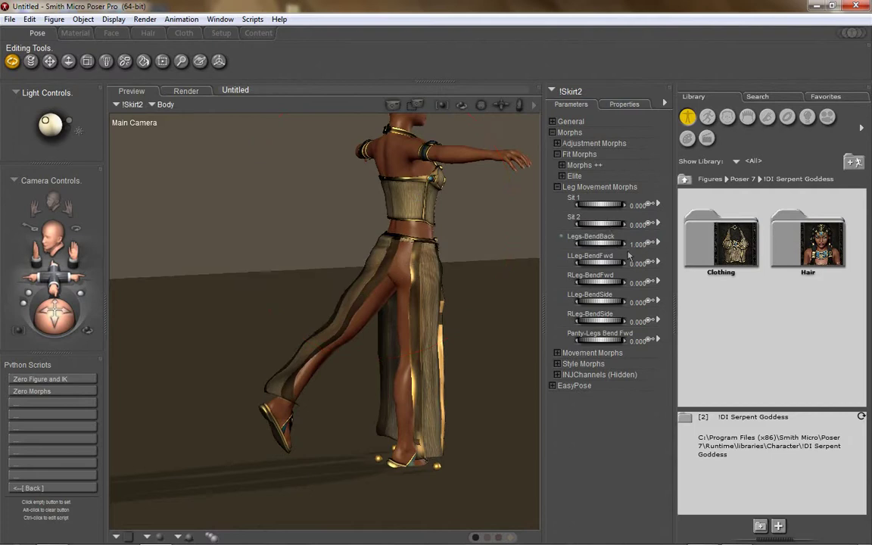
{"action": "left_click", "coordinate": [636, 248]}
{"action": "type", "text": "0"}
{"action": "key", "text": "Return"}
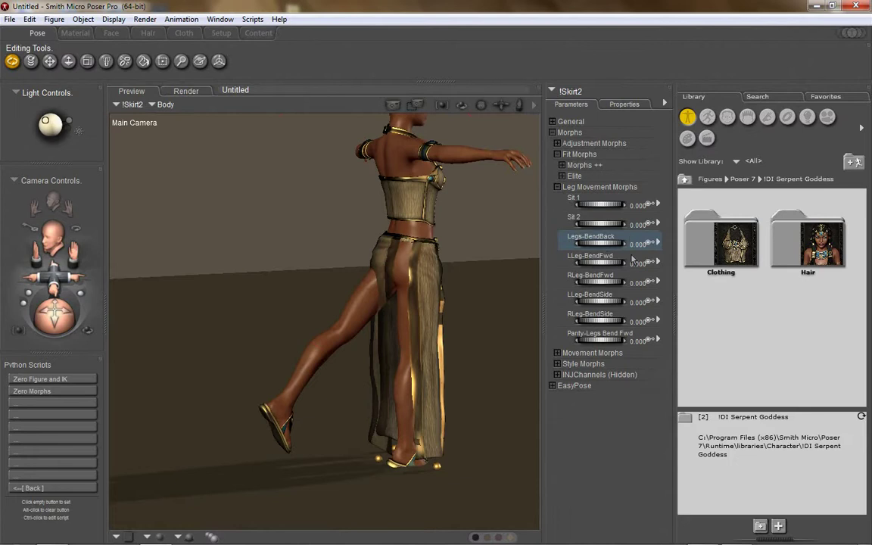
Return the left thigh's Bend to 0°, face Victoria4 from the front, and bend the thigh forward to raise the leg.
{"action": "left_click", "coordinate": [356, 306]}
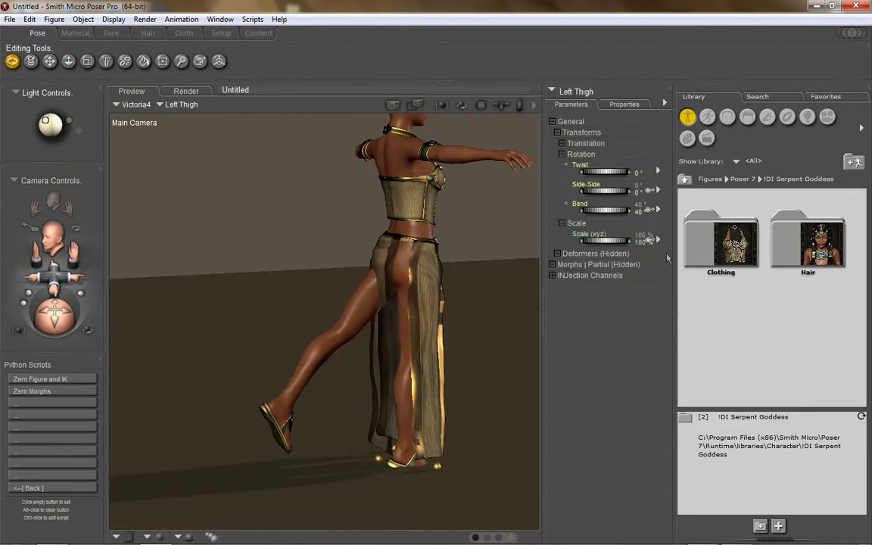
{"action": "left_click", "coordinate": [640, 211]}
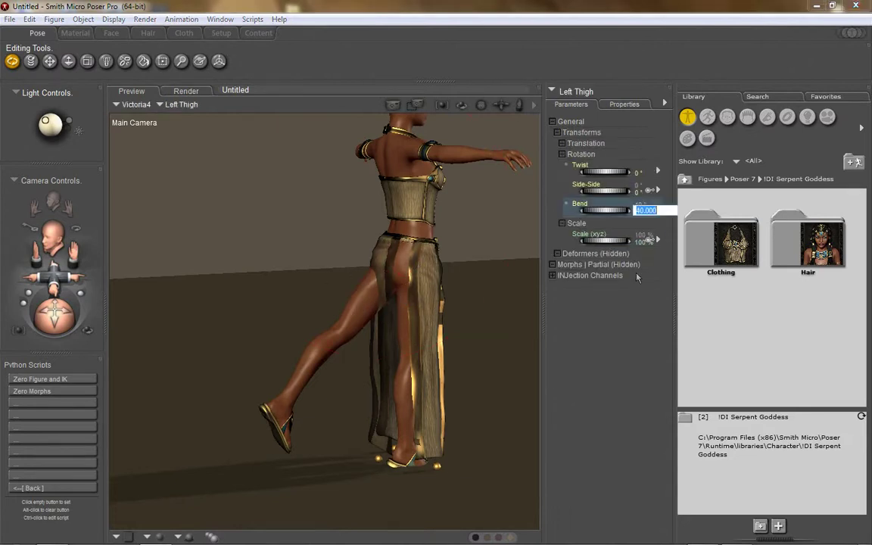
{"action": "type", "text": "0"}
{"action": "key", "text": "Return"}
{"action": "left_click_drag", "start_coordinate": [58, 323], "coordinate": [234, 323]}
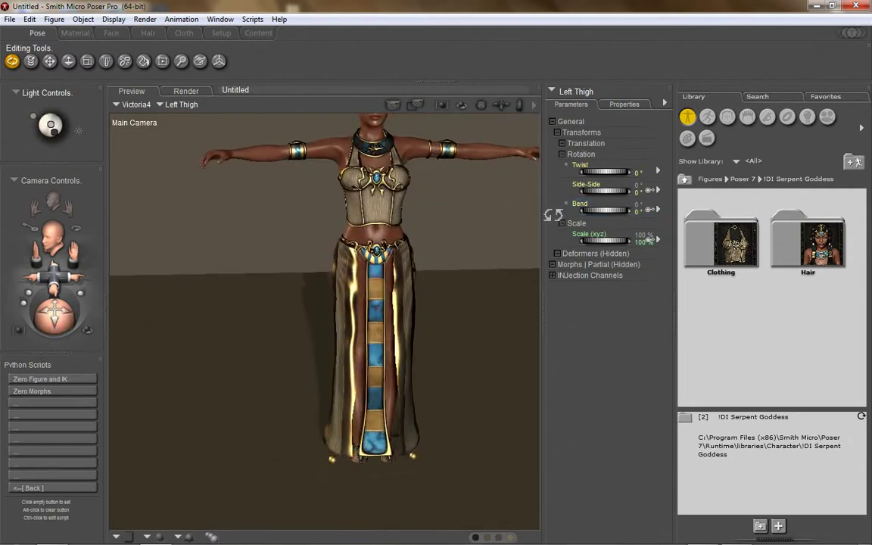
{"action": "left_click_drag", "start_coordinate": [619, 213], "coordinate": [491, 182]}
Set the LLeg-BendFwd morph on the skirt's Body to 0.7.
{"action": "left_click", "coordinate": [399, 370]}
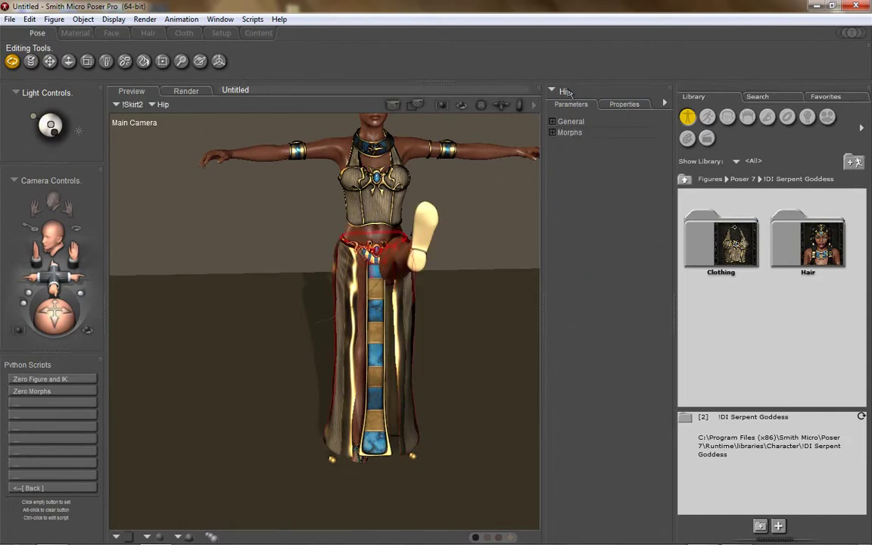
{"action": "left_click", "coordinate": [568, 92]}
{"action": "left_click", "coordinate": [577, 94]}
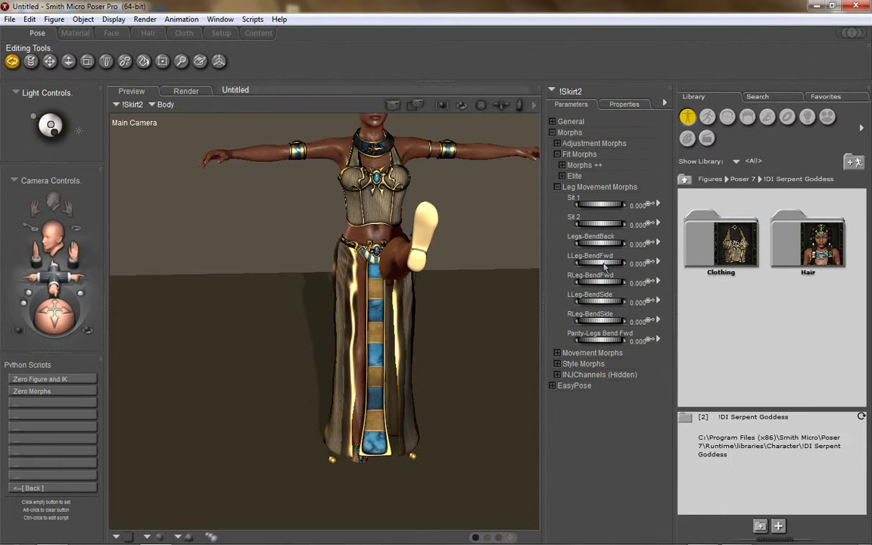
{"action": "left_click_drag", "start_coordinate": [605, 265], "coordinate": [628, 265]}
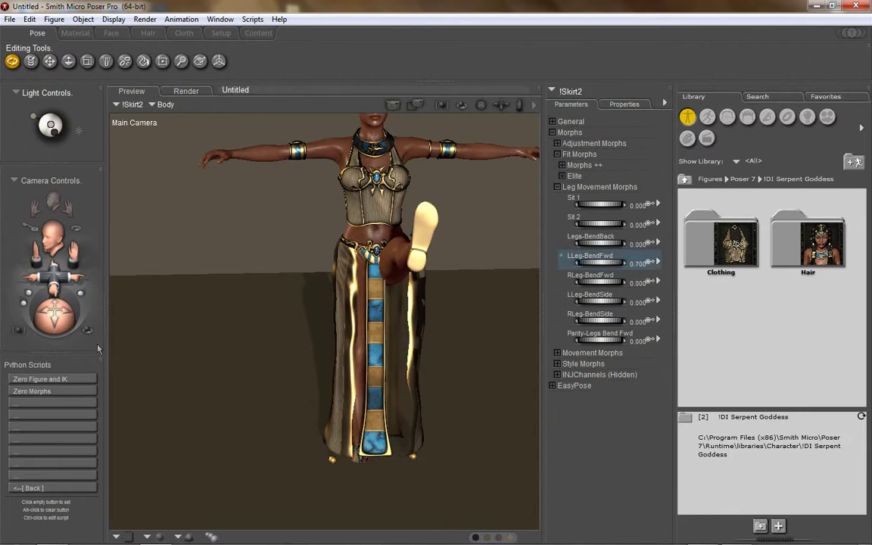
Raise the LLeg-BendFwd morph on the skirt's Body to 1.0 and view the raised leg from the side.
{"action": "left_click_drag", "start_coordinate": [55, 297], "coordinate": [34, 303]}
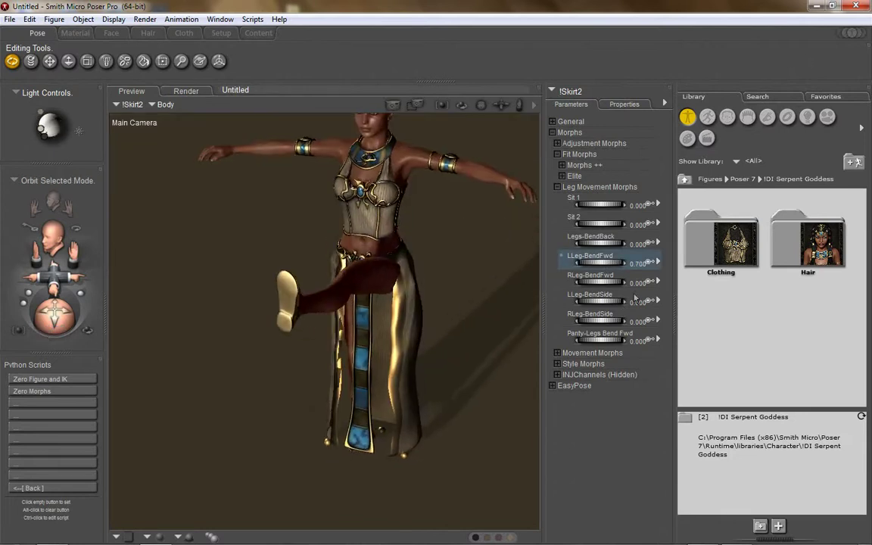
{"action": "left_click_drag", "start_coordinate": [600, 265], "coordinate": [661, 264]}
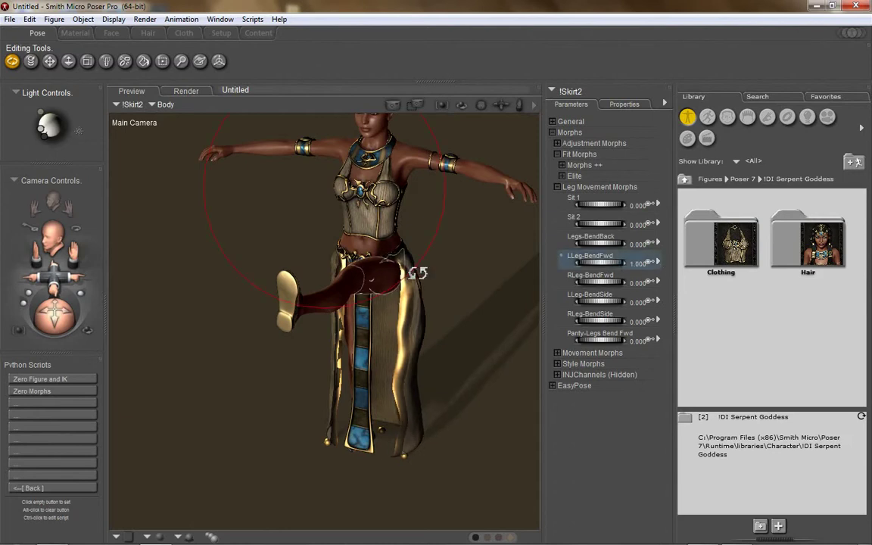
{"action": "left_click_drag", "start_coordinate": [92, 326], "coordinate": [243, 160]}
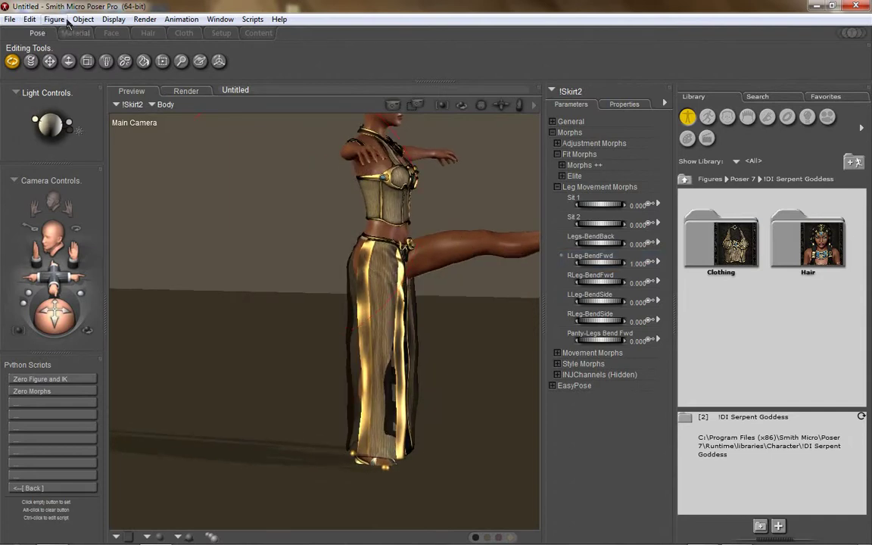
Examine how the skirt drapes around Victoria4's raised left leg from the front and close up.
{"action": "left_click", "coordinate": [54, 19]}
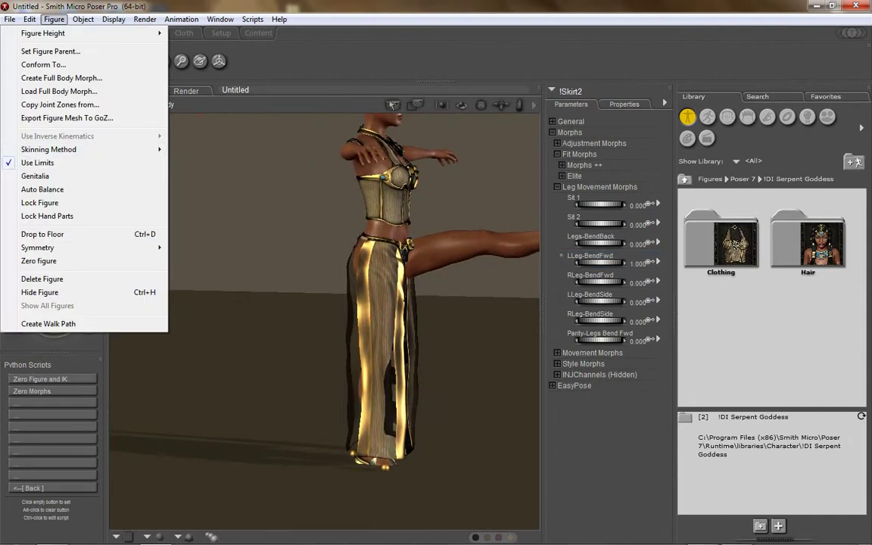
{"action": "left_click", "coordinate": [433, 60]}
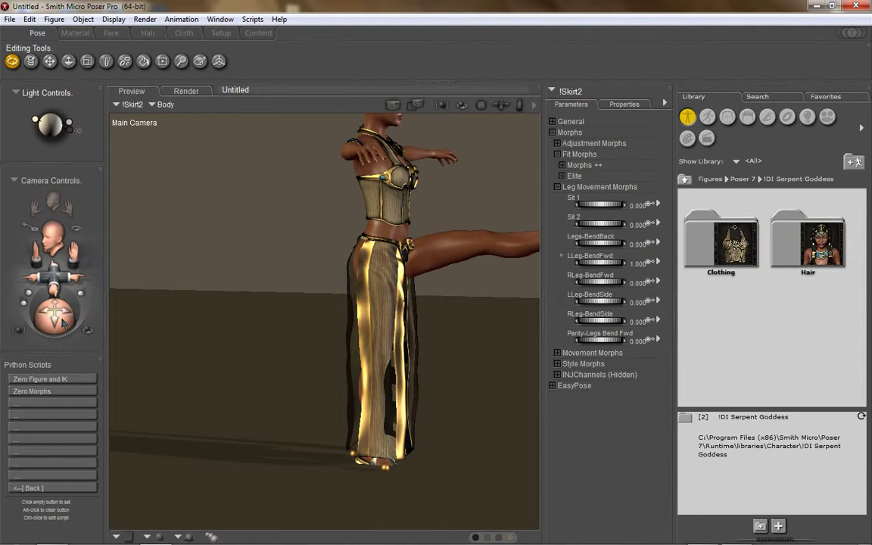
{"action": "left_click_drag", "start_coordinate": [61, 321], "coordinate": [42, 334]}
{"action": "left_click_drag", "start_coordinate": [242, 295], "coordinate": [121, 210]}
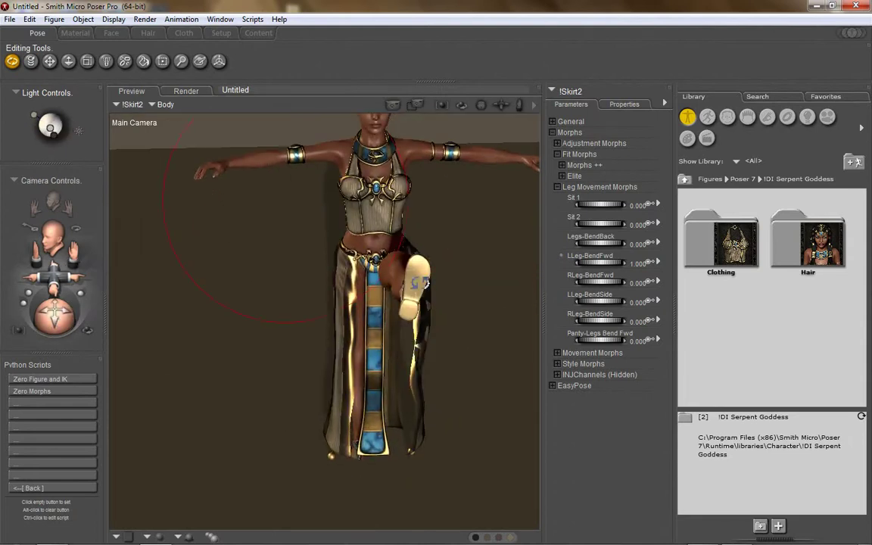
{"action": "left_click_drag", "start_coordinate": [64, 279], "coordinate": [63, 341]}
{"action": "left_click_drag", "start_coordinate": [428, 262], "coordinate": [373, 299]}
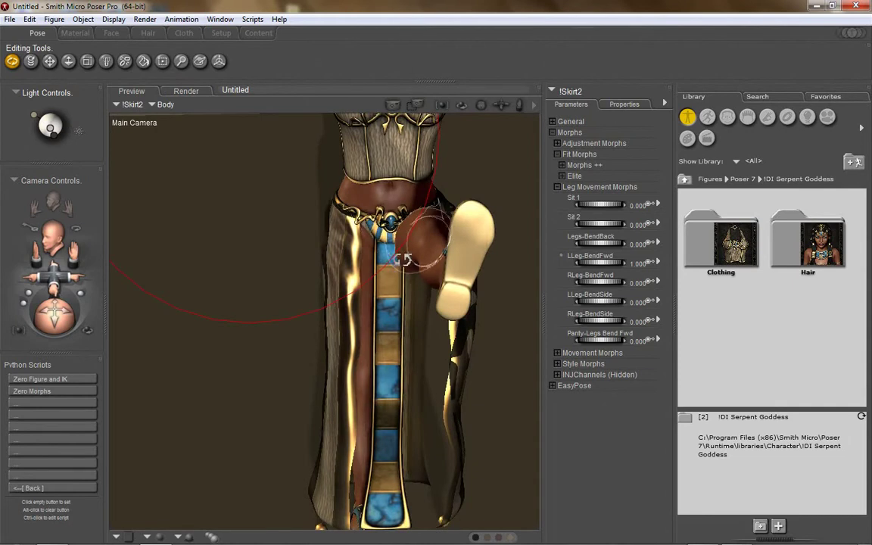
{"action": "left_click_drag", "start_coordinate": [394, 261], "coordinate": [393, 318]}
{"action": "left_click", "coordinate": [394, 319]}
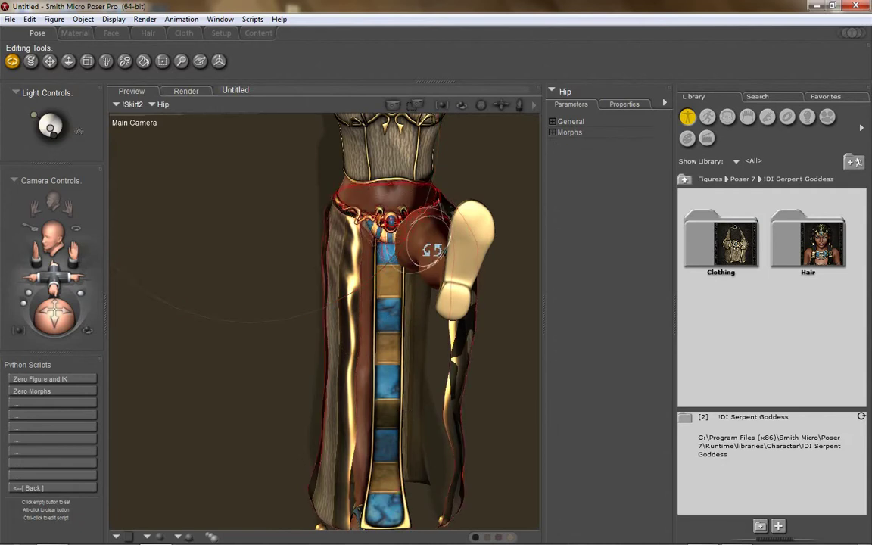
Zero Victoria4's pose to lower the left leg, and clear the forward leg-bend morph from the skirt.
{"action": "left_click", "coordinate": [431, 250]}
{"action": "left_click", "coordinate": [54, 19]}
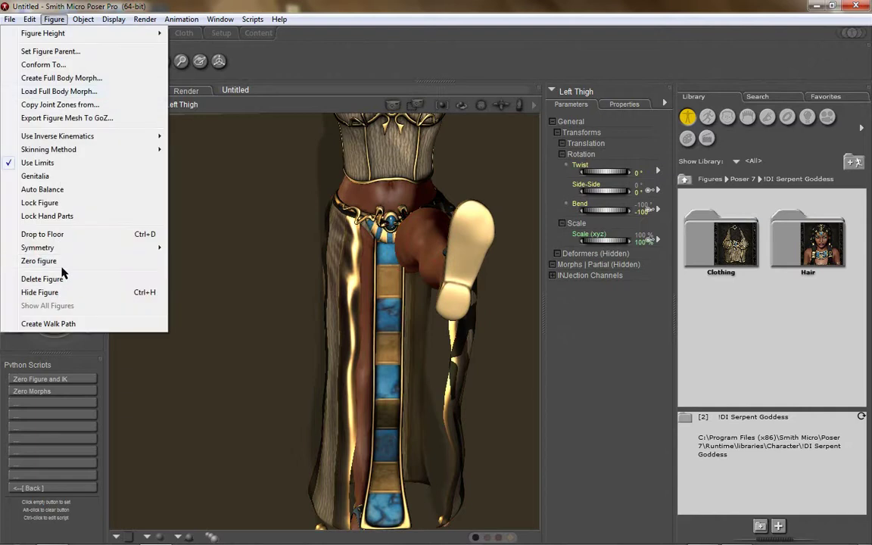
{"action": "left_click", "coordinate": [40, 261]}
{"action": "left_click", "coordinate": [362, 318]}
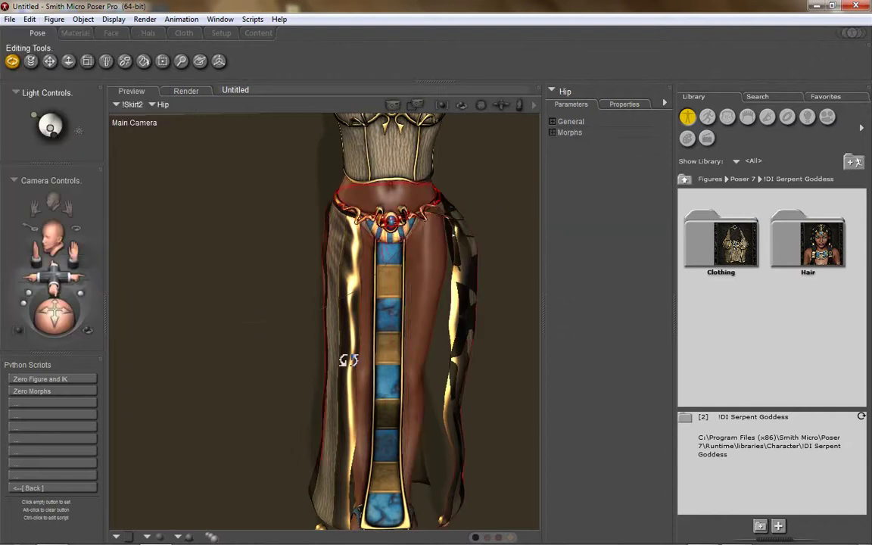
{"action": "left_click_drag", "start_coordinate": [58, 301], "coordinate": [7, 21]}
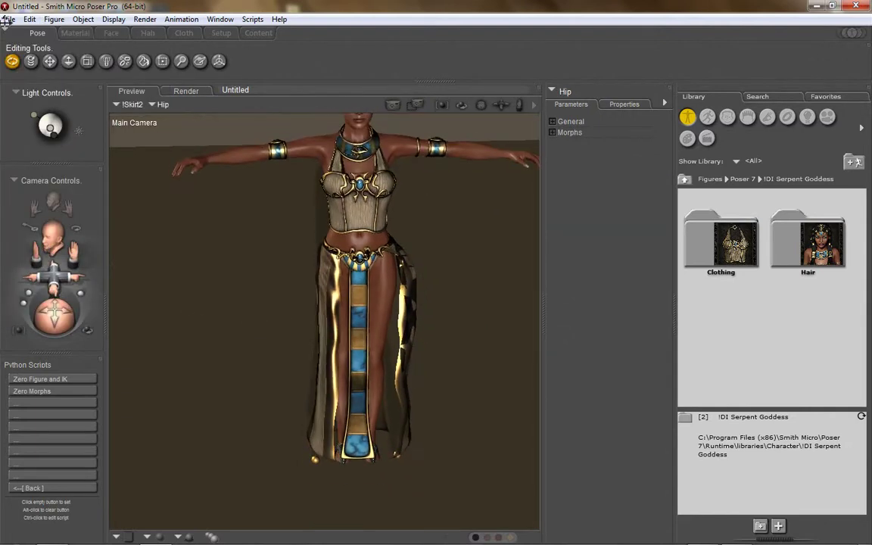
{"action": "left_click", "coordinate": [54, 18]}
{"action": "left_click", "coordinate": [56, 166]}
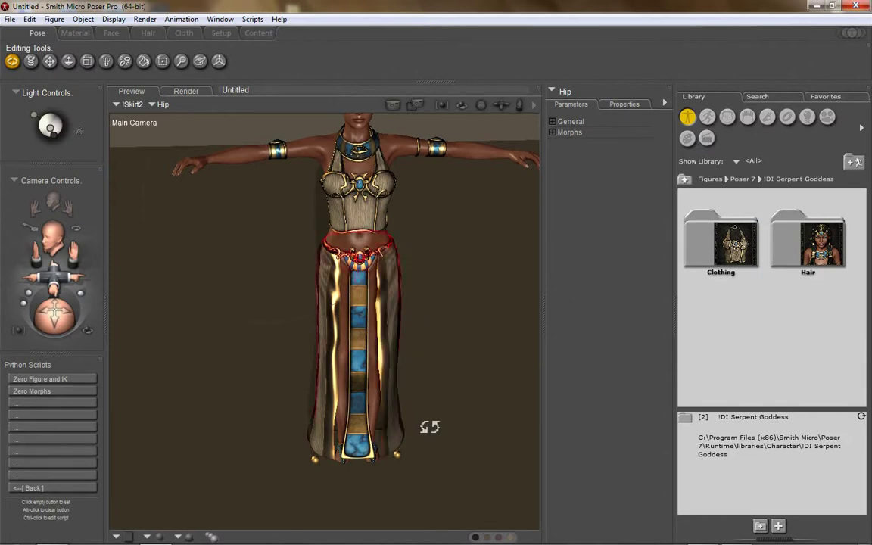
Show the full outfit and open the Serpent Goddess Clothing MATs poses in the library at the Utility Mats.
{"action": "left_click_drag", "start_coordinate": [53, 312], "coordinate": [34, 321]}
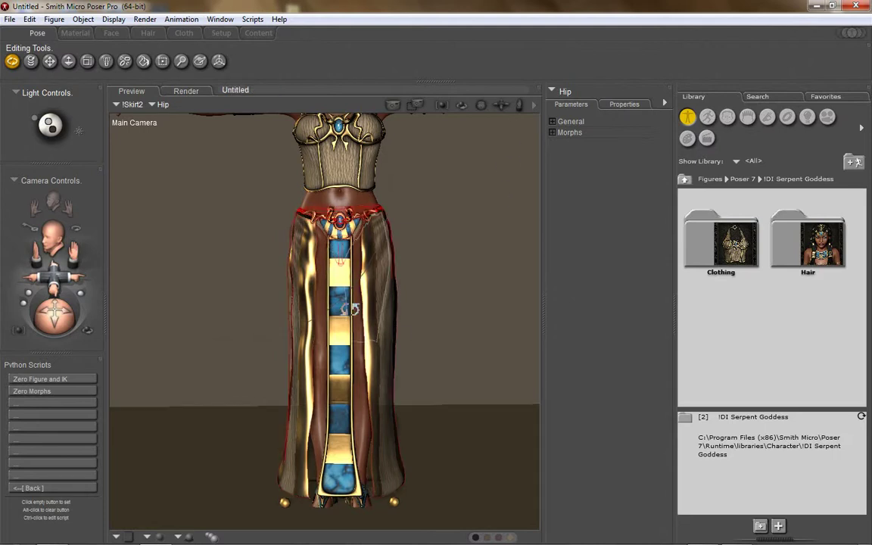
{"action": "left_click_drag", "start_coordinate": [53, 292], "coordinate": [58, 260]}
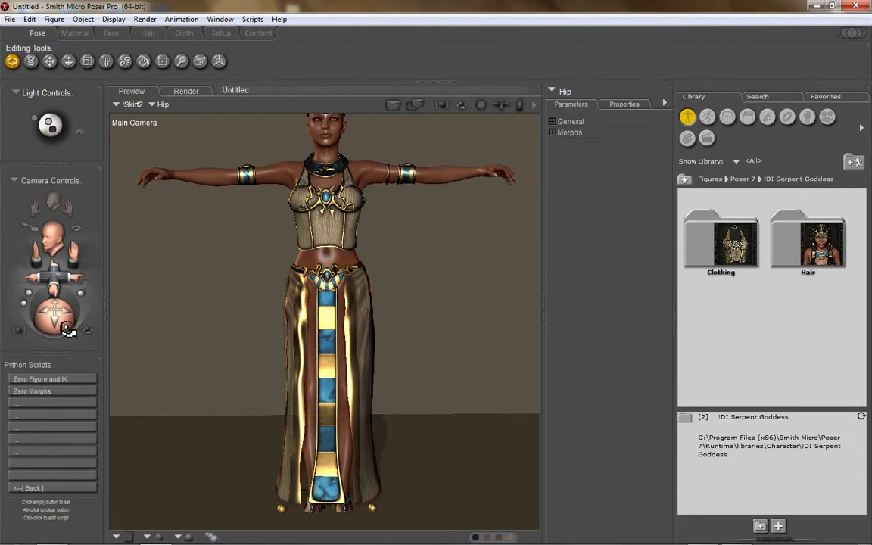
{"action": "left_click_drag", "start_coordinate": [66, 329], "coordinate": [93, 332]}
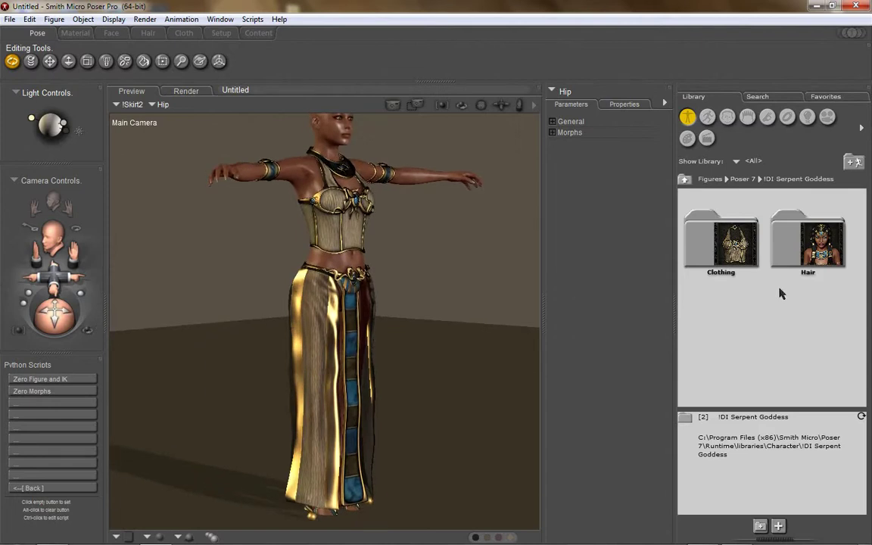
{"action": "left_click", "coordinate": [706, 119]}
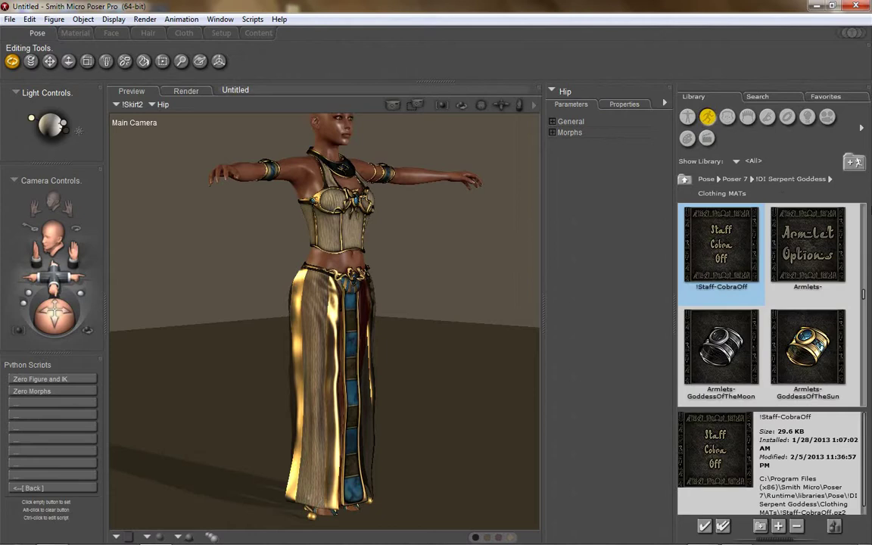
{"action": "scroll", "coordinate": [788, 253], "scroll_direction": "up", "scroll_amount": 3}
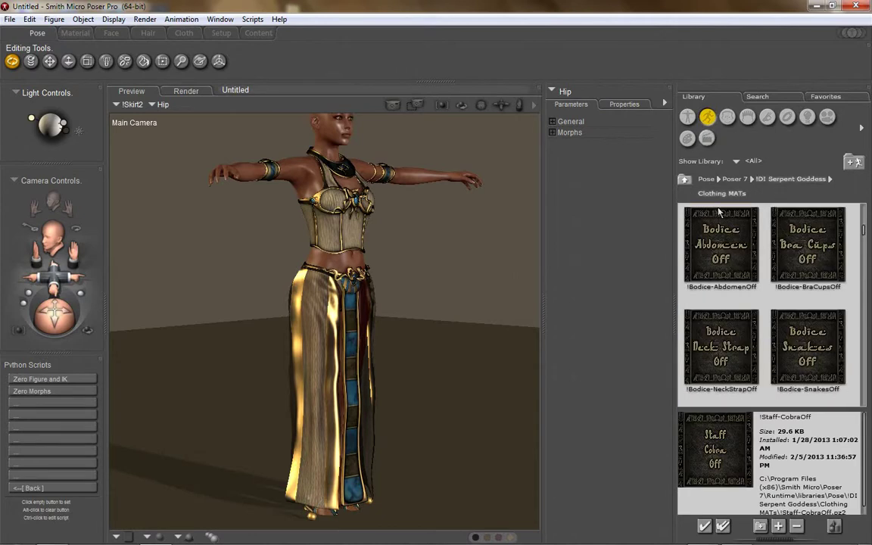
{"action": "scroll", "coordinate": [791, 252], "scroll_direction": "up", "scroll_amount": 2}
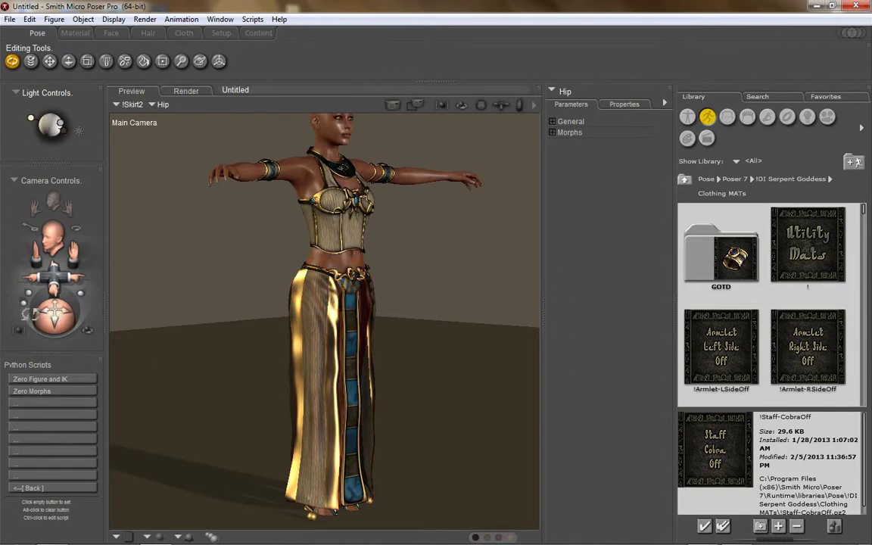
{"action": "left_click_drag", "start_coordinate": [49, 288], "coordinate": [21, 313]}
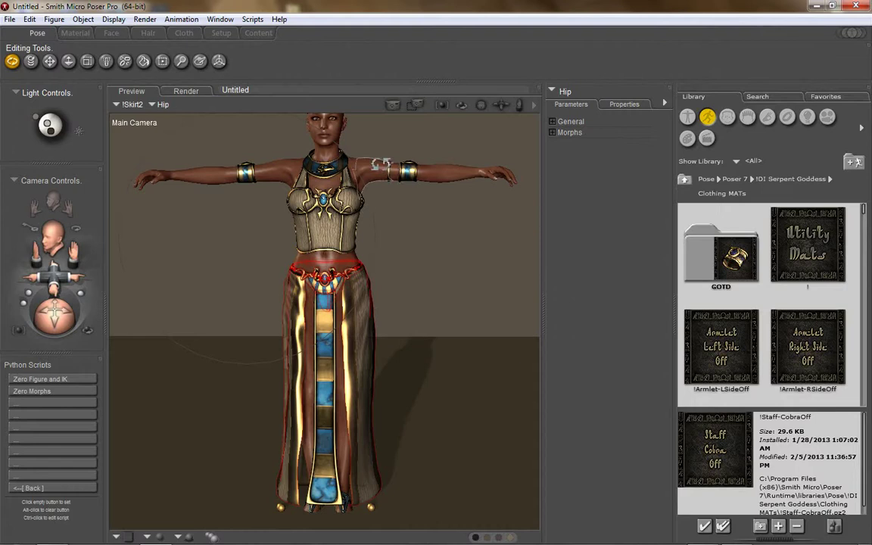
Hide the right armlet with !Armlet-RSideOff on the Armlets figure, and restore it with Armlets-GoddessOfTheSun.
{"action": "left_click", "coordinate": [808, 349]}
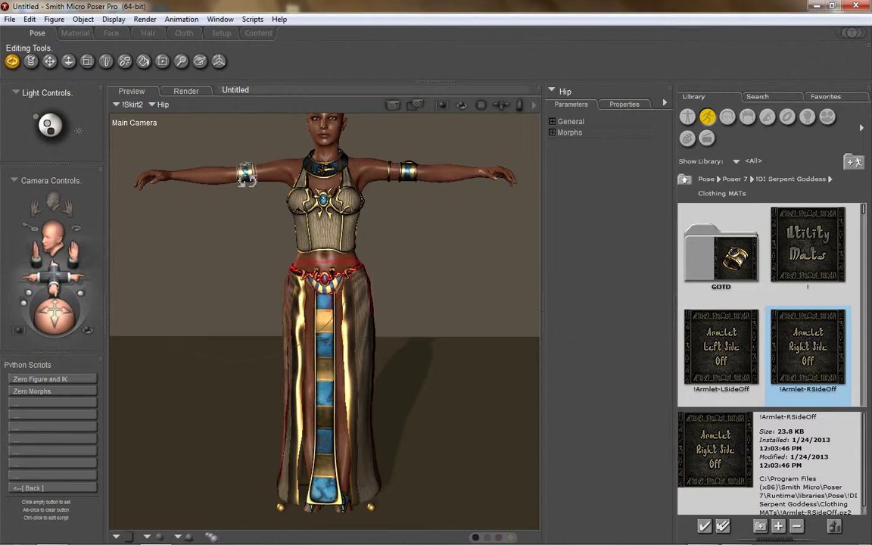
{"action": "left_click", "coordinate": [246, 176]}
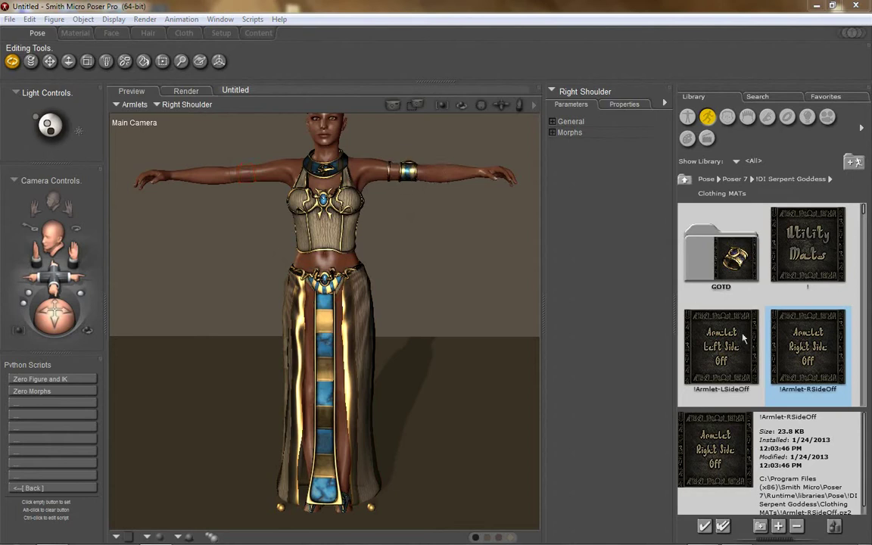
{"action": "scroll", "coordinate": [805, 346], "scroll_direction": "down", "scroll_amount": 3}
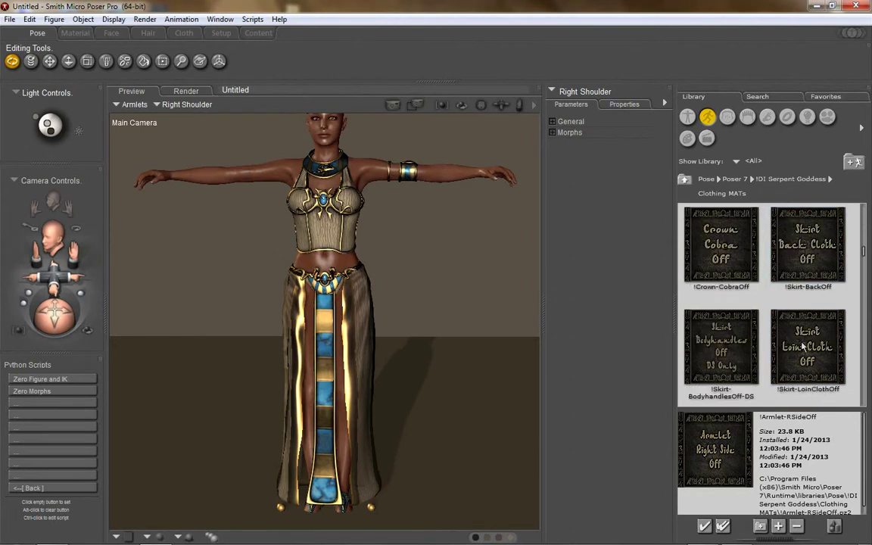
{"action": "scroll", "coordinate": [804, 346], "scroll_direction": "down", "scroll_amount": 3}
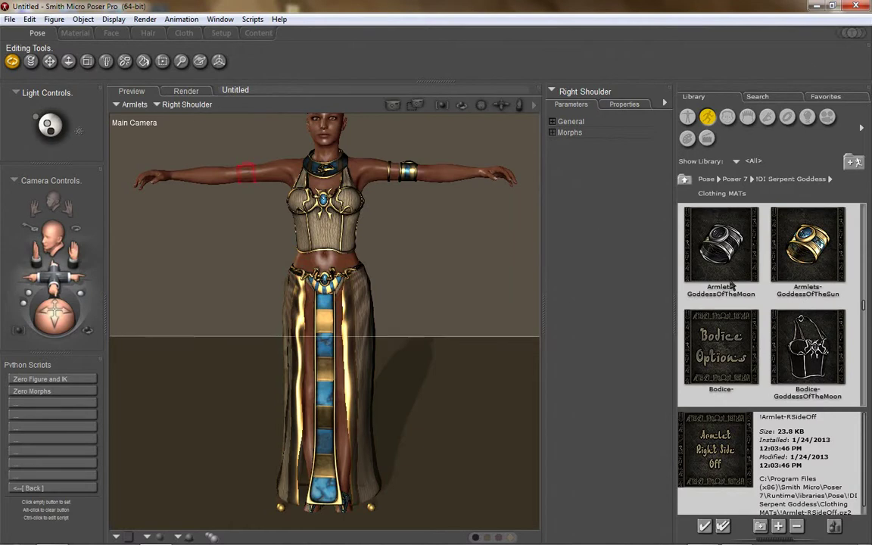
{"action": "left_click", "coordinate": [808, 246]}
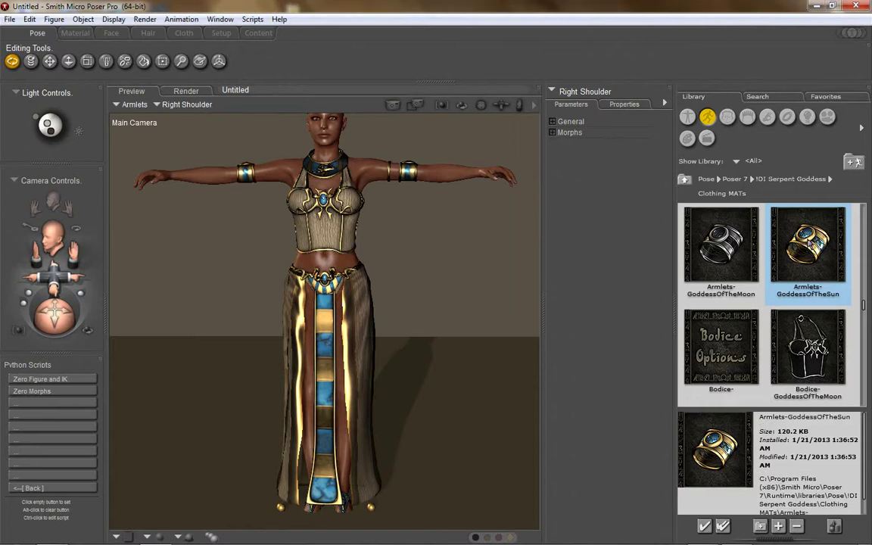
Return to the utility MATs and pick !Armlet-RSideOff in the library again.
{"action": "scroll", "coordinate": [809, 244], "scroll_direction": "up", "scroll_amount": 2}
{"action": "scroll", "coordinate": [808, 244], "scroll_direction": "up", "scroll_amount": 3}
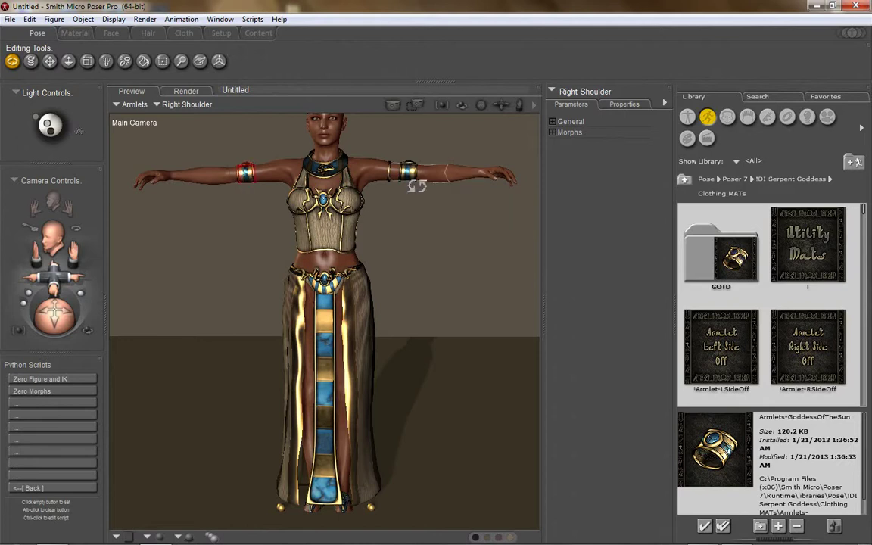
{"action": "left_click", "coordinate": [804, 350]}
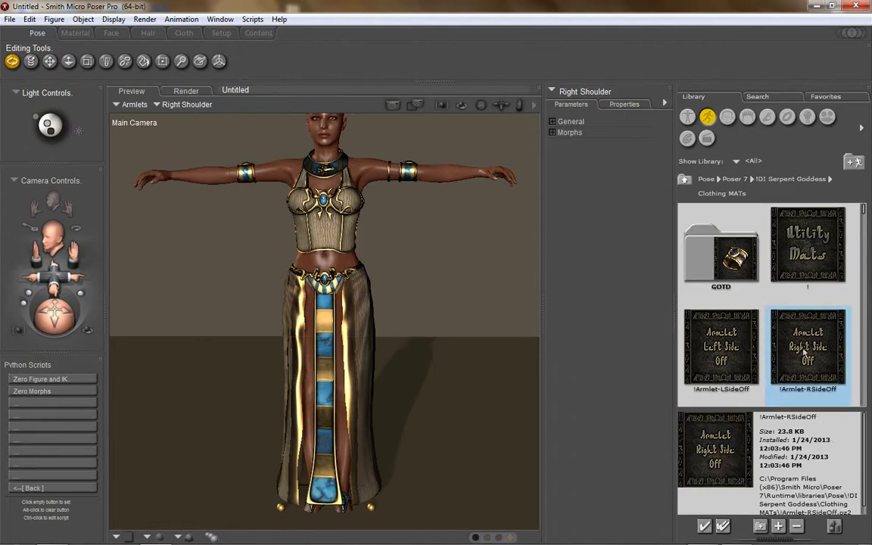
{"action": "scroll", "coordinate": [804, 352], "scroll_direction": "down", "scroll_amount": 1}
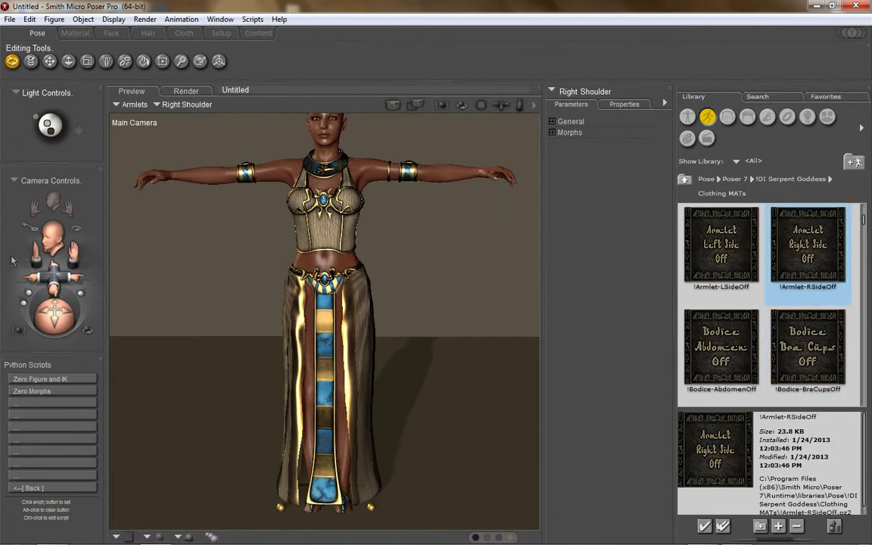
Select the Bodice figure's Chest and pick the !Bodice-BraCupsOff and !Bodice-SnakesOff utility MATs in the library.
{"action": "left_click_drag", "start_coordinate": [36, 301], "coordinate": [44, 327]}
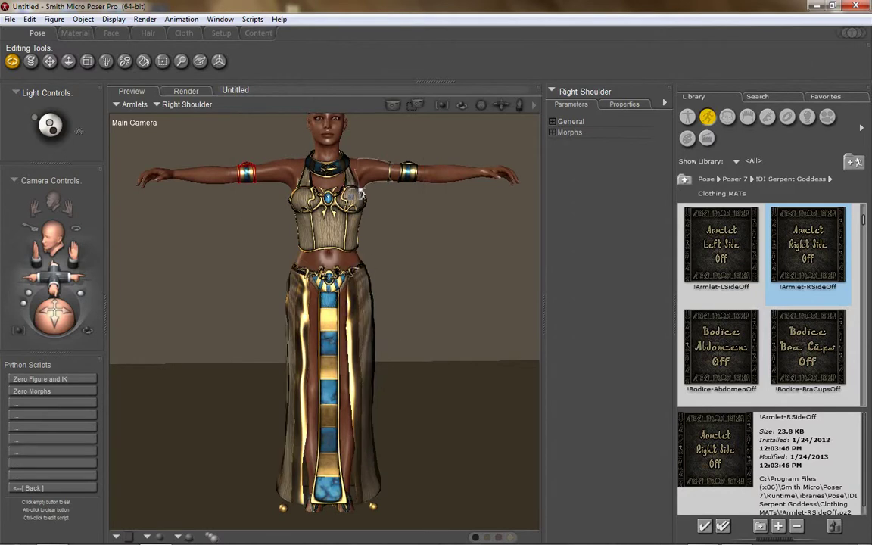
{"action": "left_click", "coordinate": [341, 207]}
{"action": "left_click", "coordinate": [819, 381]}
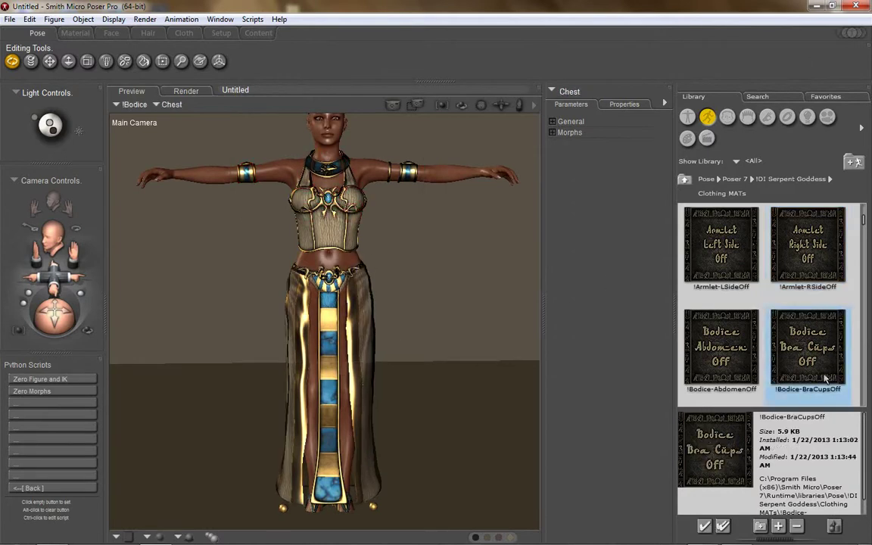
{"action": "scroll", "coordinate": [824, 379], "scroll_direction": "down", "scroll_amount": 2}
{"action": "scroll", "coordinate": [825, 379], "scroll_direction": "up", "scroll_amount": 1}
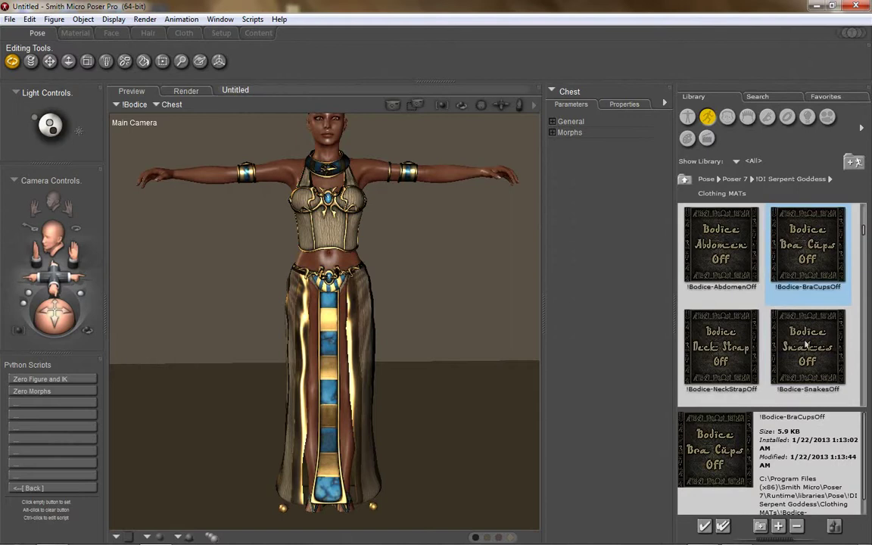
{"action": "left_click", "coordinate": [807, 345]}
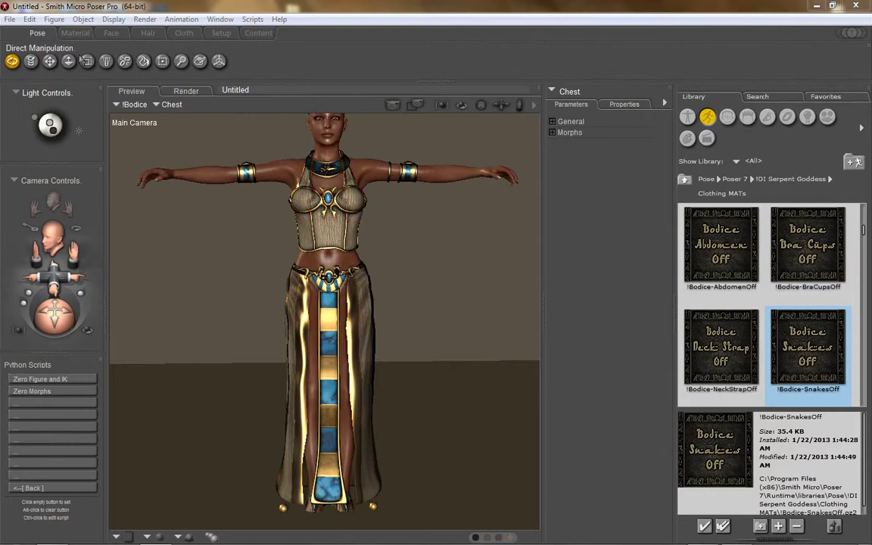
Review the hardware shading and shadow options in the Preview render settings and save the settings.
{"action": "left_click", "coordinate": [145, 19]}
{"action": "left_click", "coordinate": [106, 133]}
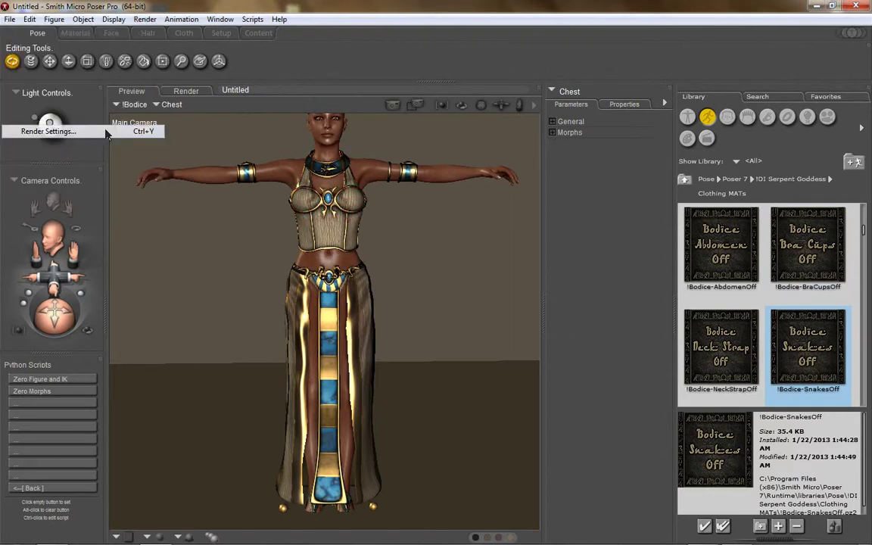
{"action": "left_click", "coordinate": [398, 146]}
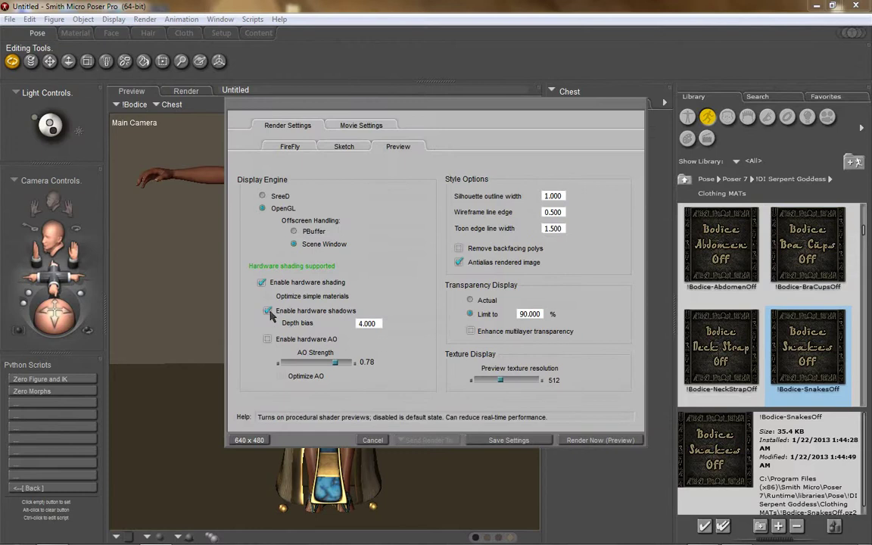
{"action": "left_click", "coordinate": [509, 440]}
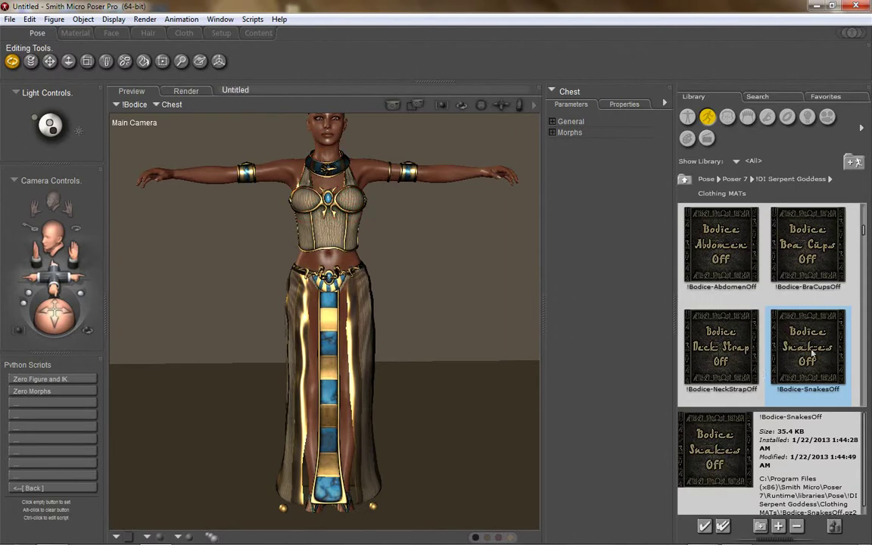
Find the bodice material options among the Clothing MATs and pick Bodice-GoddessOfTheSun in the library.
{"action": "scroll", "coordinate": [811, 352], "scroll_direction": "down", "scroll_amount": 3}
{"action": "scroll", "coordinate": [812, 352], "scroll_direction": "down", "scroll_amount": 1}
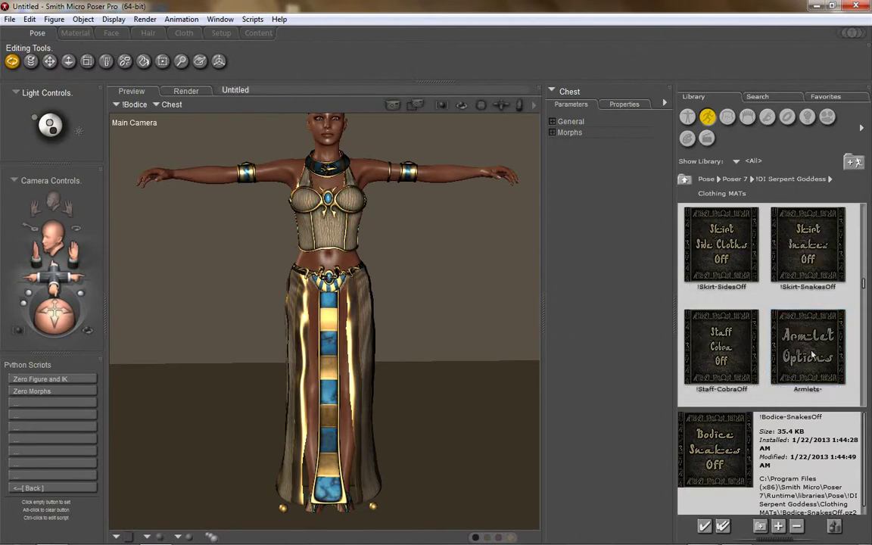
{"action": "scroll", "coordinate": [772, 354], "scroll_direction": "down", "scroll_amount": 2}
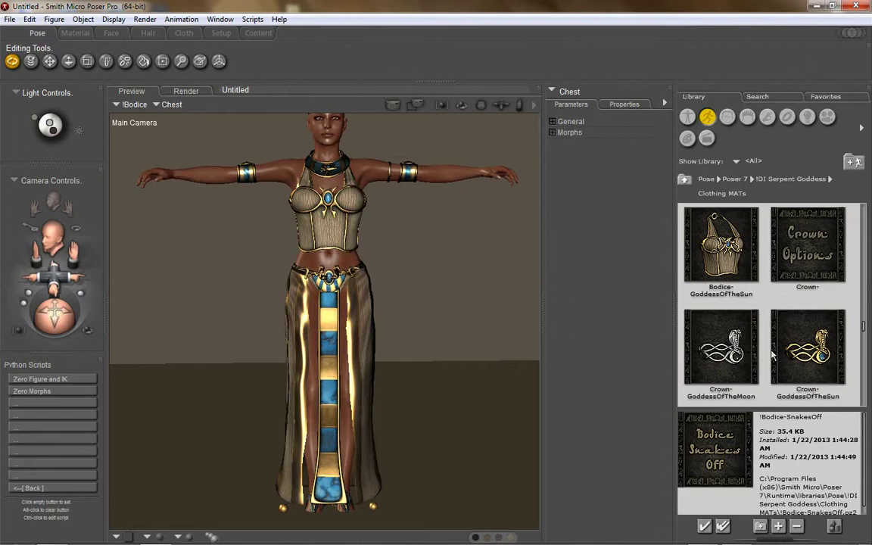
{"action": "scroll", "coordinate": [773, 355], "scroll_direction": "down", "scroll_amount": 1}
{"action": "scroll", "coordinate": [772, 355], "scroll_direction": "up", "scroll_amount": 4}
{"action": "scroll", "coordinate": [765, 359], "scroll_direction": "down", "scroll_amount": 1}
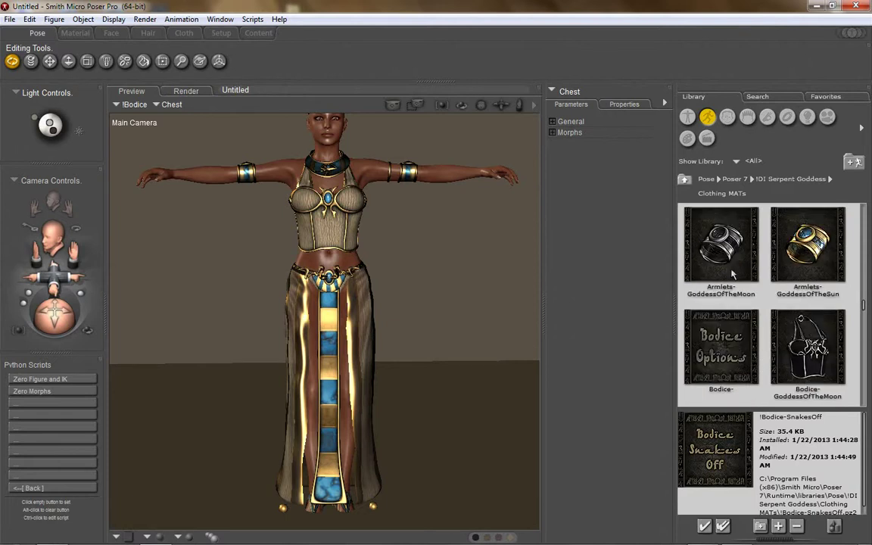
{"action": "scroll", "coordinate": [734, 276], "scroll_direction": "up", "scroll_amount": 1}
{"action": "scroll", "coordinate": [727, 334], "scroll_direction": "down", "scroll_amount": 2}
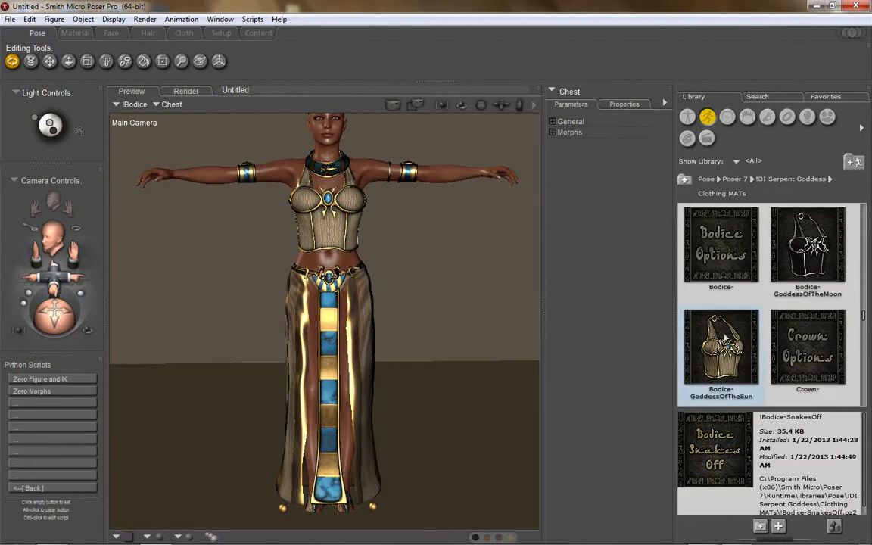
{"action": "left_click", "coordinate": [725, 337]}
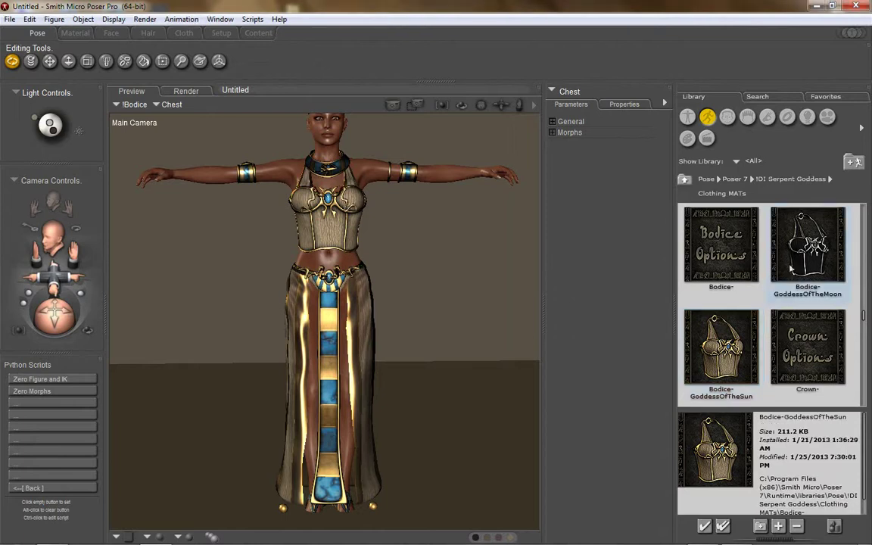
Hide the abdomen section of the bodice with the !Bodice-AbdomenOff utility MAT.
{"action": "scroll", "coordinate": [780, 284], "scroll_direction": "up", "scroll_amount": 10}
{"action": "scroll", "coordinate": [790, 269], "scroll_direction": "down", "scroll_amount": 1}
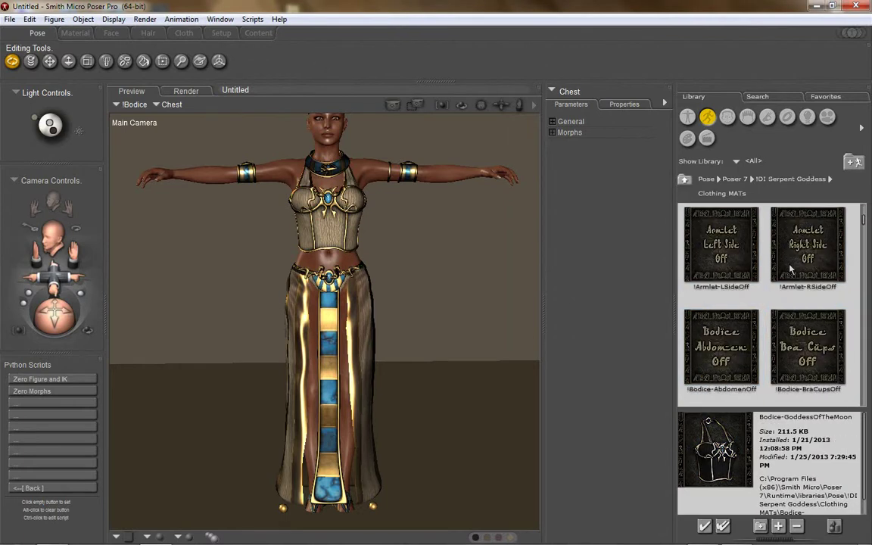
{"action": "scroll", "coordinate": [780, 318], "scroll_direction": "down", "scroll_amount": 1}
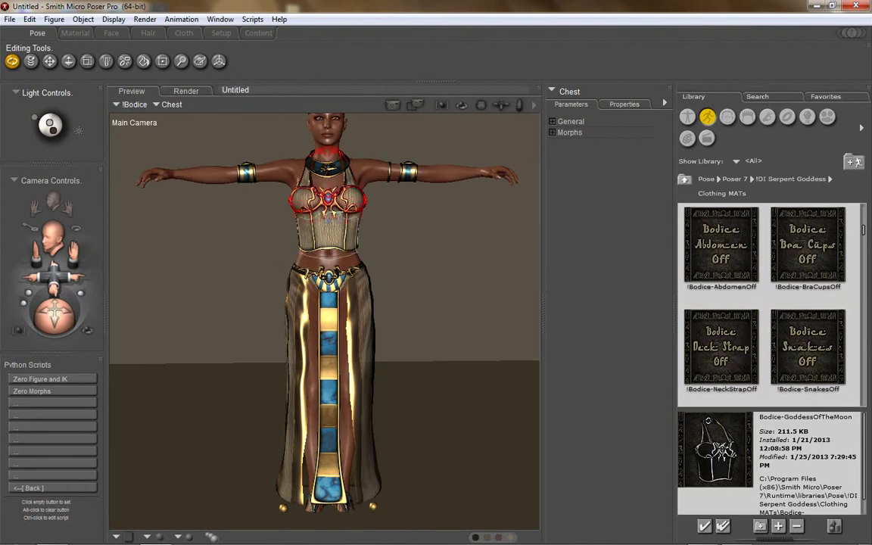
{"action": "left_click", "coordinate": [715, 253]}
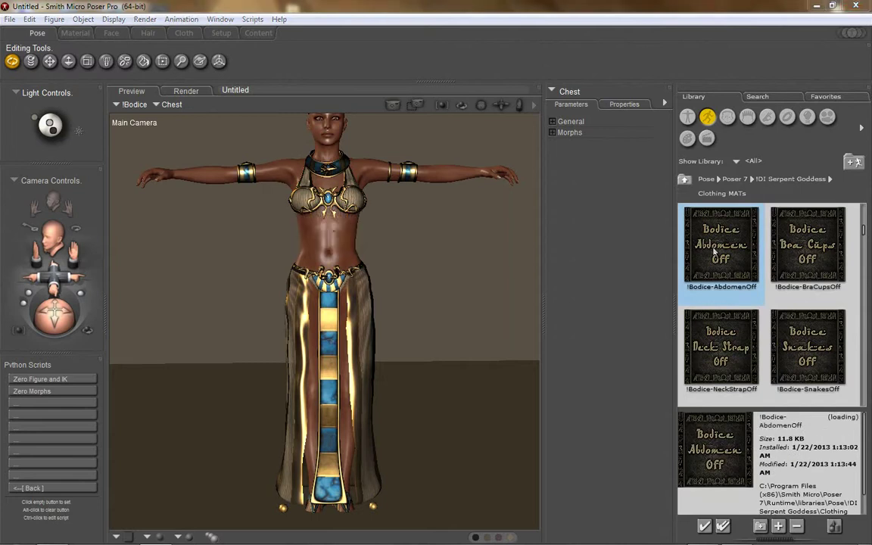
{"action": "double_click", "coordinate": [714, 252]}
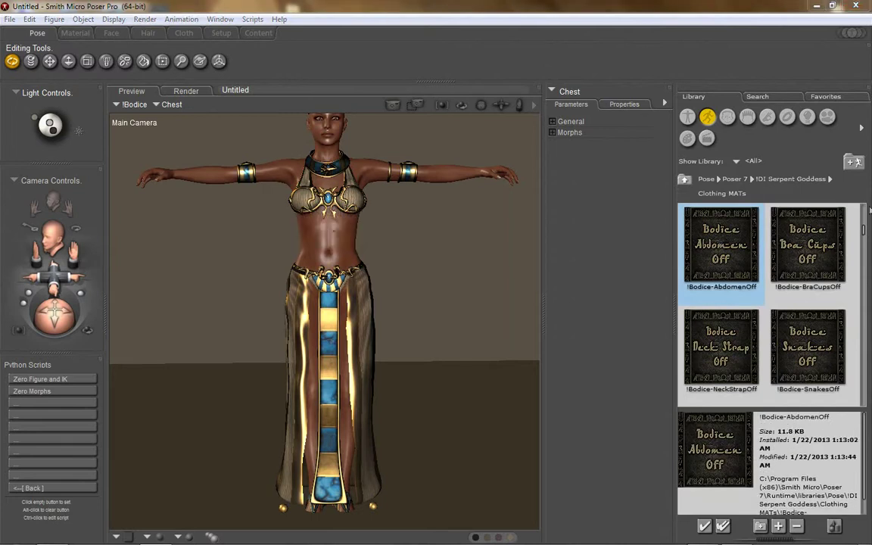
Hide the bodice's neck strap with !Bodice-NeckStrapOff, picking the !Bodice-SnakesOff utility MAT in between.
{"action": "left_click", "coordinate": [712, 366]}
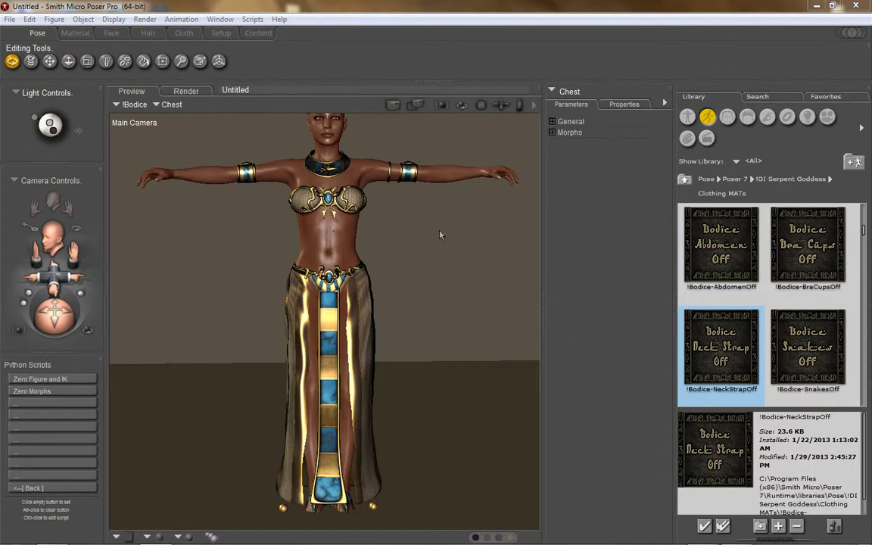
{"action": "left_click", "coordinate": [787, 331]}
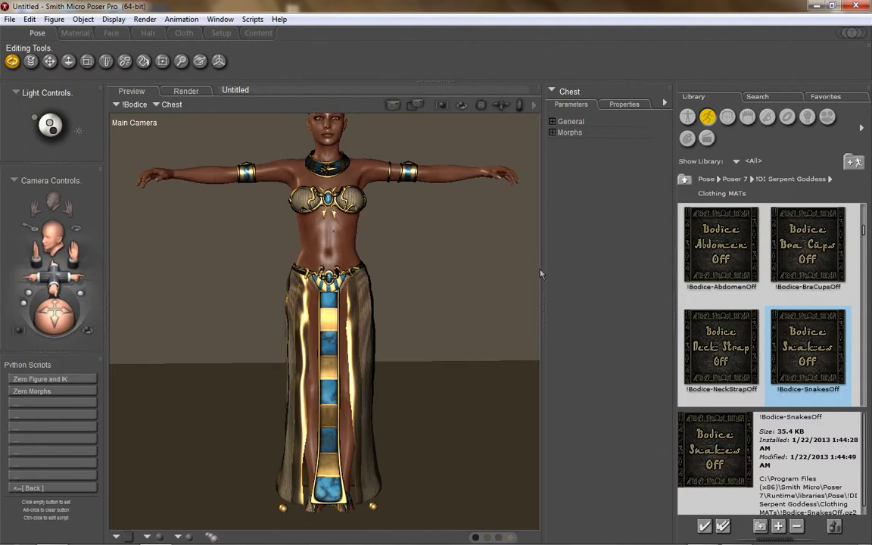
{"action": "left_click", "coordinate": [732, 350]}
Restore the hidden bodice parts by applying the Bodice-GoddessOfTheSun material.
{"action": "scroll", "coordinate": [729, 356], "scroll_direction": "down", "scroll_amount": 5}
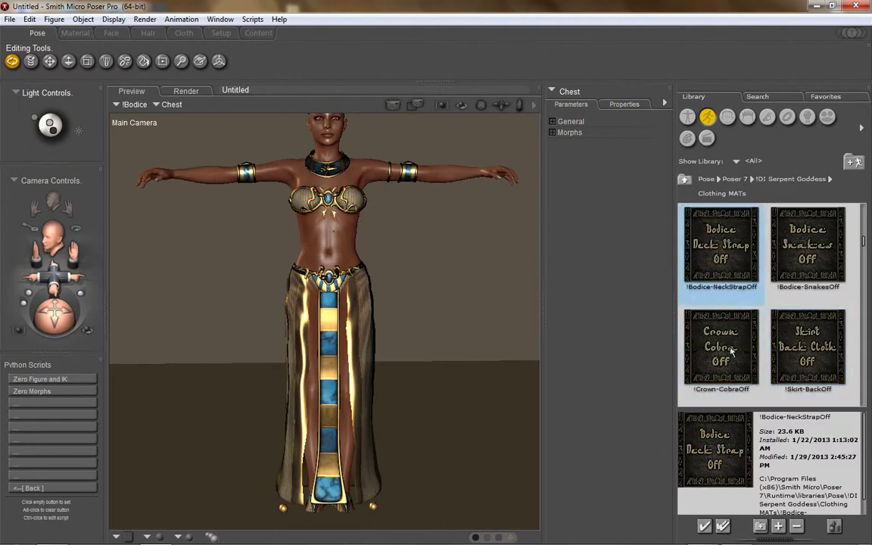
{"action": "scroll", "coordinate": [725, 365], "scroll_direction": "down", "scroll_amount": 2}
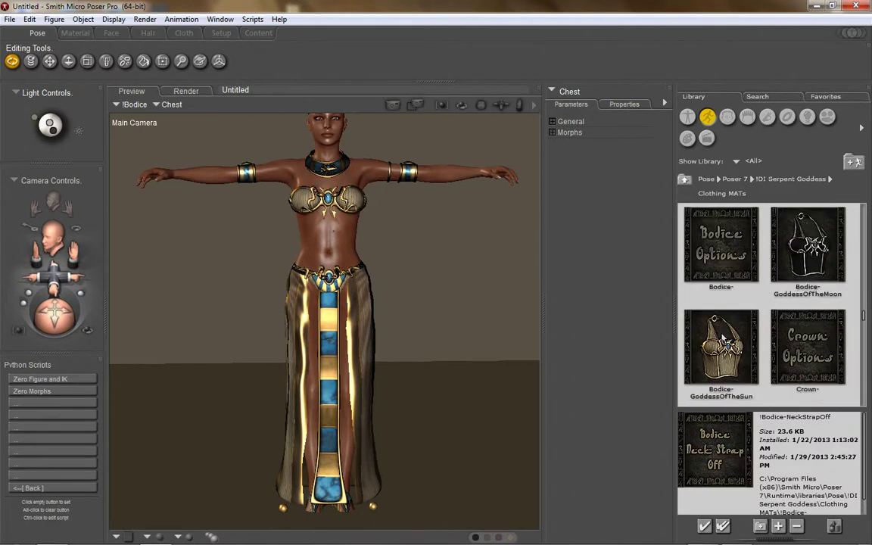
{"action": "left_click", "coordinate": [724, 343]}
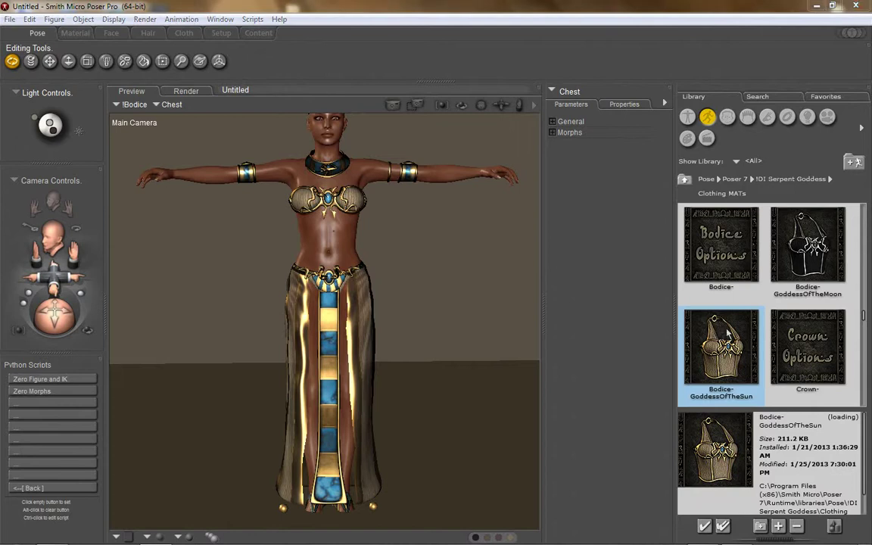
Apply !Bodice-NeckStrapOff to turn the bodice into a strapless top, and inspect it up close at an angle.
{"action": "scroll", "coordinate": [738, 275], "scroll_direction": "up", "scroll_amount": 3}
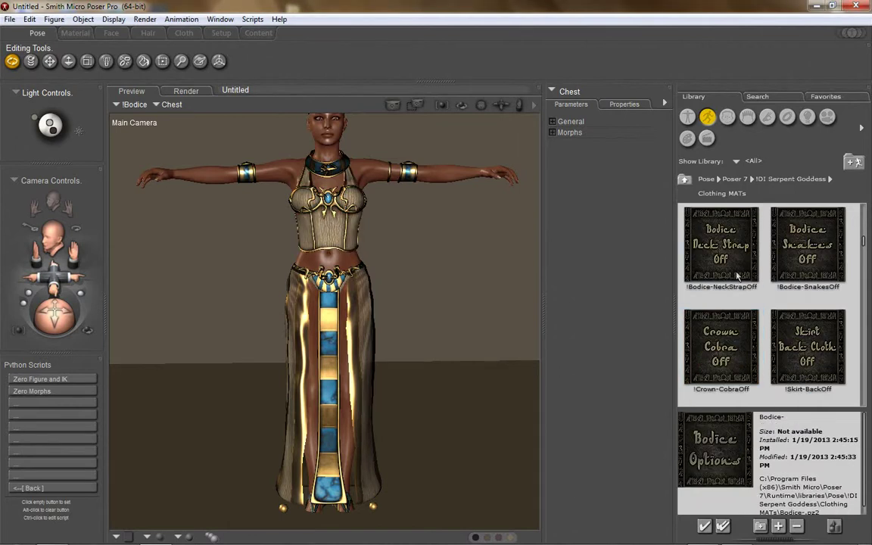
{"action": "scroll", "coordinate": [737, 283], "scroll_direction": "up", "scroll_amount": 2}
{"action": "left_click", "coordinate": [734, 352]}
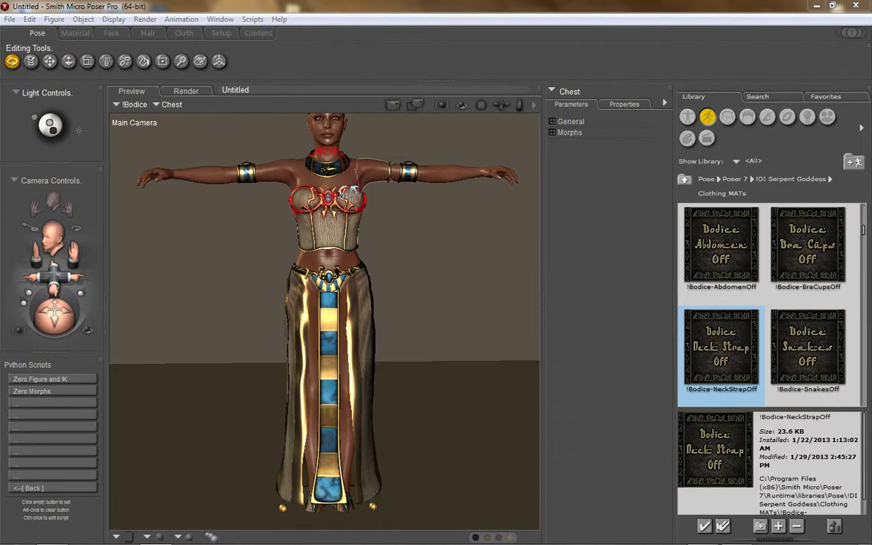
{"action": "left_click_drag", "start_coordinate": [50, 284], "coordinate": [72, 415]}
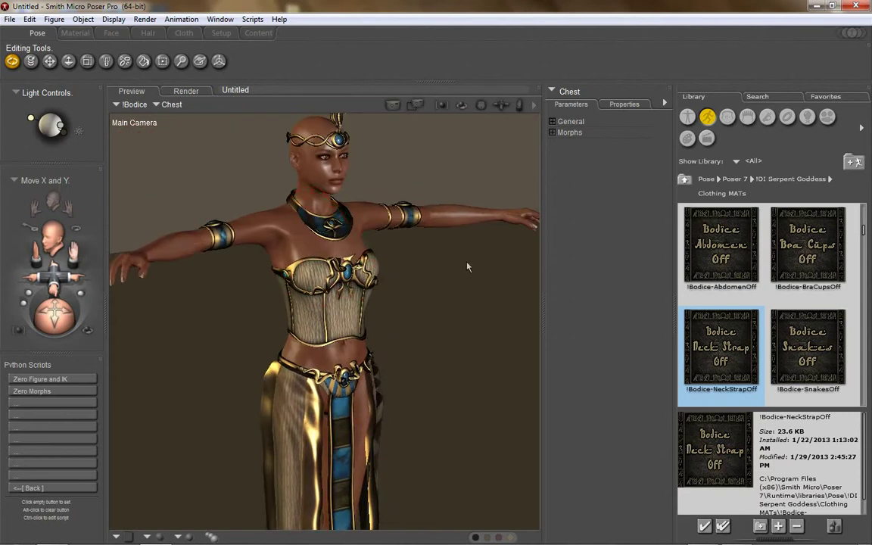
{"action": "left_click_drag", "start_coordinate": [57, 287], "coordinate": [57, 311]}
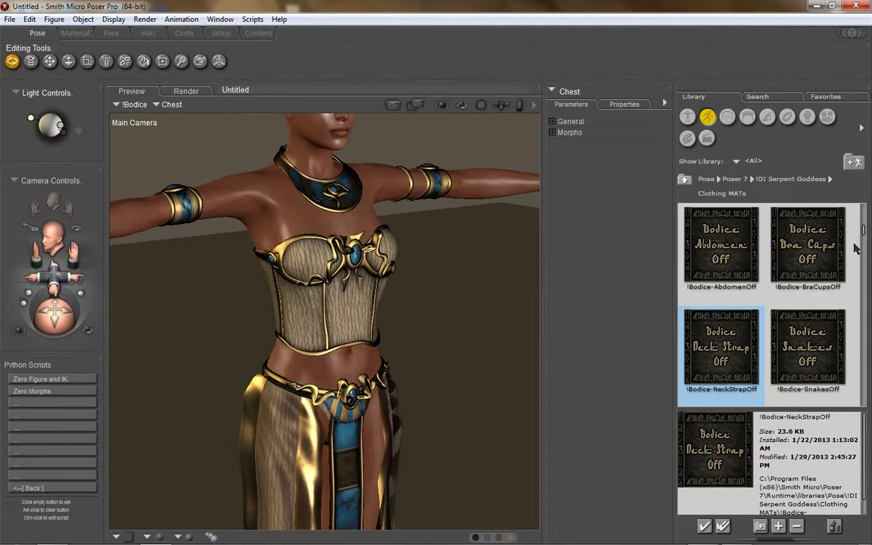
Hide the bodice's bra cups with !Bodice-BraCupsOff and check the result from the front.
{"action": "left_click", "coordinate": [819, 256]}
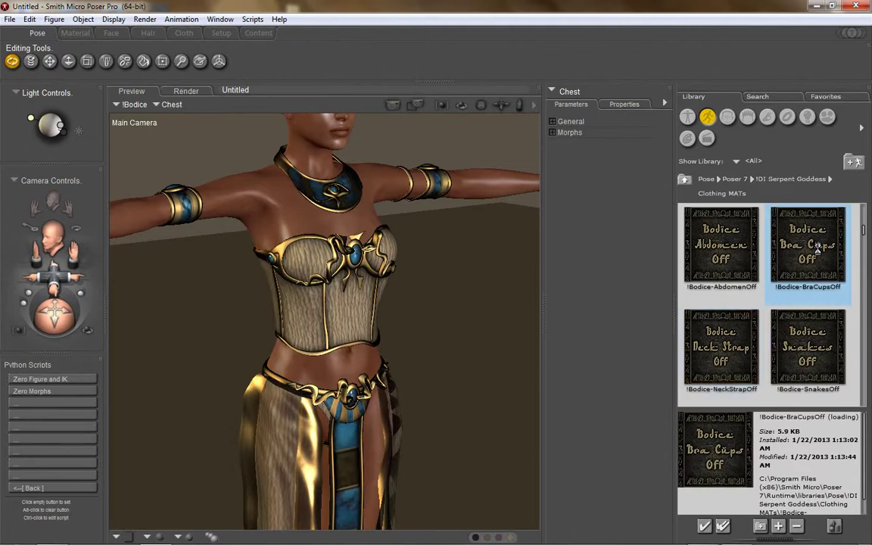
{"action": "double_click", "coordinate": [817, 247]}
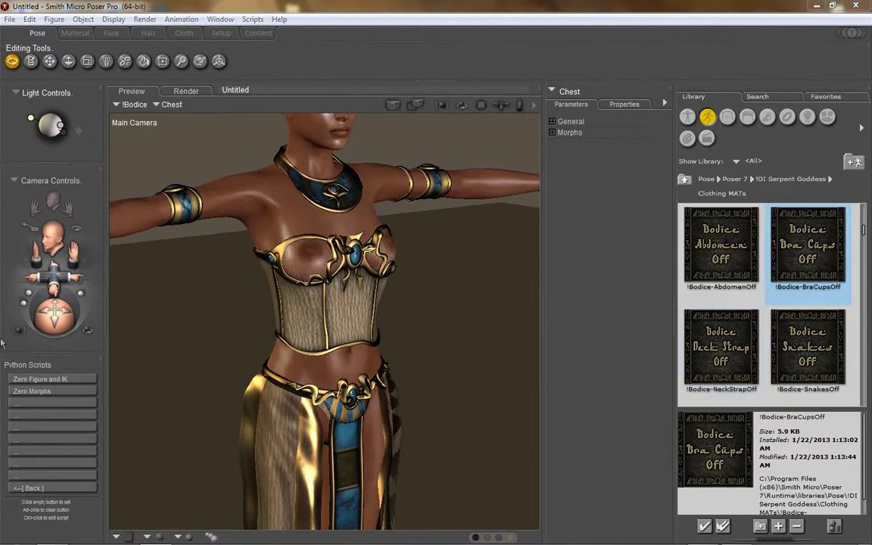
{"action": "left_click_drag", "start_coordinate": [48, 328], "coordinate": [21, 316]}
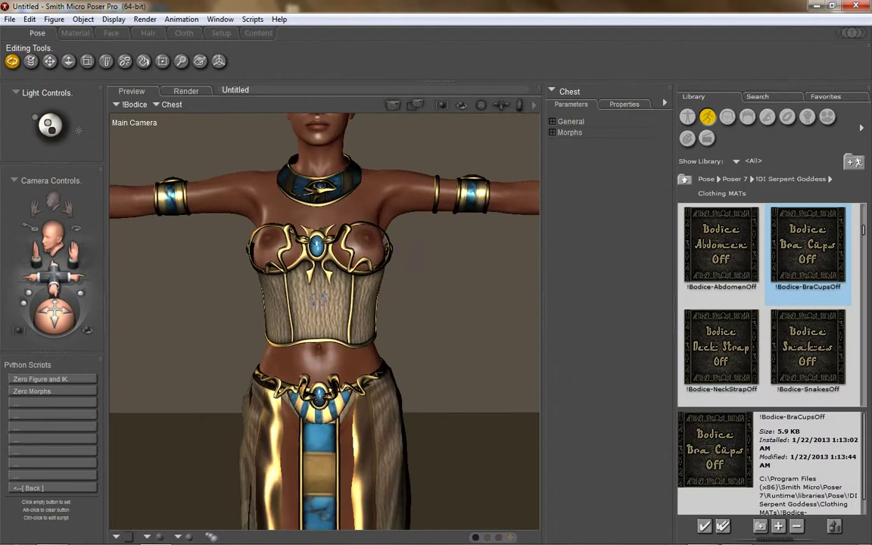
Hide the abdomen too with !Bodice-AbdomenOff, leaving only the bodice's snake ornaments on the chest.
{"action": "left_click", "coordinate": [731, 356]}
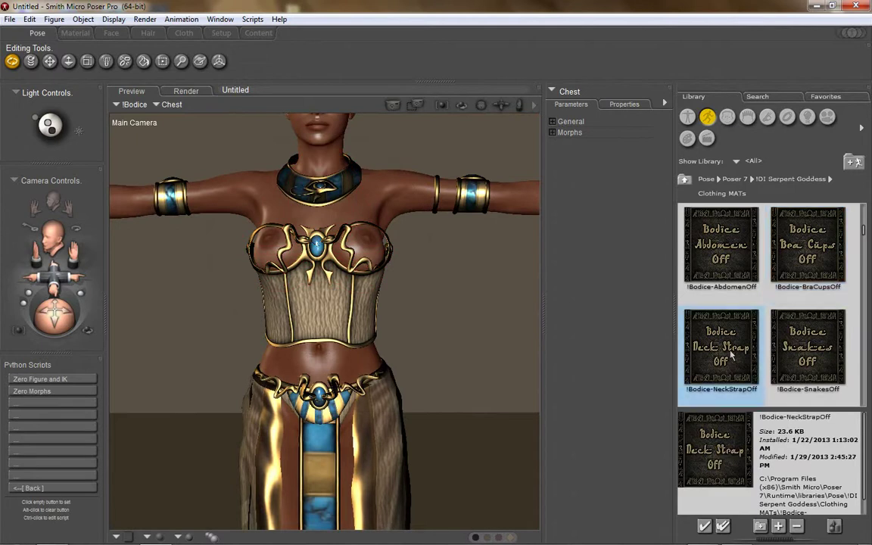
{"action": "scroll", "coordinate": [731, 356], "scroll_direction": "down", "scroll_amount": 1}
{"action": "scroll", "coordinate": [731, 367], "scroll_direction": "up", "scroll_amount": 1}
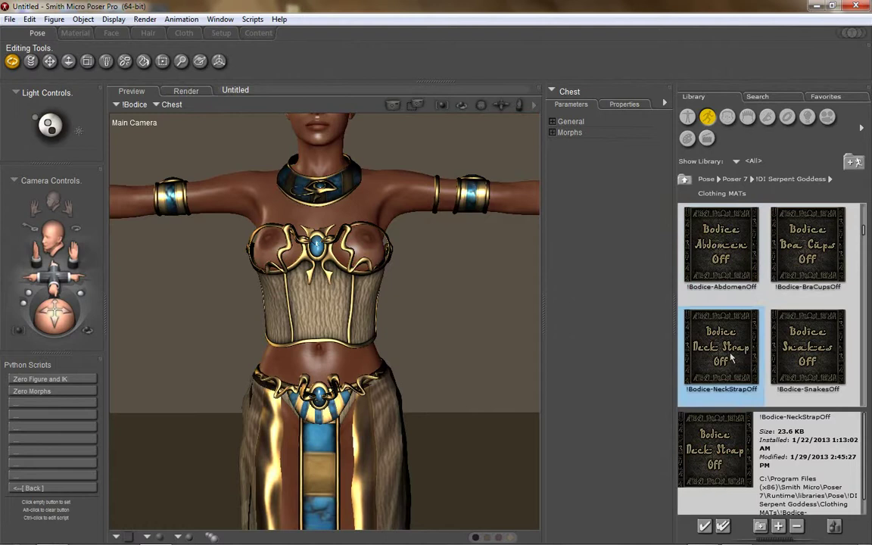
{"action": "double_click", "coordinate": [721, 246]}
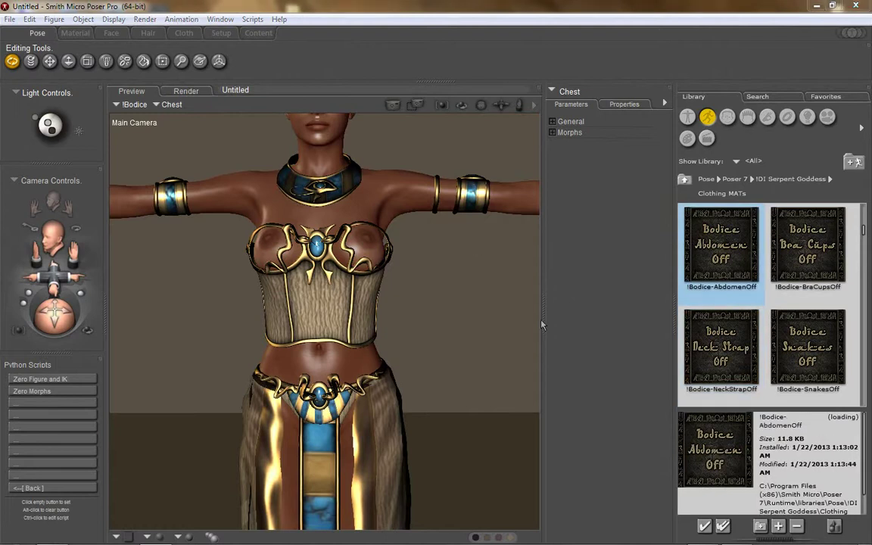
In the Bodice body's Adjustment Morphs, set the left BreastSideOut to about -0.42 and the right to about -0.40.
{"action": "left_click", "coordinate": [565, 95]}
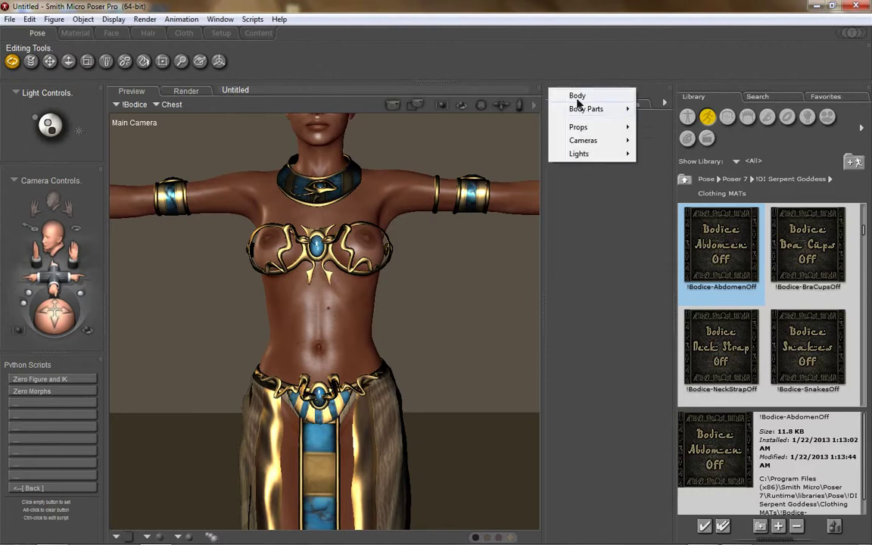
{"action": "left_click", "coordinate": [576, 91]}
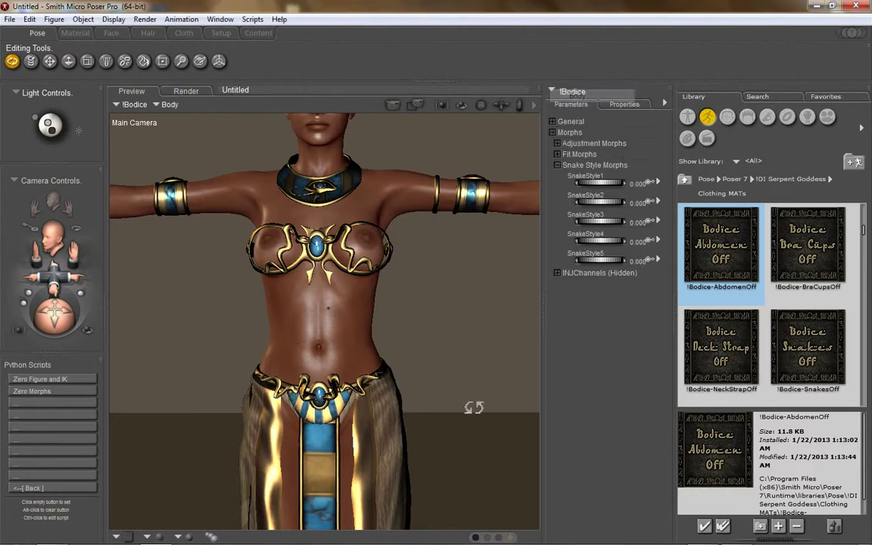
{"action": "left_click", "coordinate": [558, 144]}
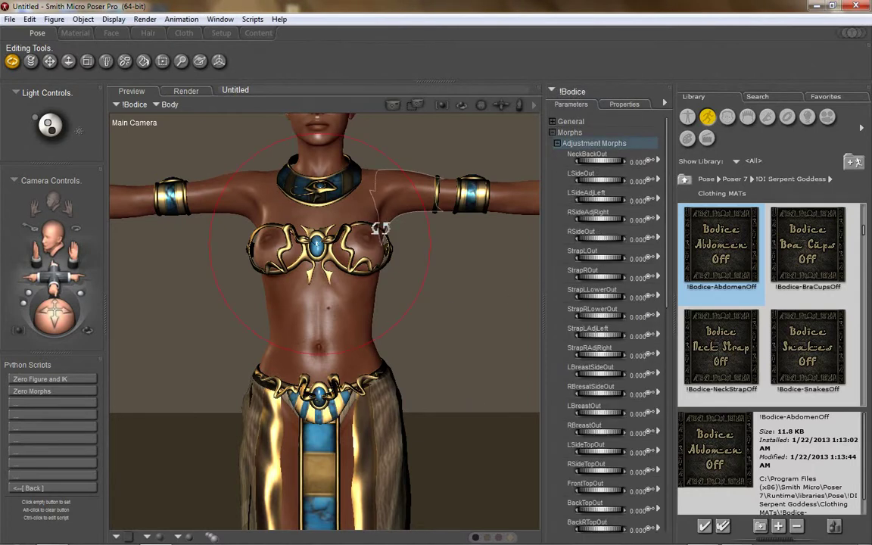
{"action": "left_click_drag", "start_coordinate": [53, 263], "coordinate": [51, 285]}
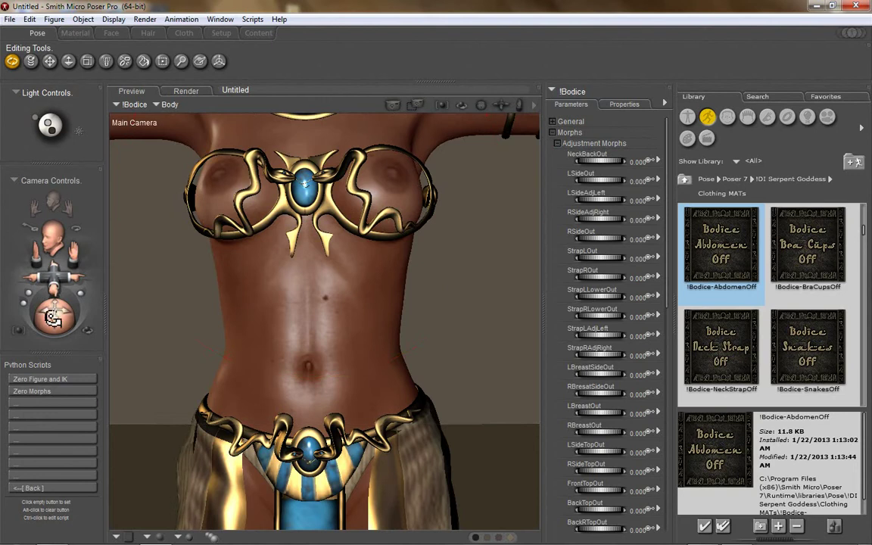
{"action": "mouse_move", "coordinate": [53, 304]}
{"action": "left_mouse_down"}
{"action": "mouse_move", "coordinate": [86, 324]}
{"action": "mouse_move", "coordinate": [53, 322]}
{"action": "left_mouse_up"}
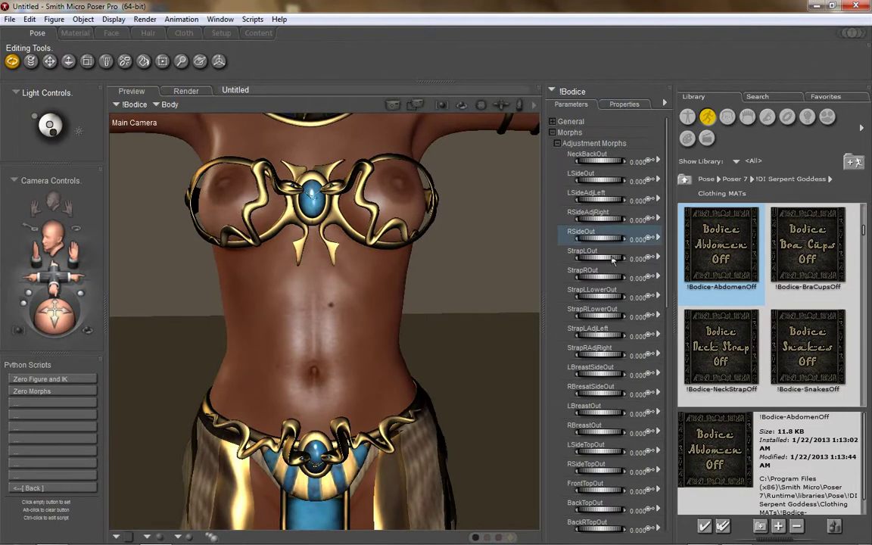
{"action": "scroll", "coordinate": [622, 260], "scroll_direction": "down", "scroll_amount": 2}
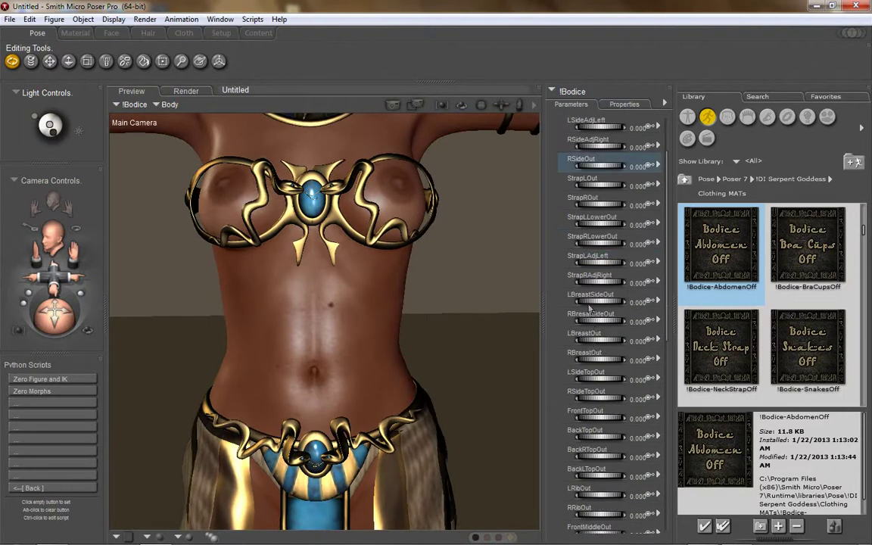
{"action": "left_click_drag", "start_coordinate": [590, 305], "coordinate": [573, 318]}
{"action": "left_click_drag", "start_coordinate": [62, 301], "coordinate": [53, 279]}
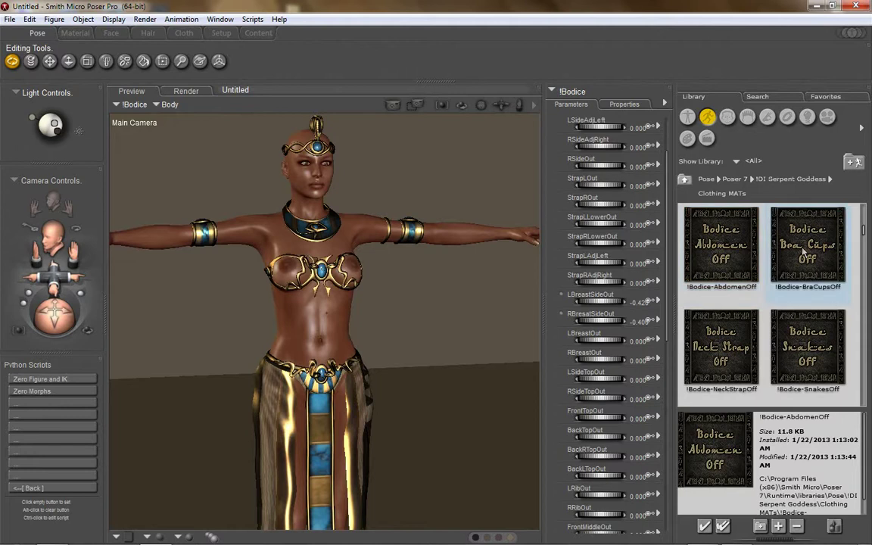
Restore the full bodice by applying the Bodice-GoddessOfTheSun material to the Bodice figure.
{"action": "scroll", "coordinate": [804, 252], "scroll_direction": "down", "scroll_amount": 3}
{"action": "scroll", "coordinate": [795, 265], "scroll_direction": "up", "scroll_amount": 3}
{"action": "double_click", "coordinate": [730, 346]}
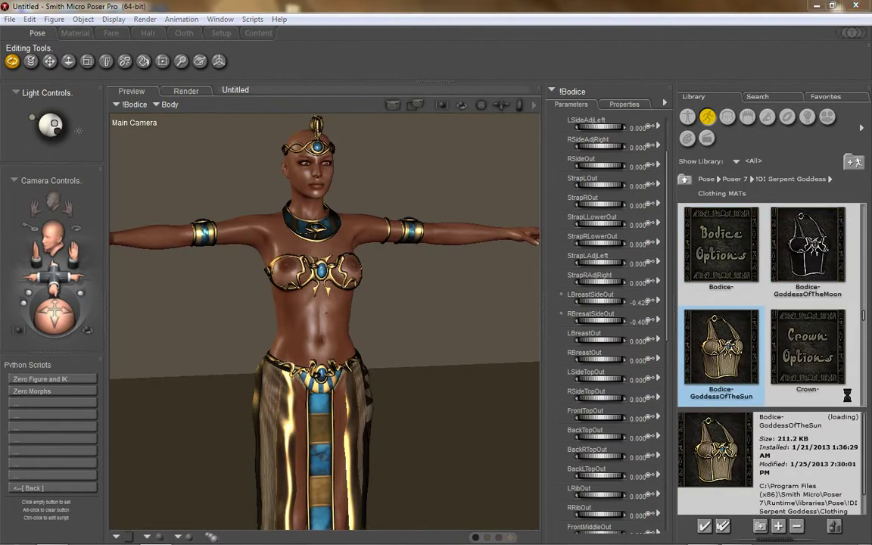
{"action": "double_click", "coordinate": [723, 344]}
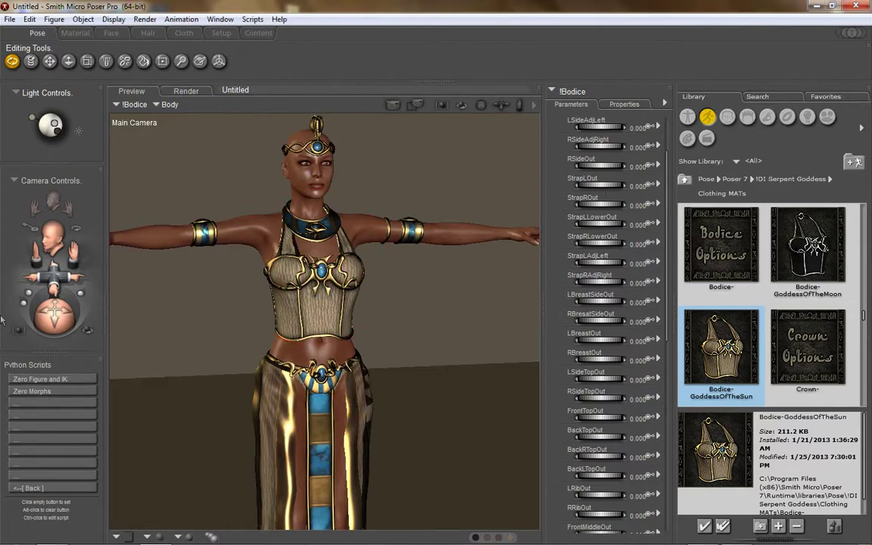
Examine the bodice utility MATs !Bodice-NeckStrapOff and !Bodice-BraCupsOff in the library, and find the Skirt utility MATs.
{"action": "left_click_drag", "start_coordinate": [76, 320], "coordinate": [74, 318]}
{"action": "scroll", "coordinate": [810, 251], "scroll_direction": "up", "scroll_amount": 3}
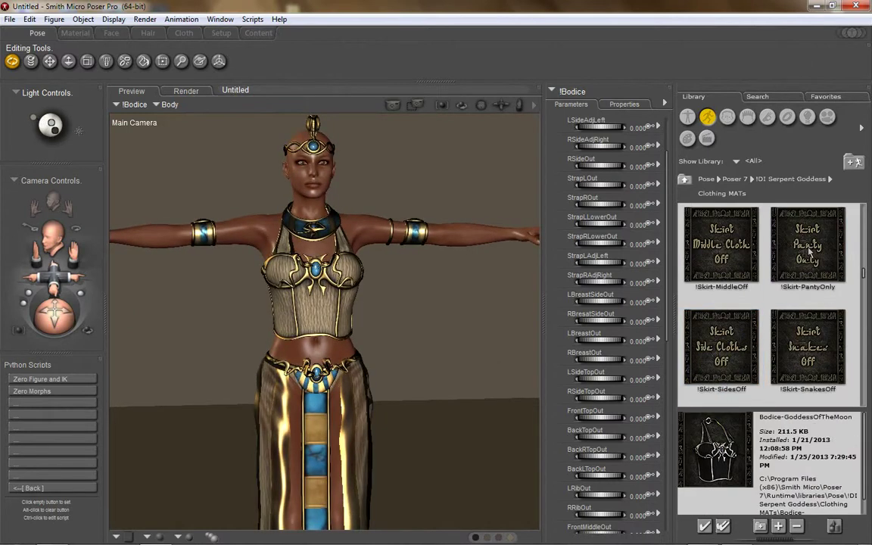
{"action": "scroll", "coordinate": [853, 258], "scroll_direction": "up", "scroll_amount": 3}
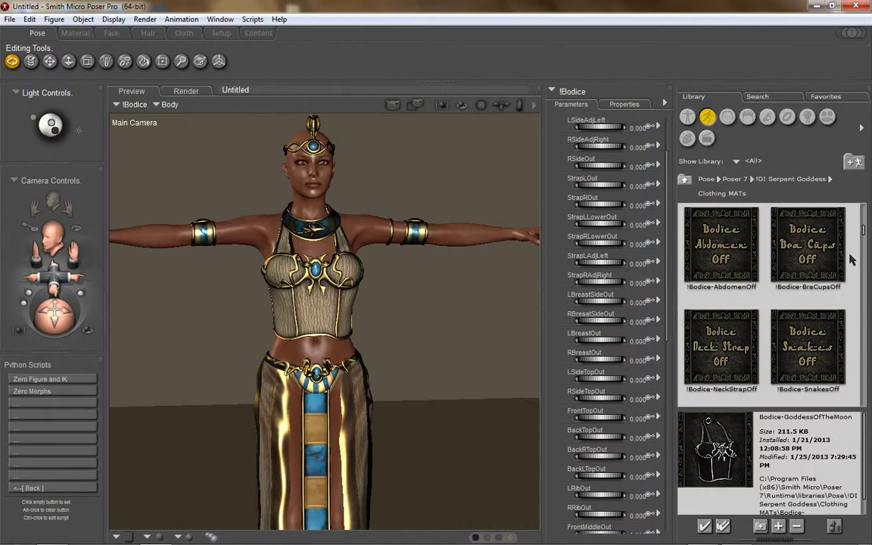
{"action": "scroll", "coordinate": [851, 259], "scroll_direction": "down", "scroll_amount": 1}
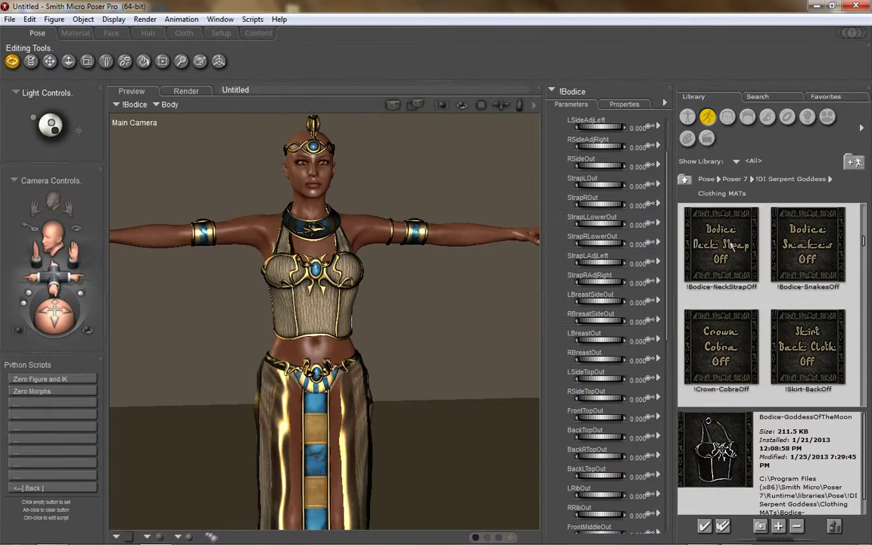
{"action": "left_click", "coordinate": [717, 266]}
{"action": "scroll", "coordinate": [793, 275], "scroll_direction": "up", "scroll_amount": 1}
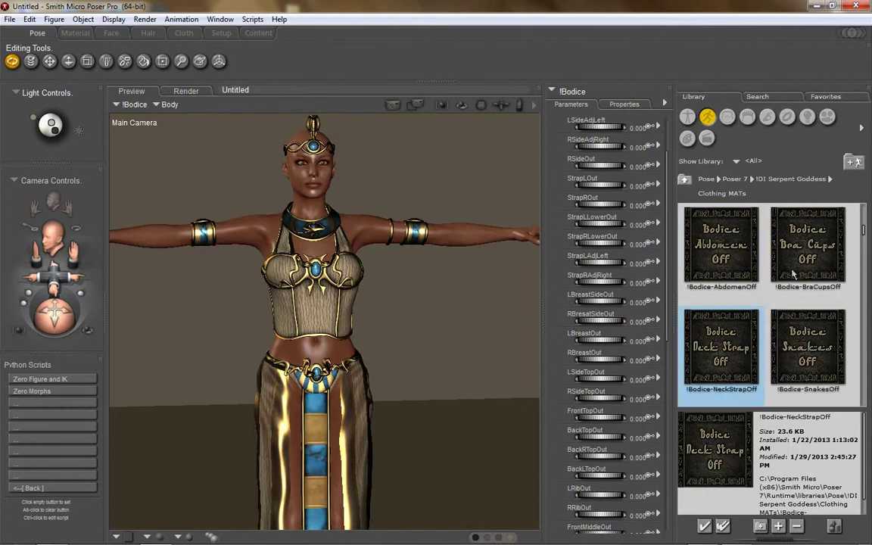
{"action": "left_click", "coordinate": [808, 241]}
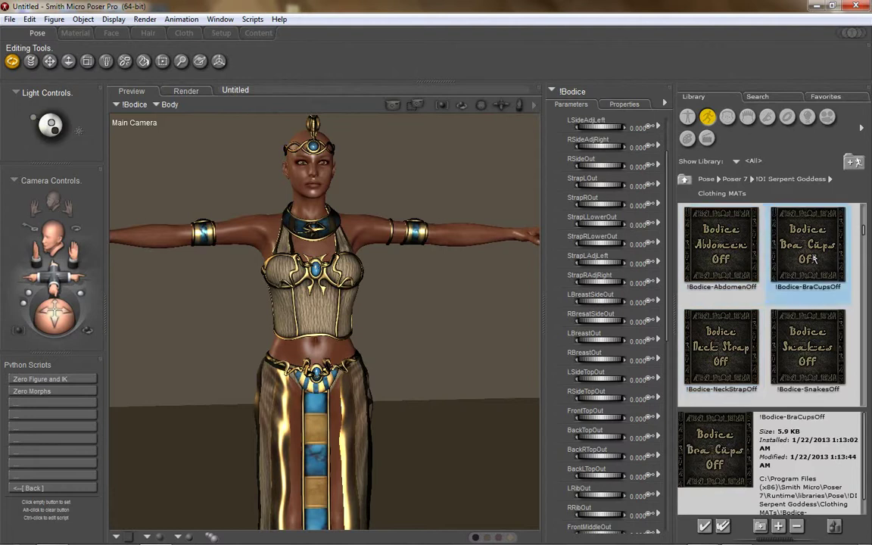
{"action": "scroll", "coordinate": [808, 235], "scroll_direction": "up", "scroll_amount": 1}
{"action": "scroll", "coordinate": [838, 311], "scroll_direction": "down", "scroll_amount": 4}
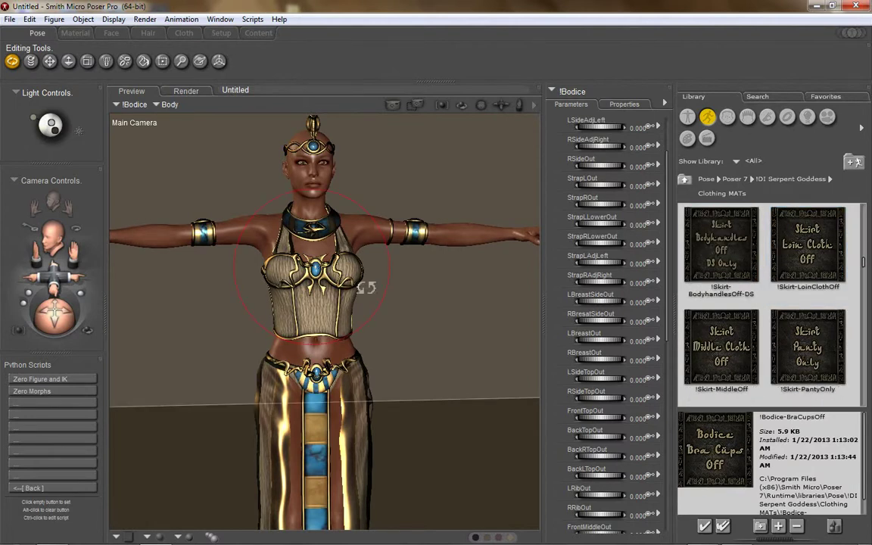
Frame the whole skirt down to its hem in the main camera and select the !Skirt-BodyhandlesOff-DS utility MAT.
{"action": "left_click_drag", "start_coordinate": [74, 249], "coordinate": [74, 86]}
{"action": "mouse_move", "coordinate": [70, 335]}
{"action": "left_mouse_down"}
{"action": "mouse_move", "coordinate": [65, 327]}
{"action": "mouse_move", "coordinate": [74, 325]}
{"action": "left_mouse_up"}
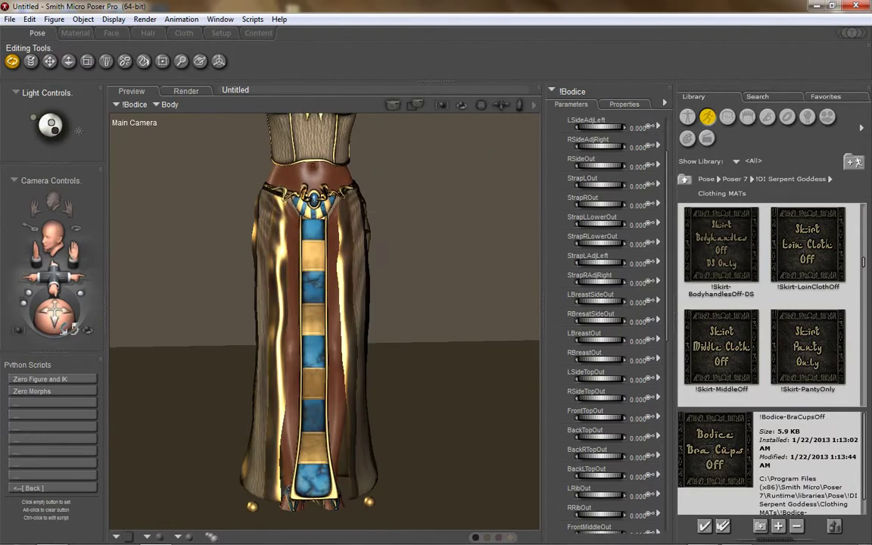
{"action": "left_click", "coordinate": [743, 267]}
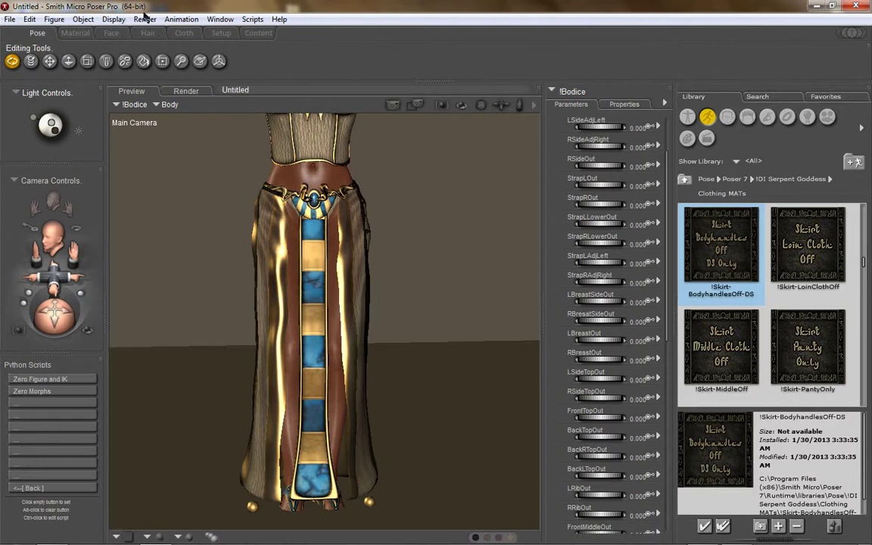
Check the FireFly render settings, area-render the skirt's hem with its body handles, and return to the preview.
{"action": "left_click", "coordinate": [144, 18]}
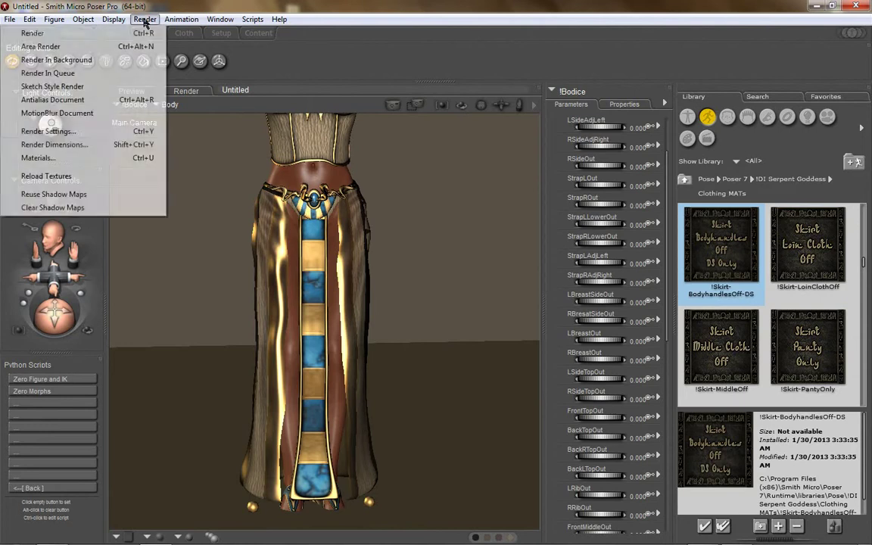
{"action": "left_click", "coordinate": [114, 132]}
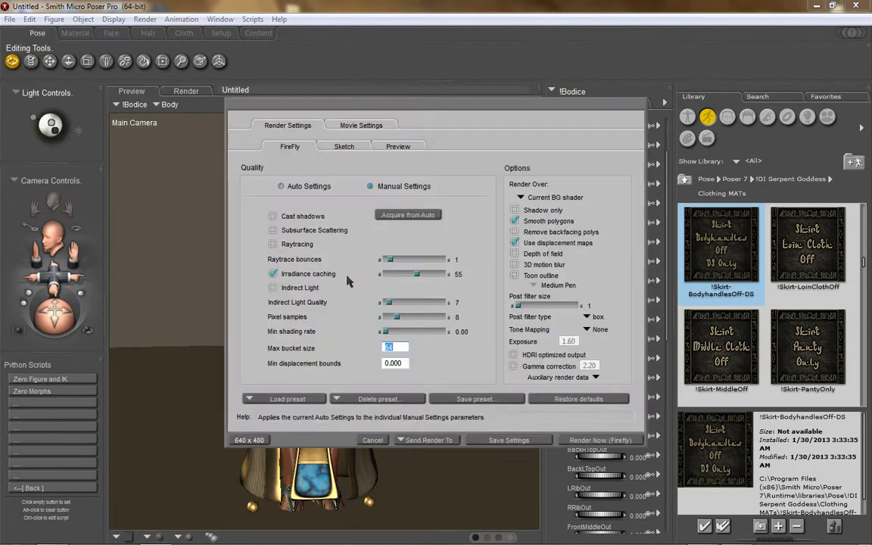
{"action": "left_click", "coordinate": [457, 400]}
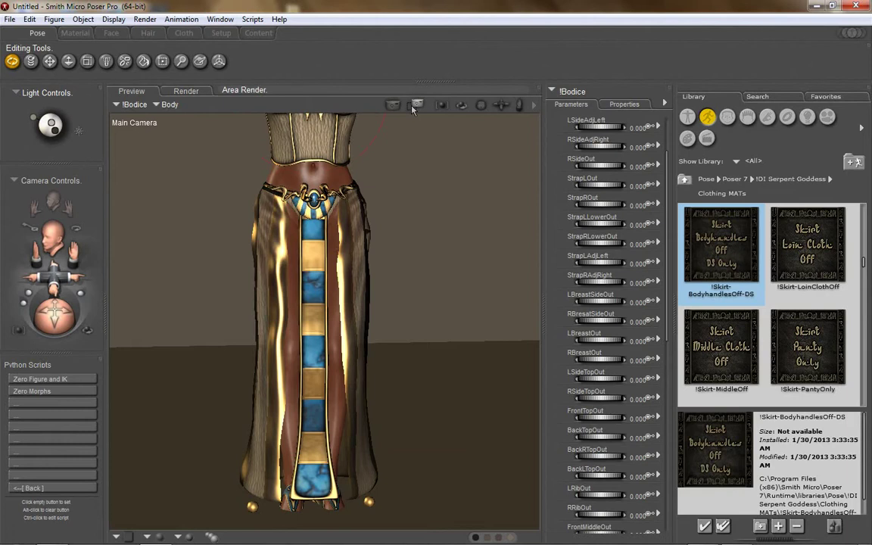
{"action": "left_click", "coordinate": [417, 104]}
{"action": "left_click_drag", "start_coordinate": [184, 419], "coordinate": [319, 489]}
{"action": "left_click_drag", "start_coordinate": [382, 540], "coordinate": [428, 522]}
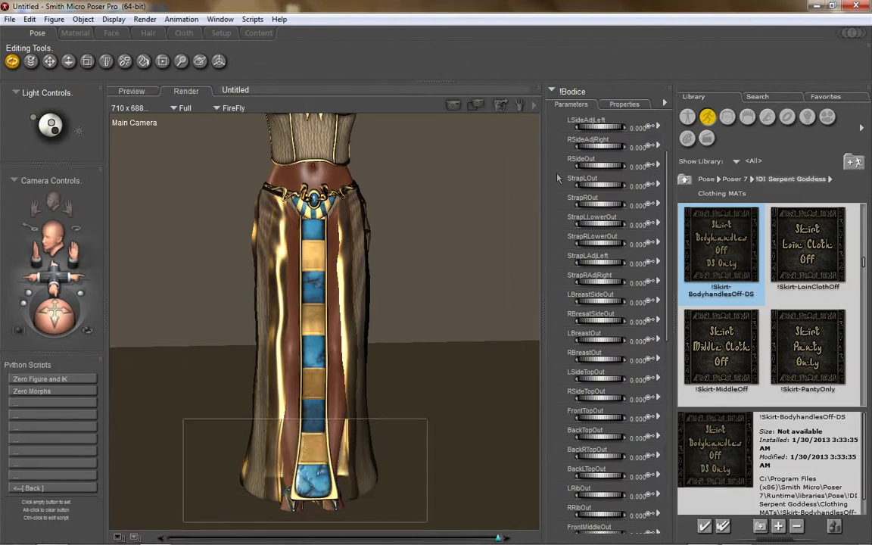
{"action": "left_click", "coordinate": [488, 150]}
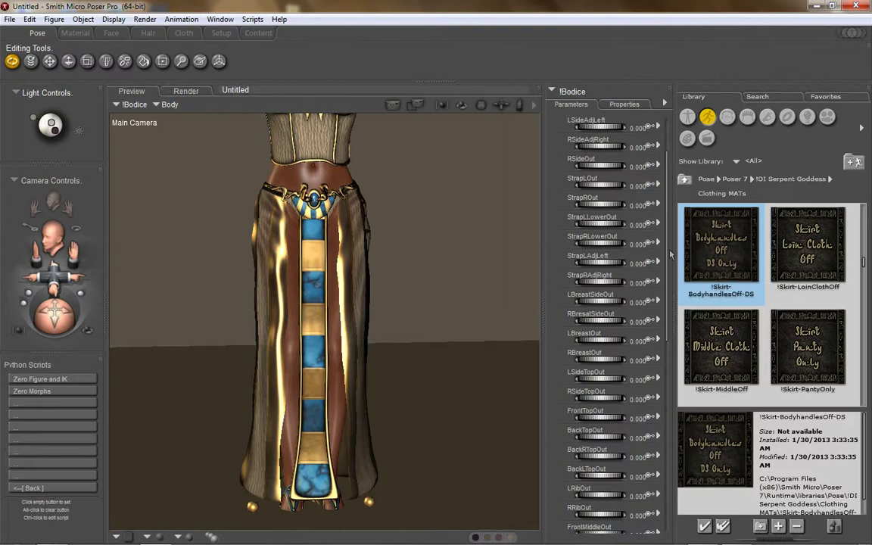
Select the skirt figure and apply the !Skirt-BackOff option to hide its back cloth, inspecting it from behind.
{"action": "left_click", "coordinate": [826, 269]}
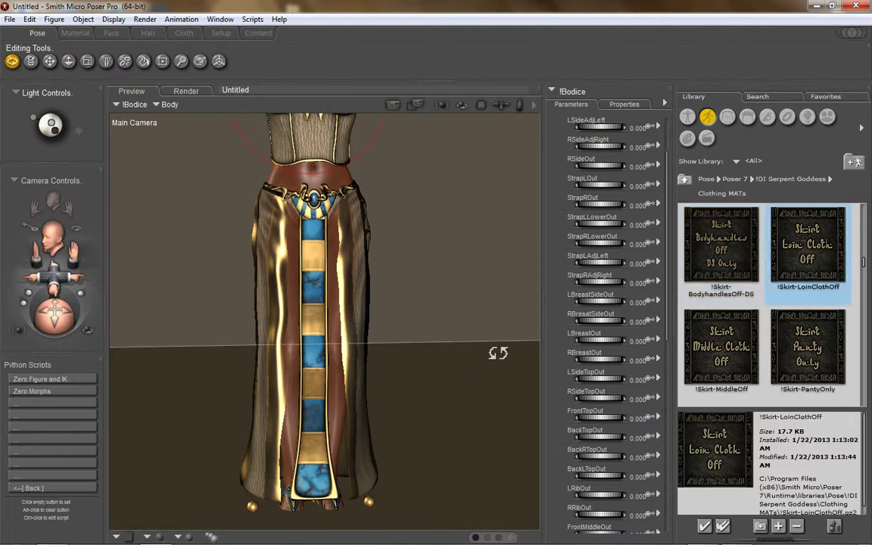
{"action": "left_click_drag", "start_coordinate": [53, 317], "coordinate": [83, 322]}
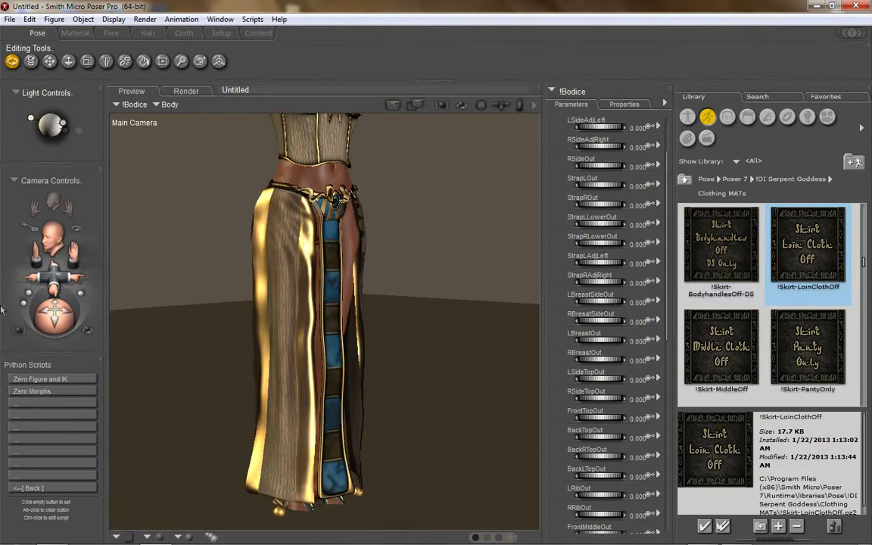
{"action": "mouse_move", "coordinate": [49, 299]}
{"action": "left_mouse_down"}
{"action": "mouse_move", "coordinate": [121, 322]}
{"action": "mouse_move", "coordinate": [487, 312]}
{"action": "mouse_move", "coordinate": [480, 327]}
{"action": "mouse_move", "coordinate": [460, 323]}
{"action": "mouse_move", "coordinate": [492, 319]}
{"action": "mouse_move", "coordinate": [479, 325]}
{"action": "left_mouse_up"}
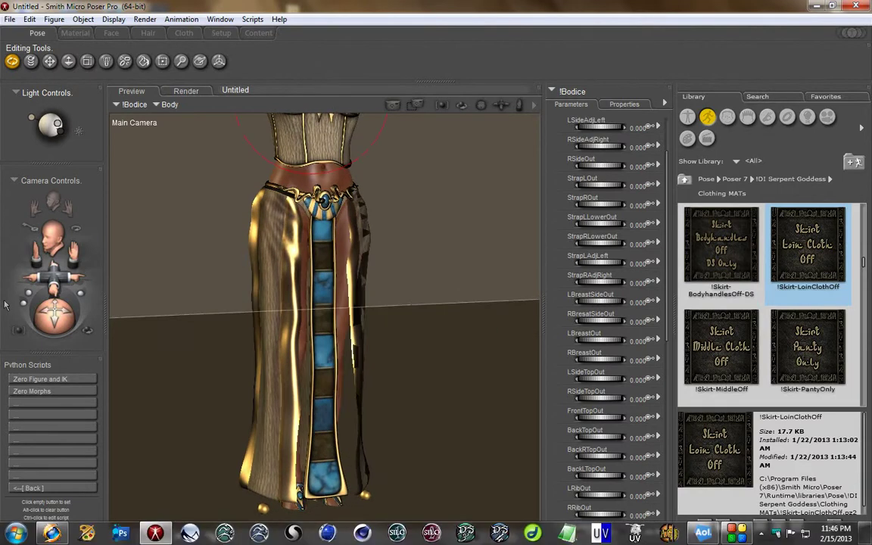
{"action": "left_click_drag", "start_coordinate": [72, 331], "coordinate": [142, 337]}
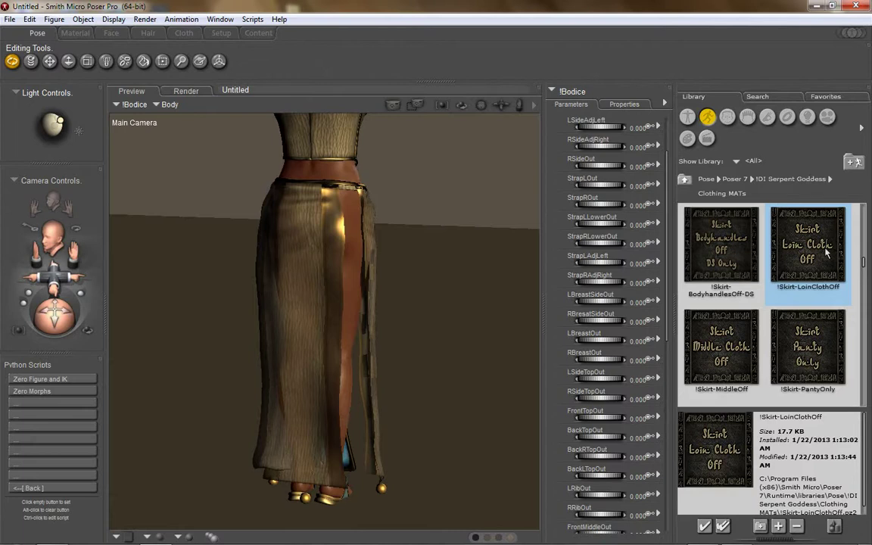
{"action": "scroll", "coordinate": [826, 253], "scroll_direction": "down", "scroll_amount": 2}
{"action": "scroll", "coordinate": [769, 371], "scroll_direction": "up", "scroll_amount": 2}
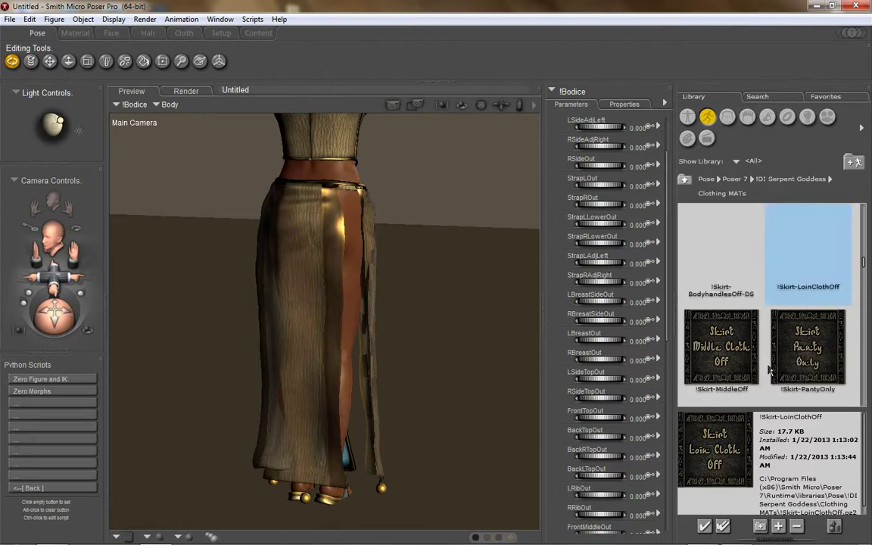
{"action": "scroll", "coordinate": [769, 371], "scroll_direction": "up", "scroll_amount": 2}
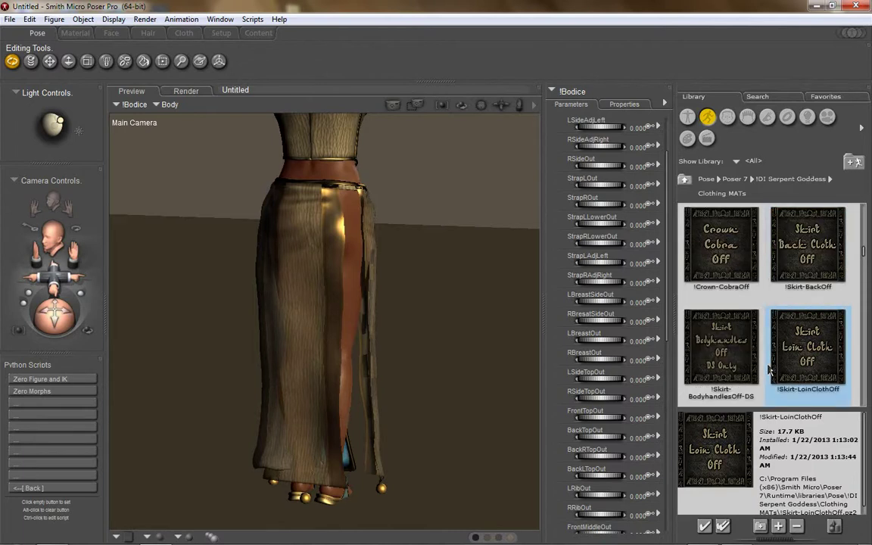
{"action": "left_click", "coordinate": [800, 234]}
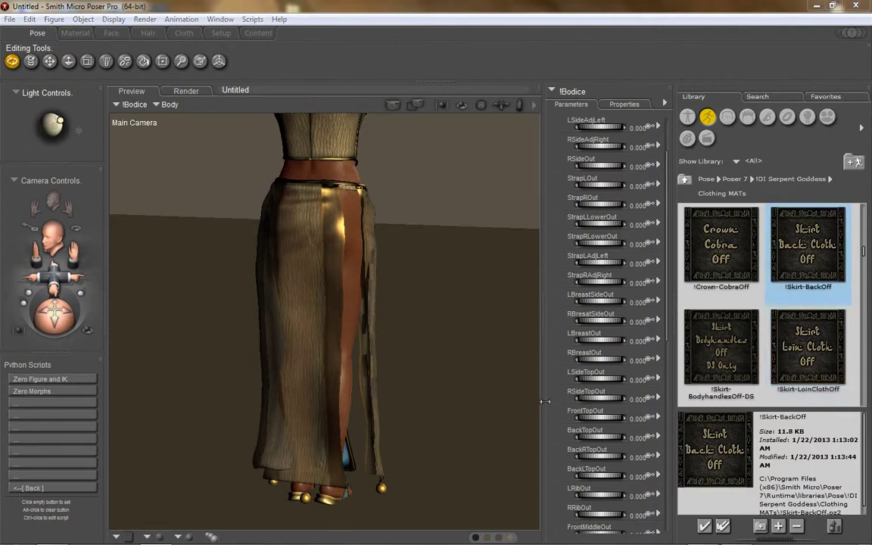
{"action": "left_click", "coordinate": [381, 345]}
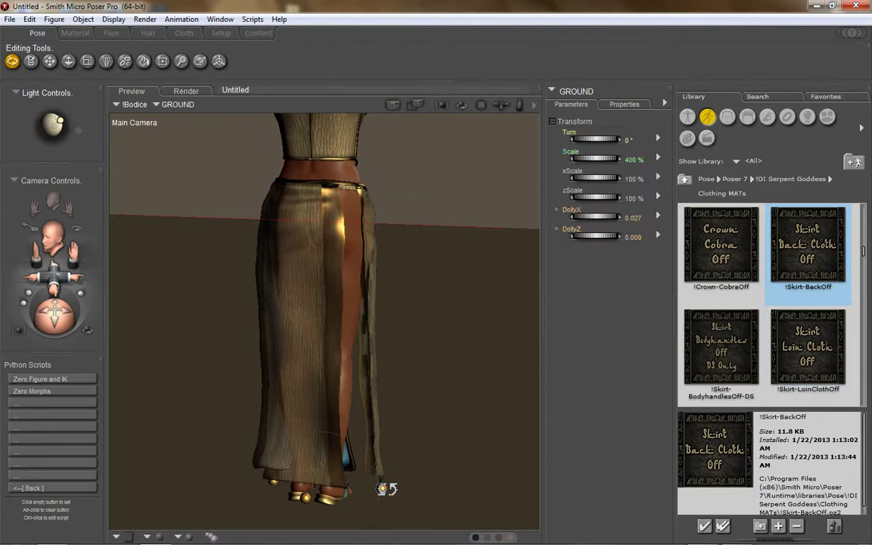
{"action": "left_click", "coordinate": [384, 487]}
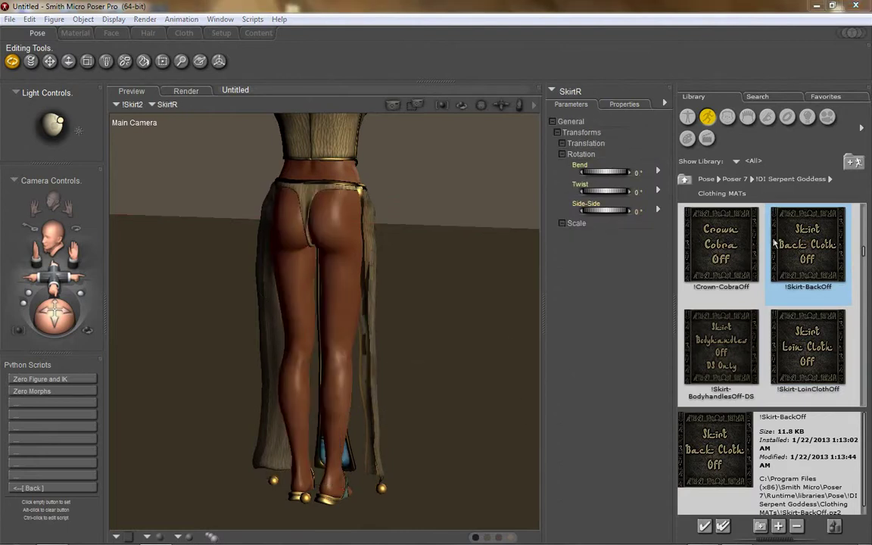
{"action": "left_click_drag", "start_coordinate": [50, 309], "coordinate": [31, 321]}
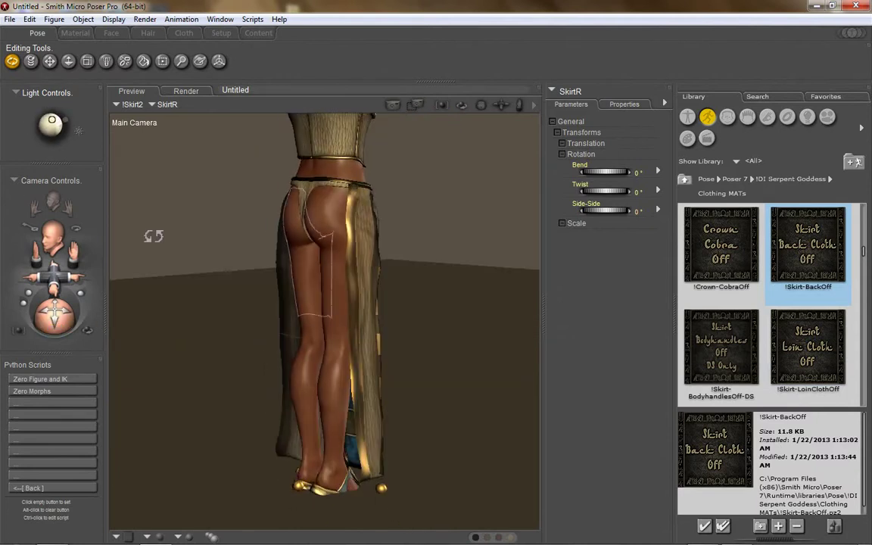
{"action": "mouse_move", "coordinate": [54, 282]}
{"action": "left_mouse_down"}
{"action": "mouse_move", "coordinate": [64, 318]}
{"action": "mouse_move", "coordinate": [53, 317]}
{"action": "mouse_move", "coordinate": [73, 311]}
{"action": "mouse_move", "coordinate": [112, 322]}
{"action": "mouse_move", "coordinate": [23, 287]}
{"action": "mouse_move", "coordinate": [53, 298]}
{"action": "left_mouse_up"}
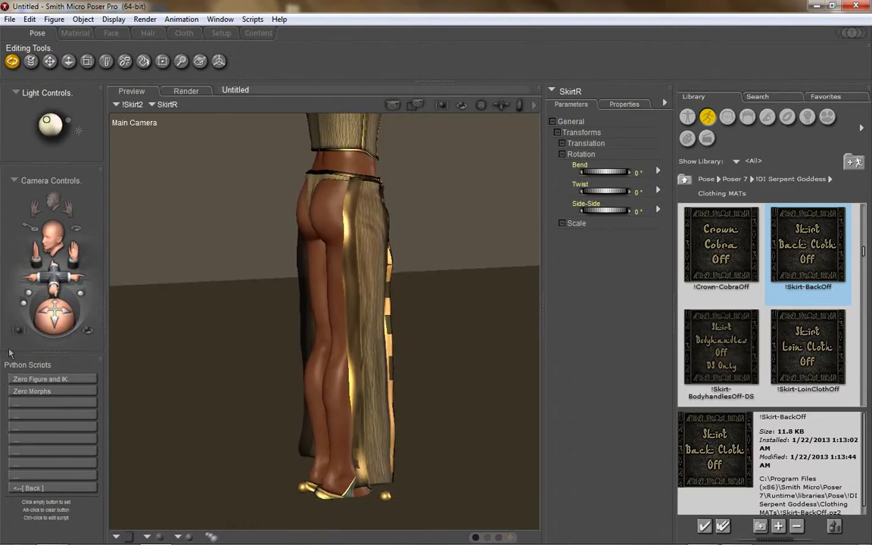
Restore the full skirt by applying the Skirt-GoddessOfTheSun material.
{"action": "left_click", "coordinate": [721, 347]}
{"action": "scroll", "coordinate": [761, 359], "scroll_direction": "down", "scroll_amount": 5}
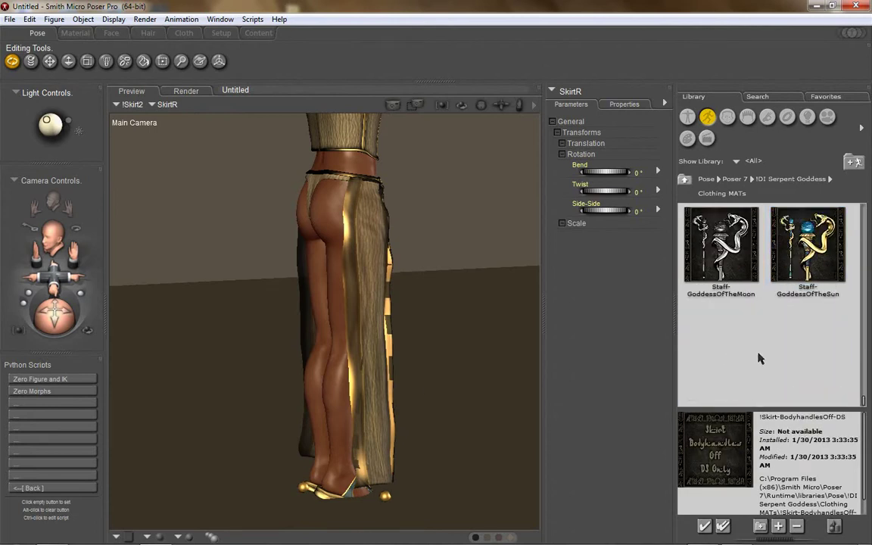
{"action": "scroll", "coordinate": [761, 359], "scroll_direction": "up", "scroll_amount": 1}
{"action": "left_click", "coordinate": [738, 260]}
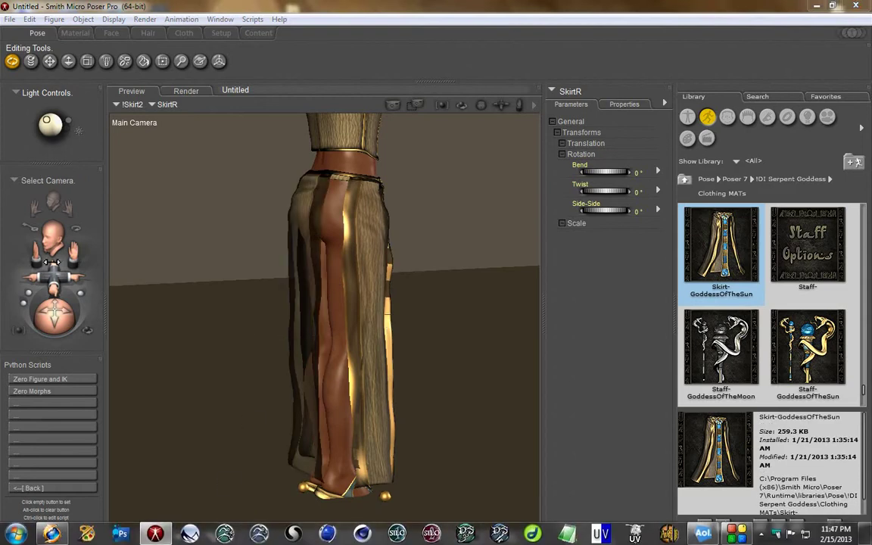
Apply the !Skirt-SidesOff option to hide the skirt's side cloths and view the figure from the front.
{"action": "left_click_drag", "start_coordinate": [55, 320], "coordinate": [9, 326]}
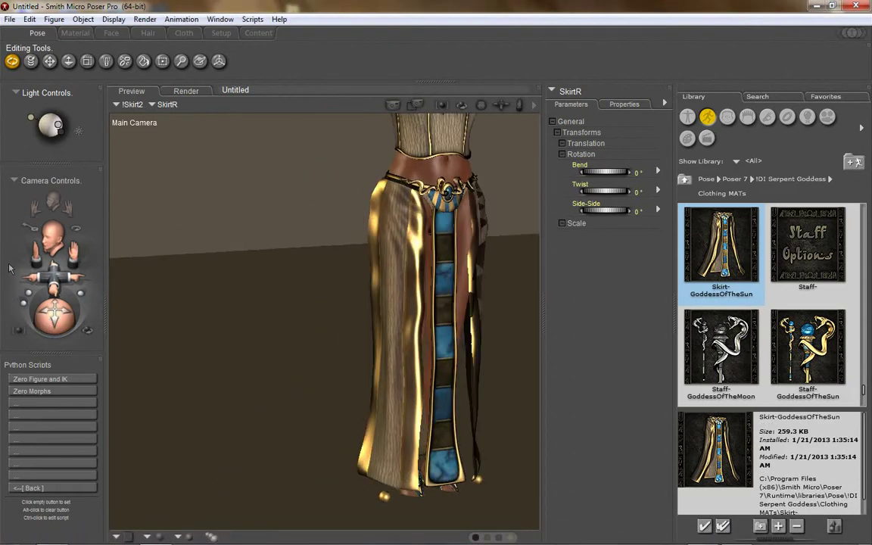
{"action": "left_click_drag", "start_coordinate": [56, 276], "coordinate": [6, 277]}
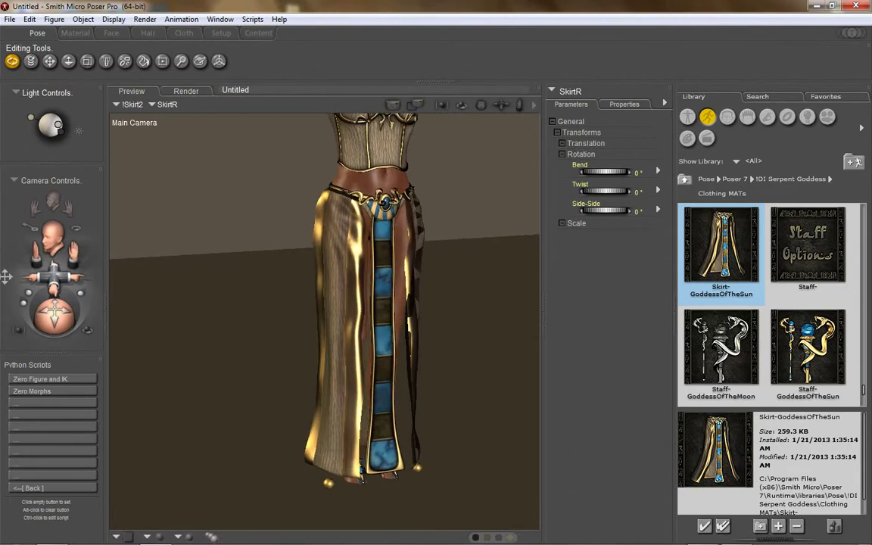
{"action": "left_click_drag", "start_coordinate": [51, 302], "coordinate": [190, 323]}
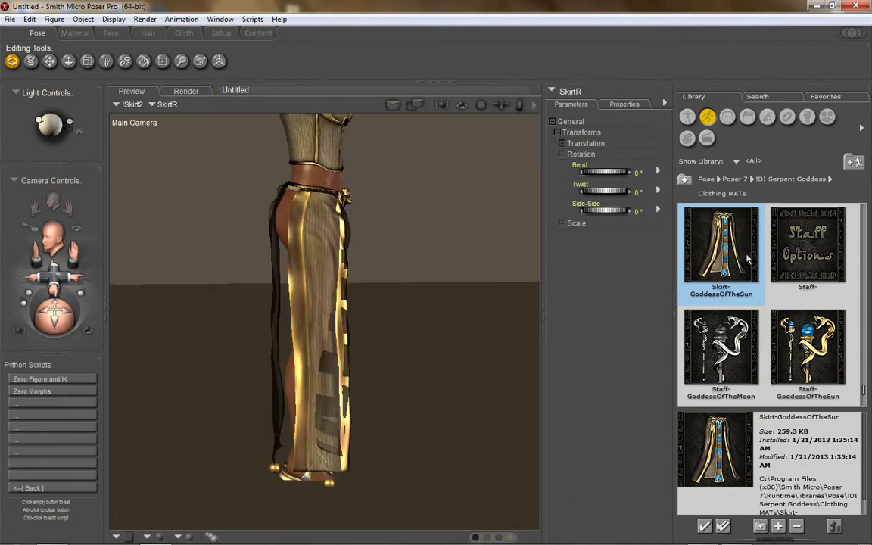
{"action": "scroll", "coordinate": [749, 260], "scroll_direction": "up", "scroll_amount": 5}
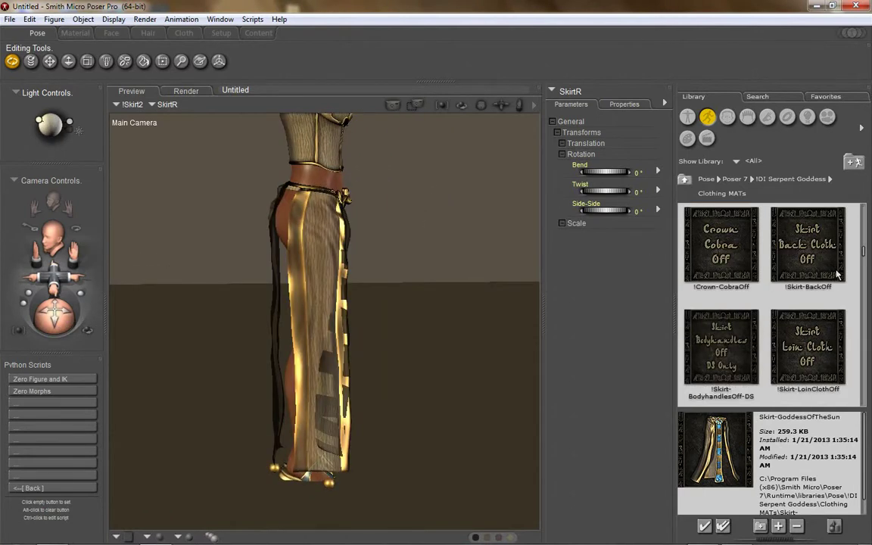
{"action": "scroll", "coordinate": [838, 274], "scroll_direction": "down", "scroll_amount": 1}
{"action": "scroll", "coordinate": [838, 326], "scroll_direction": "down", "scroll_amount": 1}
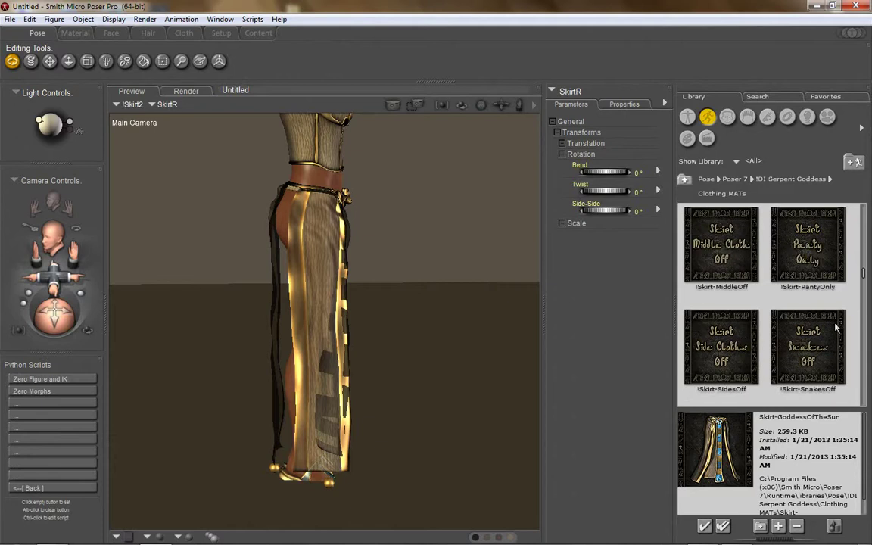
{"action": "left_click", "coordinate": [710, 356]}
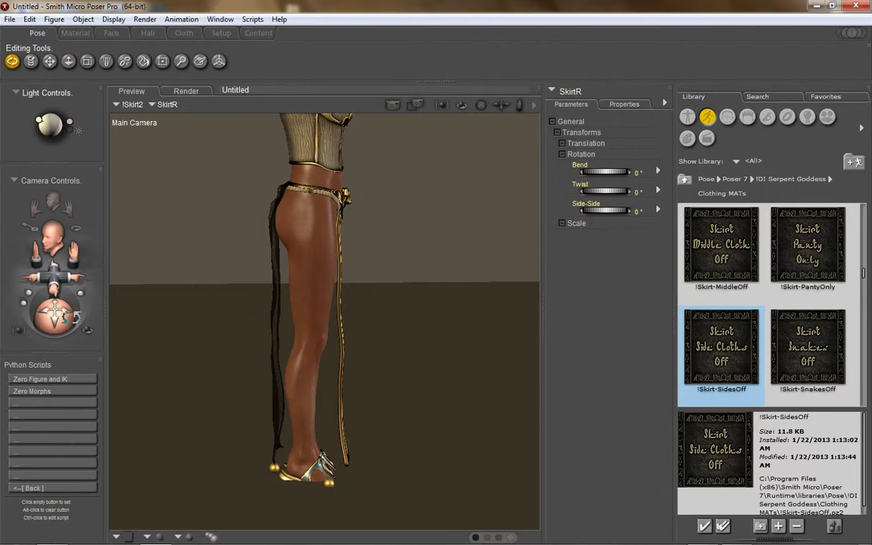
{"action": "left_click_drag", "start_coordinate": [76, 318], "coordinate": [21, 313]}
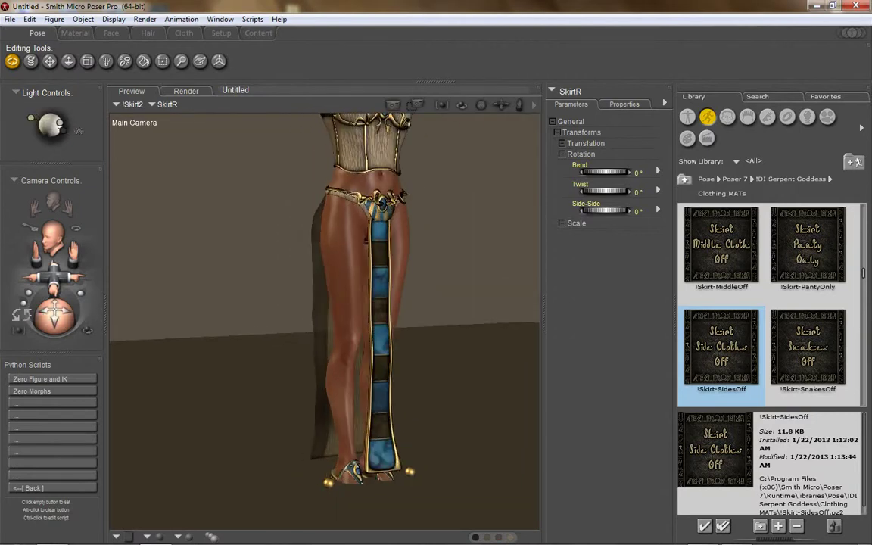
Reapply the Skirt-GoddessOfTheSun material to bring back the skirt's side cloths.
{"action": "left_click", "coordinate": [800, 331]}
{"action": "scroll", "coordinate": [749, 347], "scroll_direction": "down", "scroll_amount": 5}
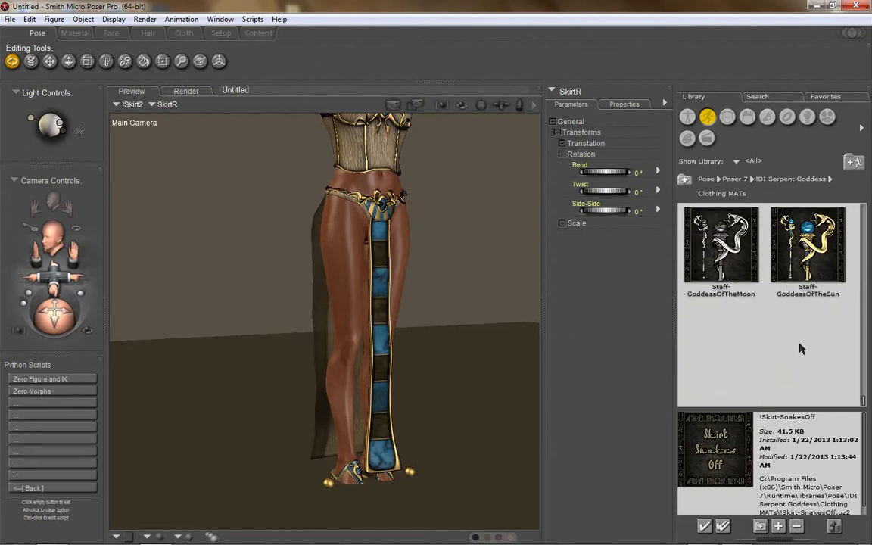
{"action": "left_click", "coordinate": [723, 372]}
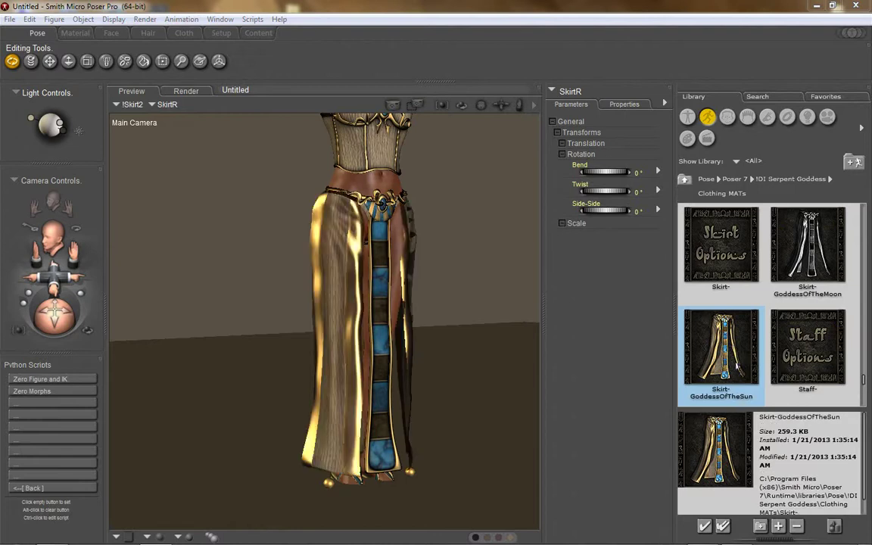
Apply the !Skirt-MiddleOff option to hide the skirt's middle cloths and inspect the remaining trim from the front.
{"action": "scroll", "coordinate": [739, 354], "scroll_direction": "up", "scroll_amount": 3}
{"action": "scroll", "coordinate": [732, 354], "scroll_direction": "up", "scroll_amount": 6}
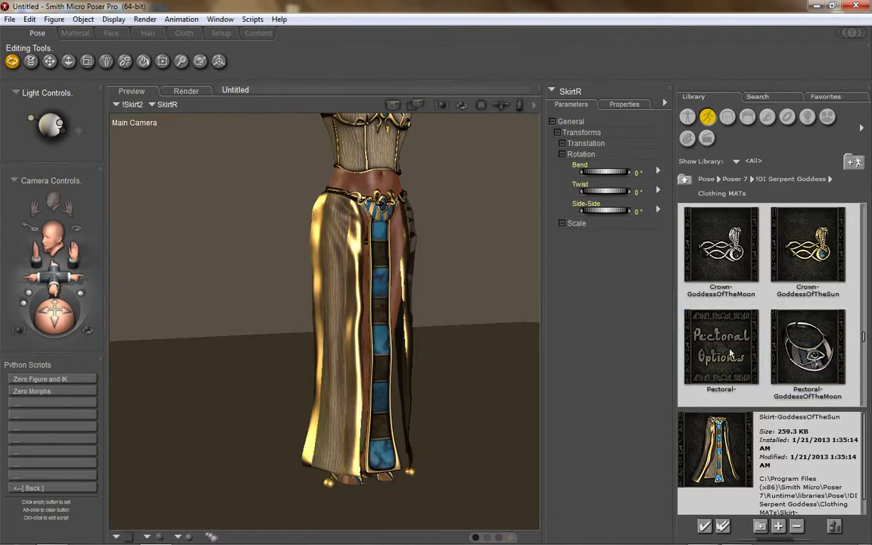
{"action": "scroll", "coordinate": [731, 353], "scroll_direction": "down", "scroll_amount": 1}
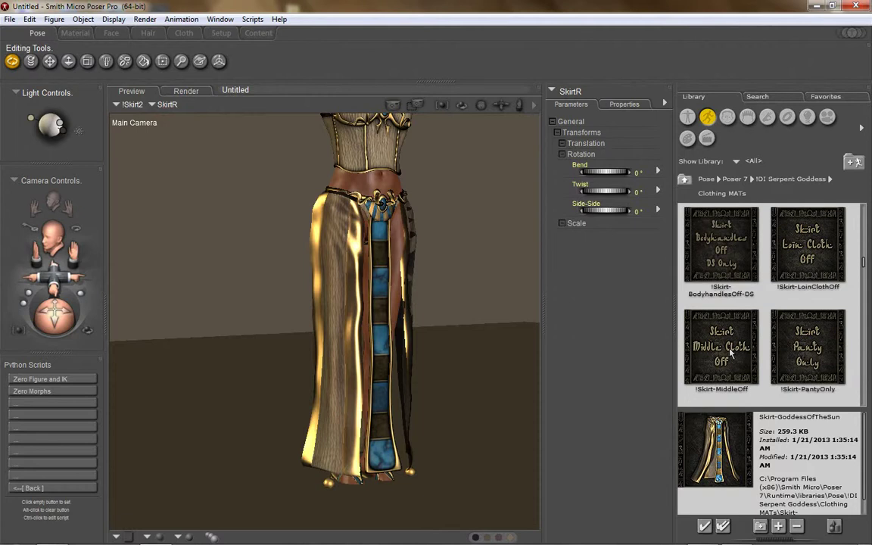
{"action": "scroll", "coordinate": [762, 362], "scroll_direction": "down", "scroll_amount": 1}
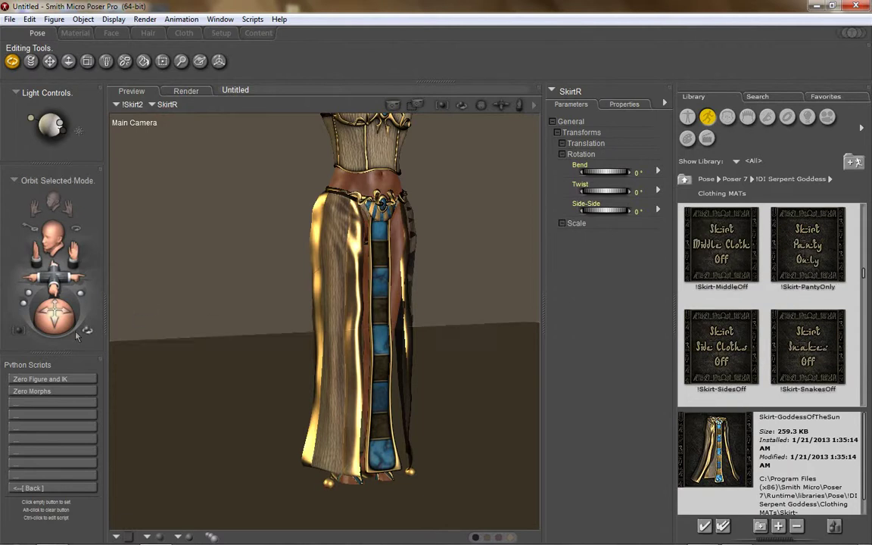
{"action": "left_click_drag", "start_coordinate": [55, 297], "coordinate": [72, 325]}
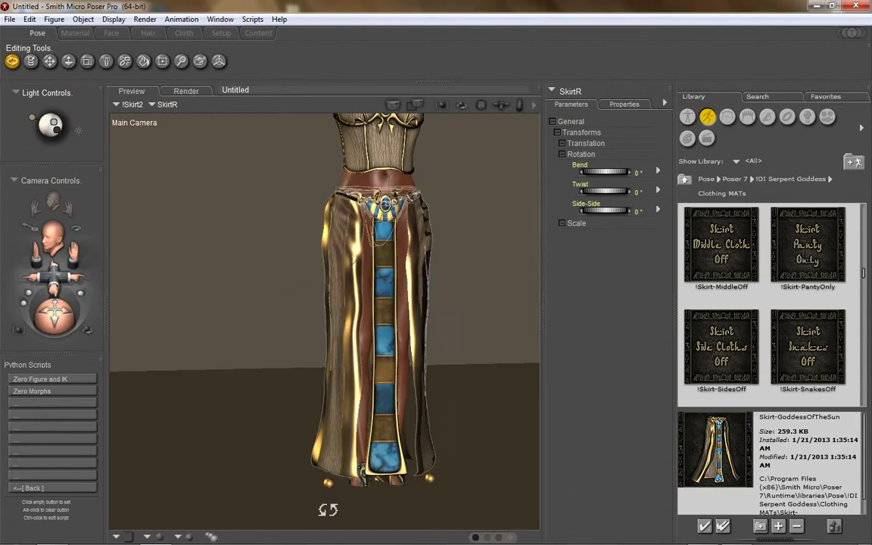
{"action": "left_click_drag", "start_coordinate": [54, 310], "coordinate": [290, 331]}
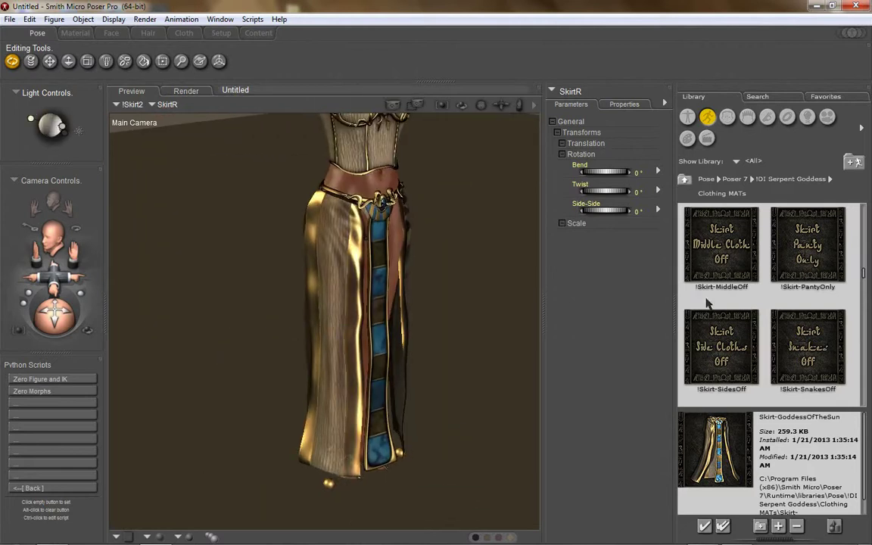
{"action": "left_click", "coordinate": [722, 244]}
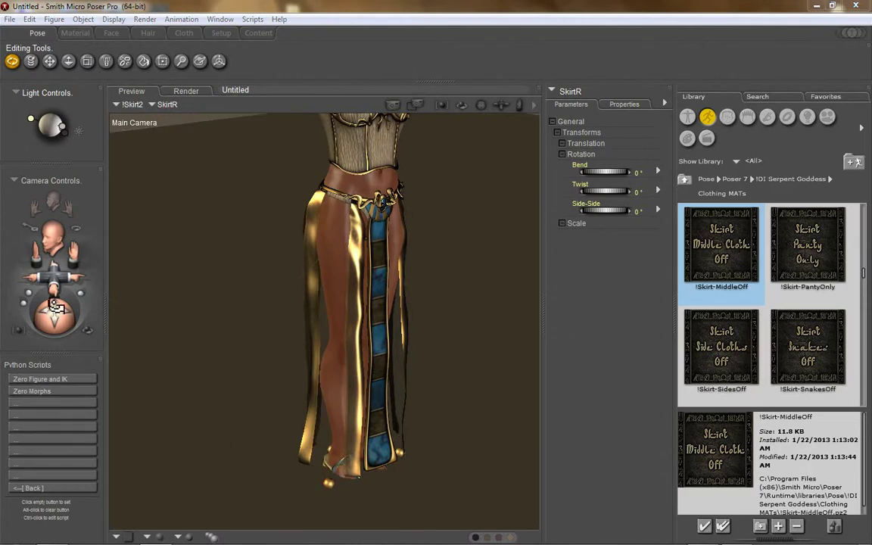
{"action": "mouse_move", "coordinate": [56, 307]}
{"action": "left_mouse_down"}
{"action": "mouse_move", "coordinate": [272, 306]}
{"action": "mouse_move", "coordinate": [247, 302]}
{"action": "left_mouse_up"}
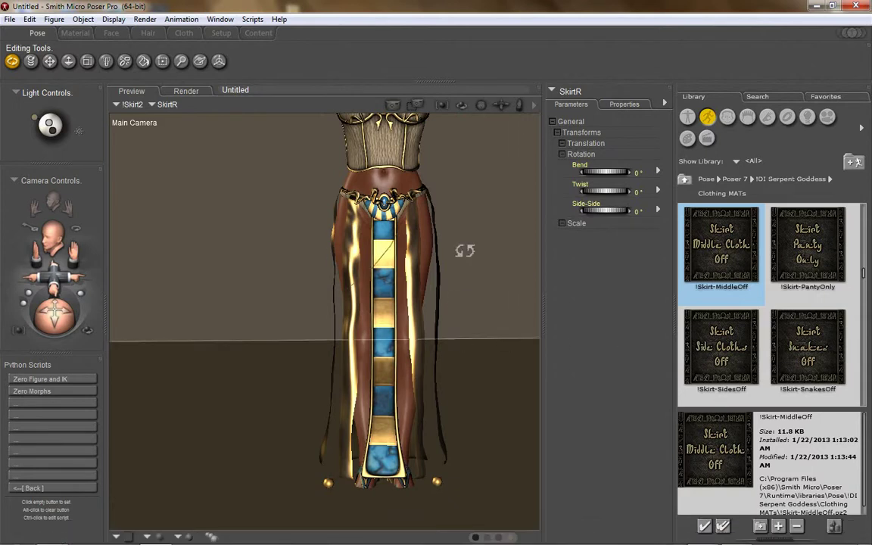
Apply the !Skirt-PantyOnly option to the skirt, and restore the full skirt with the Skirt-GoddessOfTheSun material.
{"action": "double_click", "coordinate": [826, 247]}
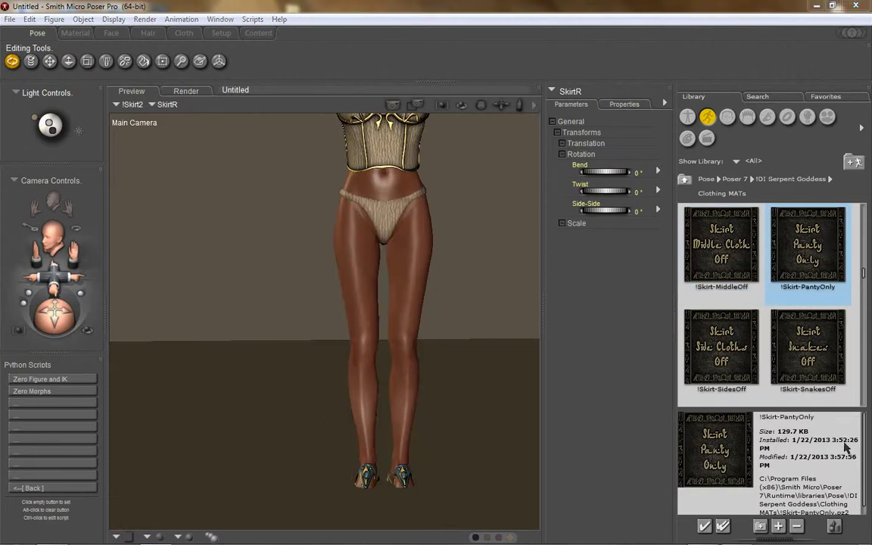
{"action": "scroll", "coordinate": [795, 310], "scroll_direction": "down", "scroll_amount": 5}
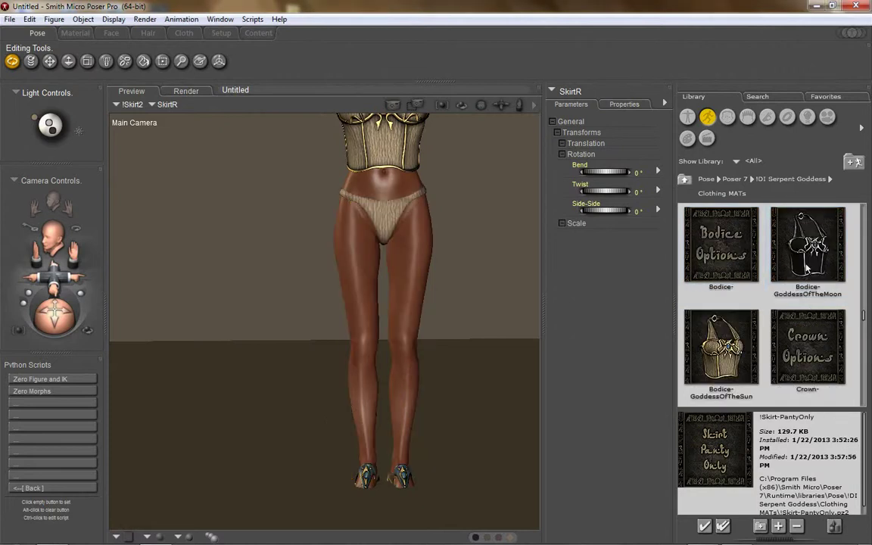
{"action": "scroll", "coordinate": [790, 306], "scroll_direction": "down", "scroll_amount": 1}
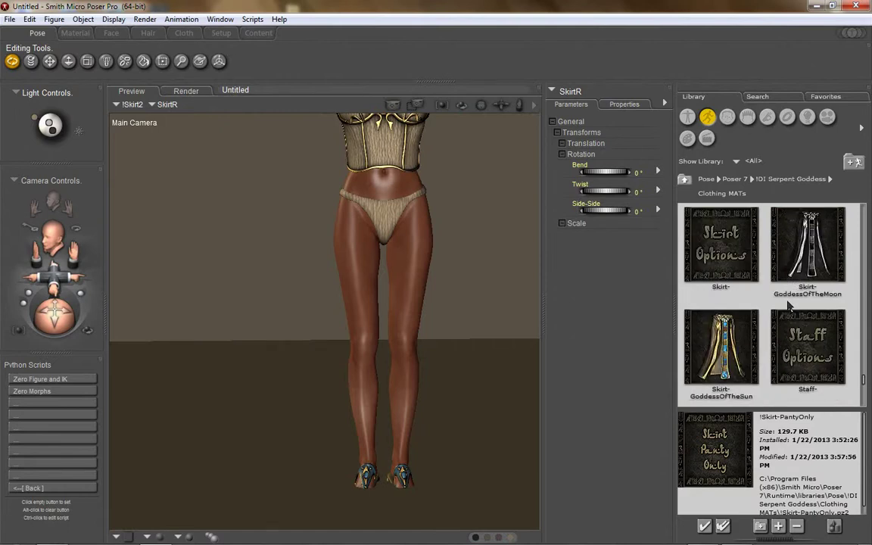
{"action": "double_click", "coordinate": [729, 350]}
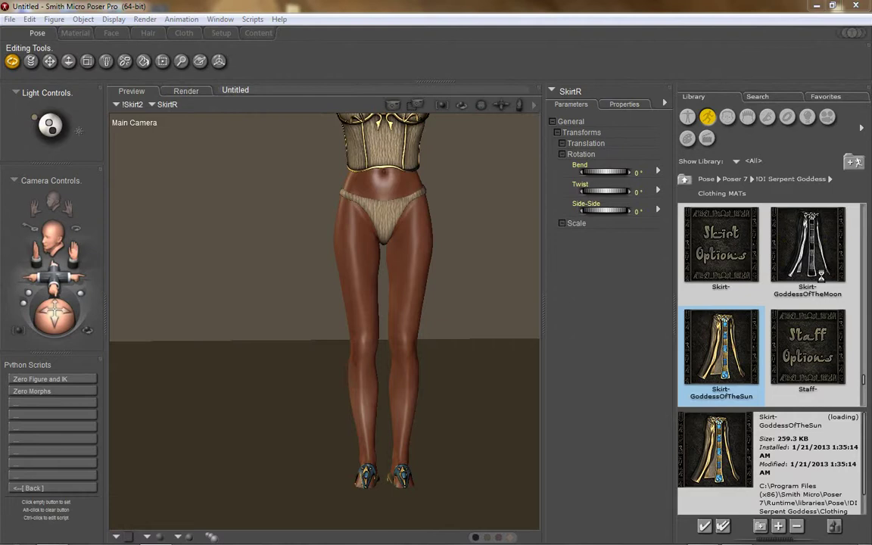
Apply the !Skirt-LoinClothOff option to hide the skirt's loin cloth and inspect the skirt from the front.
{"action": "scroll", "coordinate": [821, 275], "scroll_direction": "up", "scroll_amount": 2}
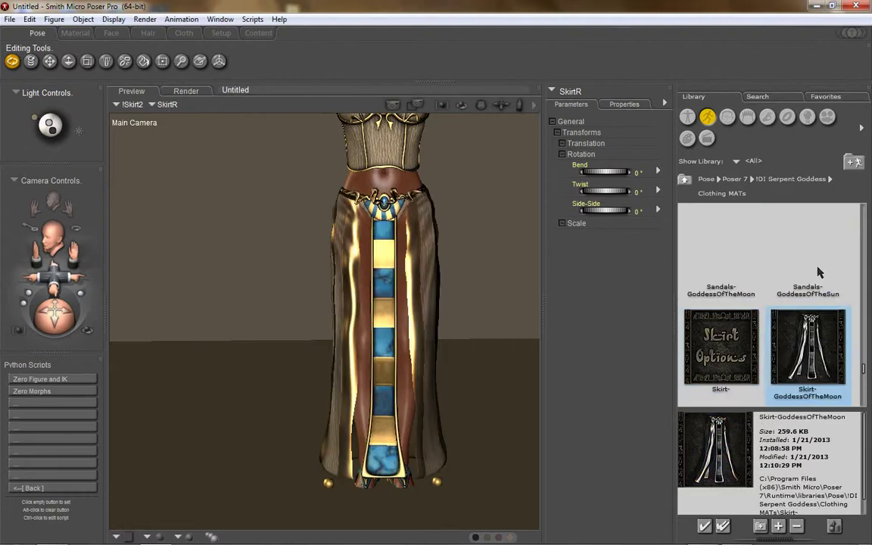
{"action": "scroll", "coordinate": [819, 273], "scroll_direction": "up", "scroll_amount": 5}
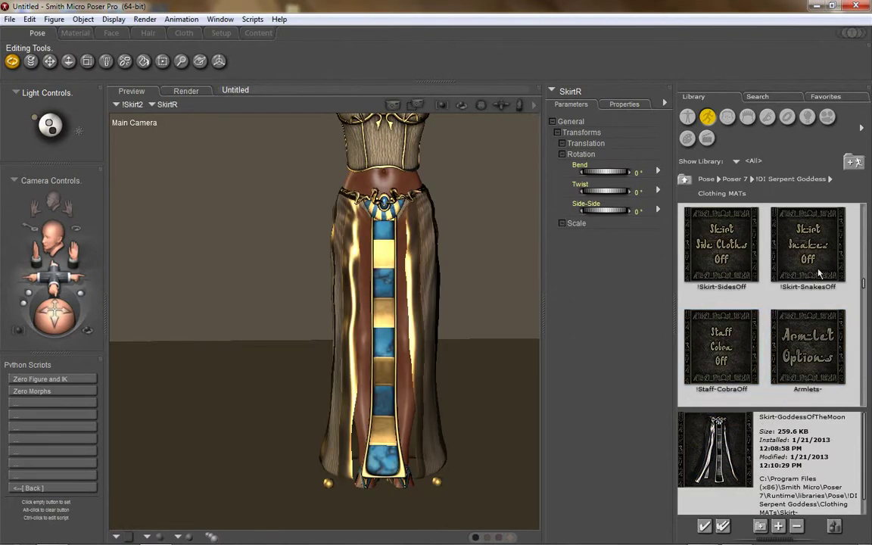
{"action": "scroll", "coordinate": [820, 274], "scroll_direction": "up", "scroll_amount": 1}
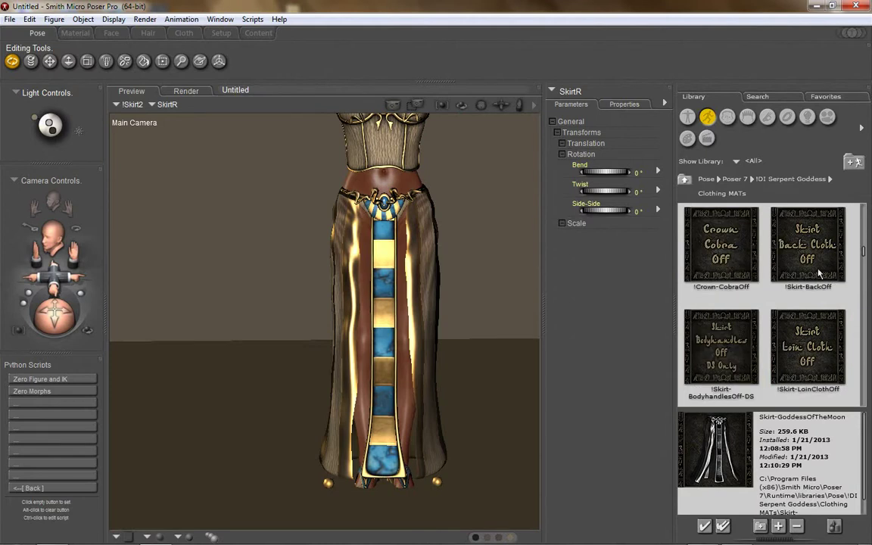
{"action": "left_click", "coordinate": [813, 342]}
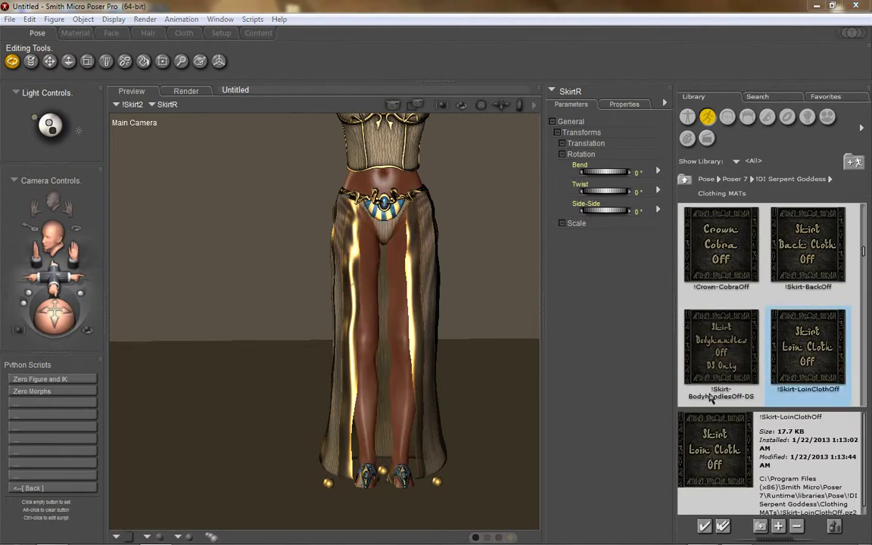
{"action": "left_click_drag", "start_coordinate": [55, 293], "coordinate": [54, 271]}
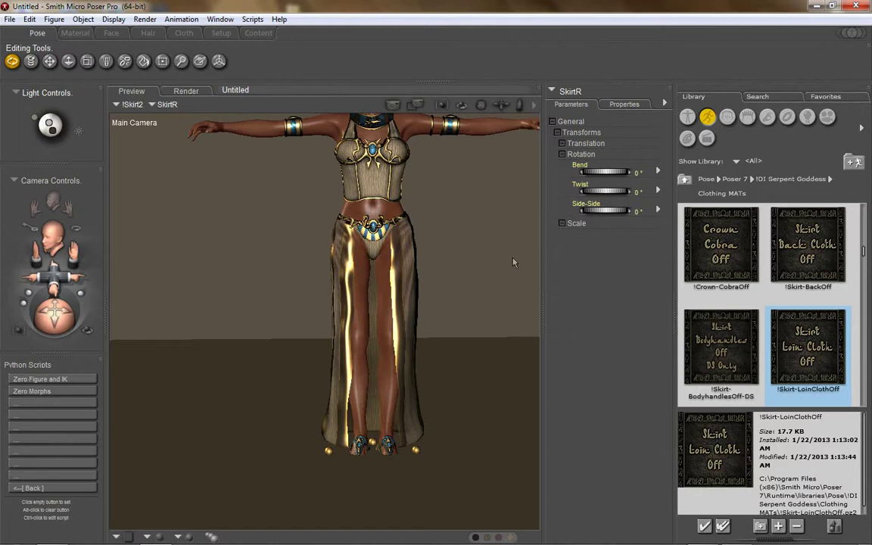
{"action": "left_click_drag", "start_coordinate": [54, 290], "coordinate": [6, 330]}
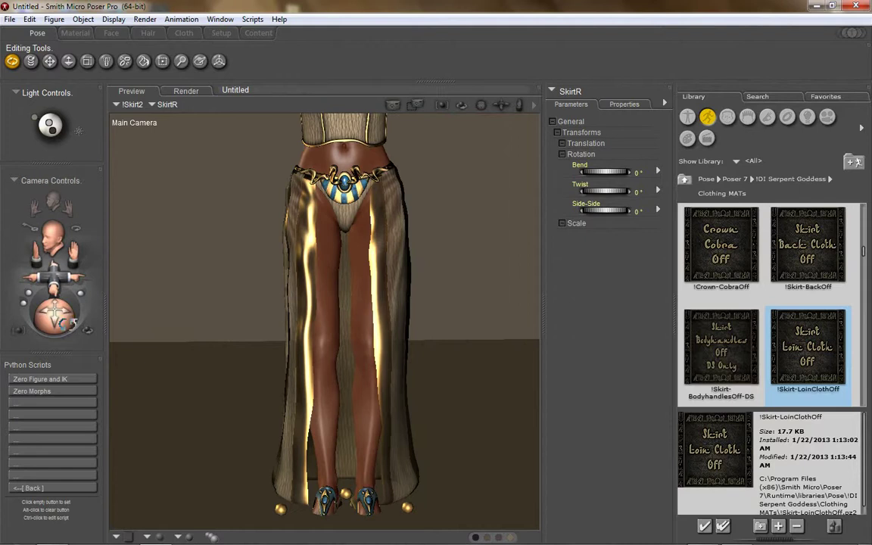
{"action": "mouse_move", "coordinate": [72, 326]}
{"action": "left_mouse_down"}
{"action": "mouse_move", "coordinate": [177, 321]}
{"action": "mouse_move", "coordinate": [89, 334]}
{"action": "mouse_move", "coordinate": [74, 324]}
{"action": "left_mouse_up"}
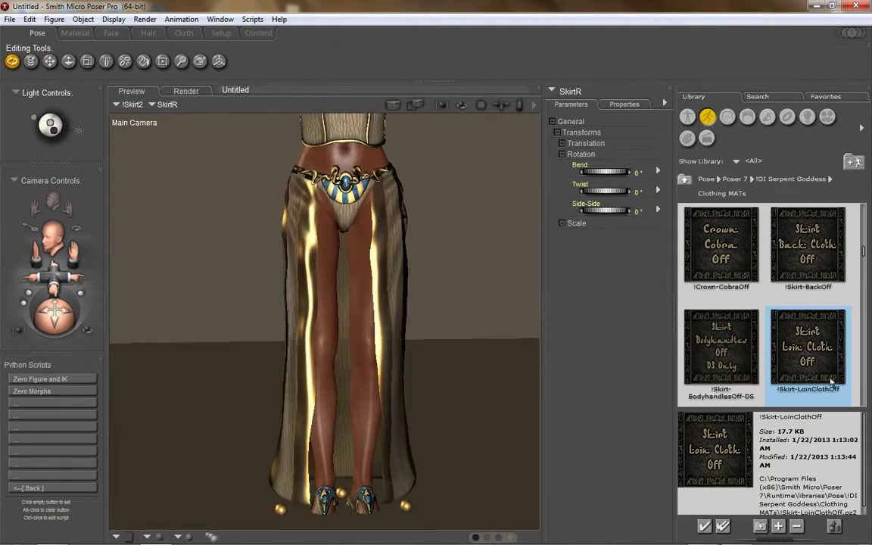
Reapply the Skirt-GoddessOfTheSun material to bring back the loin cloth, with the whole figure framed from head to feet.
{"action": "scroll", "coordinate": [828, 350], "scroll_direction": "down", "scroll_amount": 2}
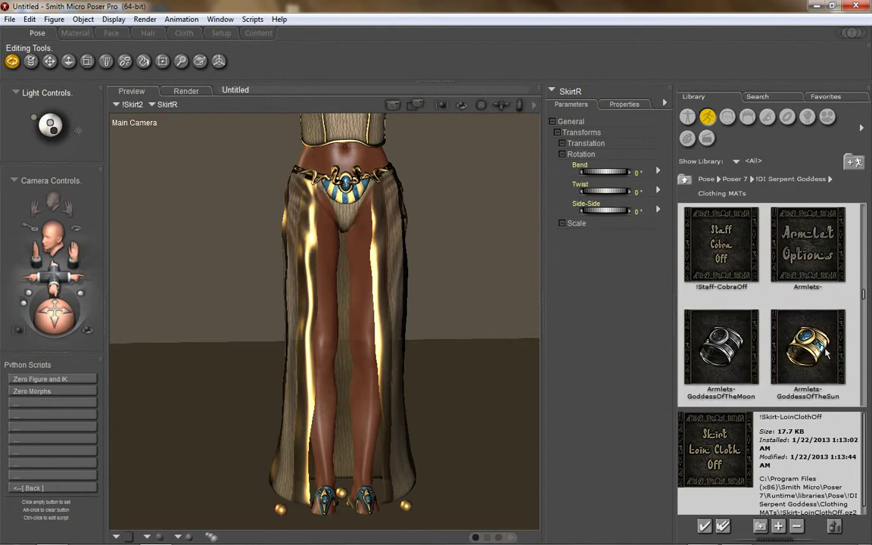
{"action": "left_click_drag", "start_coordinate": [54, 279], "coordinate": [51, 236]}
{"action": "left_click_drag", "start_coordinate": [62, 321], "coordinate": [285, 325]}
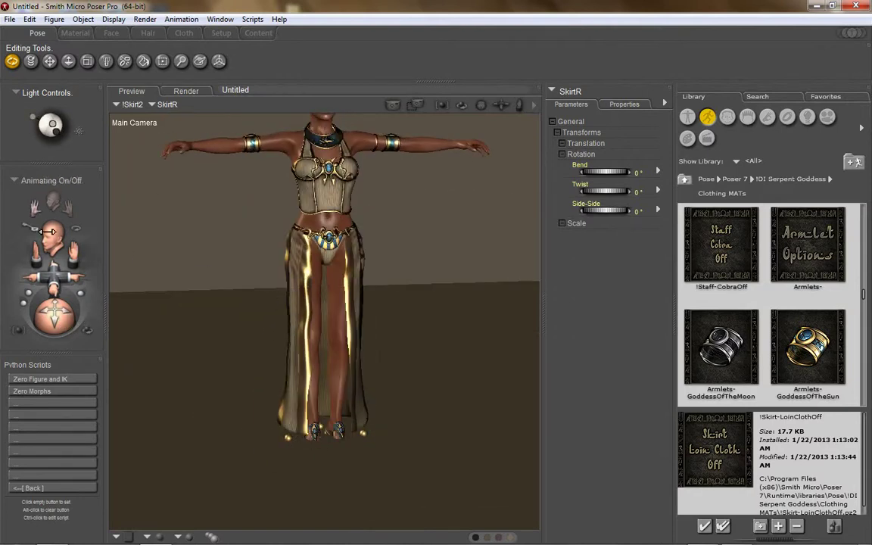
{"action": "left_click_drag", "start_coordinate": [73, 237], "coordinate": [79, 312]}
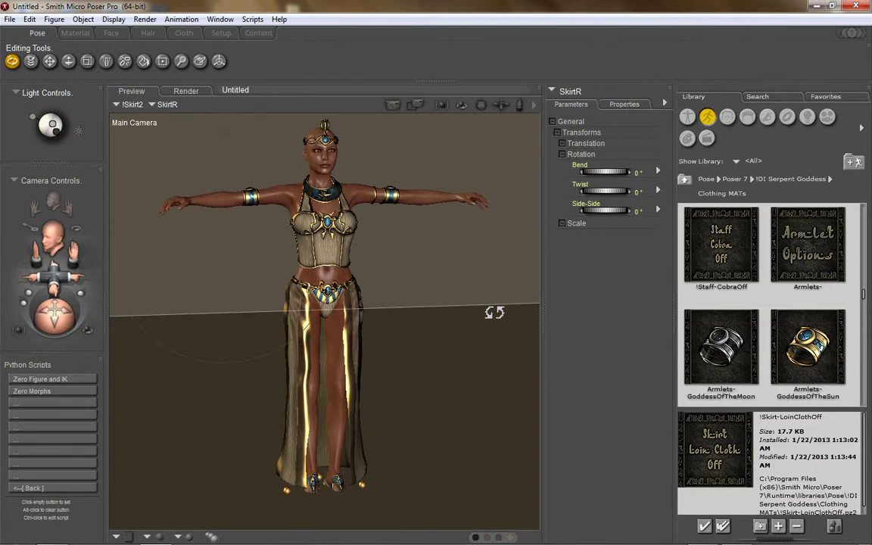
{"action": "left_click", "coordinate": [798, 356]}
{"action": "scroll", "coordinate": [798, 356], "scroll_direction": "down", "scroll_amount": 5}
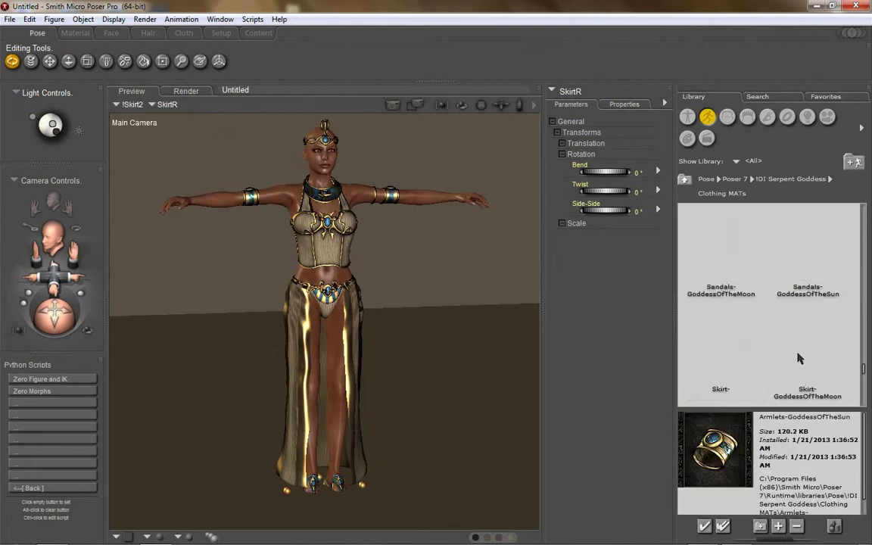
{"action": "left_click", "coordinate": [729, 355]}
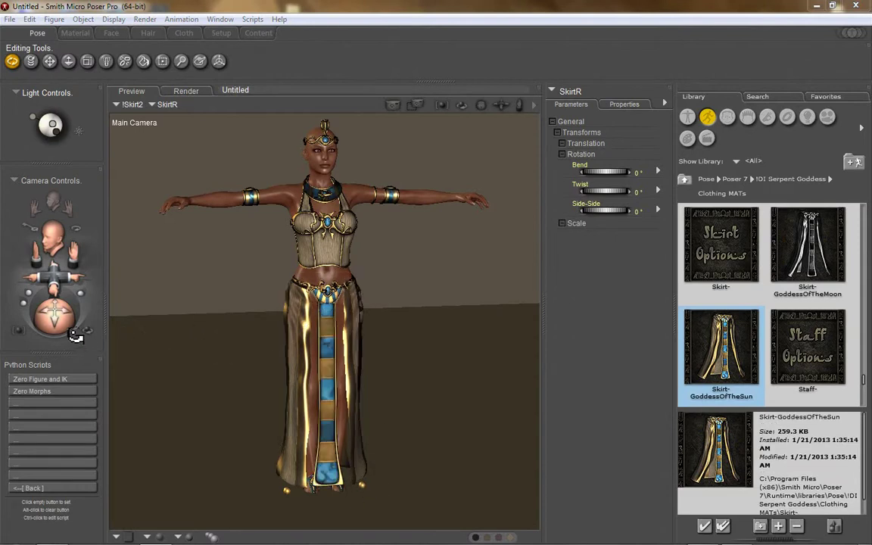
{"action": "left_click_drag", "start_coordinate": [65, 306], "coordinate": [54, 333]}
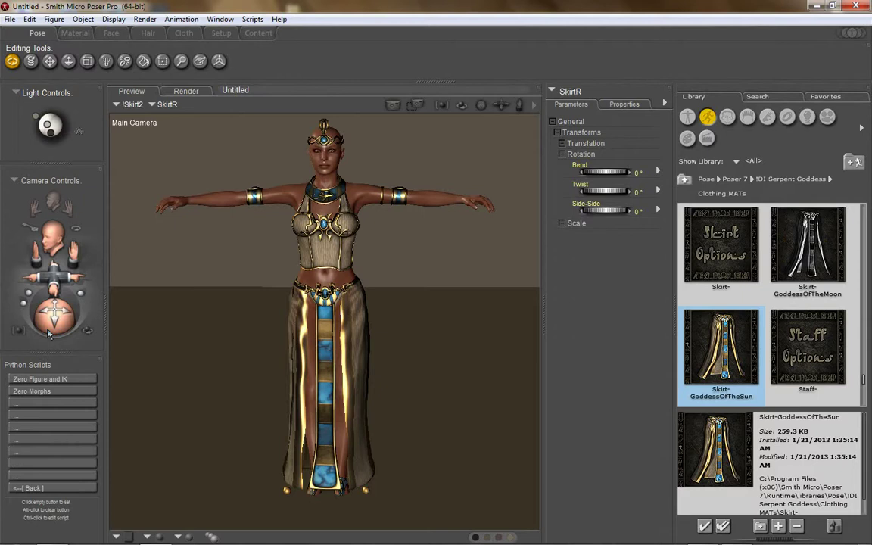
{"action": "left_click_drag", "start_coordinate": [57, 304], "coordinate": [66, 327]}
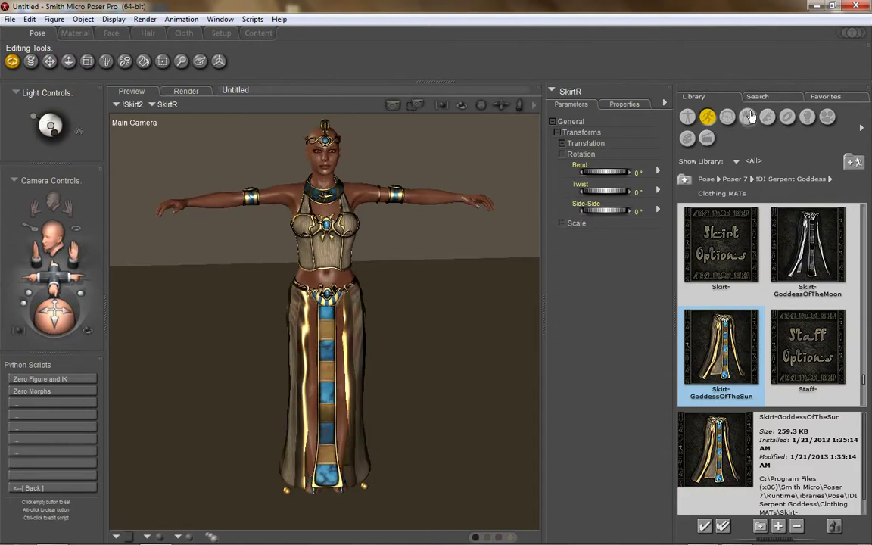
Open the GOTD folder of the Clothing MATs and select the figure's bodice.
{"action": "scroll", "coordinate": [772, 252], "scroll_direction": "up", "scroll_amount": 3}
{"action": "scroll", "coordinate": [773, 252], "scroll_direction": "up", "scroll_amount": 5}
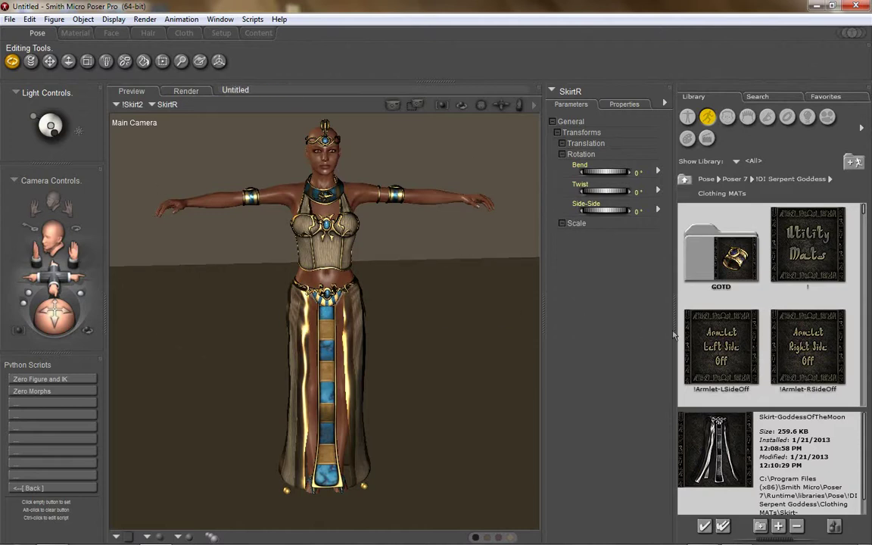
{"action": "left_click", "coordinate": [722, 292]}
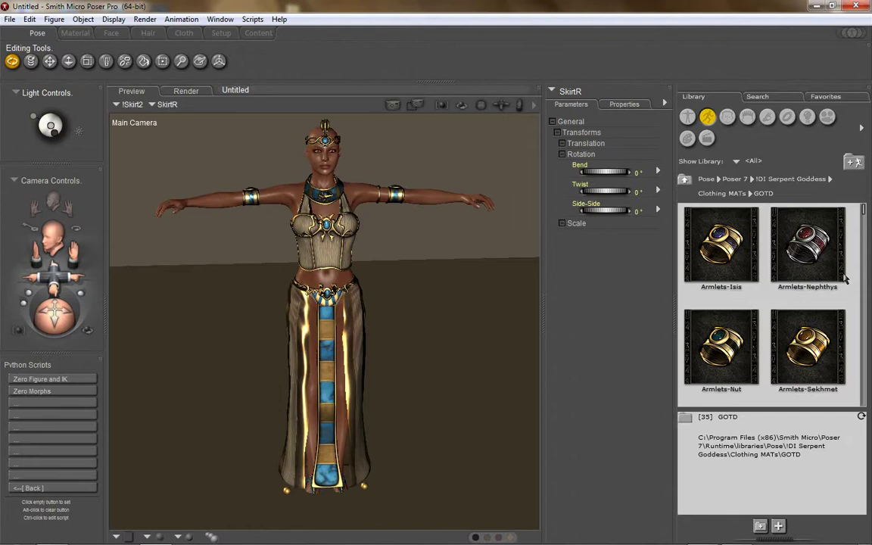
{"action": "scroll", "coordinate": [831, 281], "scroll_direction": "down", "scroll_amount": 1}
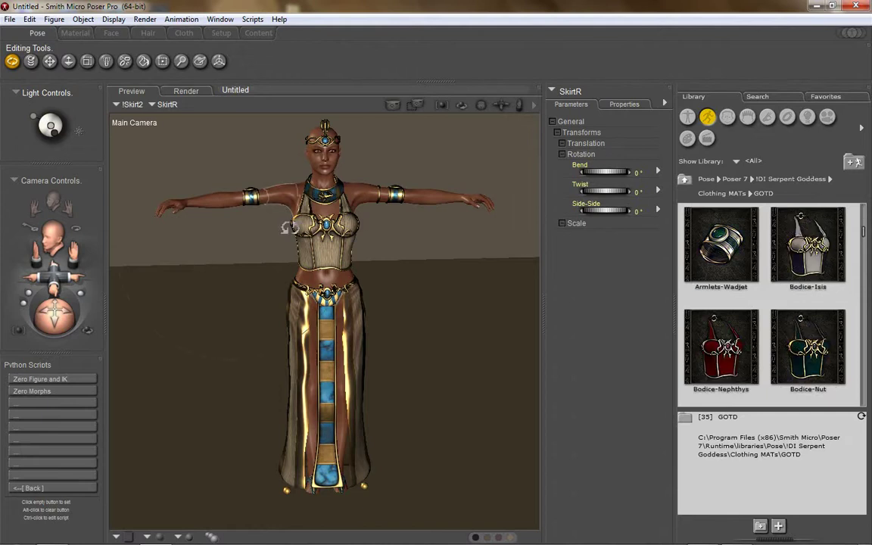
{"action": "left_click", "coordinate": [321, 226]}
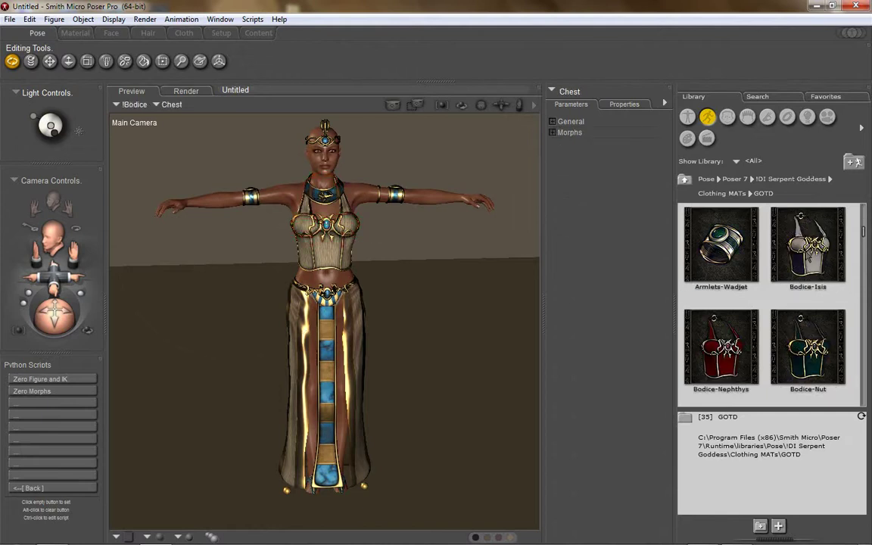
Try the Bodice-Isis, Bodice-Nephthys and Bodice-Nut materials on the bodice in turn, viewing the last one closer.
{"action": "left_click", "coordinate": [806, 253]}
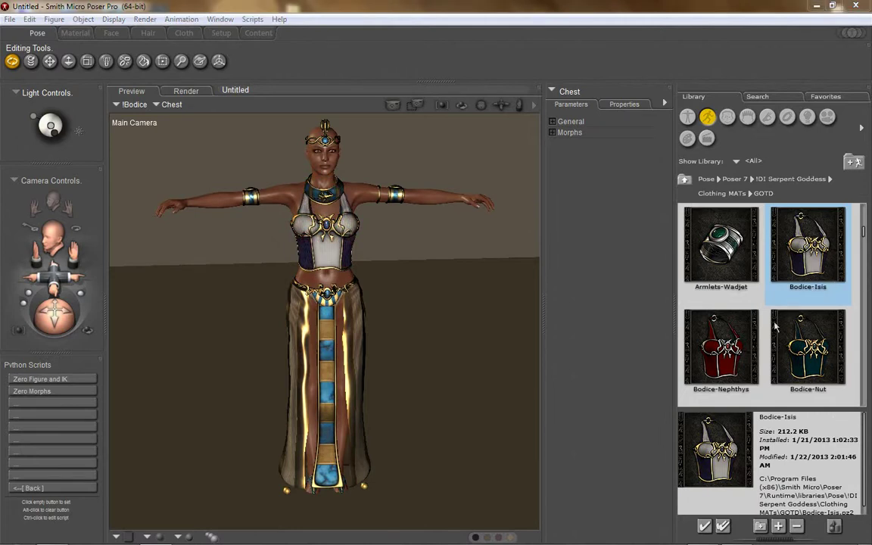
{"action": "double_click", "coordinate": [731, 345]}
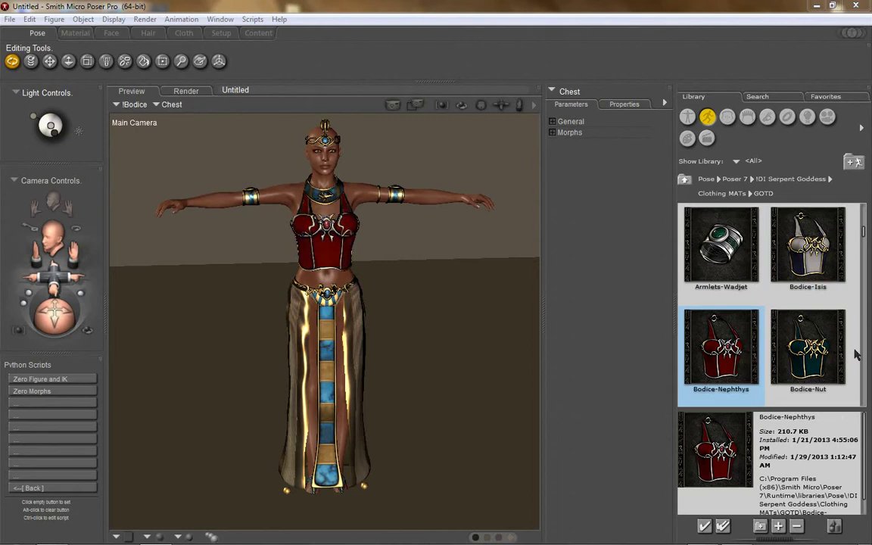
{"action": "double_click", "coordinate": [808, 349]}
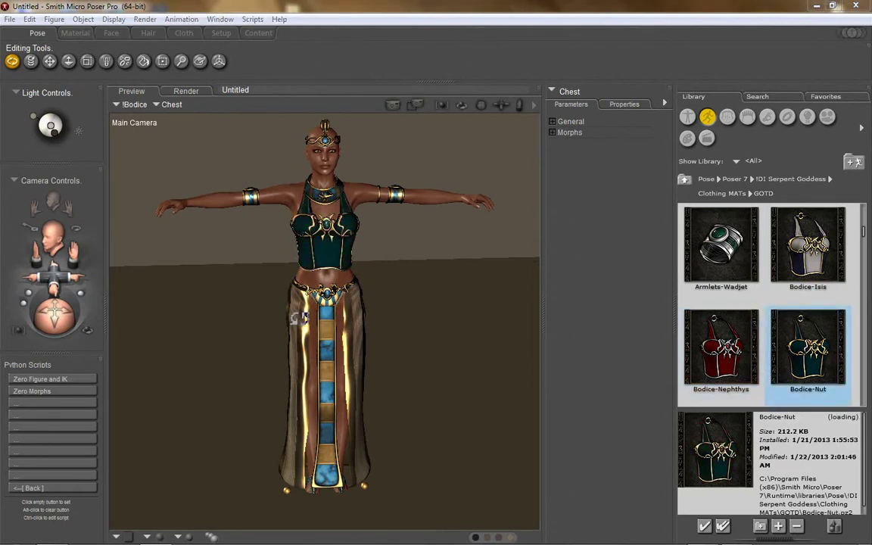
{"action": "mouse_move", "coordinate": [55, 316]}
{"action": "left_mouse_down"}
{"action": "mouse_move", "coordinate": [56, 286]}
{"action": "mouse_move", "coordinate": [52, 315]}
{"action": "left_mouse_up"}
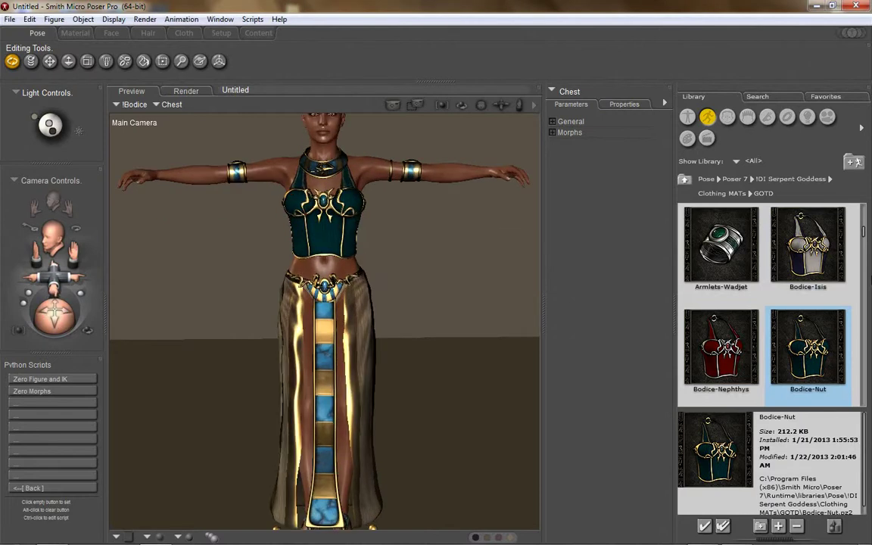
Try the Bodice-Sekhmet material on the bodice and replace it with Bodice-Wadjet.
{"action": "scroll", "coordinate": [818, 362], "scroll_direction": "down", "scroll_amount": 1}
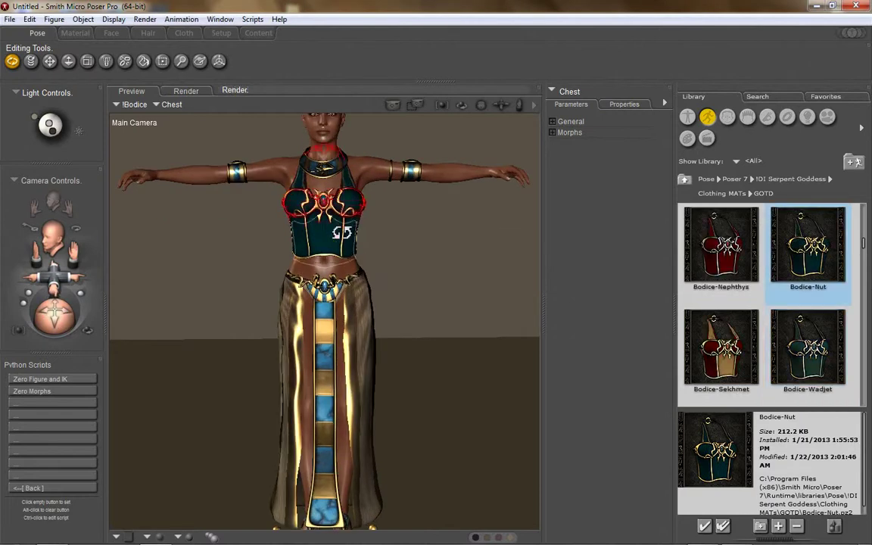
{"action": "double_click", "coordinate": [712, 365]}
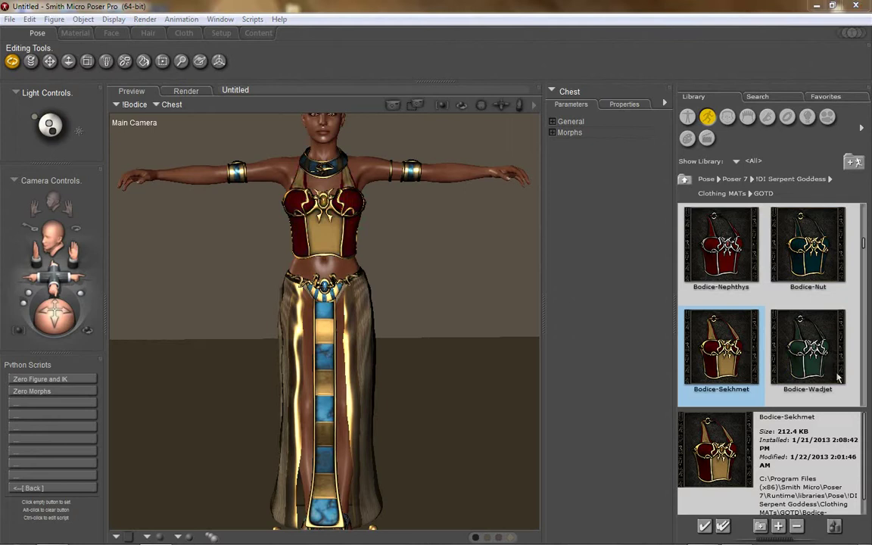
{"action": "double_click", "coordinate": [817, 362]}
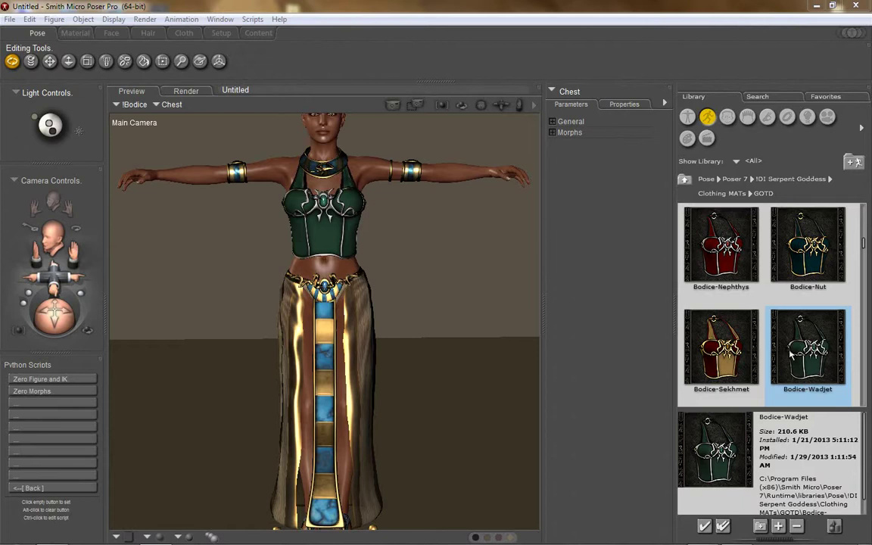
Browse the GOTD folder's materials for the armlets, bodice, crown, pectoral, sandals, skirt and staff.
{"action": "scroll", "coordinate": [790, 352], "scroll_direction": "up", "scroll_amount": 2}
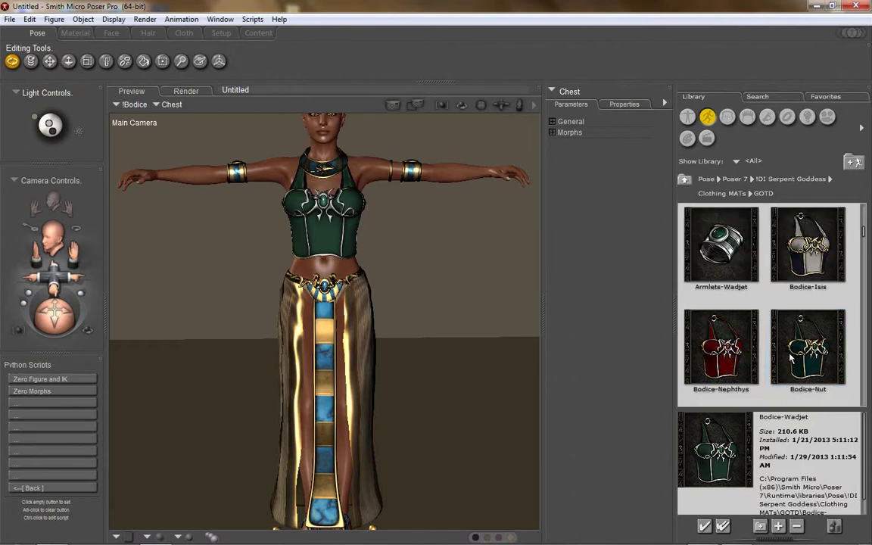
{"action": "scroll", "coordinate": [791, 360], "scroll_direction": "up", "scroll_amount": 2}
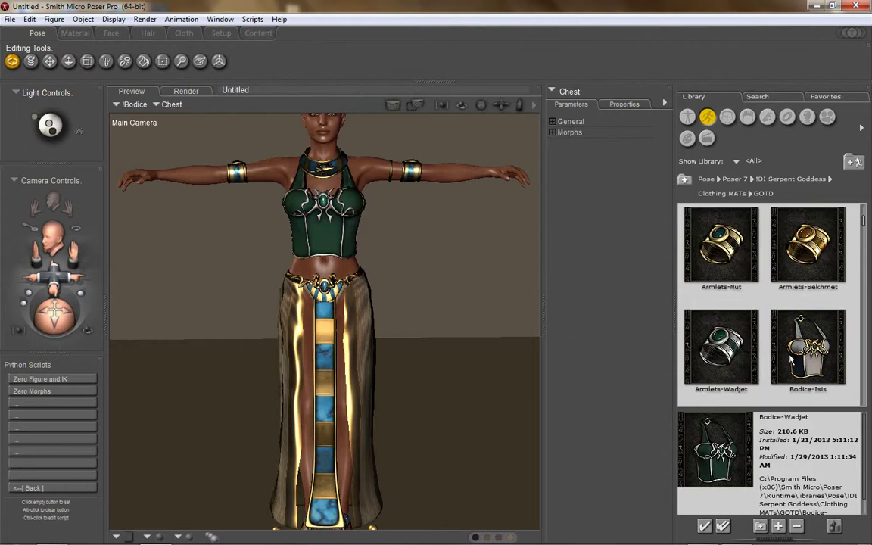
{"action": "scroll", "coordinate": [791, 360], "scroll_direction": "up", "scroll_amount": 2}
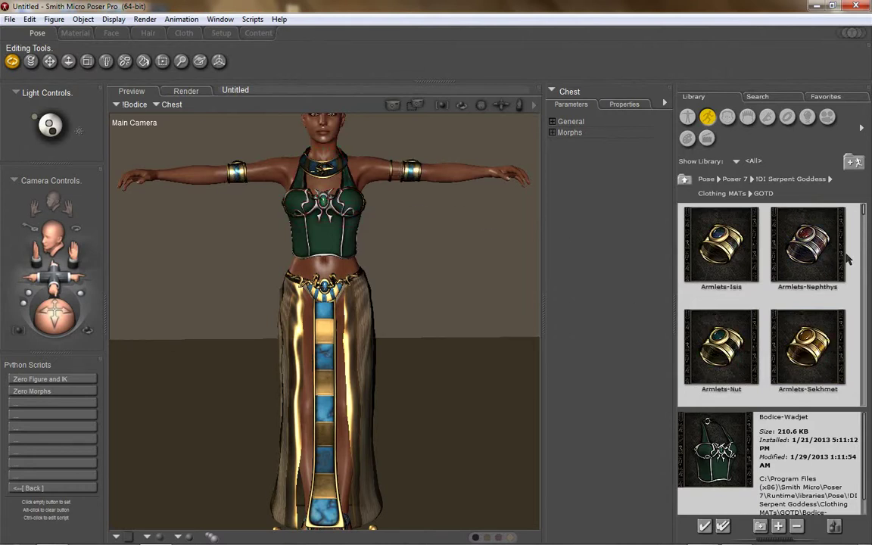
{"action": "left_click", "coordinate": [807, 242]}
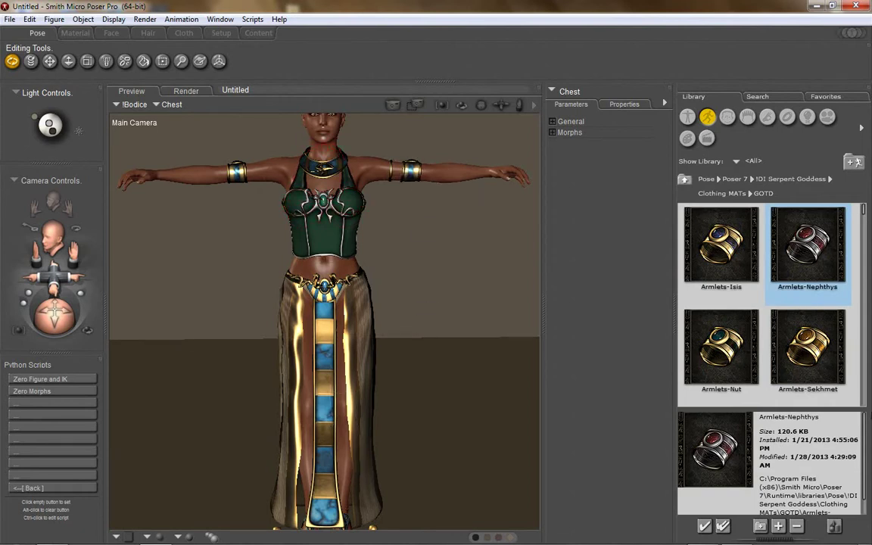
{"action": "left_click", "coordinate": [808, 346]}
{"action": "scroll", "coordinate": [763, 274], "scroll_direction": "down", "scroll_amount": 3}
{"action": "scroll", "coordinate": [764, 274], "scroll_direction": "down", "scroll_amount": 1}
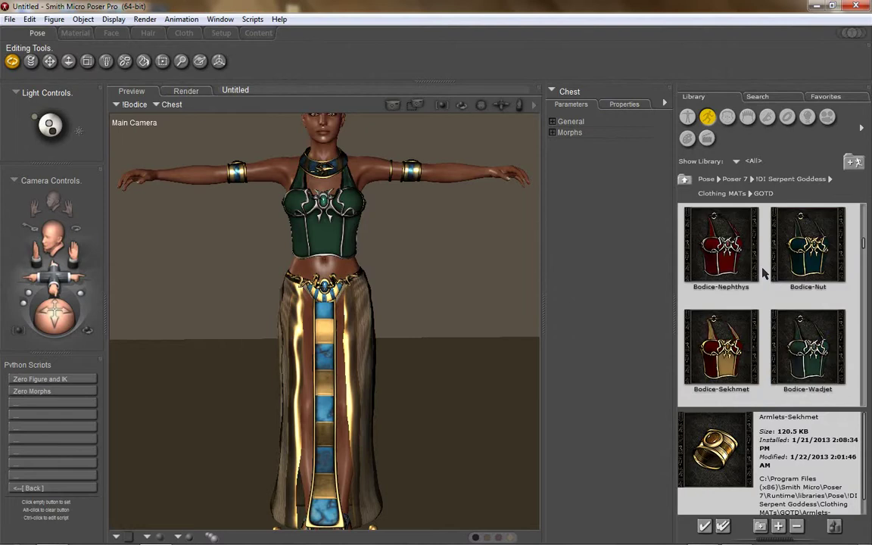
{"action": "scroll", "coordinate": [763, 274], "scroll_direction": "up", "scroll_amount": 1}
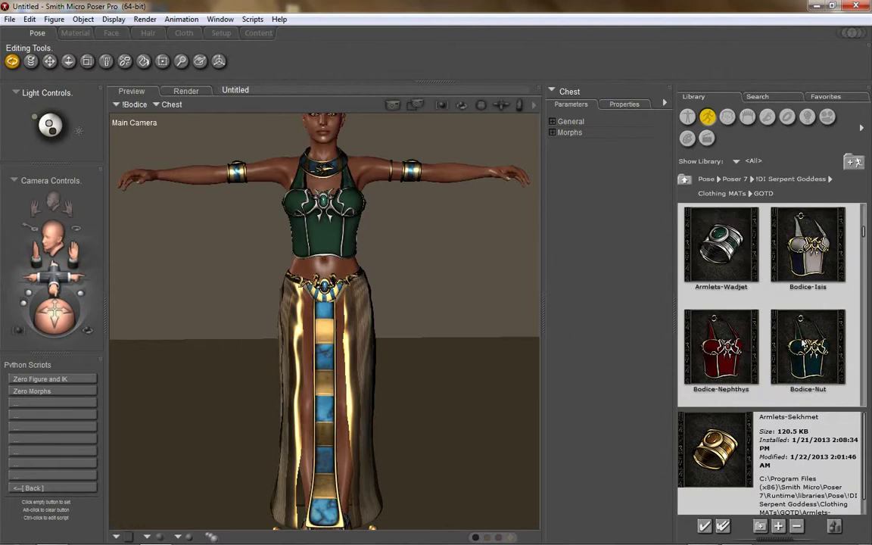
{"action": "scroll", "coordinate": [804, 342], "scroll_direction": "down", "scroll_amount": 3}
{"action": "scroll", "coordinate": [804, 342], "scroll_direction": "down", "scroll_amount": 1}
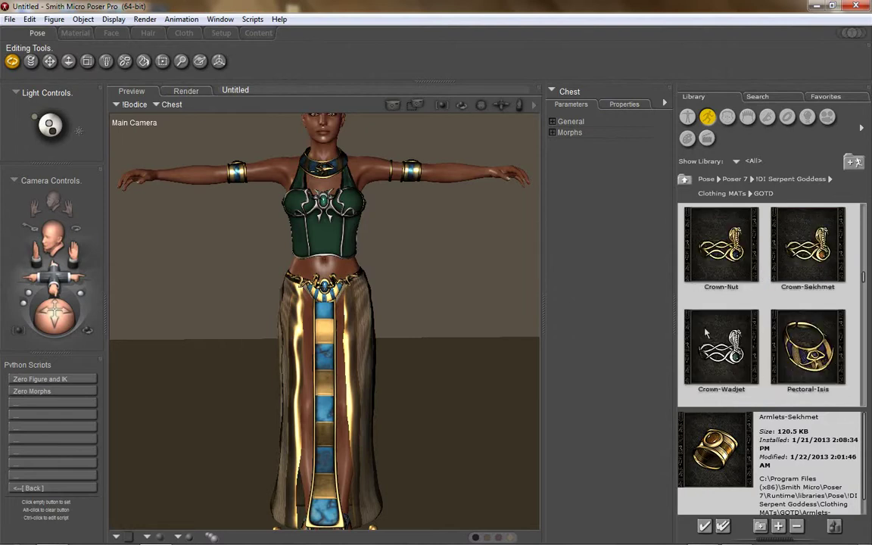
{"action": "scroll", "coordinate": [724, 334], "scroll_direction": "down", "scroll_amount": 4}
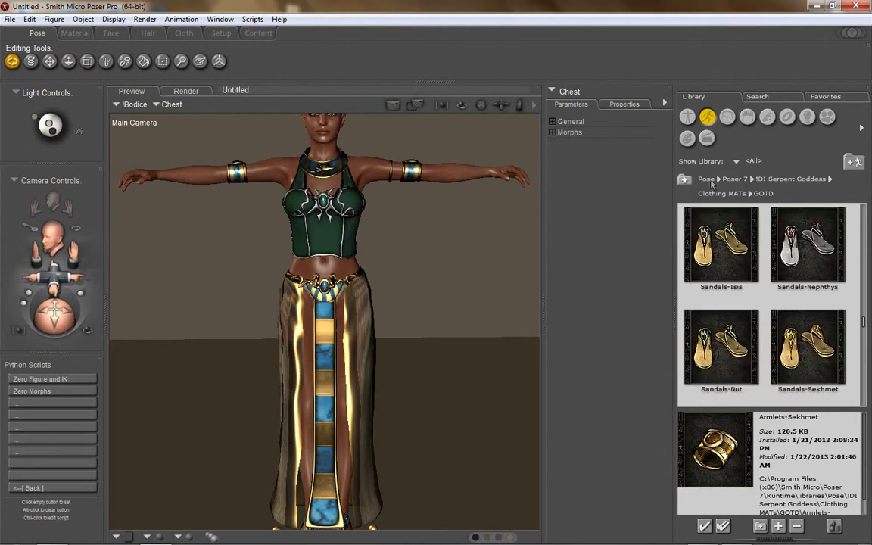
{"action": "scroll", "coordinate": [748, 303], "scroll_direction": "down", "scroll_amount": 1}
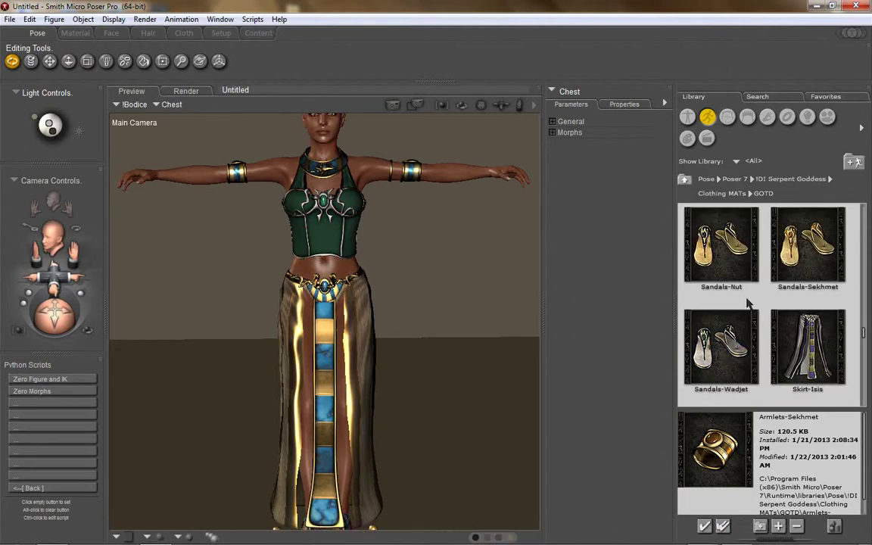
{"action": "scroll", "coordinate": [781, 296], "scroll_direction": "down", "scroll_amount": 5}
{"action": "scroll", "coordinate": [787, 350], "scroll_direction": "up", "scroll_amount": 2}
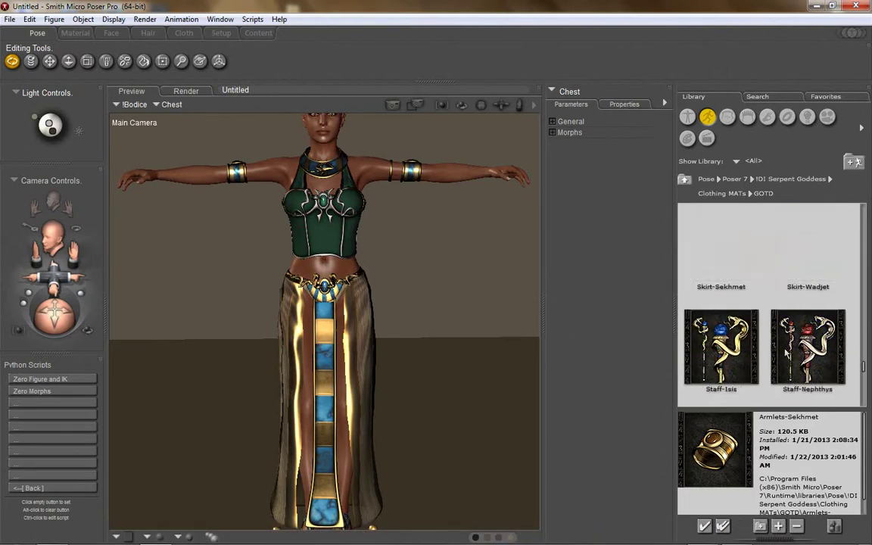
Look through the remaining staff materials and back over the pectoral and armlet materials in the GOTD folder.
{"action": "scroll", "coordinate": [813, 308], "scroll_direction": "down", "scroll_amount": 2}
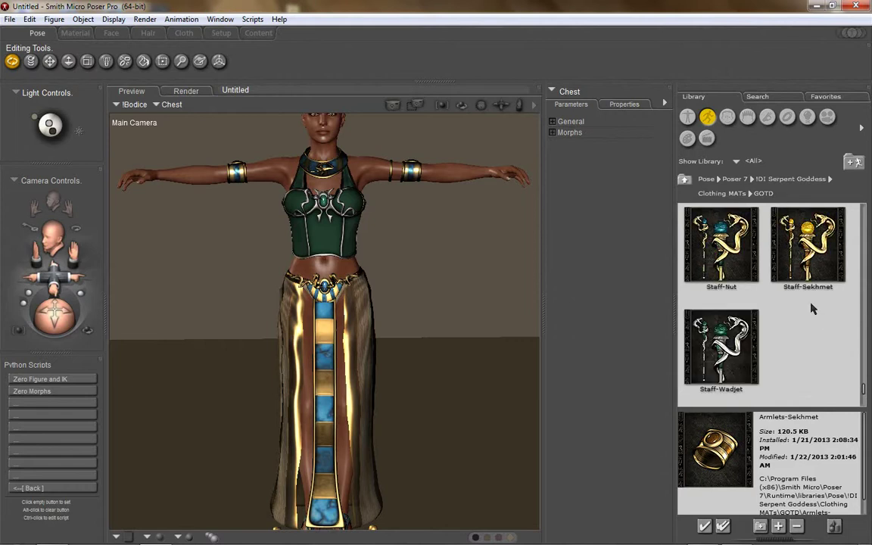
{"action": "scroll", "coordinate": [813, 309], "scroll_direction": "up", "scroll_amount": 1}
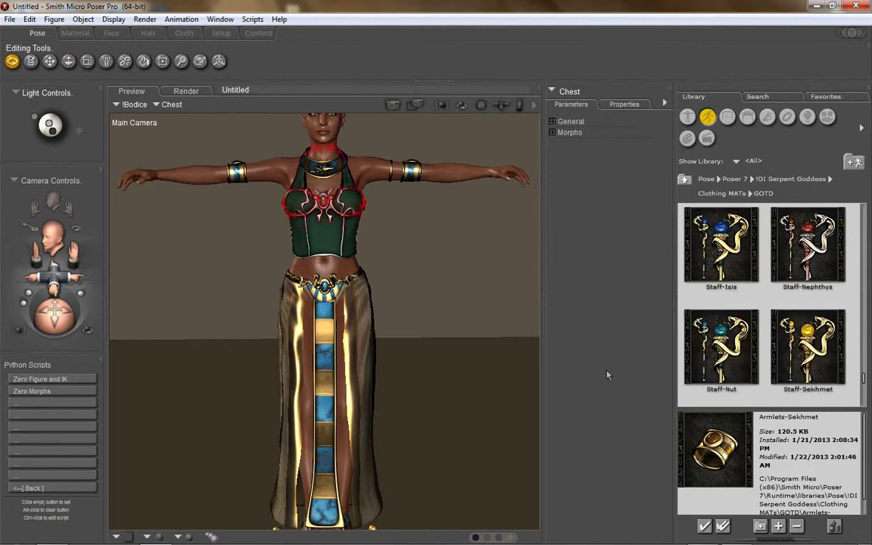
{"action": "scroll", "coordinate": [785, 315], "scroll_direction": "up", "scroll_amount": 3}
{"action": "scroll", "coordinate": [785, 315], "scroll_direction": "up", "scroll_amount": 6}
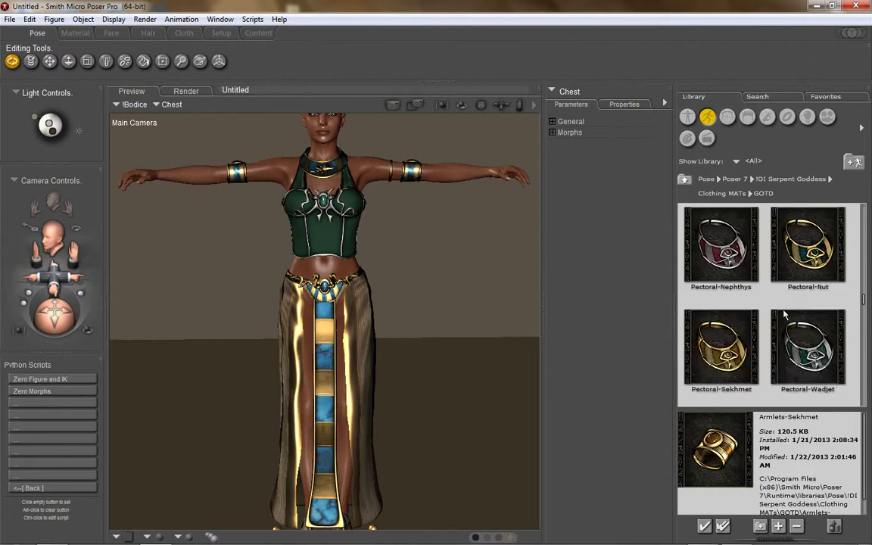
{"action": "scroll", "coordinate": [785, 315], "scroll_direction": "down", "scroll_amount": 1}
{"action": "scroll", "coordinate": [785, 315], "scroll_direction": "up", "scroll_amount": 5}
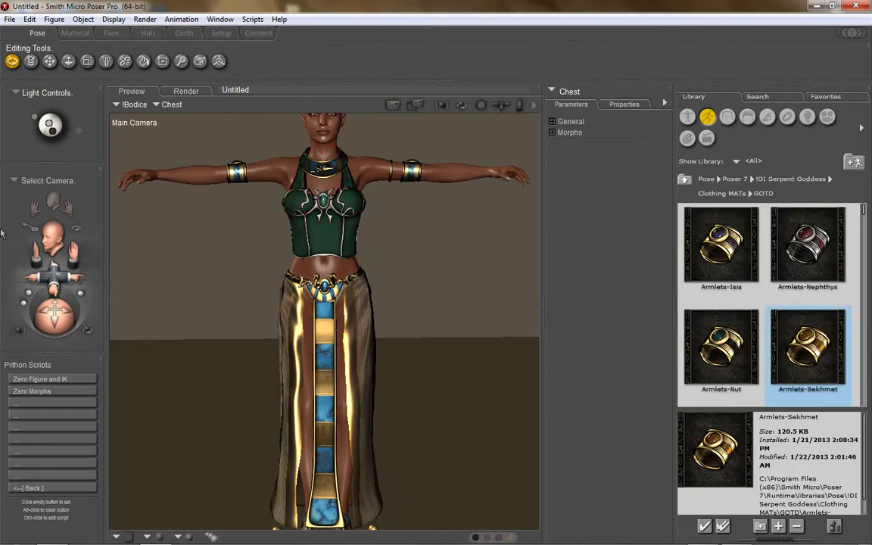
Load the Egyptian Hair figure from the !DI Serpent Goddess Hair folder onto the character.
{"action": "left_click_drag", "start_coordinate": [58, 293], "coordinate": [57, 273]}
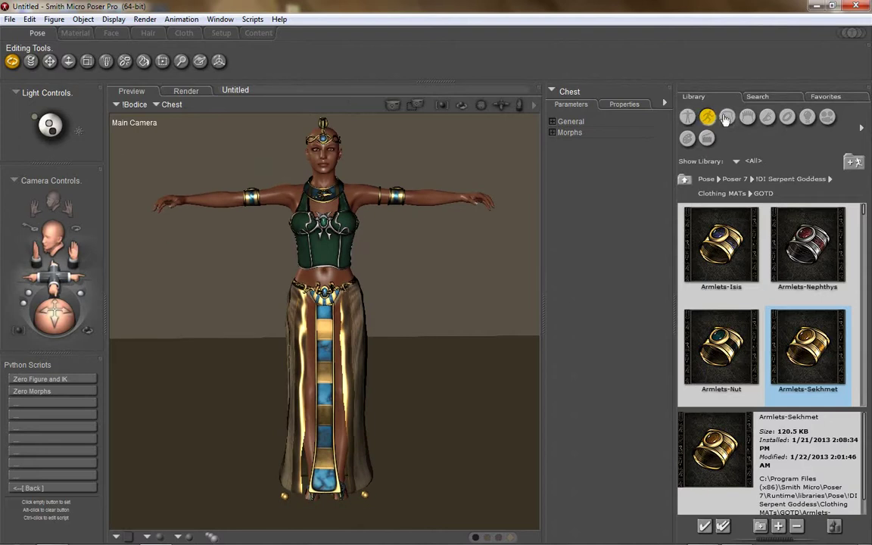
{"action": "left_click", "coordinate": [689, 117]}
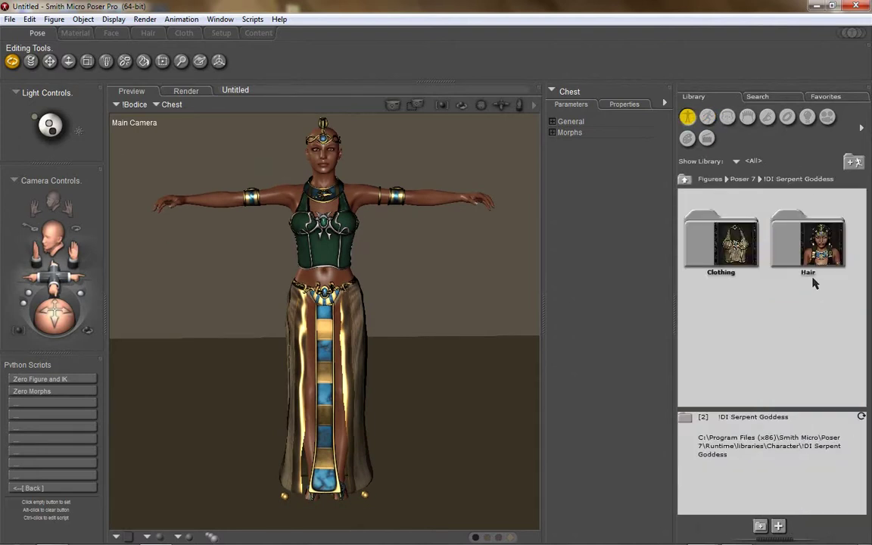
{"action": "left_click", "coordinate": [802, 254]}
{"action": "left_click", "coordinate": [722, 231]}
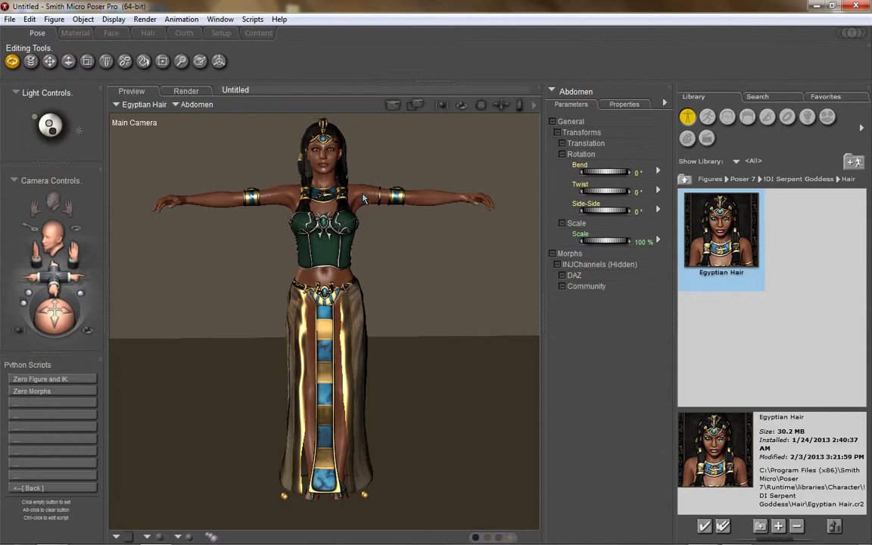
Apply the Bodice-GoddessOfTheSun material from the Clothing MATs folder to the bodice.
{"action": "left_click", "coordinate": [707, 118]}
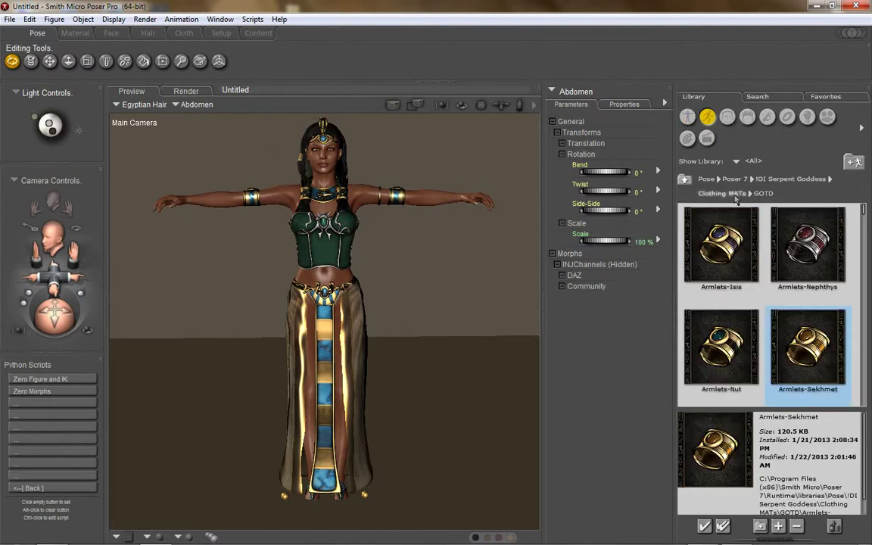
{"action": "left_click", "coordinate": [724, 193]}
{"action": "left_click_drag", "start_coordinate": [70, 299], "coordinate": [72, 335]}
{"action": "left_click", "coordinate": [326, 185]}
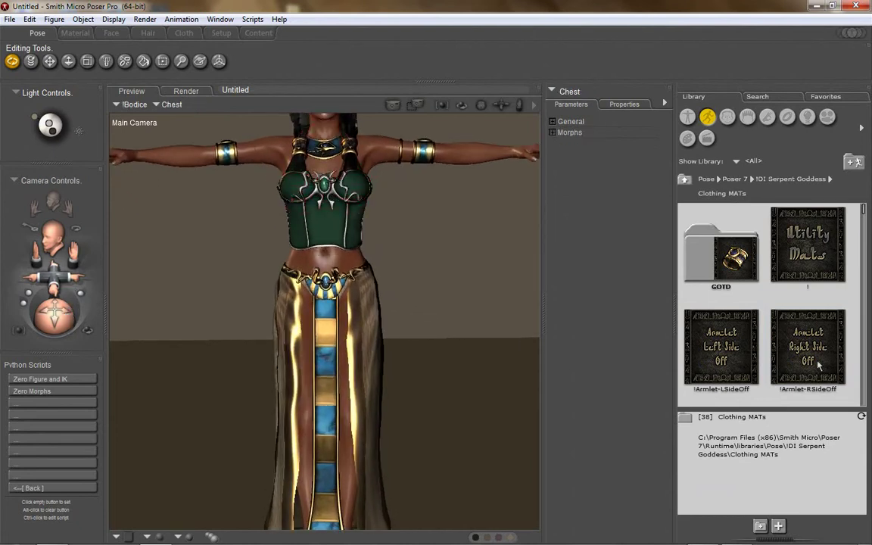
{"action": "left_click", "coordinate": [815, 366]}
{"action": "scroll", "coordinate": [815, 369], "scroll_direction": "down", "scroll_amount": 4}
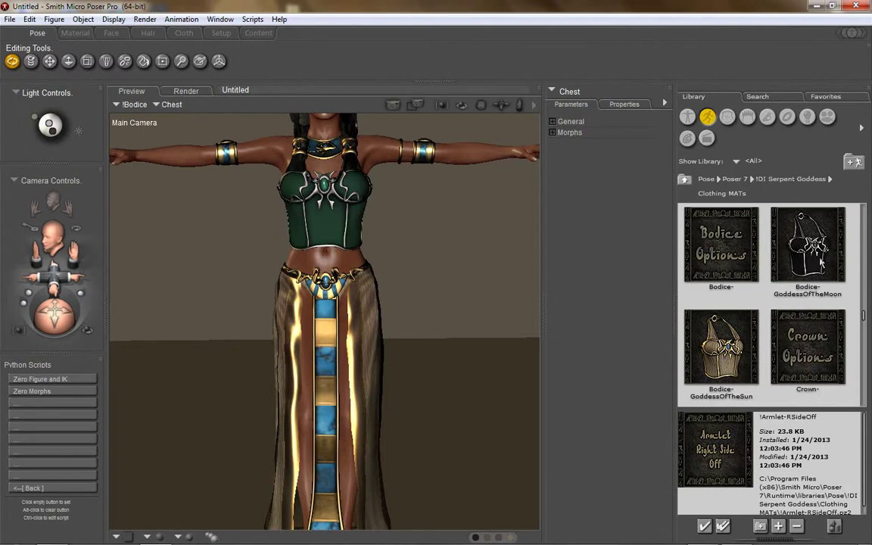
{"action": "left_click", "coordinate": [712, 356]}
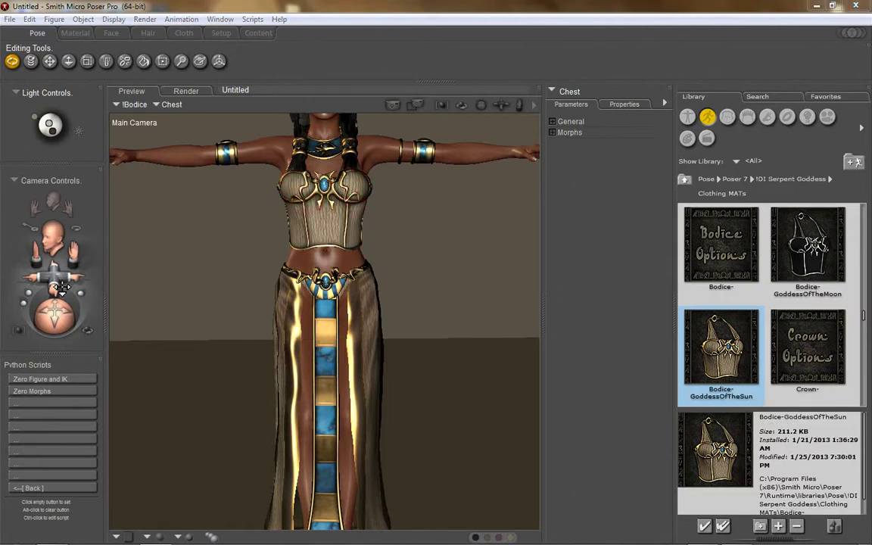
Examine the Egyptian hair, crown and bodice close up from three-quarter angles.
{"action": "left_click_drag", "start_coordinate": [56, 262], "coordinate": [61, 261]}
{"action": "left_click_drag", "start_coordinate": [73, 223], "coordinate": [79, 359]}
{"action": "left_click_drag", "start_coordinate": [56, 265], "coordinate": [61, 381]}
{"action": "left_click_drag", "start_coordinate": [68, 230], "coordinate": [60, 378]}
{"action": "left_click_drag", "start_coordinate": [53, 324], "coordinate": [76, 328]}
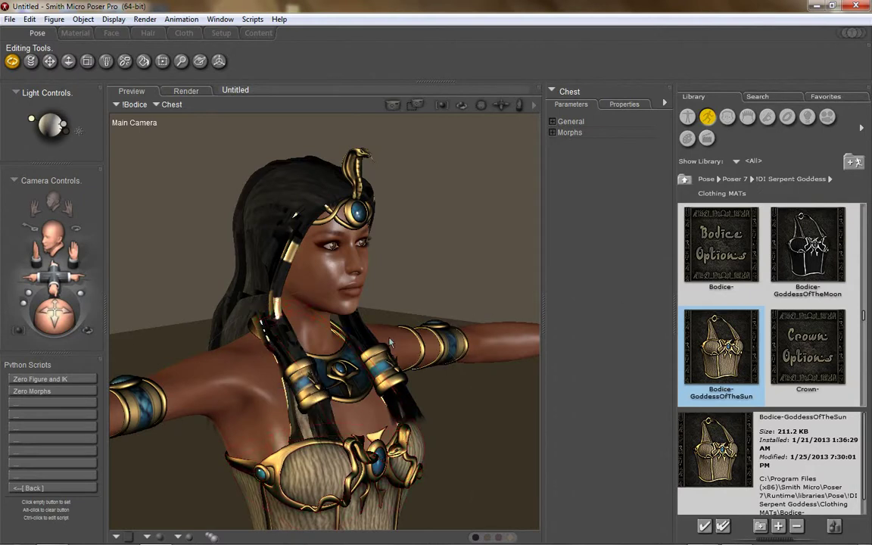
{"action": "left_click_drag", "start_coordinate": [63, 316], "coordinate": [29, 315]}
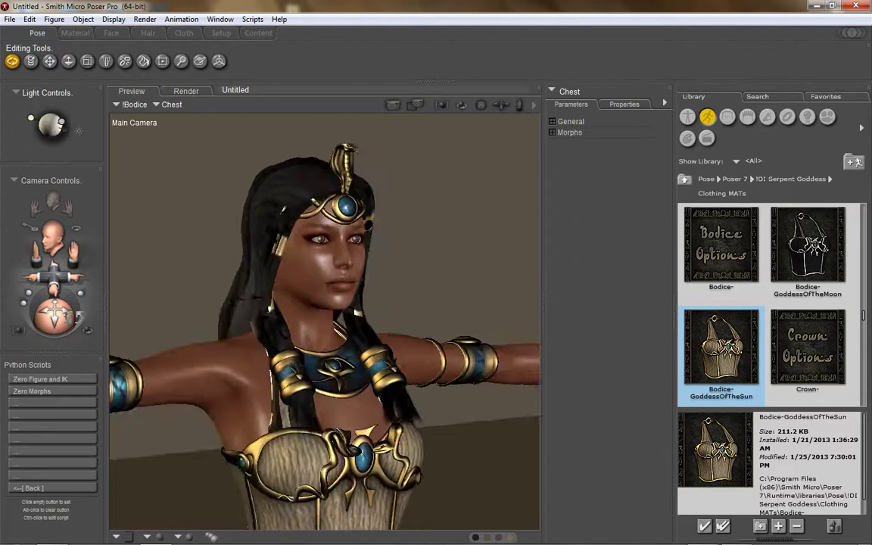
Render the character's head and hair in side profile.
{"action": "left_click_drag", "start_coordinate": [45, 291], "coordinate": [103, 318]}
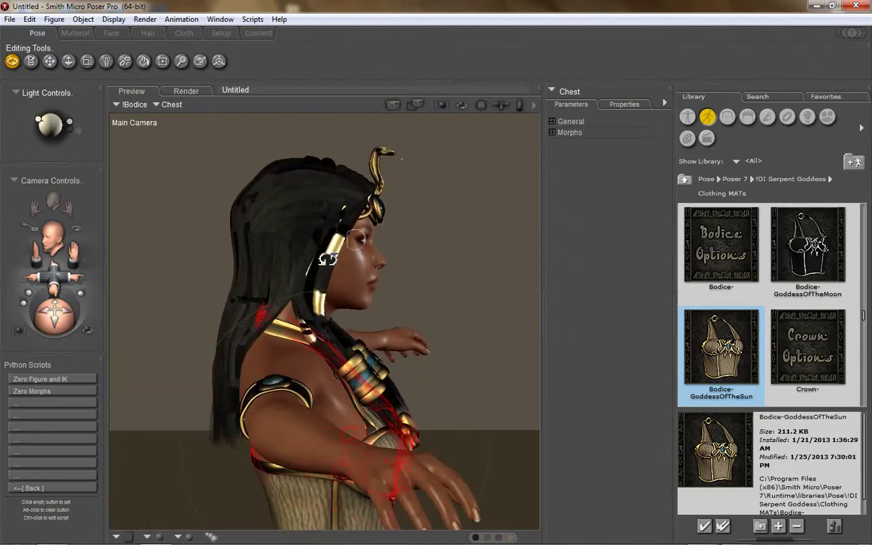
{"action": "left_click_drag", "start_coordinate": [61, 290], "coordinate": [57, 295]}
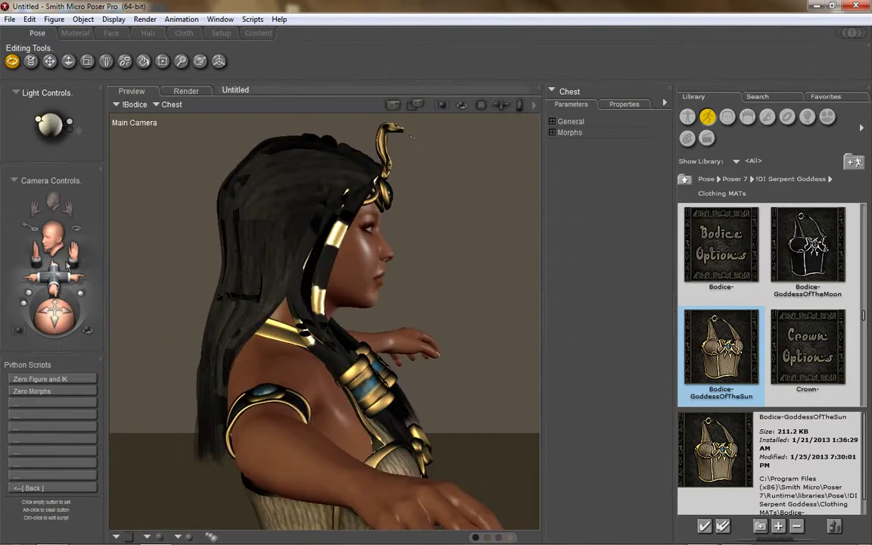
{"action": "left_click_drag", "start_coordinate": [73, 258], "coordinate": [73, 278]}
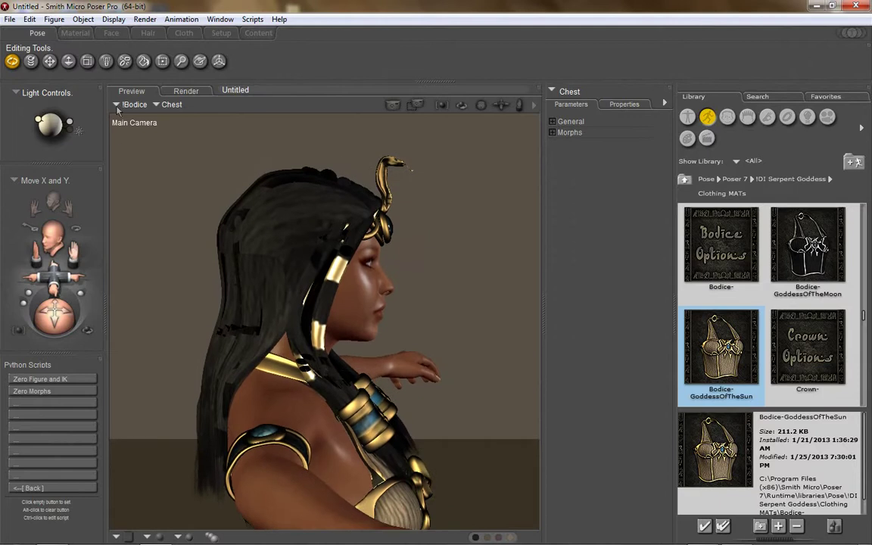
{"action": "left_click", "coordinate": [145, 19]}
{"action": "left_click", "coordinate": [138, 32]}
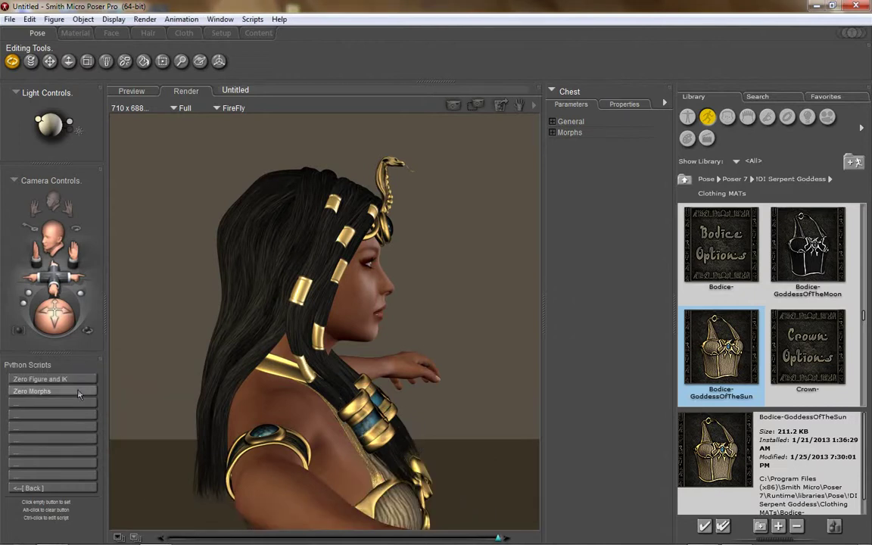
Try rotating the hair's LFront section by hand to a bend of about -6° and a twist of 1°, and check it from two angles.
{"action": "left_click_drag", "start_coordinate": [63, 321], "coordinate": [4, 324]}
{"action": "left_click", "coordinate": [318, 356]}
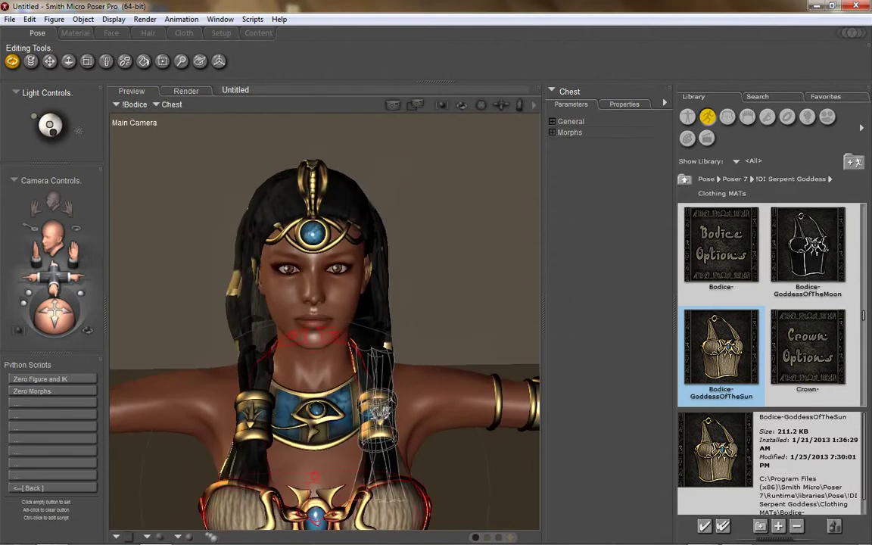
{"action": "mouse_move", "coordinate": [381, 411]}
{"action": "left_mouse_down"}
{"action": "mouse_move", "coordinate": [382, 392]}
{"action": "mouse_move", "coordinate": [381, 414]}
{"action": "left_mouse_up"}
{"action": "left_click", "coordinate": [341, 373]}
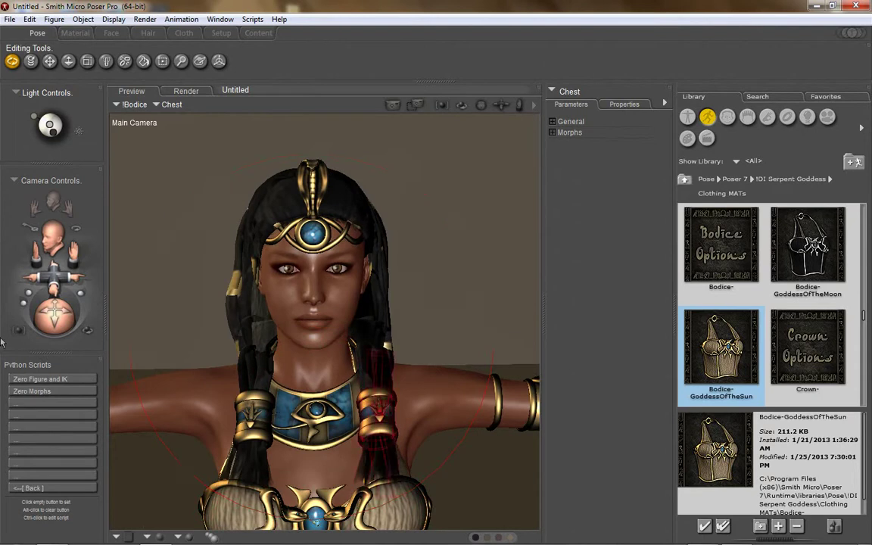
{"action": "left_click_drag", "start_coordinate": [67, 324], "coordinate": [88, 312]}
{"action": "left_click_drag", "start_coordinate": [74, 270], "coordinate": [49, 261]}
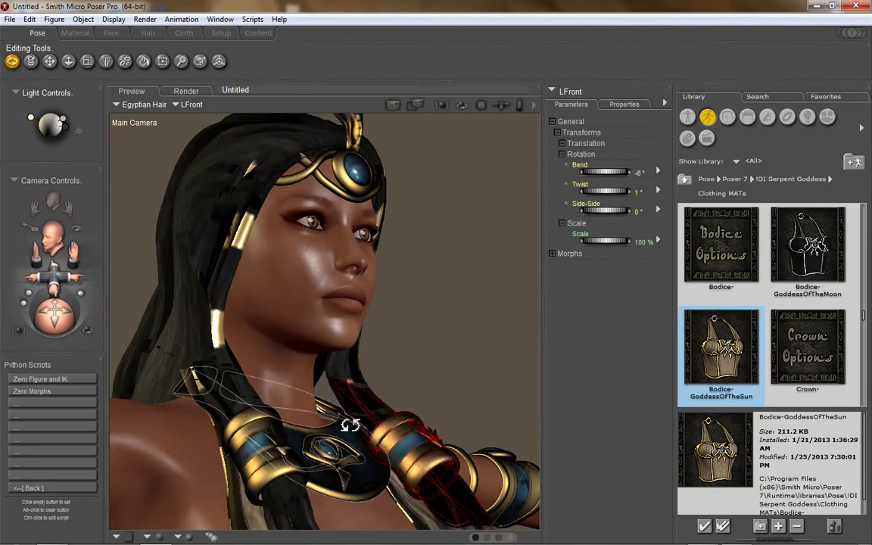
{"action": "left_click_drag", "start_coordinate": [72, 336], "coordinate": [30, 343]}
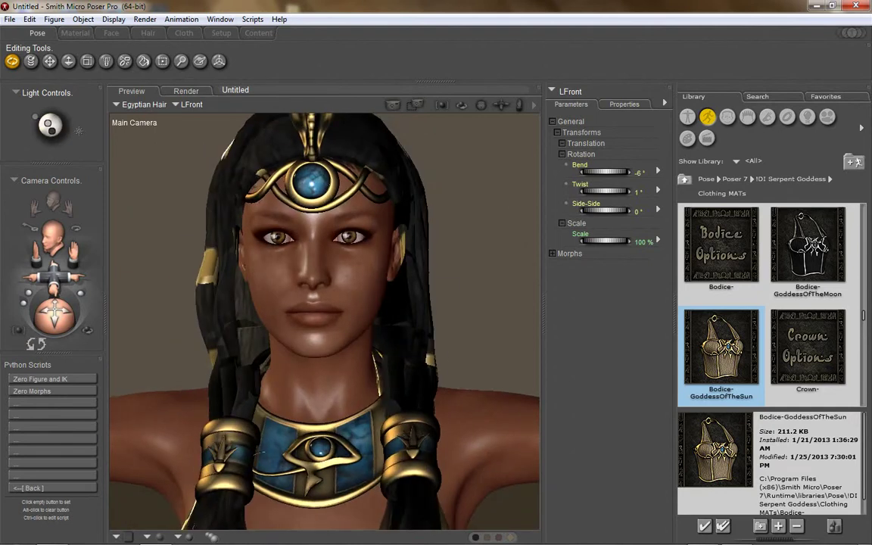
{"action": "left_click_drag", "start_coordinate": [51, 278], "coordinate": [39, 263]}
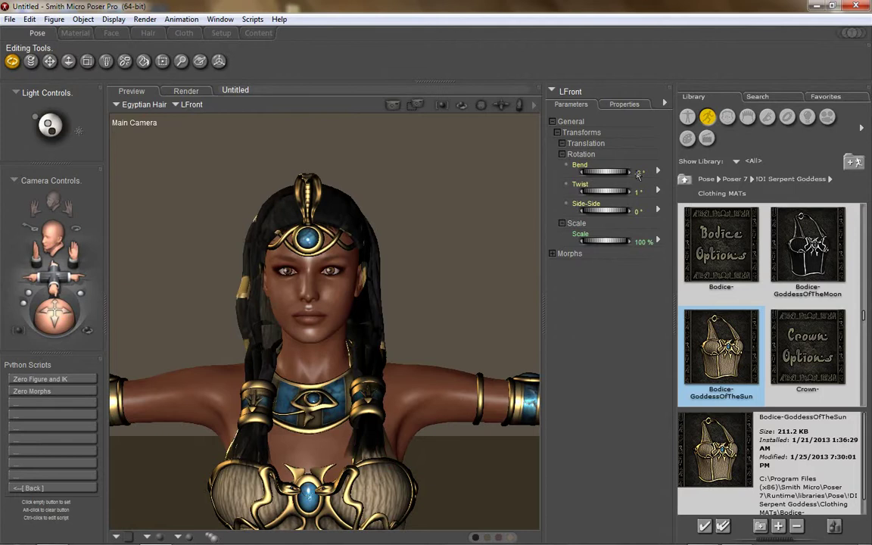
Set the LFront hair section's Bend and Twist to 0°.
{"action": "left_click", "coordinate": [639, 174]}
{"action": "type", "text": "0"}
{"action": "key", "text": "Return"}
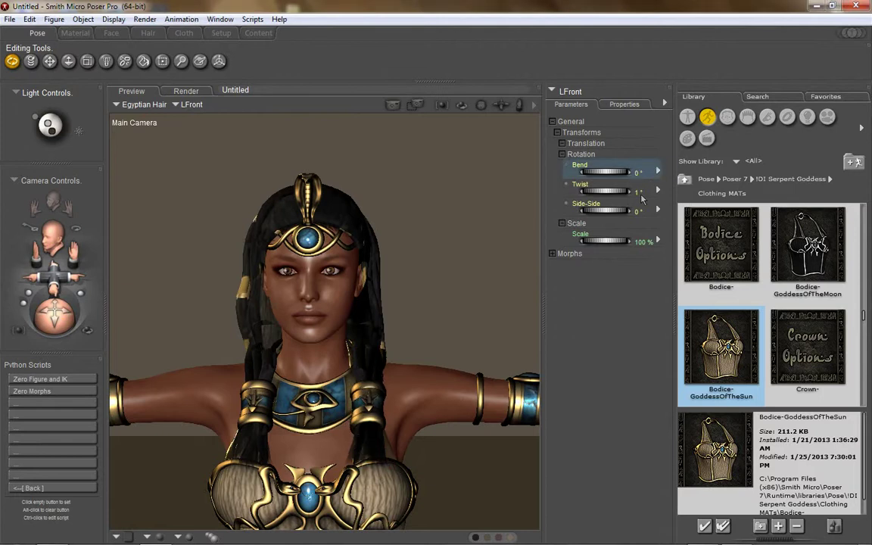
{"action": "left_click", "coordinate": [639, 193]}
{"action": "type", "text": "0"}
{"action": "key", "text": "Return"}
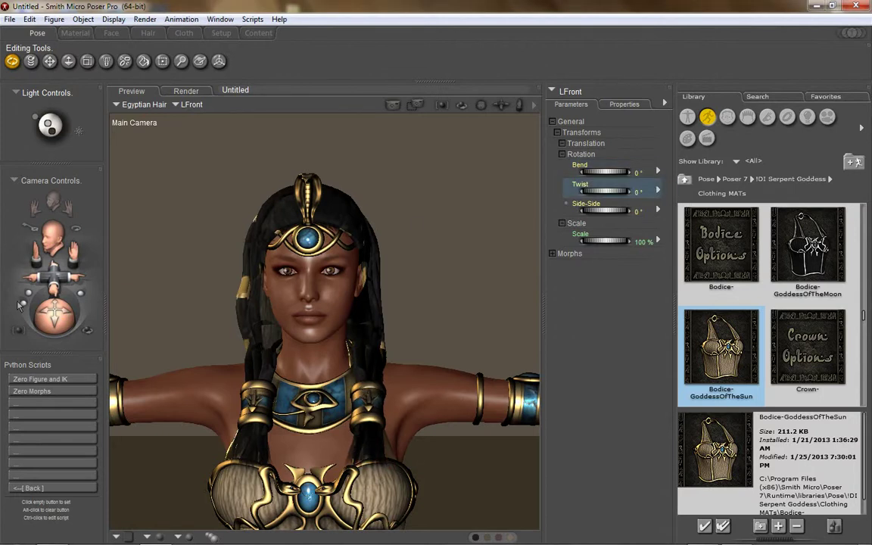
Try swinging the LFront hair section away from the chest and behind the shoulder by hand, and undo the rotation.
{"action": "left_click_drag", "start_coordinate": [53, 311], "coordinate": [52, 271]}
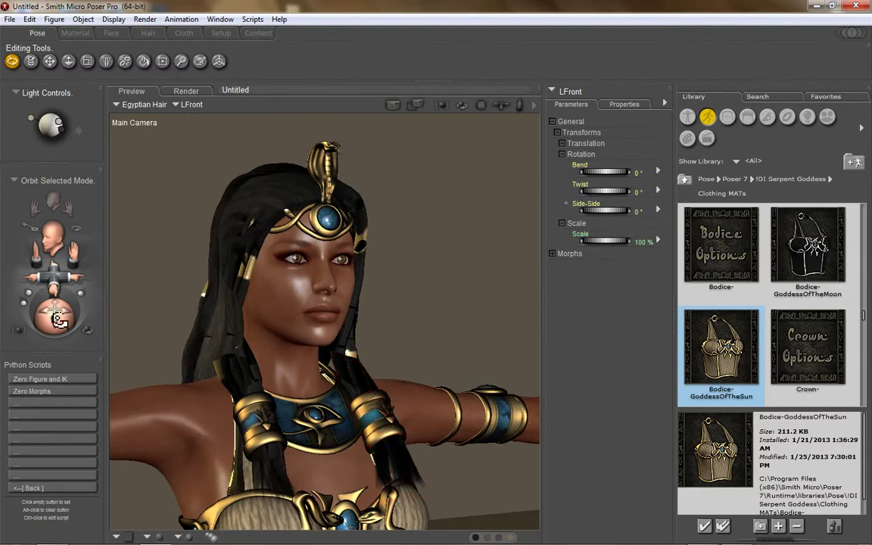
{"action": "left_click_drag", "start_coordinate": [54, 291], "coordinate": [55, 320]}
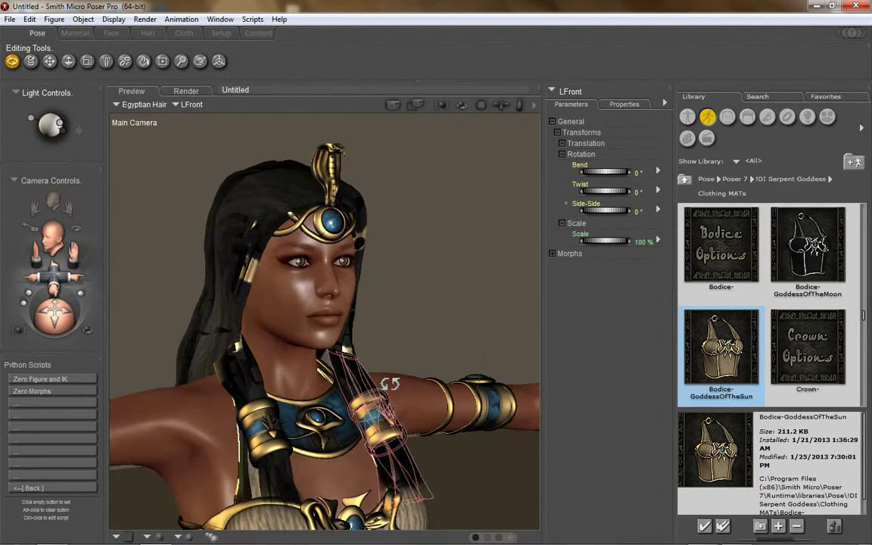
{"action": "left_click_drag", "start_coordinate": [390, 384], "coordinate": [546, 356]}
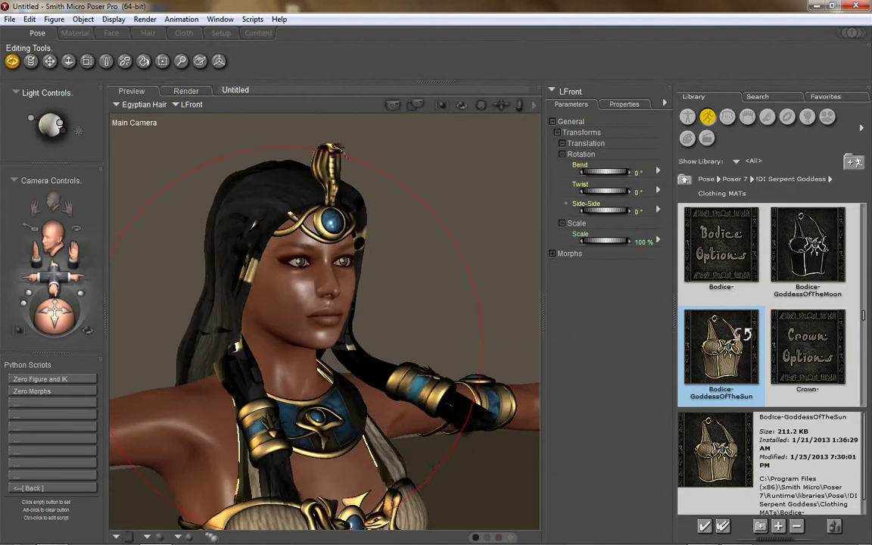
{"action": "left_click_drag", "start_coordinate": [743, 334], "coordinate": [795, 353]}
{"action": "left_click_drag", "start_coordinate": [738, 350], "coordinate": [668, 316]}
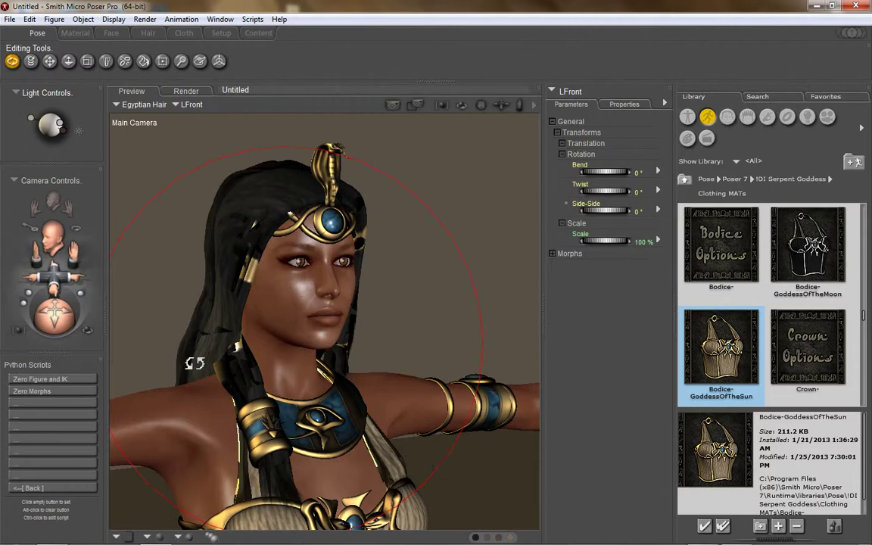
{"action": "key", "text": "ctrl+z"}
Try the LFront hair section's Side-Side rotation at 72° and 2° and its Bend at 80° and 92°.
{"action": "left_click_drag", "start_coordinate": [63, 324], "coordinate": [35, 323]}
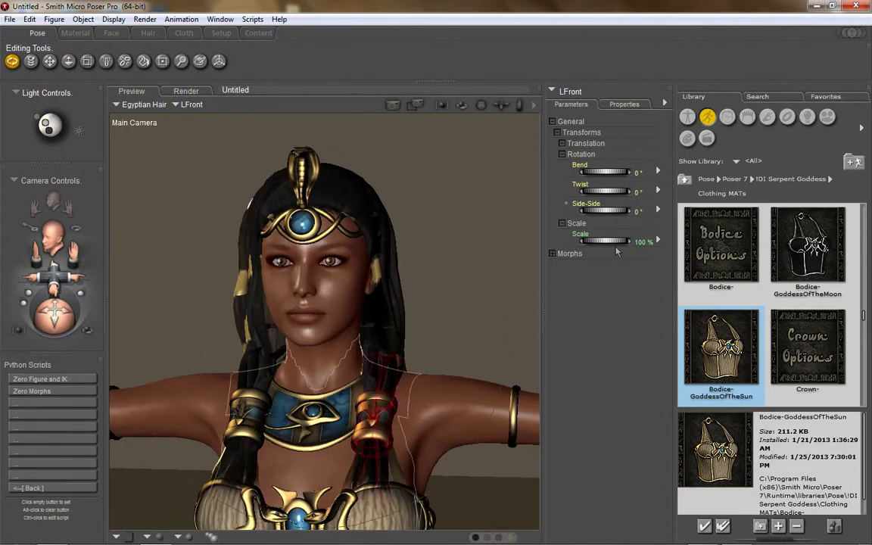
{"action": "left_click_drag", "start_coordinate": [627, 220], "coordinate": [649, 220]}
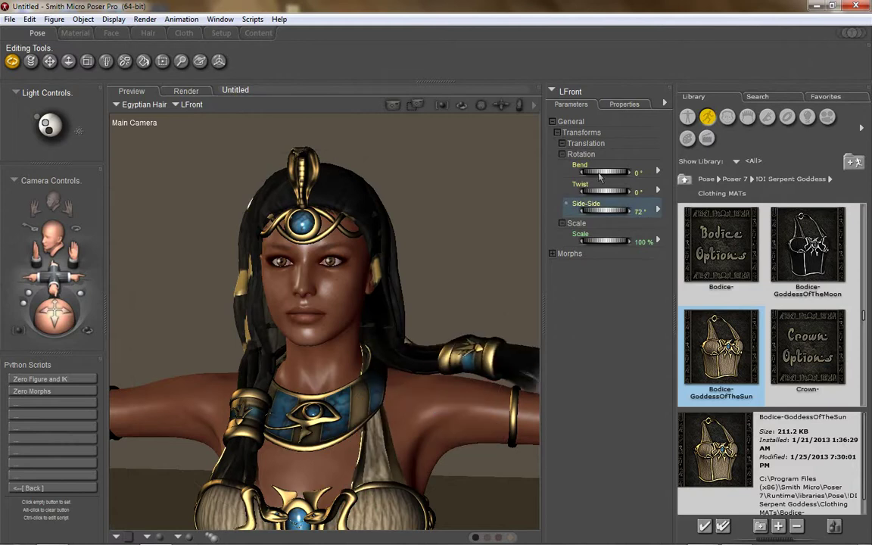
{"action": "left_click_drag", "start_coordinate": [601, 175], "coordinate": [649, 178]}
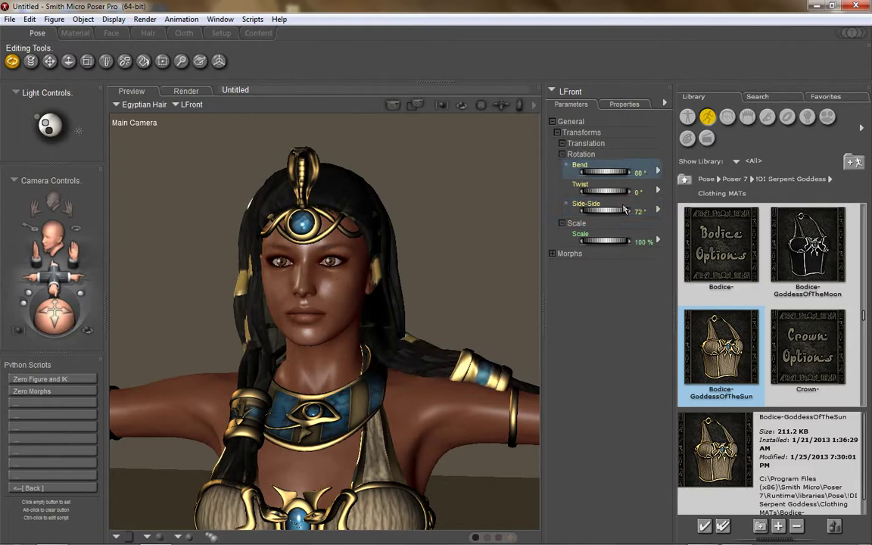
{"action": "left_click_drag", "start_coordinate": [626, 210], "coordinate": [576, 215]}
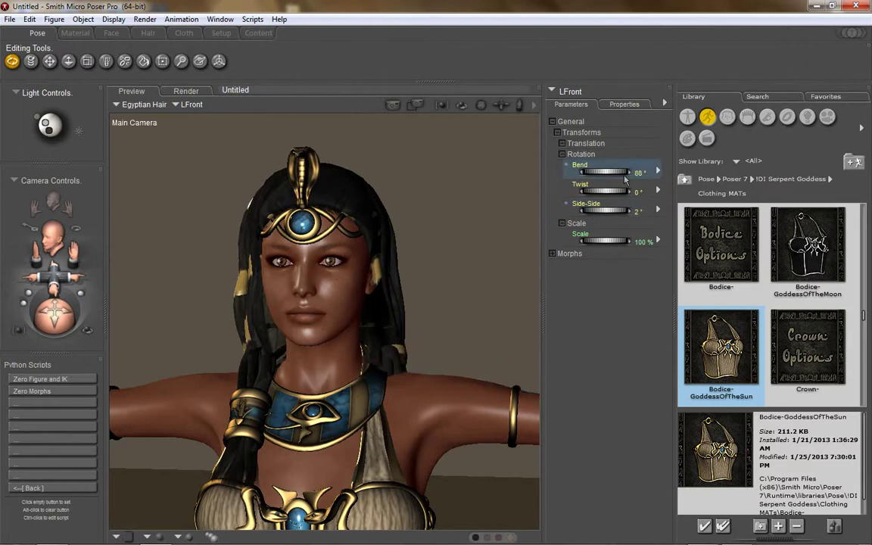
{"action": "left_click_drag", "start_coordinate": [625, 180], "coordinate": [606, 177]}
Set the LFront hair section's Side-Side and Bend to 0° and view the hair from a three-quarter angle.
{"action": "left_click", "coordinate": [637, 215]}
{"action": "type", "text": "0"}
{"action": "key", "text": "Return"}
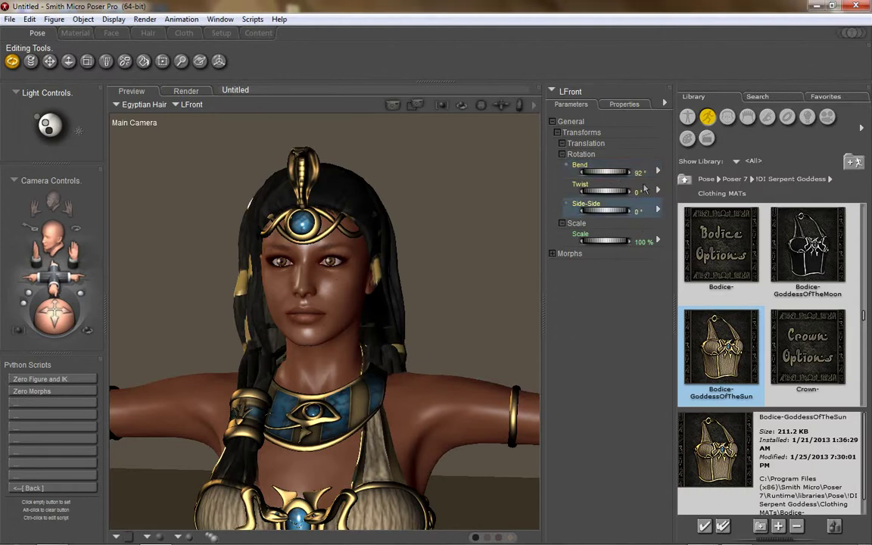
{"action": "left_click", "coordinate": [638, 173]}
{"action": "type", "text": "0"}
{"action": "key", "text": "Return"}
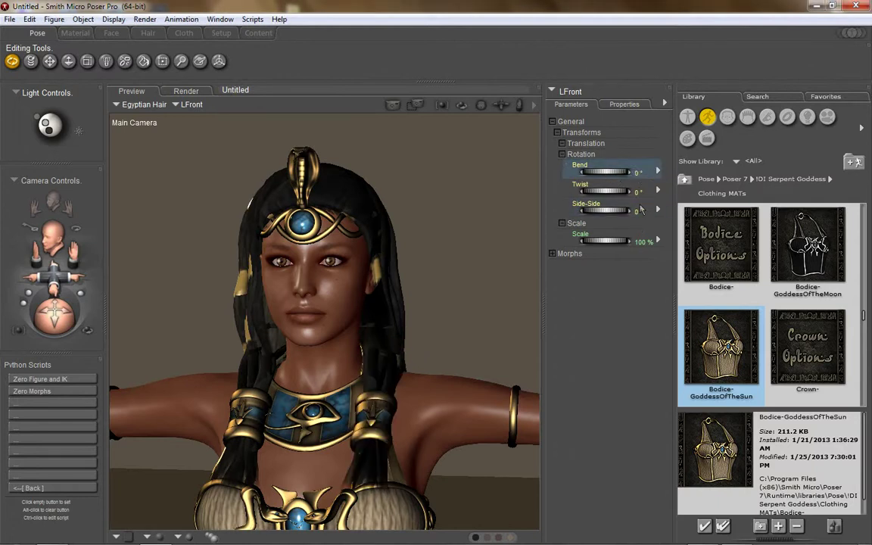
{"action": "left_click_drag", "start_coordinate": [33, 301], "coordinate": [55, 318]}
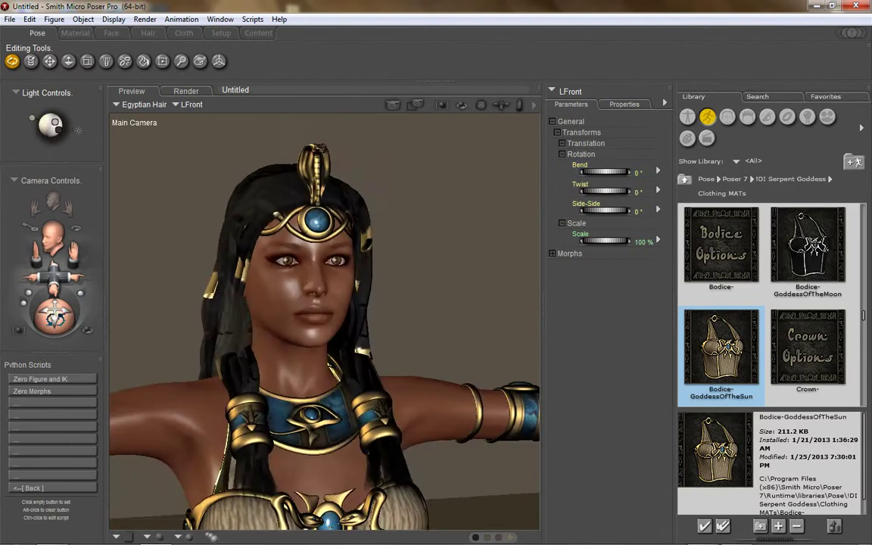
Select the Egyptian Hair's whole body, expand its Movement Morphs and view the figure from the front.
{"action": "left_click", "coordinate": [569, 95]}
{"action": "left_click", "coordinate": [571, 96]}
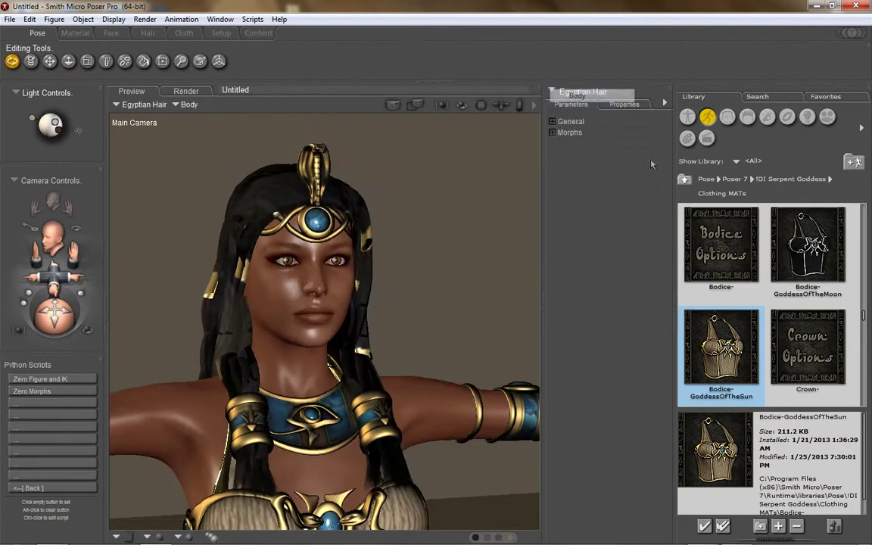
{"action": "left_click", "coordinate": [553, 133]}
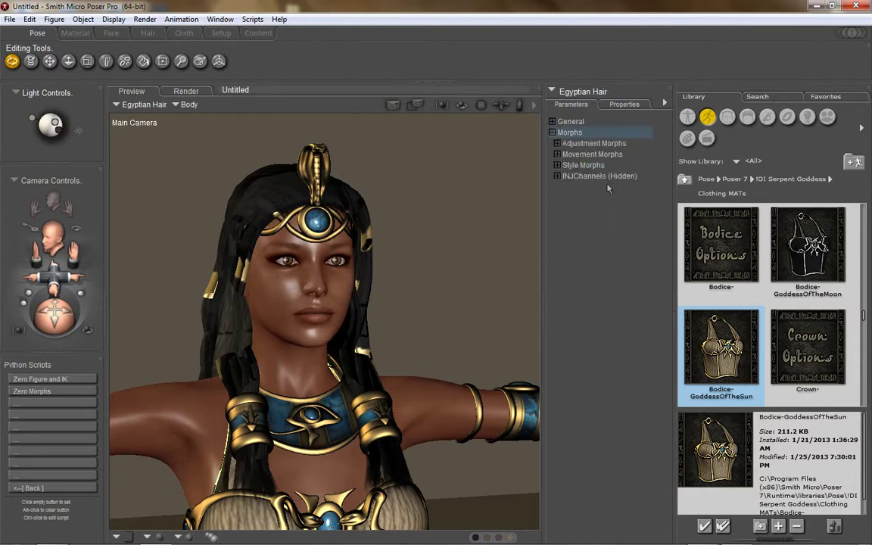
{"action": "left_click", "coordinate": [558, 154]}
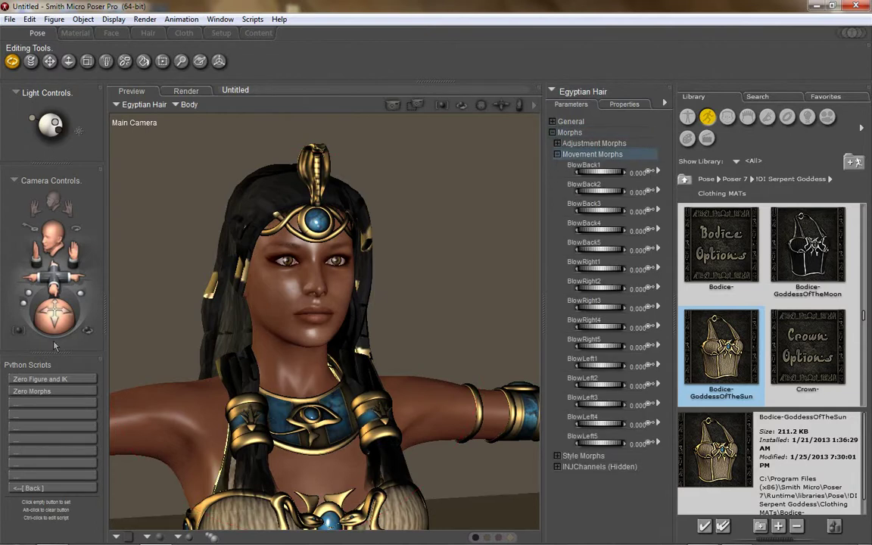
{"action": "mouse_move", "coordinate": [64, 324]}
{"action": "left_mouse_down"}
{"action": "mouse_move", "coordinate": [49, 326]}
{"action": "mouse_move", "coordinate": [57, 321]}
{"action": "left_mouse_up"}
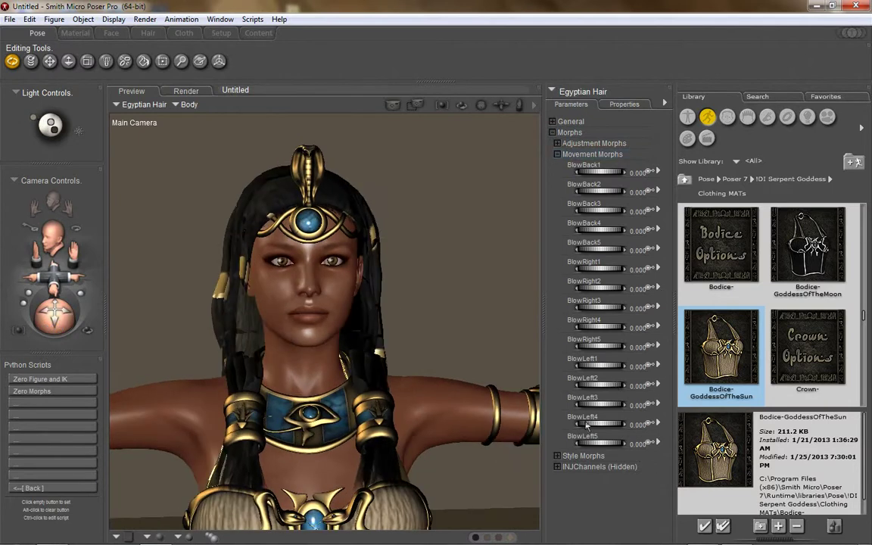
Try the BlowLeft5 movement morph at about 2.38 and then BlowLeft1, undoing each change.
{"action": "left_click_drag", "start_coordinate": [597, 448], "coordinate": [746, 460]}
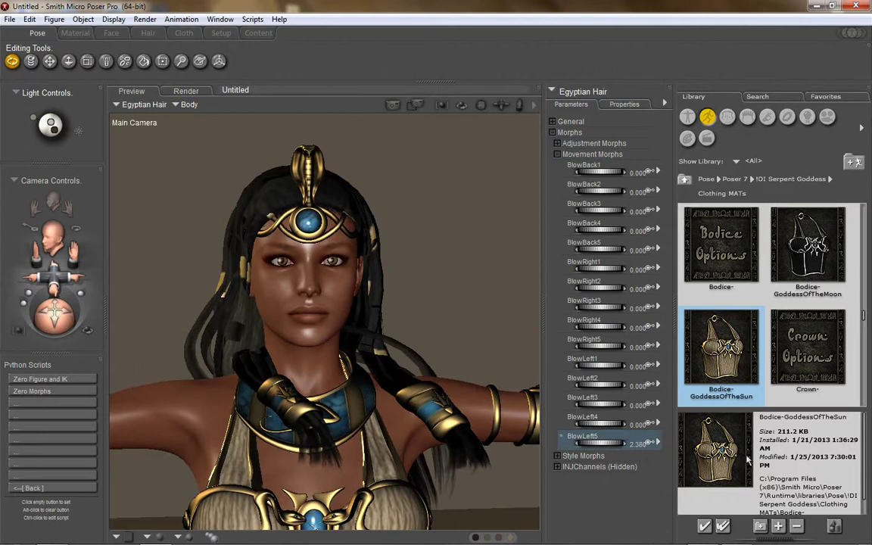
{"action": "key", "text": "ctrl+z"}
{"action": "left_click_drag", "start_coordinate": [598, 368], "coordinate": [738, 366]}
{"action": "key", "text": "ctrl+z"}
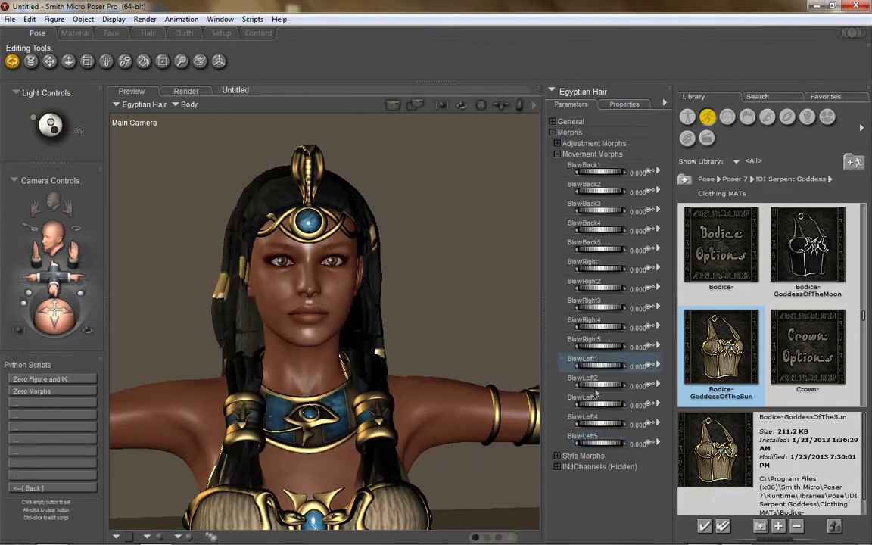
Try the movement morphs BlowLeft2 at about 2.82, BlowLeft3 at about 3.22 and BlowLeft4 at about 2.86, undoing each one.
{"action": "left_click_drag", "start_coordinate": [599, 384], "coordinate": [767, 381]}
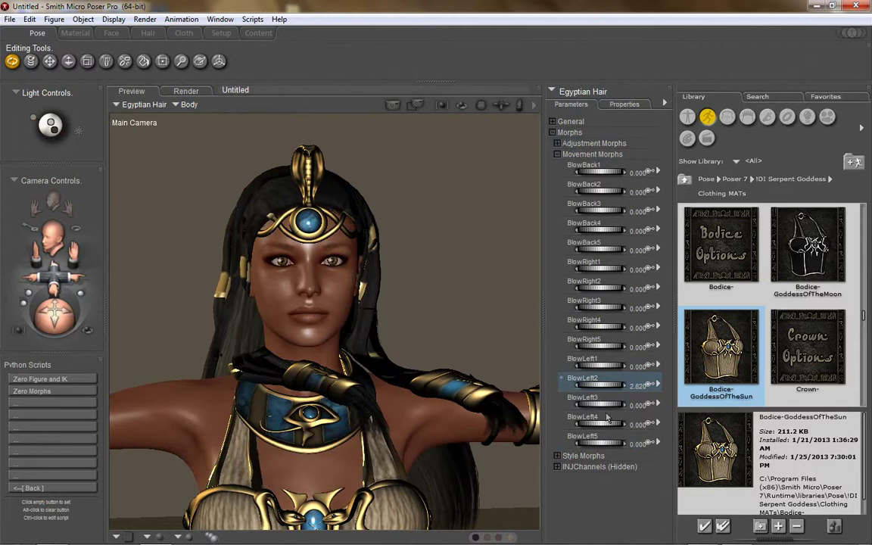
{"action": "key", "text": "ctrl+z"}
{"action": "left_click_drag", "start_coordinate": [598, 404], "coordinate": [764, 407]}
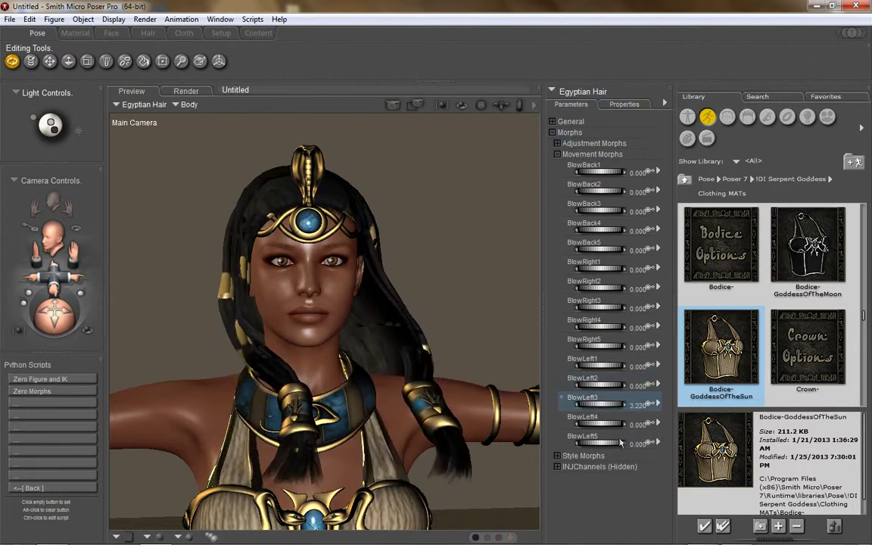
{"action": "key", "text": "ctrl+z"}
{"action": "left_click_drag", "start_coordinate": [598, 424], "coordinate": [801, 430]}
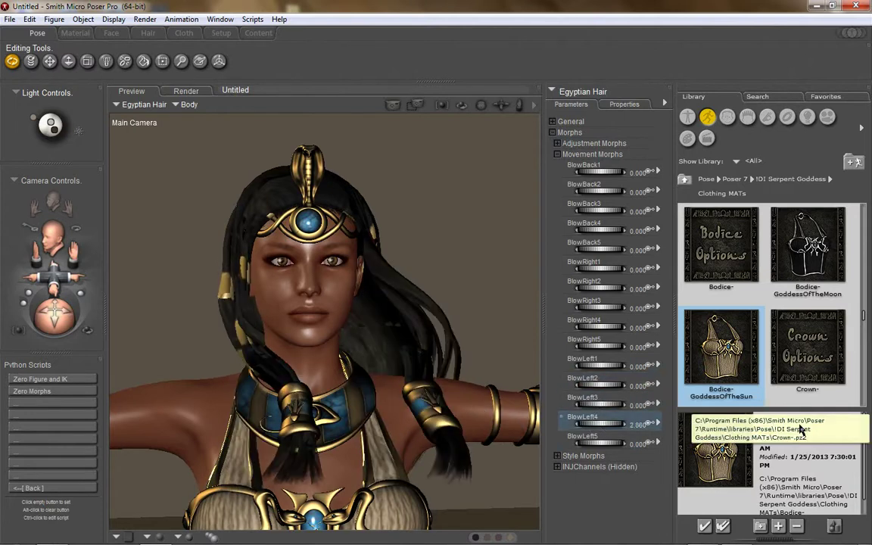
{"action": "key", "text": "ctrl+z"}
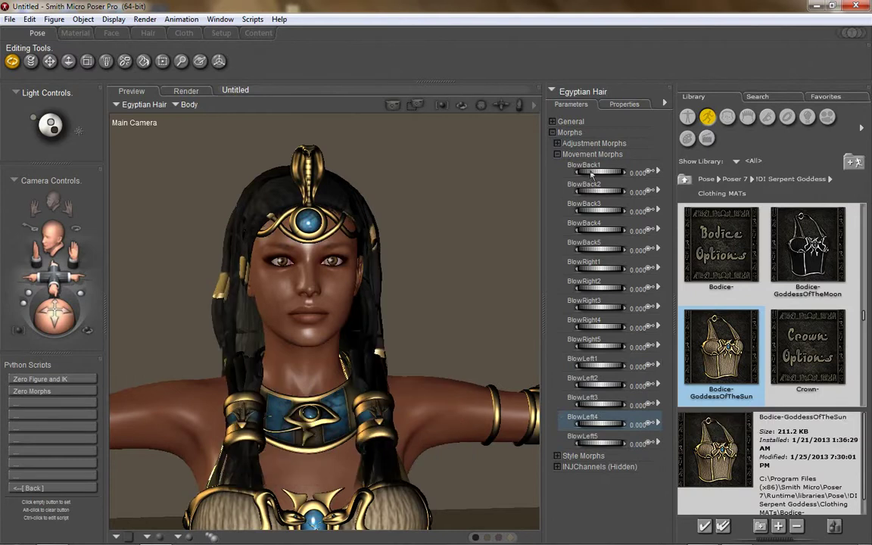
Try the movement morphs BlowBack1, BlowBack5 at about 3.16 and BlowRight3 at about 0.14, undoing each one.
{"action": "left_click_drag", "start_coordinate": [592, 175], "coordinate": [831, 187]}
{"action": "key", "text": "ctrl+z"}
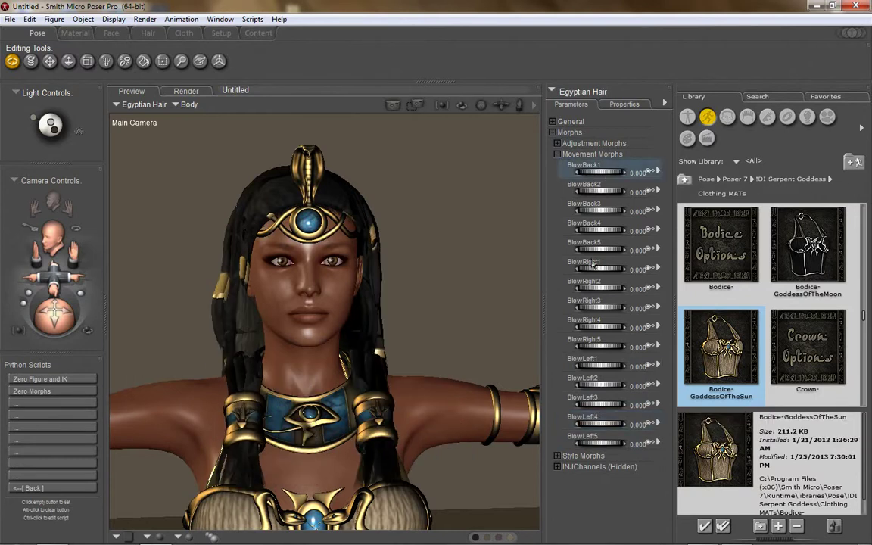
{"action": "left_click_drag", "start_coordinate": [598, 249], "coordinate": [765, 250]}
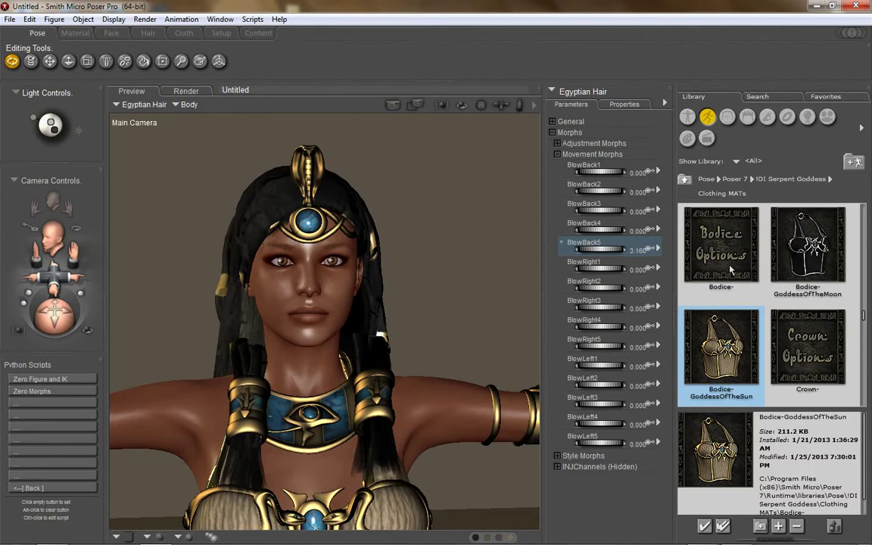
{"action": "key", "text": "ctrl+z"}
{"action": "left_click_drag", "start_coordinate": [610, 311], "coordinate": [644, 311]}
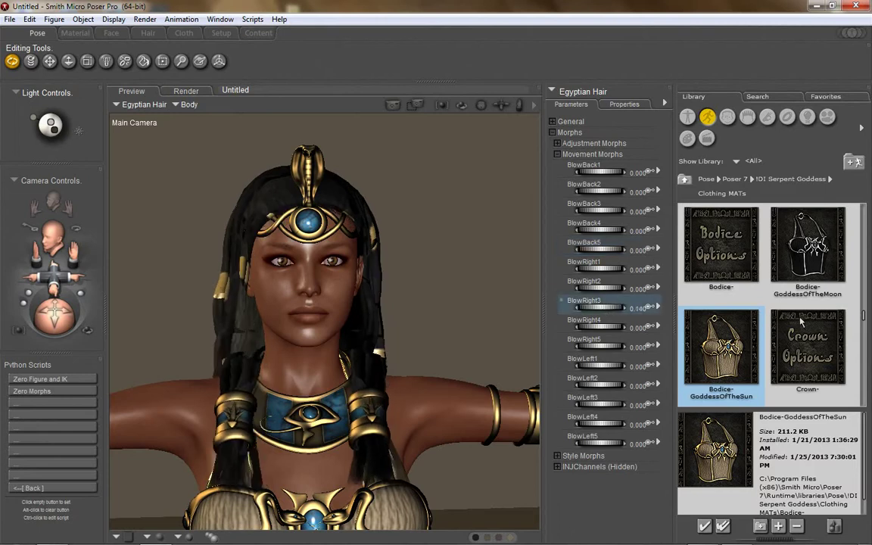
{"action": "key", "text": "ctrl+z"}
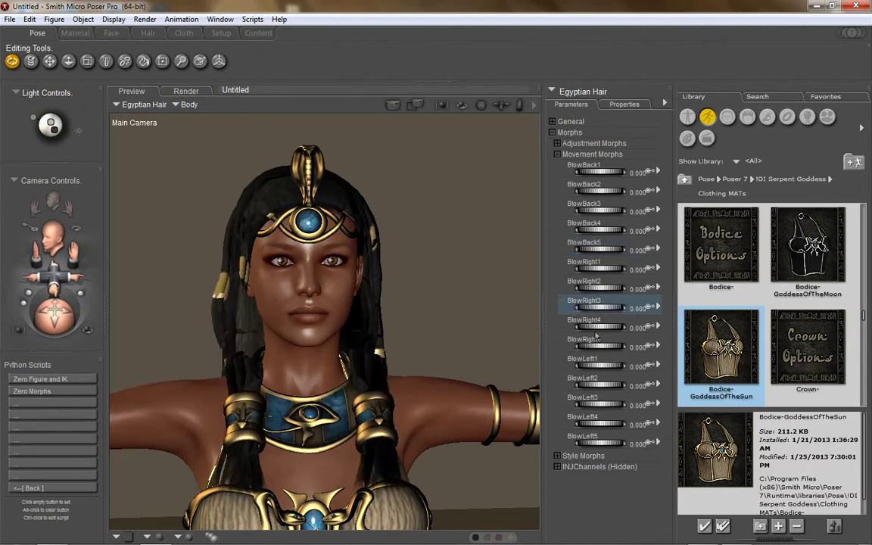
Try the BlowRight4 movement morph at about 2.58, view the hair from farther away, and reset the morph to 0.
{"action": "left_click_drag", "start_coordinate": [606, 328], "coordinate": [752, 333]}
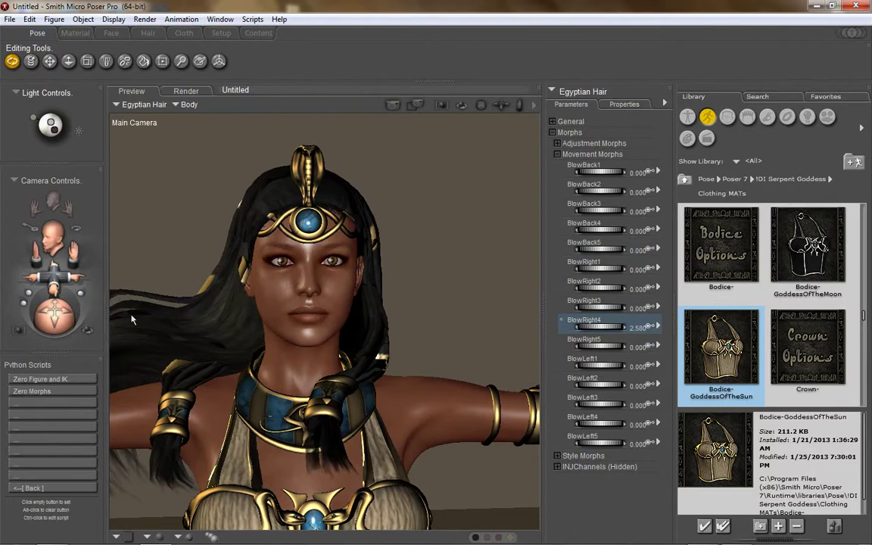
{"action": "left_click_drag", "start_coordinate": [62, 283], "coordinate": [75, 259]}
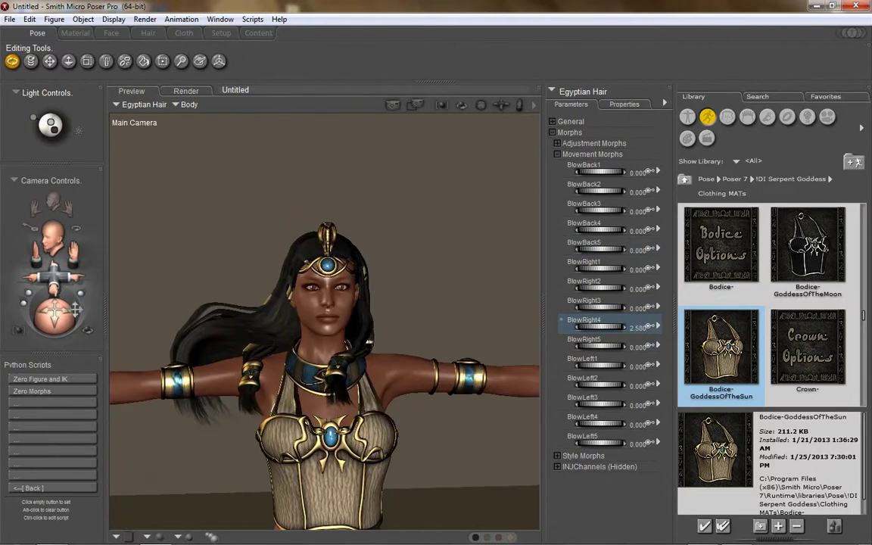
{"action": "left_click_drag", "start_coordinate": [75, 309], "coordinate": [76, 327]}
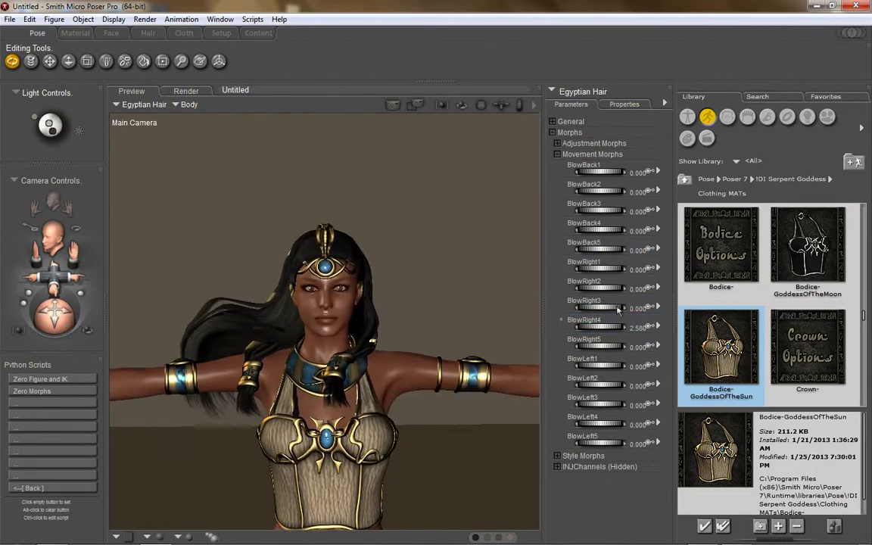
{"action": "left_click", "coordinate": [636, 330]}
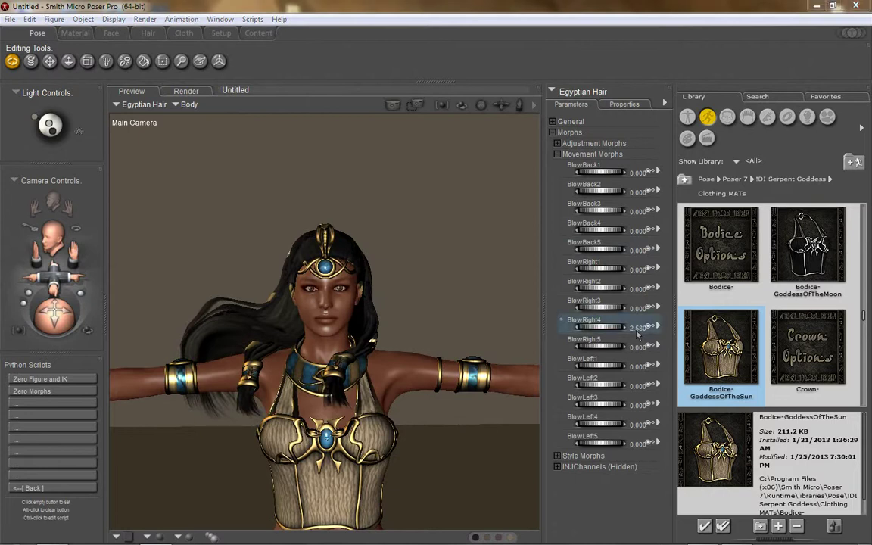
{"action": "type", "text": "0"}
{"action": "key", "text": "Return"}
Expand the Style Morphs and try BangsLonger at about 3.1 and HideBangs at about 1.18, undoing both.
{"action": "left_click", "coordinate": [558, 456]}
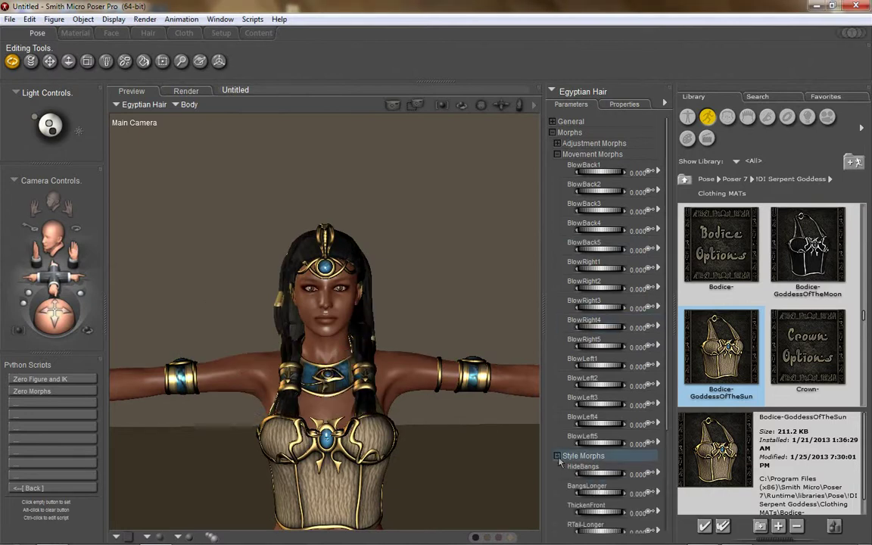
{"action": "left_click_drag", "start_coordinate": [56, 302], "coordinate": [63, 312]}
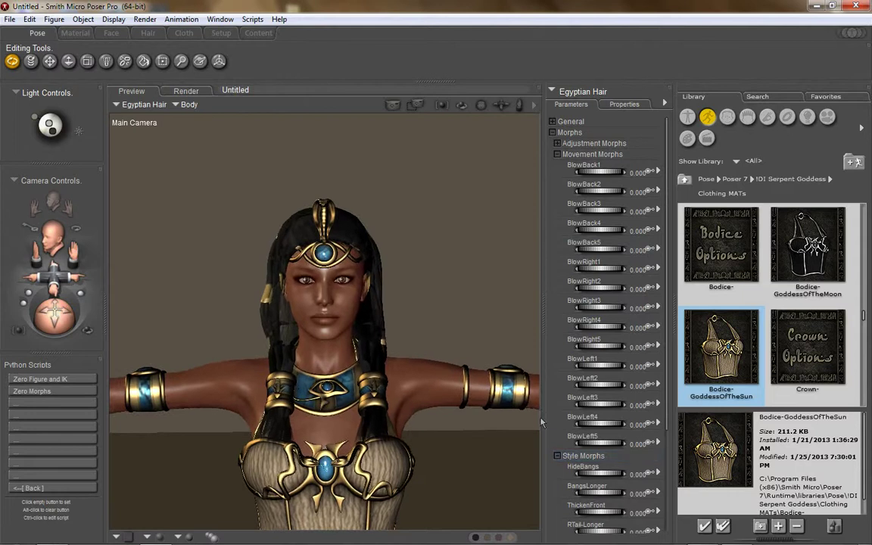
{"action": "scroll", "coordinate": [621, 458], "scroll_direction": "down", "scroll_amount": 3}
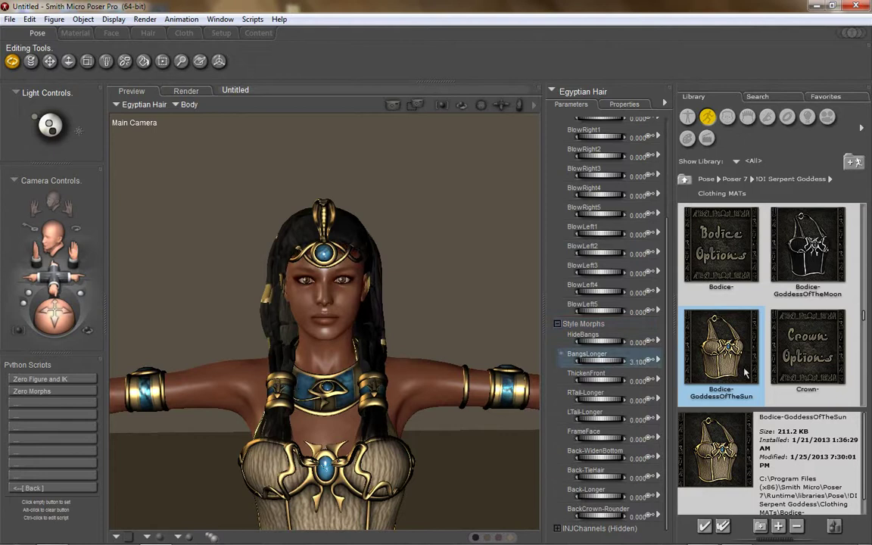
{"action": "left_click_drag", "start_coordinate": [616, 362], "coordinate": [704, 350]}
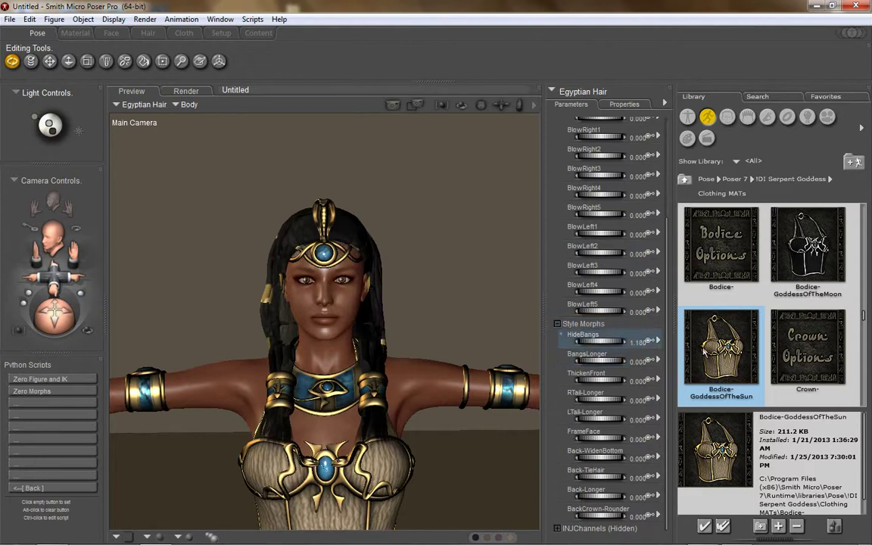
{"action": "key", "text": "ctrl+z"}
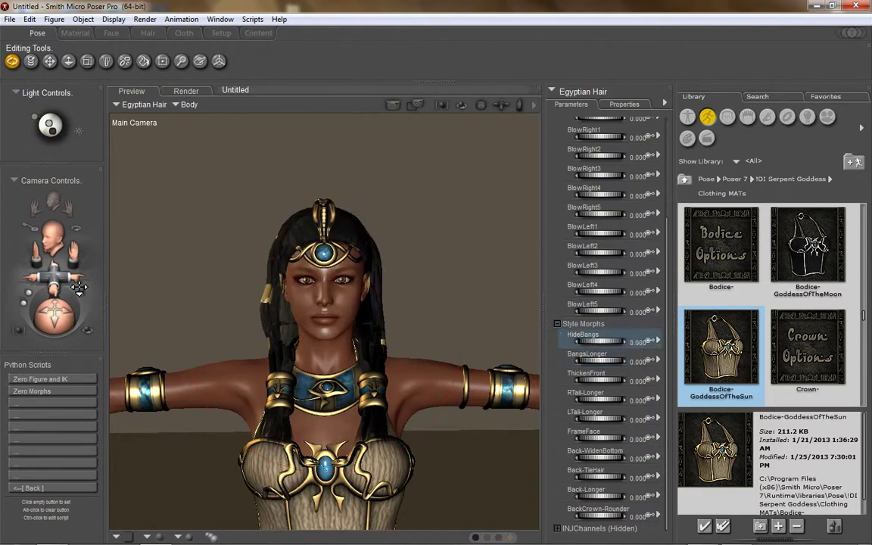
Delete the gold cobra crown from the figure's forehead.
{"action": "left_click_drag", "start_coordinate": [86, 328], "coordinate": [74, 324]}
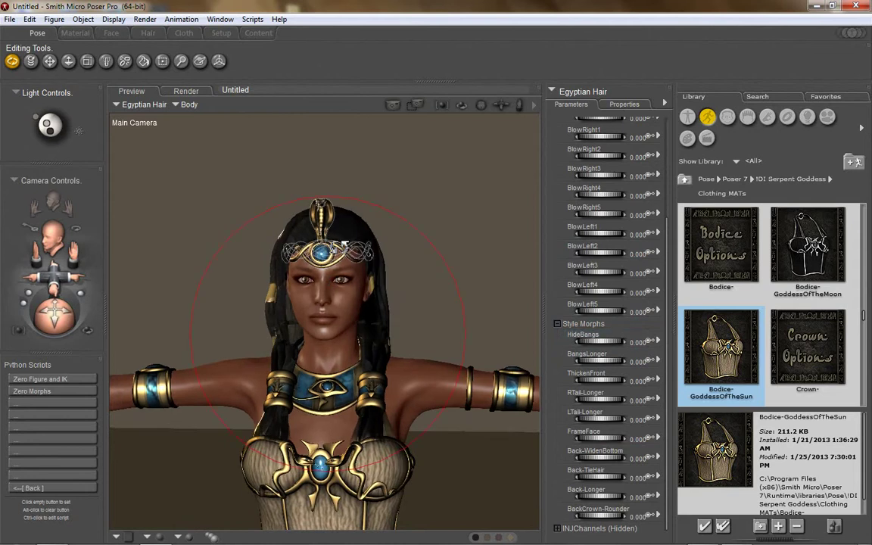
{"action": "left_click", "coordinate": [318, 244]}
{"action": "key", "text": "Delete"}
{"action": "left_click", "coordinate": [492, 324]}
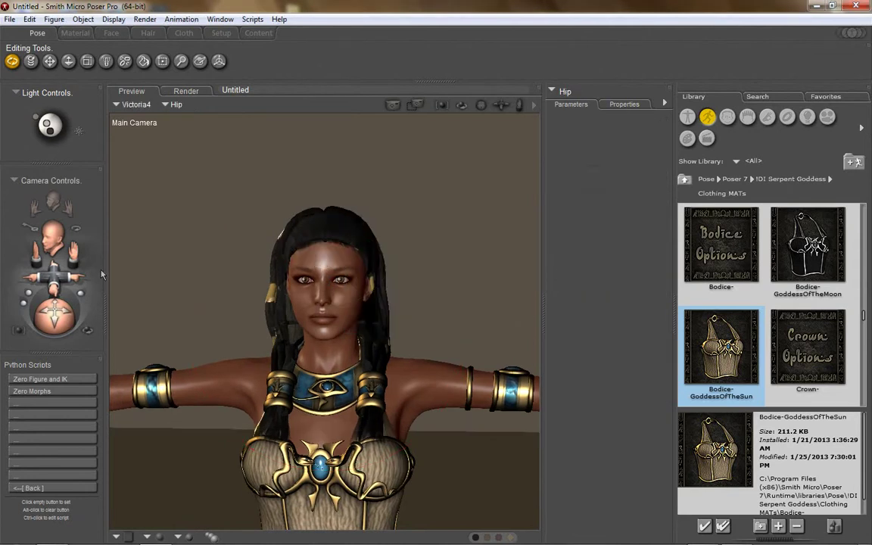
Render only the area around the forehead and bangs from a close-up of the face, and return to the preview.
{"action": "left_click_drag", "start_coordinate": [66, 288], "coordinate": [62, 311]}
{"action": "left_click_drag", "start_coordinate": [79, 254], "coordinate": [87, 270]}
{"action": "left_click", "coordinate": [144, 19]}
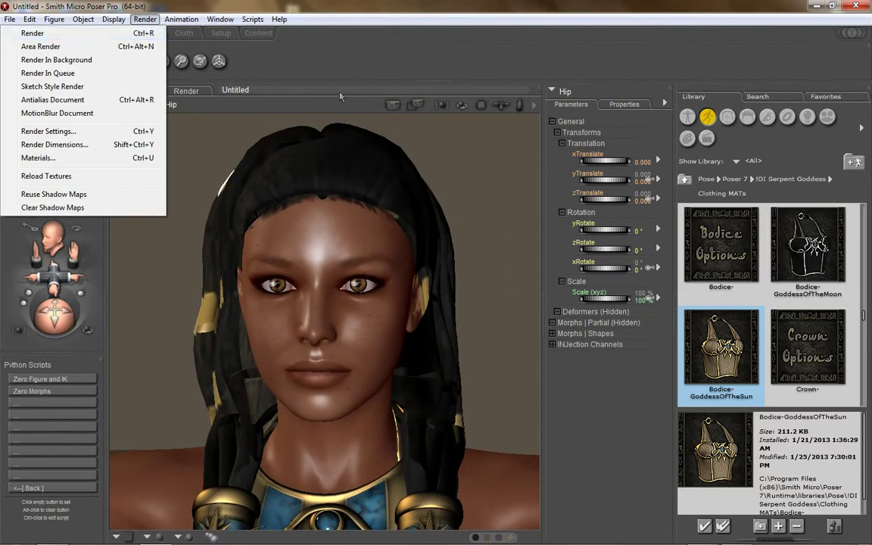
{"action": "left_click", "coordinate": [152, 47]}
{"action": "left_click_drag", "start_coordinate": [212, 143], "coordinate": [445, 255]}
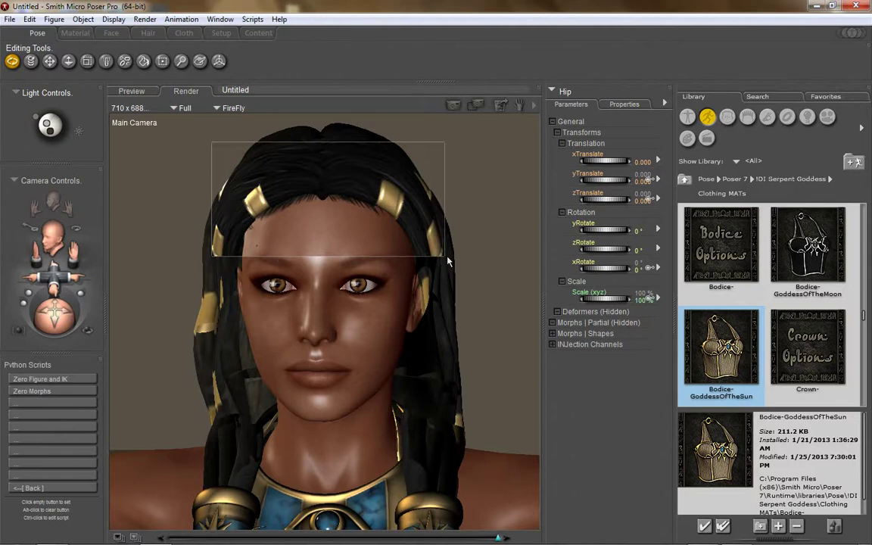
{"action": "left_click", "coordinate": [475, 279]}
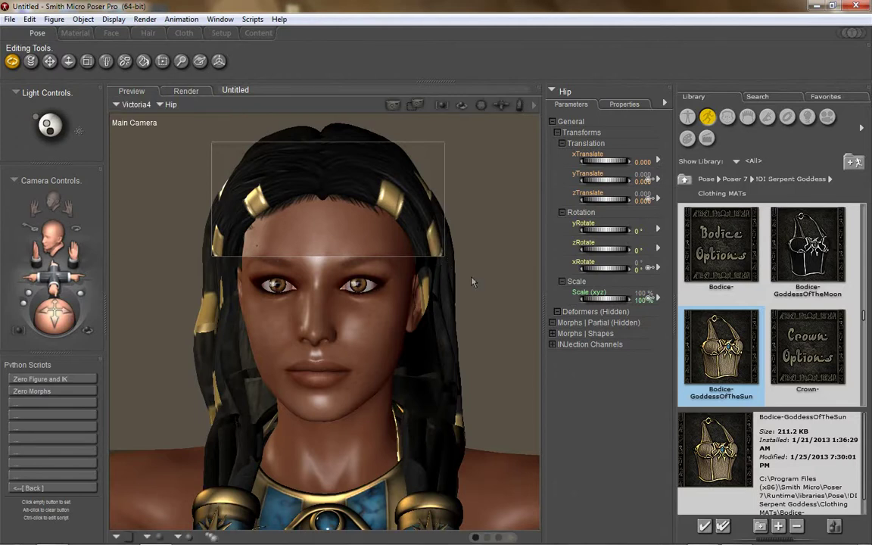
Select the Egyptian Hair's whole body again and bring its Style Morphs into reach.
{"action": "left_click", "coordinate": [432, 259]}
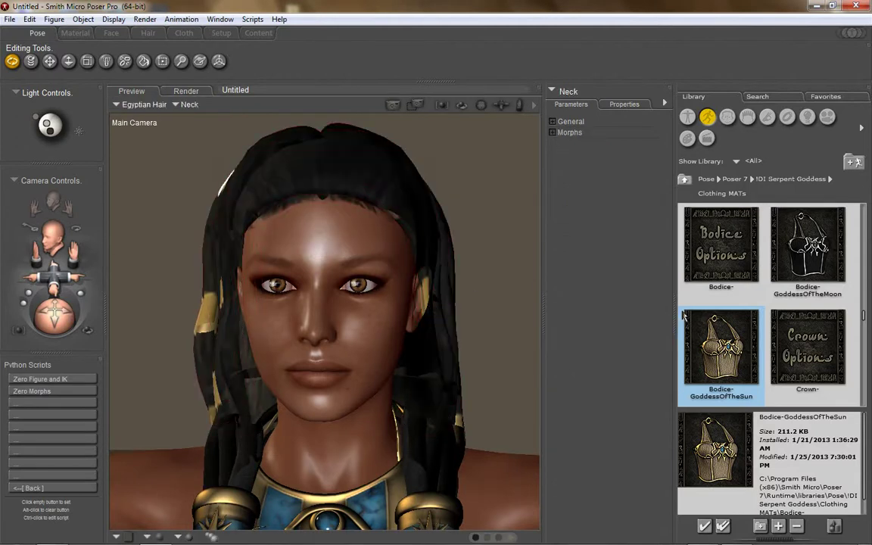
{"action": "left_click", "coordinate": [570, 91]}
{"action": "left_click", "coordinate": [578, 96]}
{"action": "scroll", "coordinate": [590, 328], "scroll_direction": "down", "scroll_amount": 10}
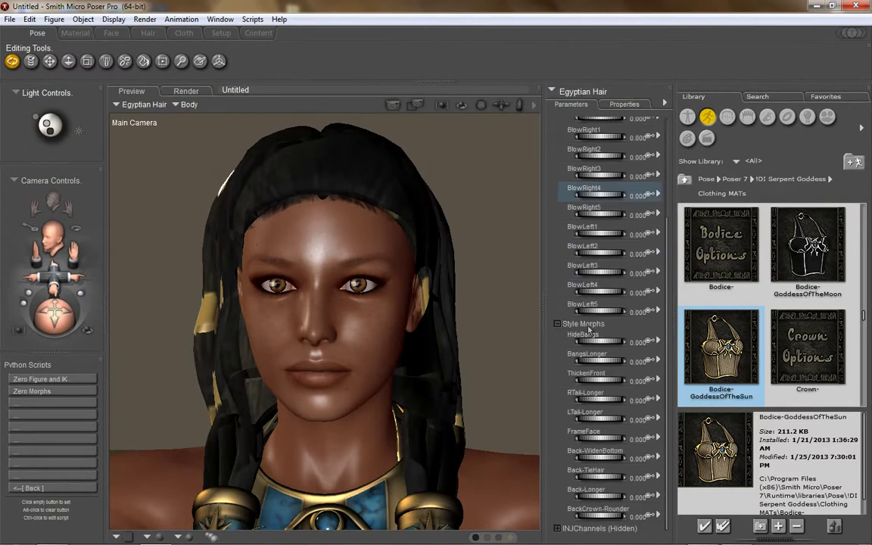
Try the HideBangs style morph at 1 and BangsLonger at about 2.58, undoing each change.
{"action": "left_click", "coordinate": [640, 342]}
{"action": "type", "text": "1"}
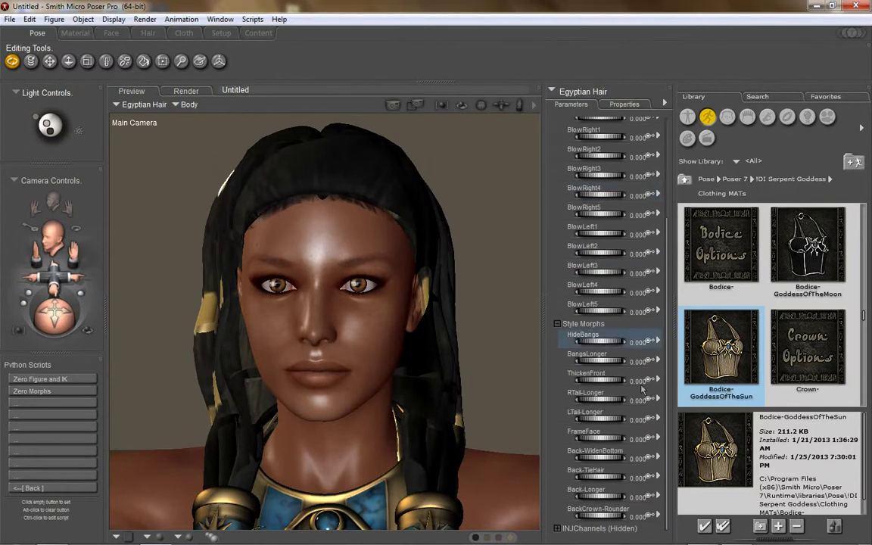
{"action": "key", "text": "Return"}
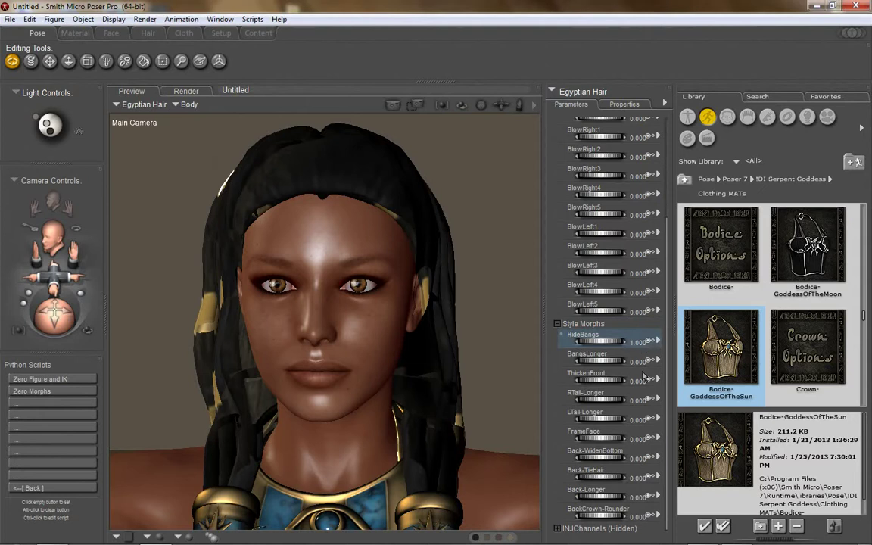
{"action": "key", "text": "ctrl+z"}
{"action": "left_click_drag", "start_coordinate": [602, 362], "coordinate": [757, 369]}
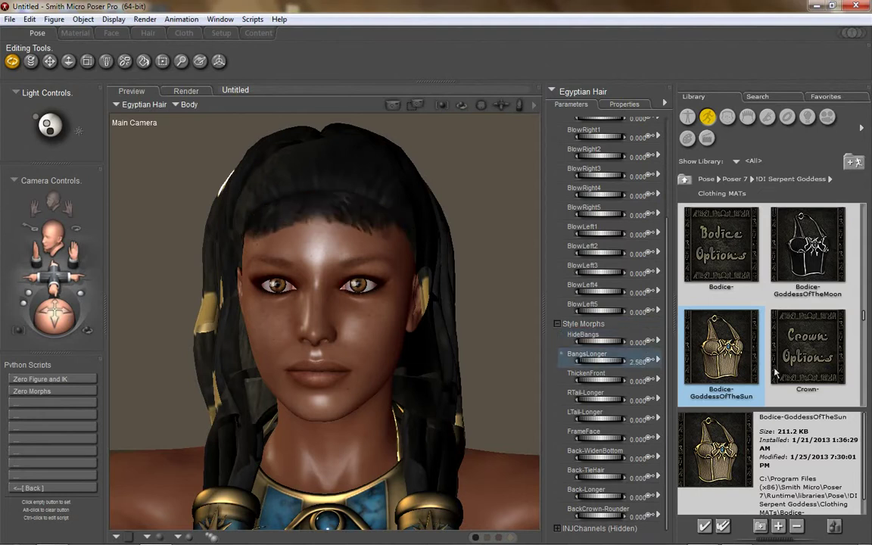
{"action": "key", "text": "ctrl+z"}
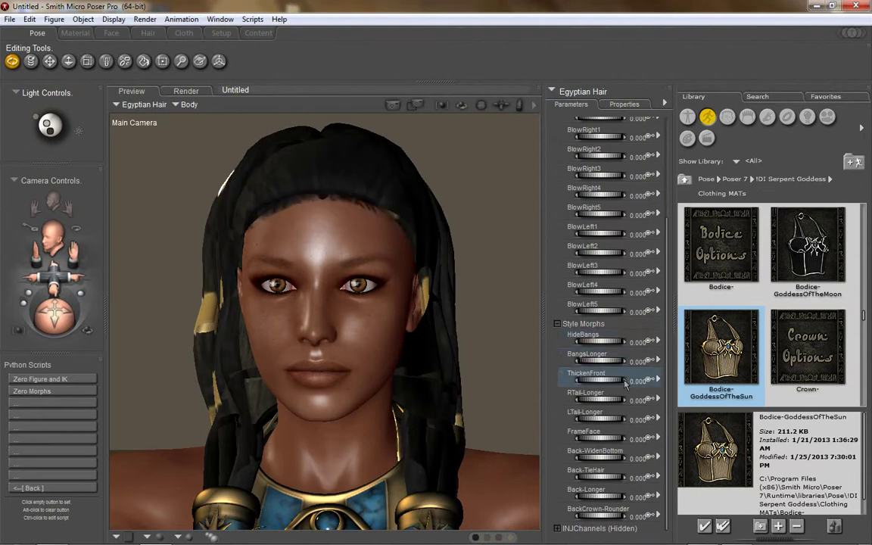
Raise the hair's ThickenFront style morph to about 3.57 and view the figure from farther away.
{"action": "left_click_drag", "start_coordinate": [591, 383], "coordinate": [593, 384]}
{"action": "left_click_drag", "start_coordinate": [647, 383], "coordinate": [807, 393]}
{"action": "left_click_drag", "start_coordinate": [50, 268], "coordinate": [55, 274]}
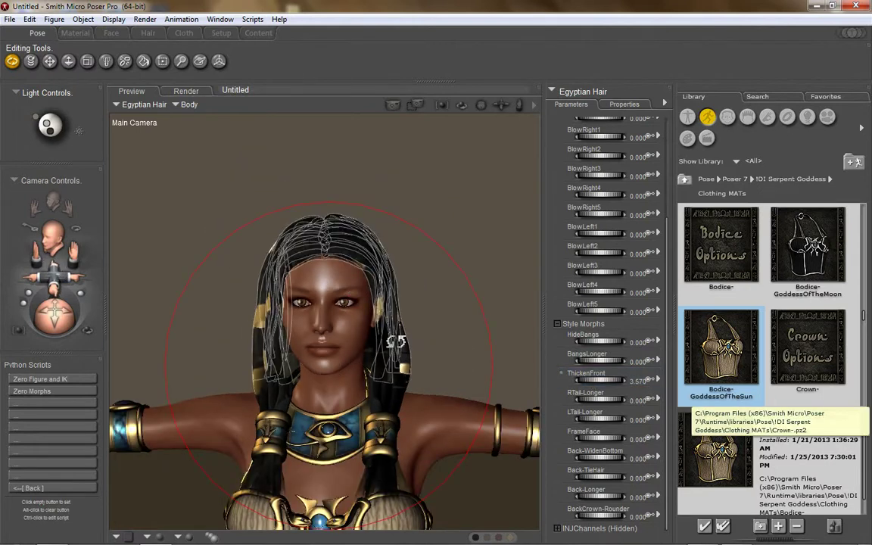
Reset the hair's ThickenFront style morph to 0.
{"action": "mouse_move", "coordinate": [54, 322]}
{"action": "left_mouse_down"}
{"action": "mouse_move", "coordinate": [112, 327]}
{"action": "mouse_move", "coordinate": [54, 321]}
{"action": "left_mouse_up"}
{"action": "left_click", "coordinate": [642, 385]}
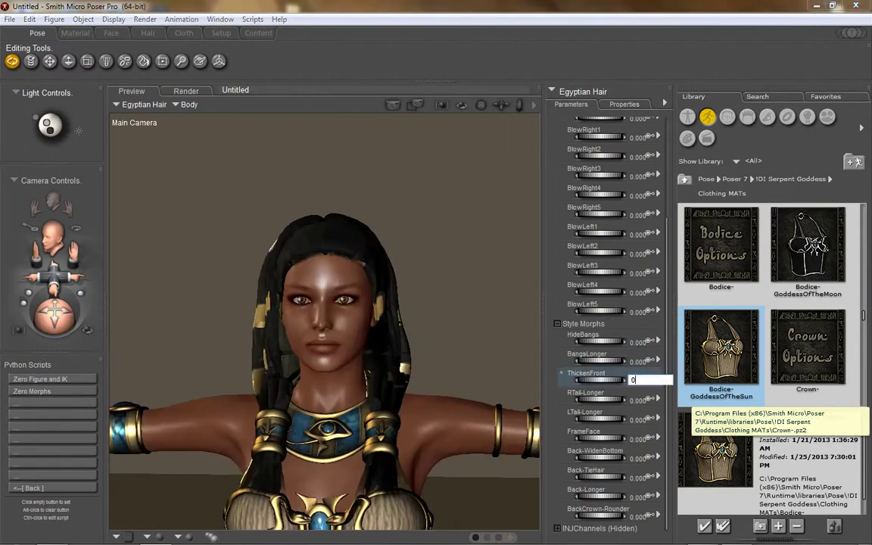
{"action": "type", "text": "0"}
{"action": "key", "text": "Return"}
Lengthen both hair tails by raising RTail-Longer to about 2.18 and LTail-Longer to about 2.76.
{"action": "left_click_drag", "start_coordinate": [599, 400], "coordinate": [736, 412]}
{"action": "left_click_drag", "start_coordinate": [598, 427], "coordinate": [600, 454]}
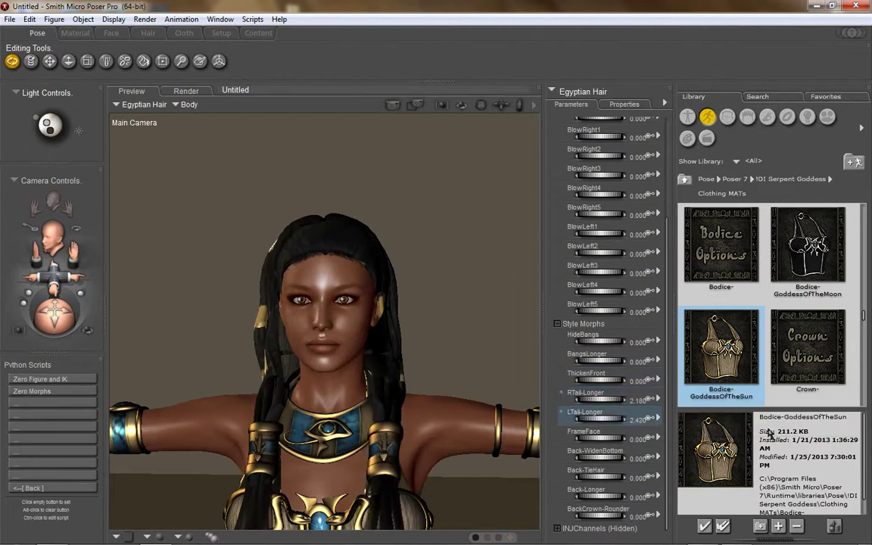
{"action": "left_click_drag", "start_coordinate": [75, 251], "coordinate": [75, 193]}
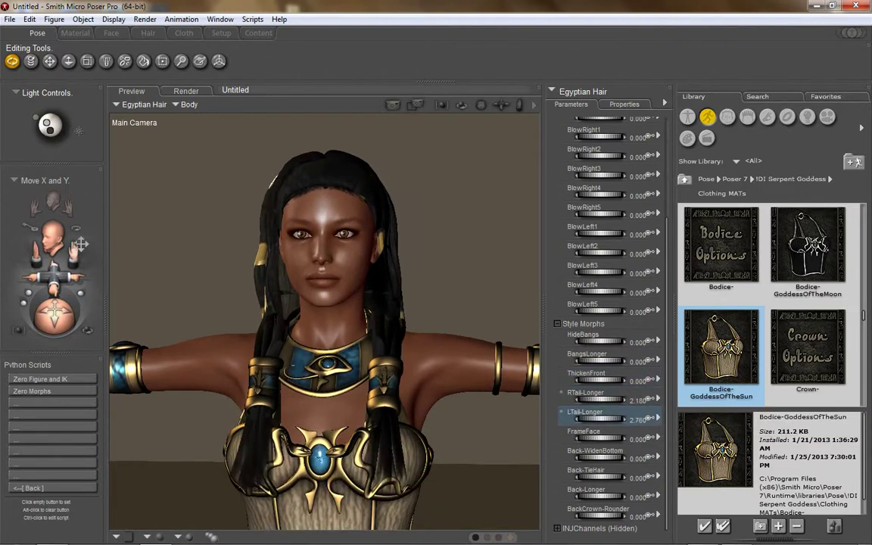
Raise the Back-Longer style morph to about 1.86 while viewing the hair from the side, and return to the front.
{"action": "left_click_drag", "start_coordinate": [60, 315], "coordinate": [116, 315]}
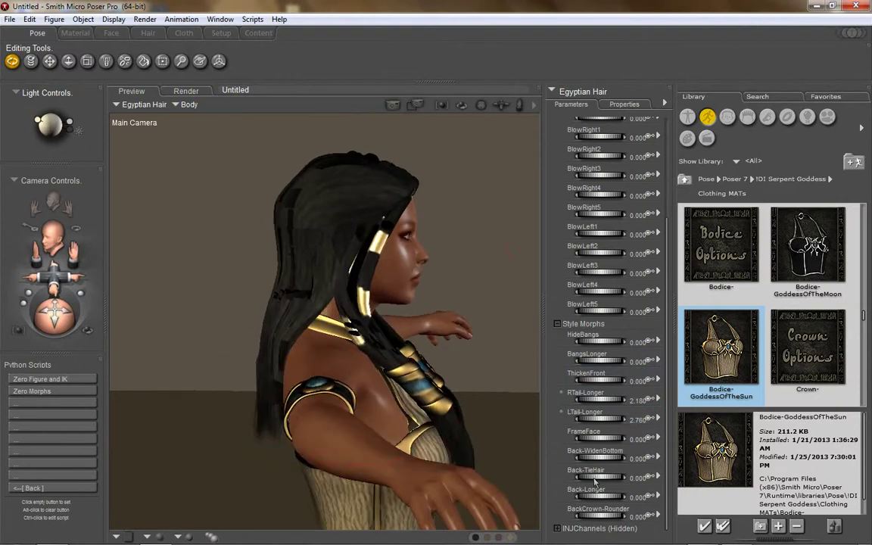
{"action": "left_click_drag", "start_coordinate": [597, 497], "coordinate": [711, 503]}
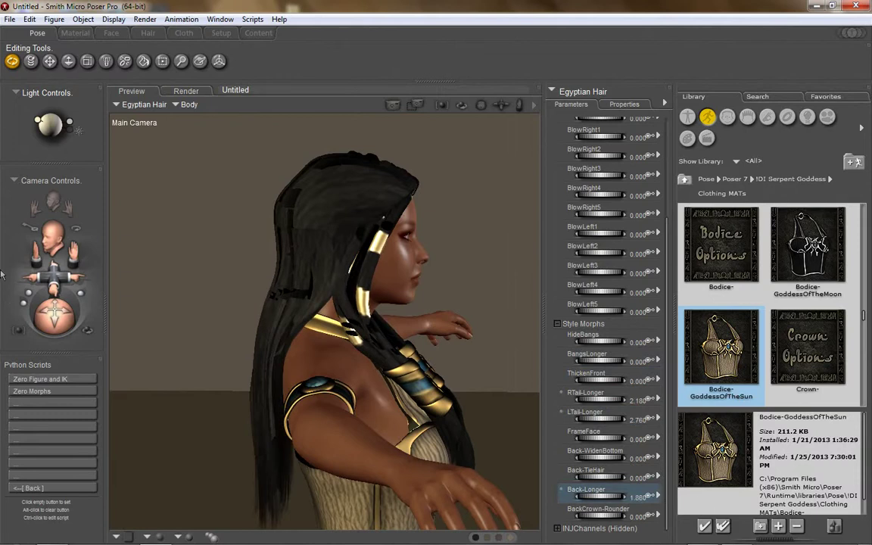
{"action": "left_click_drag", "start_coordinate": [53, 314], "coordinate": [7, 318]}
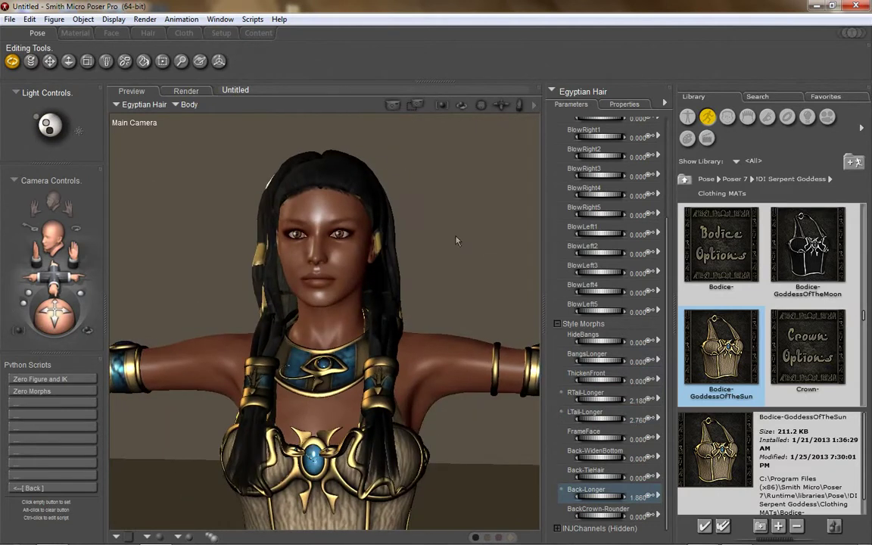
Try the BlowLeft4 movement morph and BlowRight5 at about 2.18 on the lengthened hair, undoing each change.
{"action": "left_click_drag", "start_coordinate": [598, 290], "coordinate": [628, 290]}
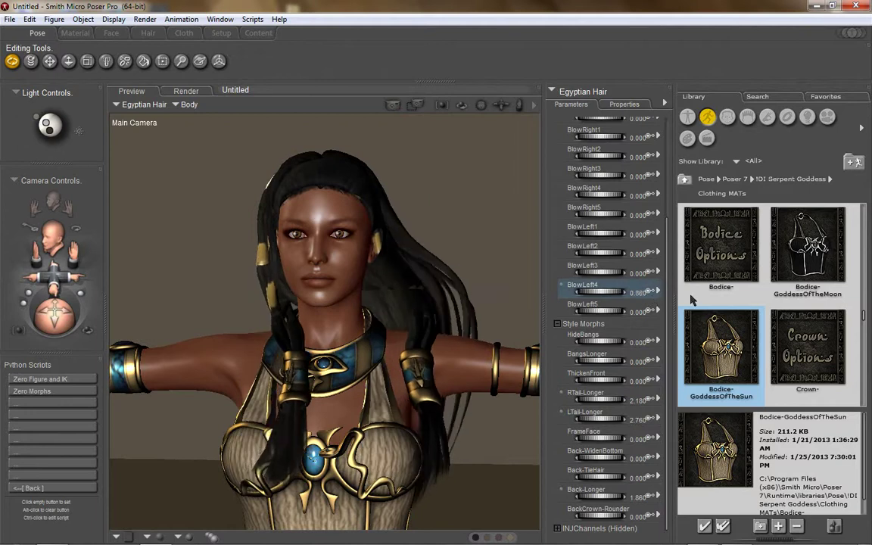
{"action": "left_click_drag", "start_coordinate": [690, 301], "coordinate": [701, 301]}
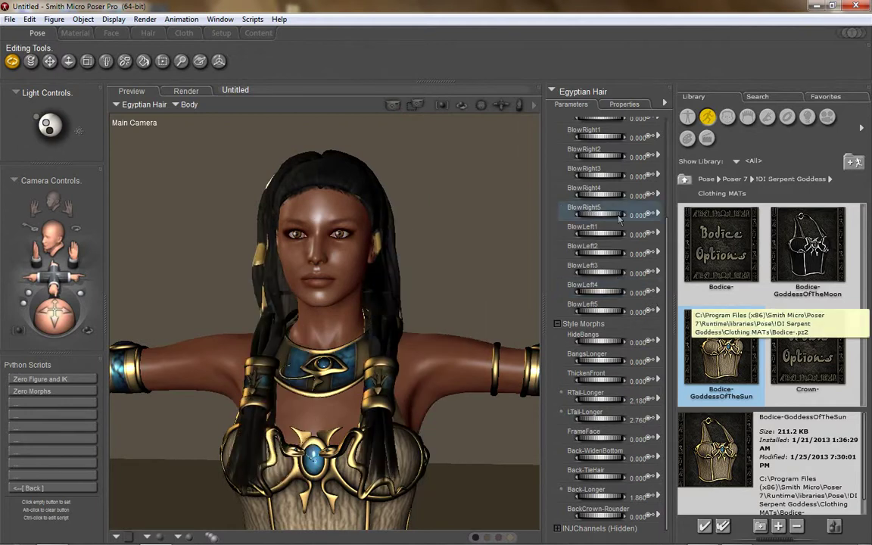
{"action": "left_click_drag", "start_coordinate": [724, 233], "coordinate": [699, 229]}
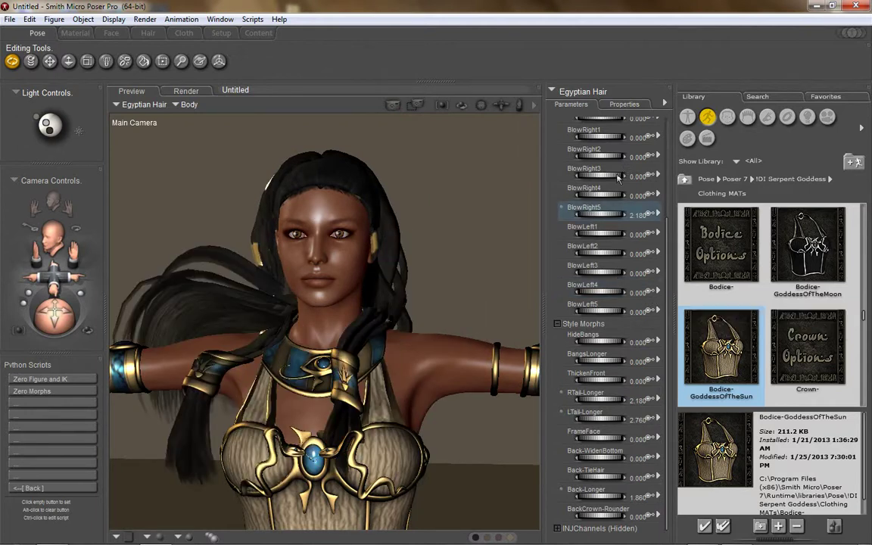
{"action": "key", "text": "ctrl+z"}
Try the BlowRight3 movement morph at about 3.14, undo it, and raise BlowRight2 to about 3.48.
{"action": "left_click_drag", "start_coordinate": [618, 179], "coordinate": [755, 189]}
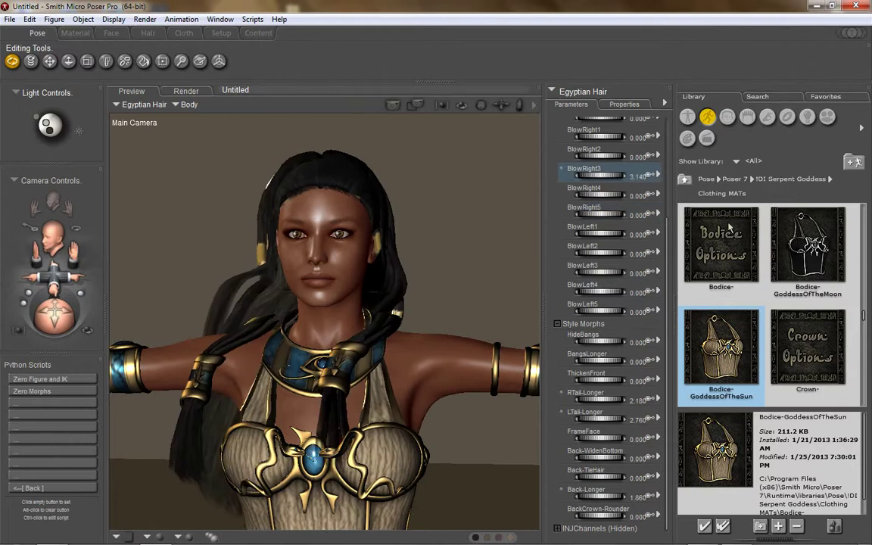
{"action": "left_click_drag", "start_coordinate": [614, 157], "coordinate": [757, 173]}
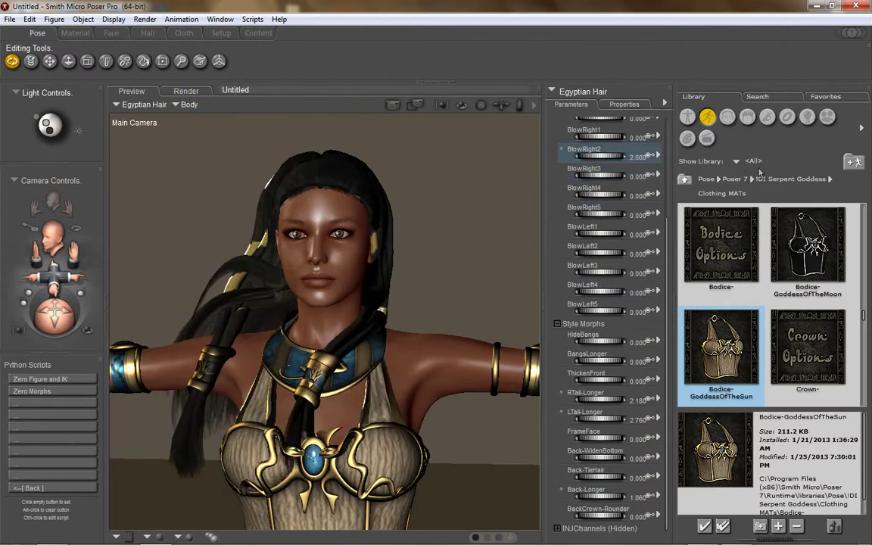
{"action": "key", "text": "ctrl+z"}
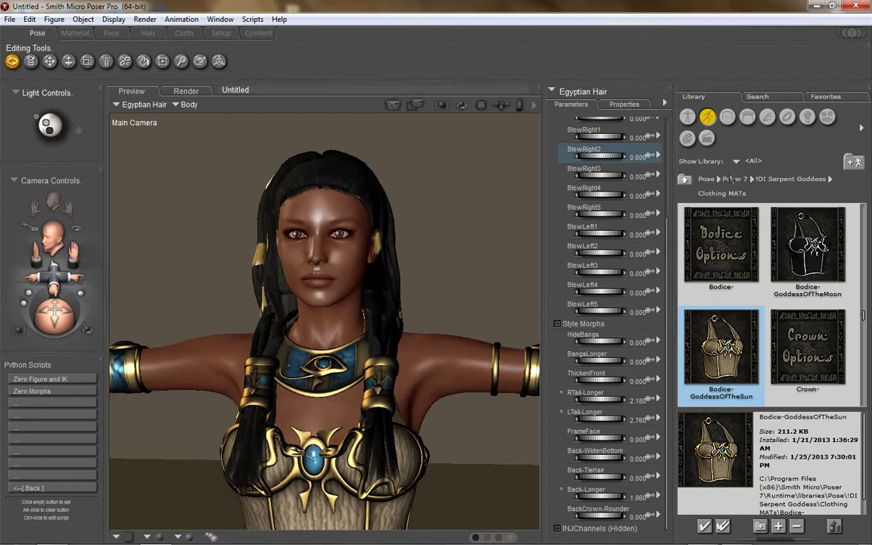
{"action": "left_click_drag", "start_coordinate": [710, 179], "coordinate": [811, 182]}
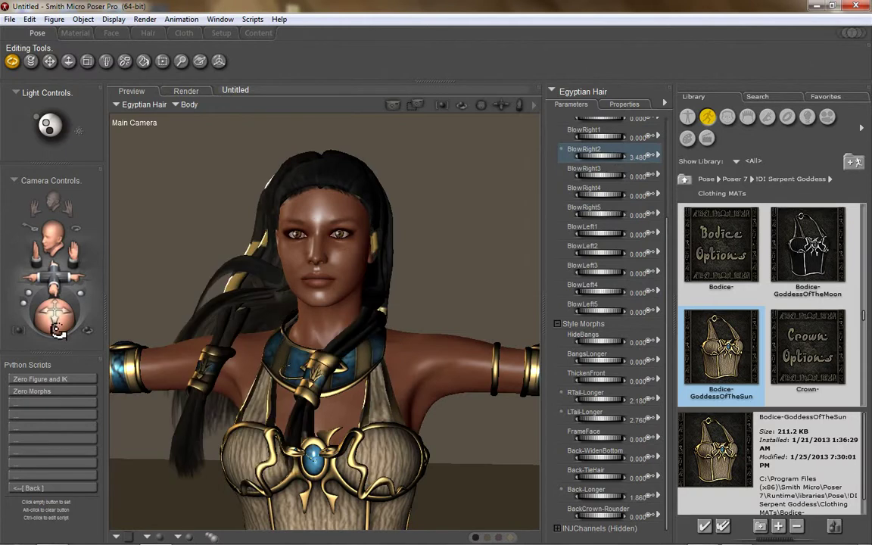
{"action": "left_click_drag", "start_coordinate": [54, 319], "coordinate": [74, 330]}
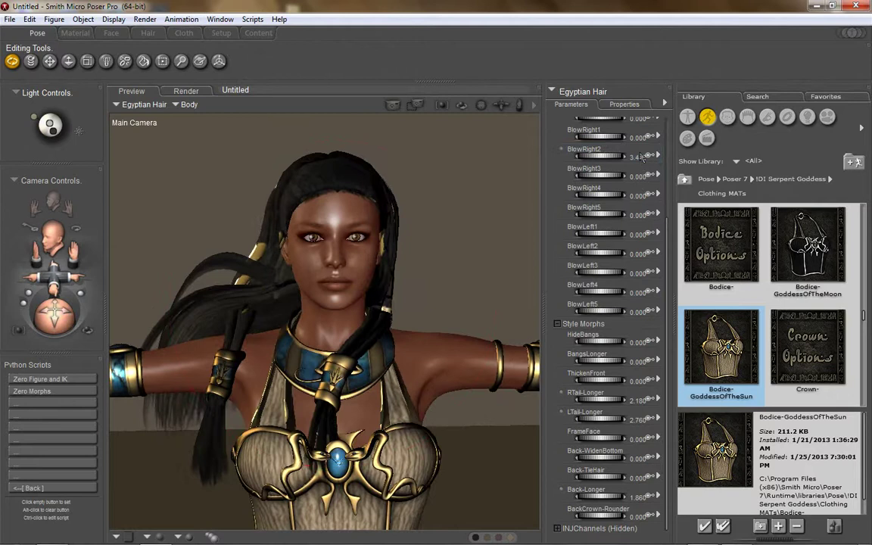
Reset BlowRight2 to 0 and clear the hair's remaining morphs with the Zero Morphs script.
{"action": "left_click", "coordinate": [637, 156]}
{"action": "type", "text": "0"}
{"action": "key", "text": "Return"}
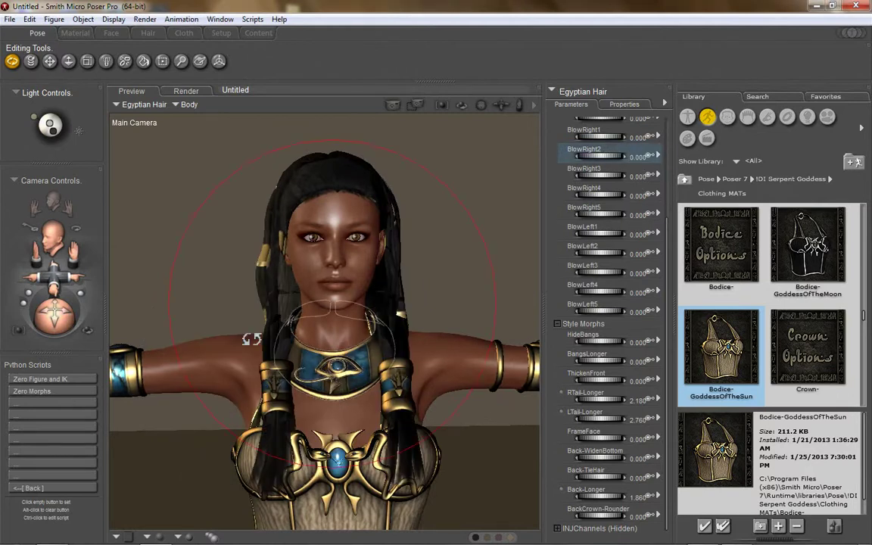
{"action": "mouse_move", "coordinate": [63, 302]}
{"action": "left_mouse_down"}
{"action": "mouse_move", "coordinate": [60, 327]}
{"action": "mouse_move", "coordinate": [168, 331]}
{"action": "mouse_move", "coordinate": [68, 326]}
{"action": "left_mouse_up"}
{"action": "left_click", "coordinate": [28, 394]}
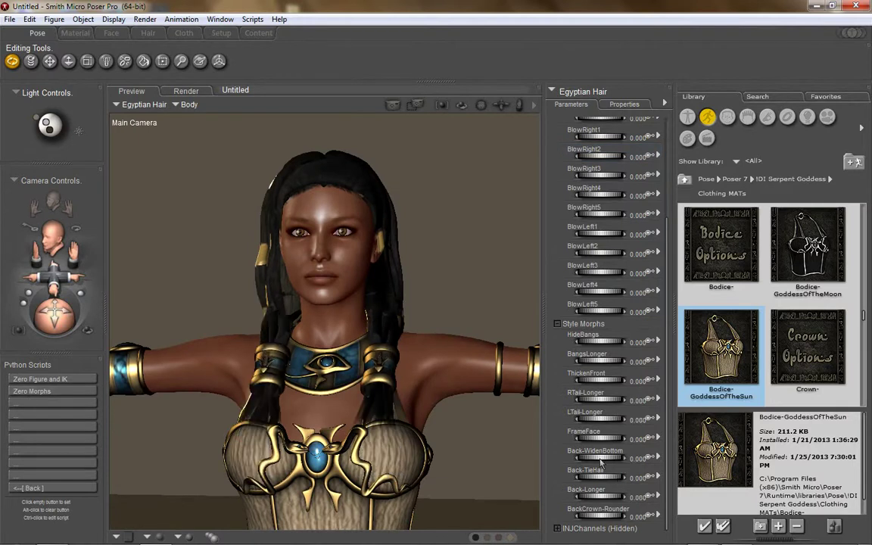
Try the Back-WidenBottom style morph at about 3.22 from behind the figure and undo it.
{"action": "mouse_move", "coordinate": [49, 297]}
{"action": "left_mouse_down"}
{"action": "mouse_move", "coordinate": [173, 331]}
{"action": "mouse_move", "coordinate": [156, 298]}
{"action": "left_mouse_up"}
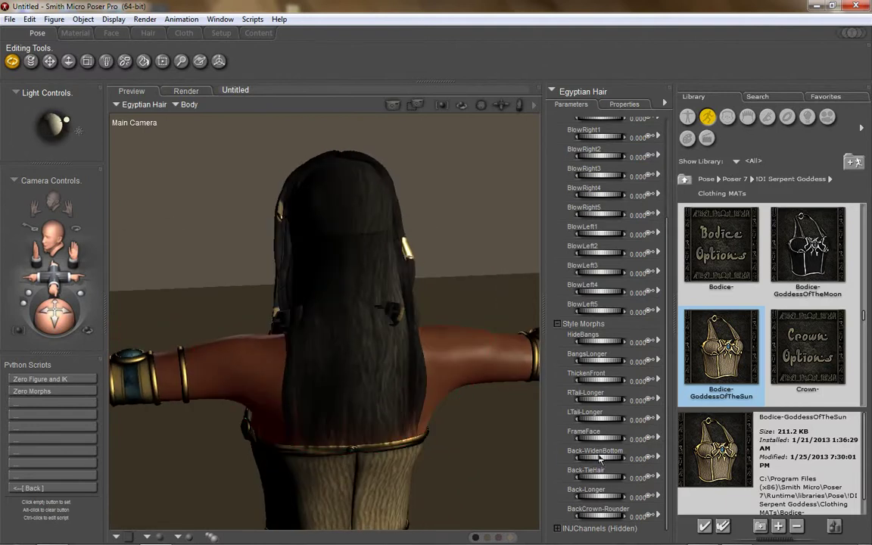
{"action": "left_click_drag", "start_coordinate": [702, 462], "coordinate": [797, 468]}
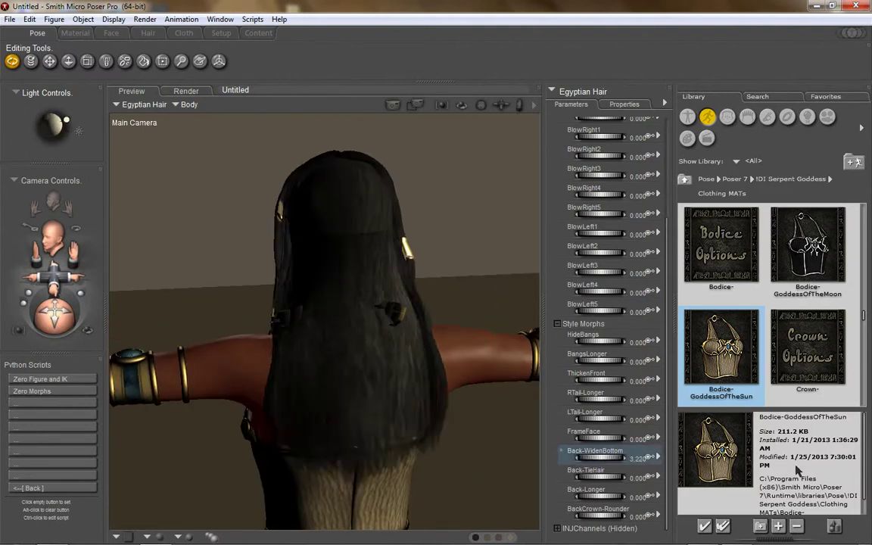
{"action": "key", "text": "ctrl+z"}
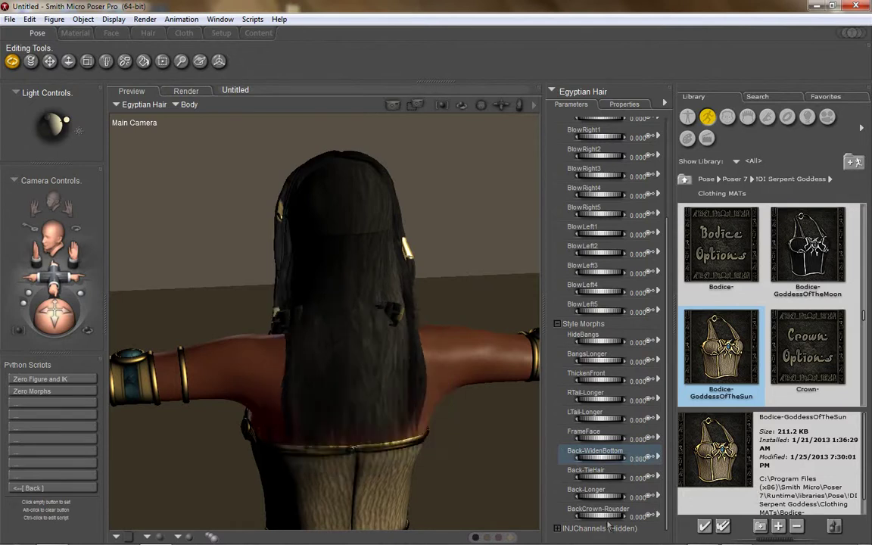
Try the BackCrown-Rounder style morph at about 3.48, check it from the side, and reset it to 0.
{"action": "left_click_drag", "start_coordinate": [605, 519], "coordinate": [773, 518]}
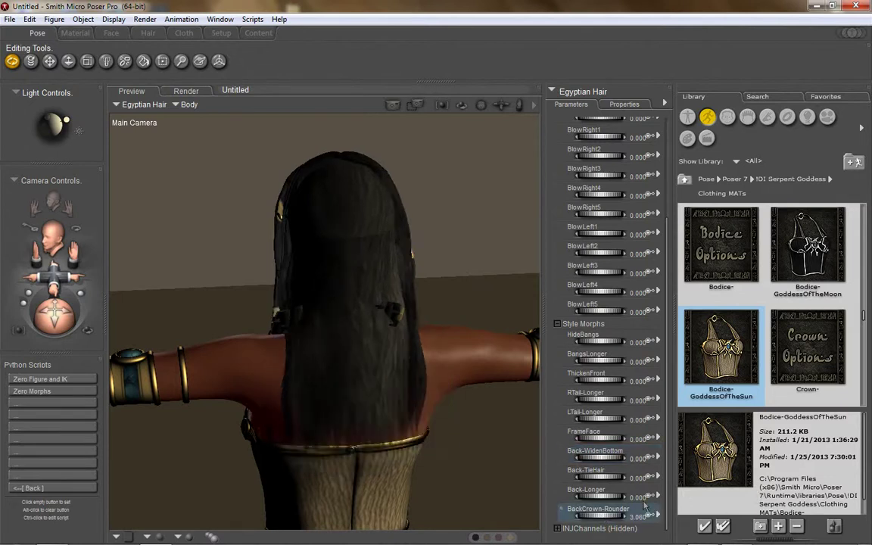
{"action": "left_click_drag", "start_coordinate": [52, 317], "coordinate": [81, 318]}
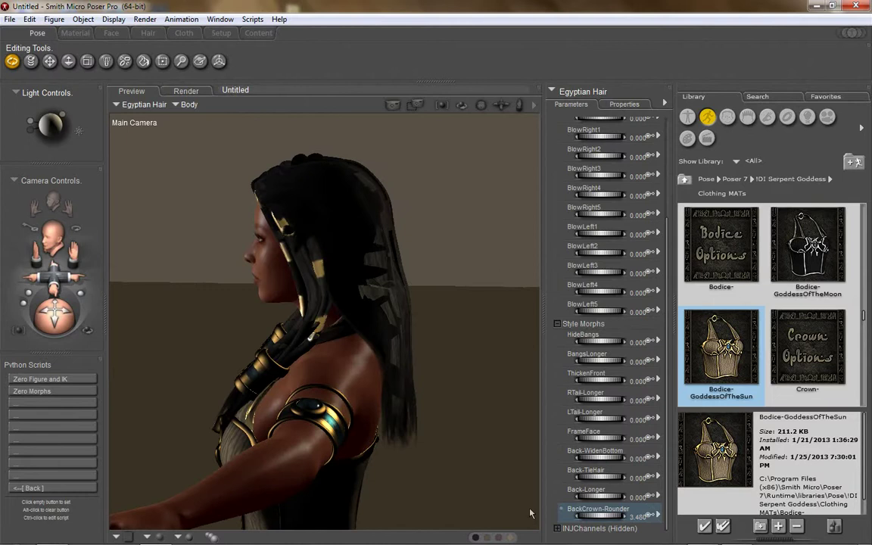
{"action": "left_click", "coordinate": [637, 518]}
{"action": "type", "text": "0"}
{"action": "key", "text": "Return"}
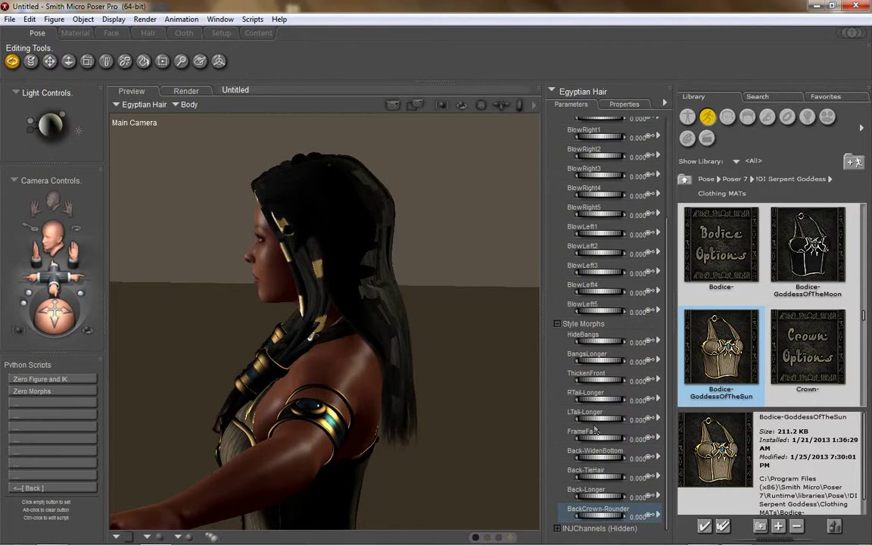
Try the FrameFace style morph at 1 from the front and reset it to 0.
{"action": "left_click_drag", "start_coordinate": [51, 290], "coordinate": [117, 314]}
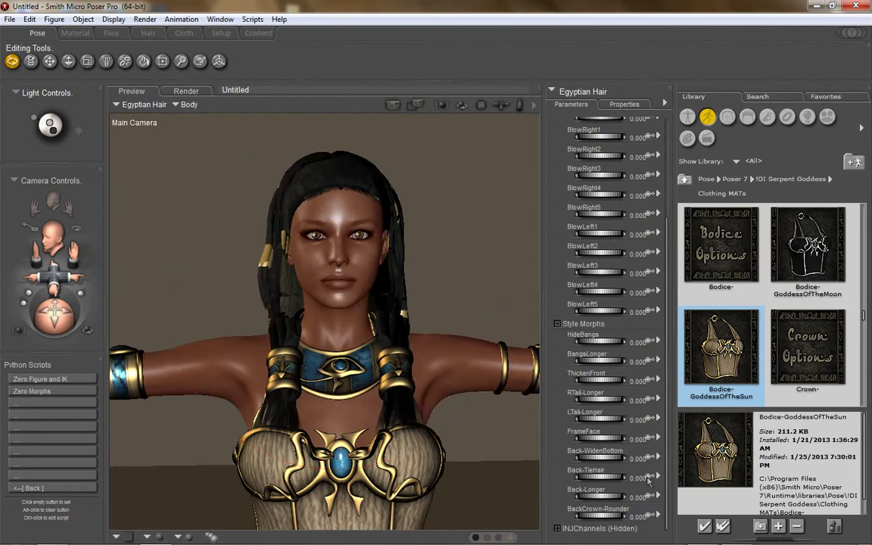
{"action": "left_click", "coordinate": [639, 439]}
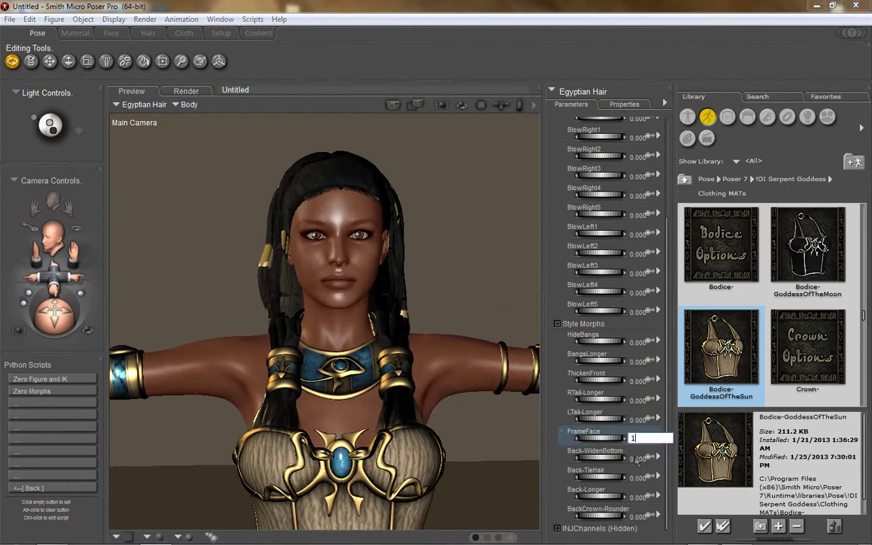
{"action": "type", "text": "1"}
{"action": "key", "text": "Return"}
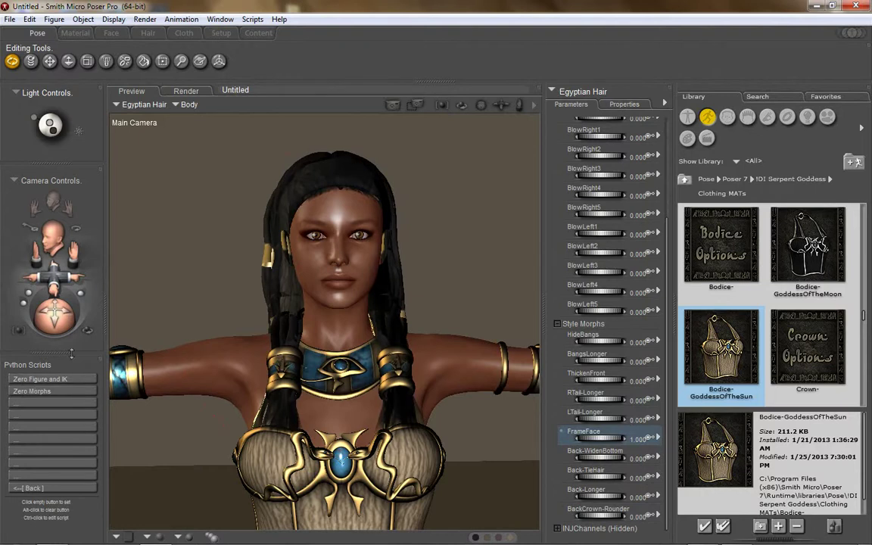
{"action": "mouse_move", "coordinate": [61, 321]}
{"action": "left_mouse_down"}
{"action": "mouse_move", "coordinate": [53, 322]}
{"action": "mouse_move", "coordinate": [62, 324]}
{"action": "left_mouse_up"}
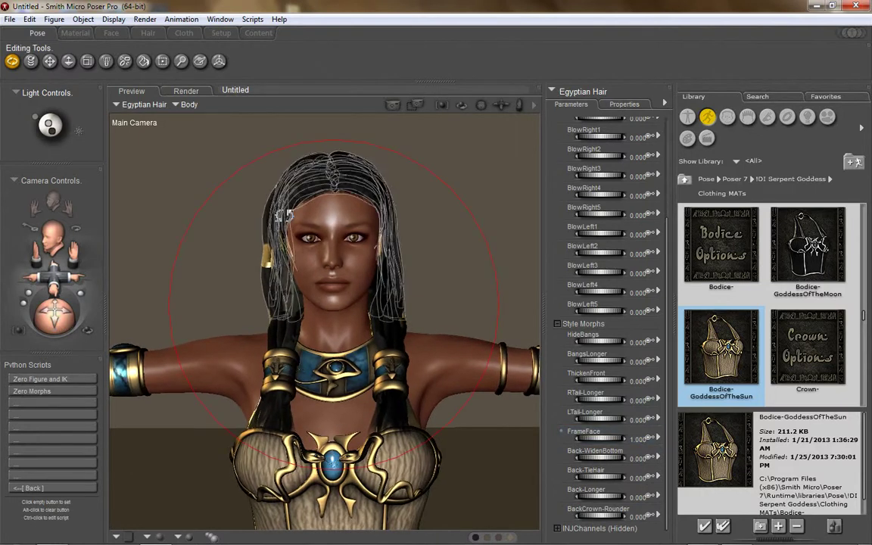
{"action": "left_click", "coordinate": [640, 440]}
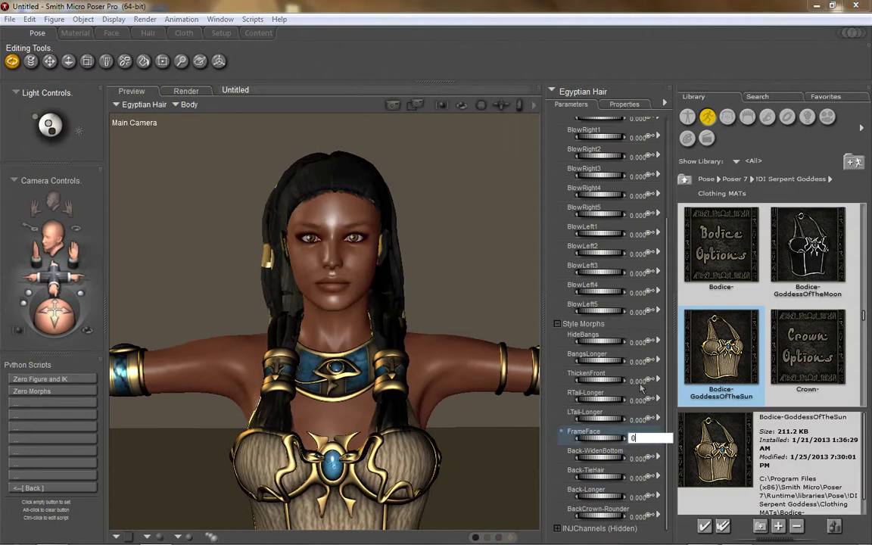
{"action": "type", "text": "0"}
{"action": "key", "text": "Return"}
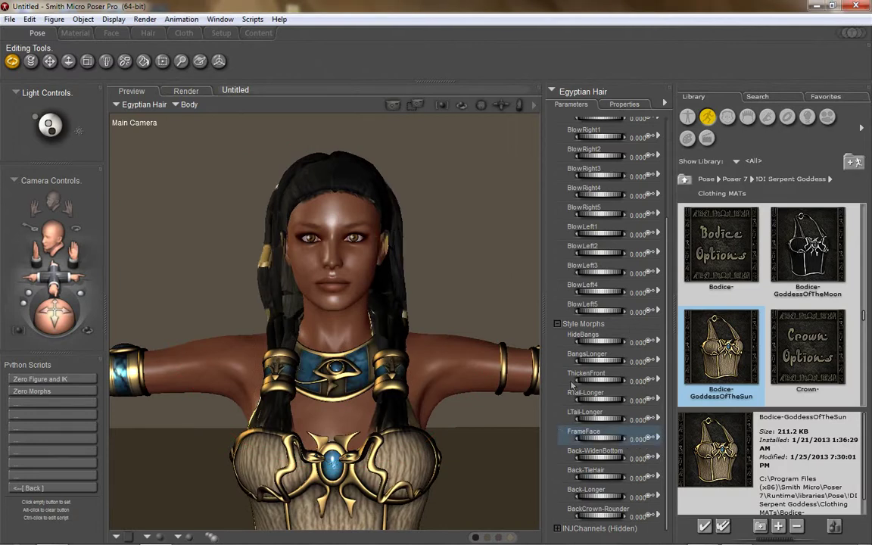
Collapse the Movement Morphs and Style Morphs groups, and expand Adjustment Morphs to look through its dials.
{"action": "scroll", "coordinate": [633, 233], "scroll_direction": "up", "scroll_amount": 3}
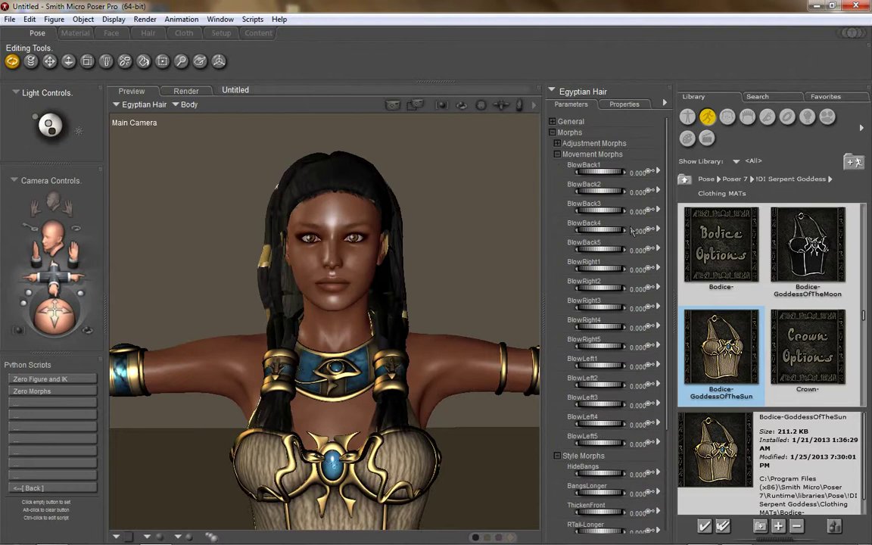
{"action": "left_click", "coordinate": [558, 154]}
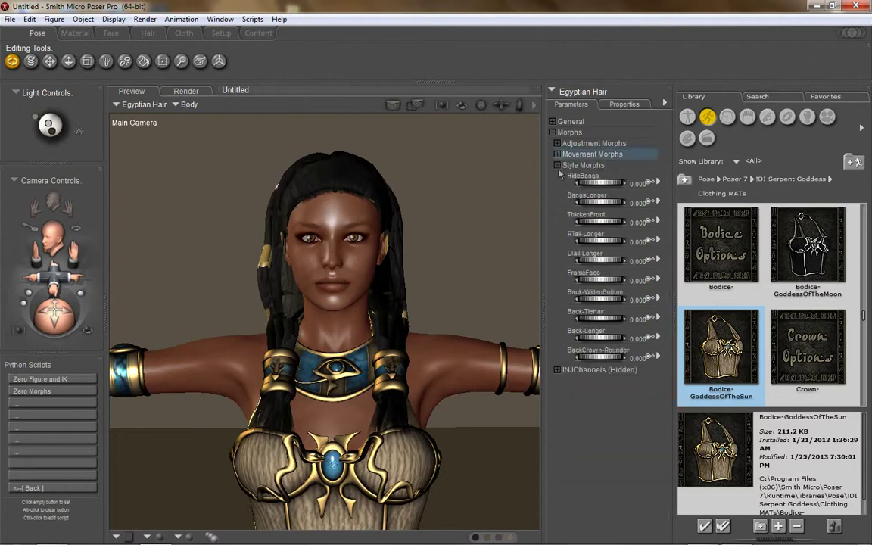
{"action": "left_click", "coordinate": [558, 166]}
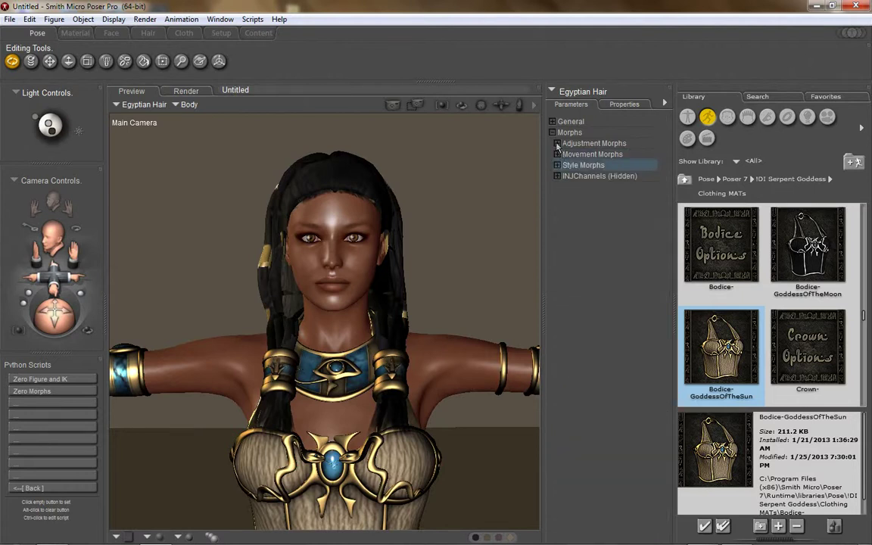
{"action": "left_click", "coordinate": [557, 143]}
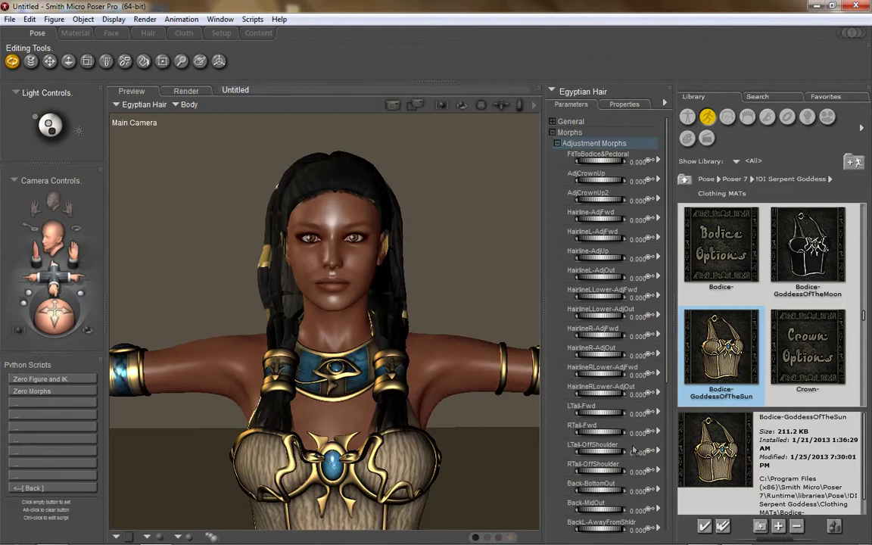
{"action": "scroll", "coordinate": [596, 460], "scroll_direction": "down", "scroll_amount": 3}
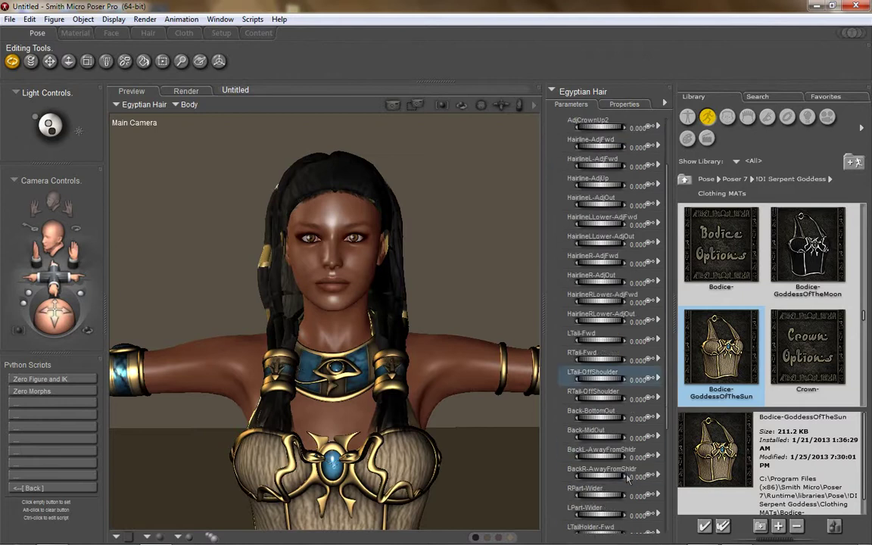
{"action": "scroll", "coordinate": [607, 134], "scroll_direction": "up", "scroll_amount": 3}
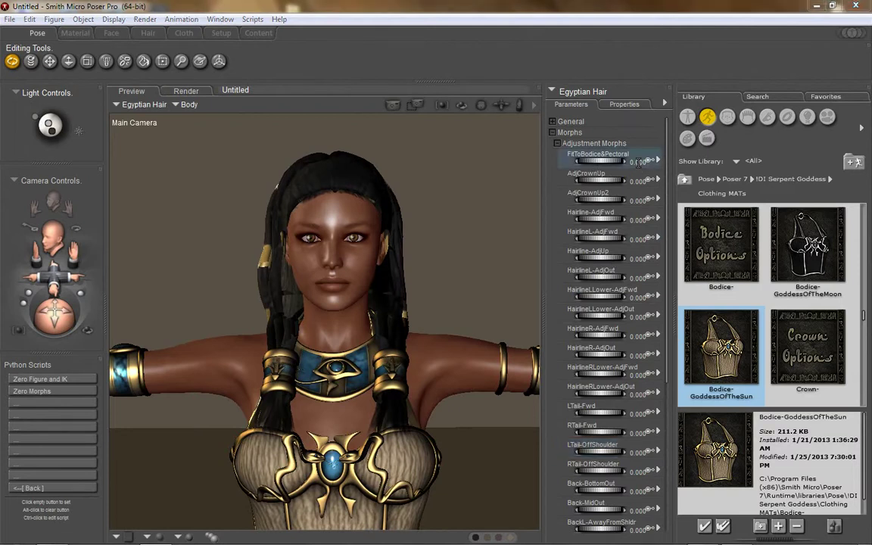
Set the hair's FitToBodice&Pectoral adjustment morph to 1.
{"action": "left_click", "coordinate": [640, 162]}
{"action": "type", "text": "1"}
{"action": "key", "text": "Return"}
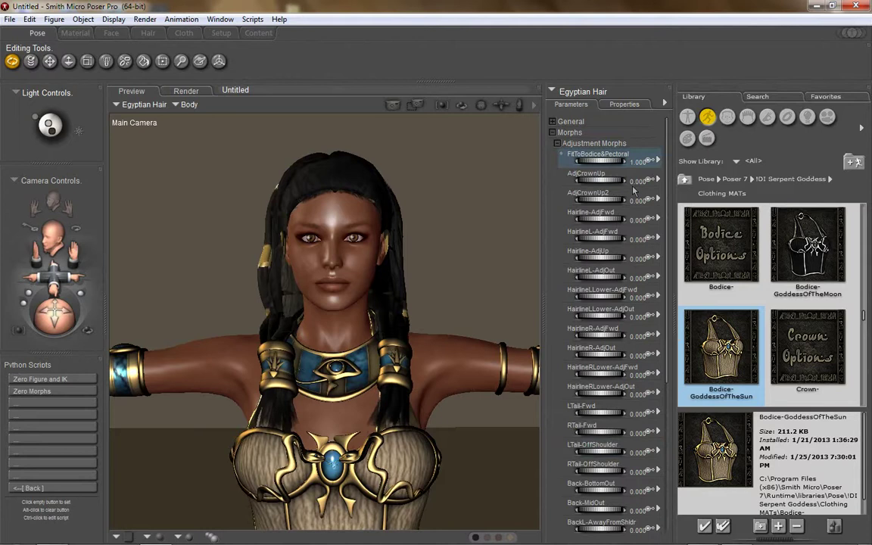
Reset the hair's FitToBodice&Pectoral adjustment morph to 0.
{"action": "left_click", "coordinate": [636, 165]}
{"action": "type", "text": "0"}
{"action": "key", "text": "Return"}
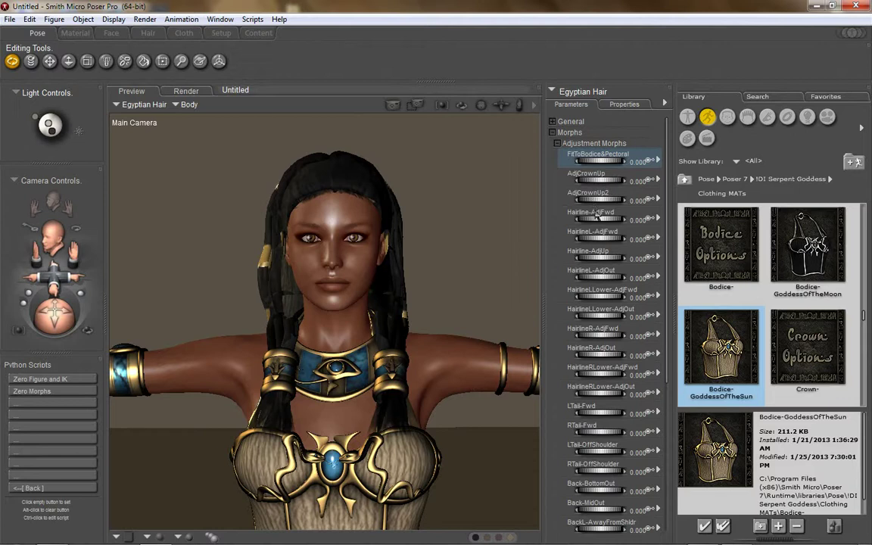
Try the Hairline-AdjFwd adjustment morph at about 0.98 on the hair and return it to 0.
{"action": "left_click", "coordinate": [615, 224]}
{"action": "left_click_drag", "start_coordinate": [615, 223], "coordinate": [656, 311]}
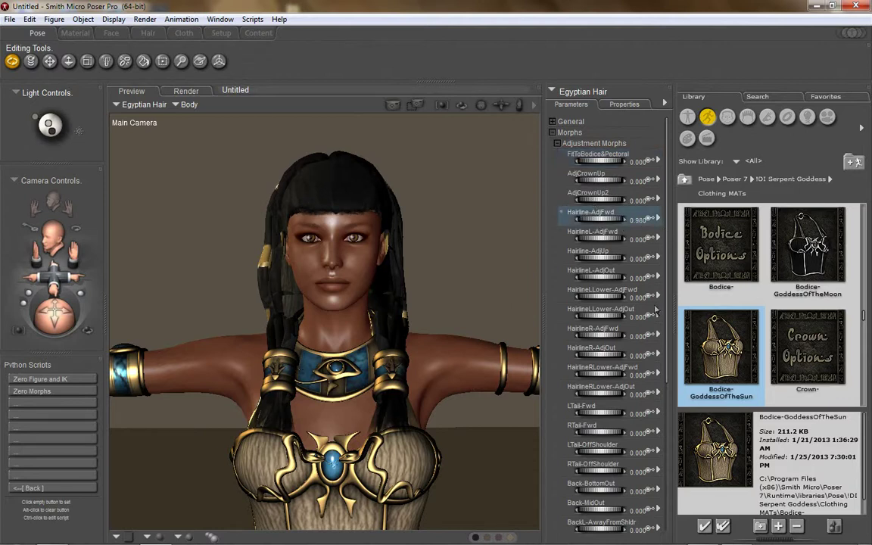
{"action": "left_click", "coordinate": [619, 413]}
Try the FitAiko adjustment morph at the end of the group and undo the change.
{"action": "scroll", "coordinate": [619, 423], "scroll_direction": "down", "scroll_amount": 6}
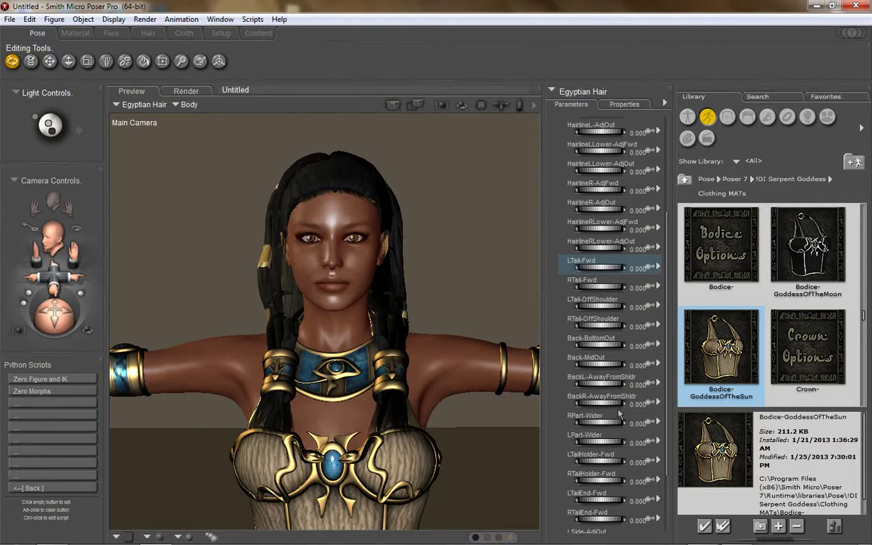
{"action": "left_click_drag", "start_coordinate": [598, 494], "coordinate": [871, 497]}
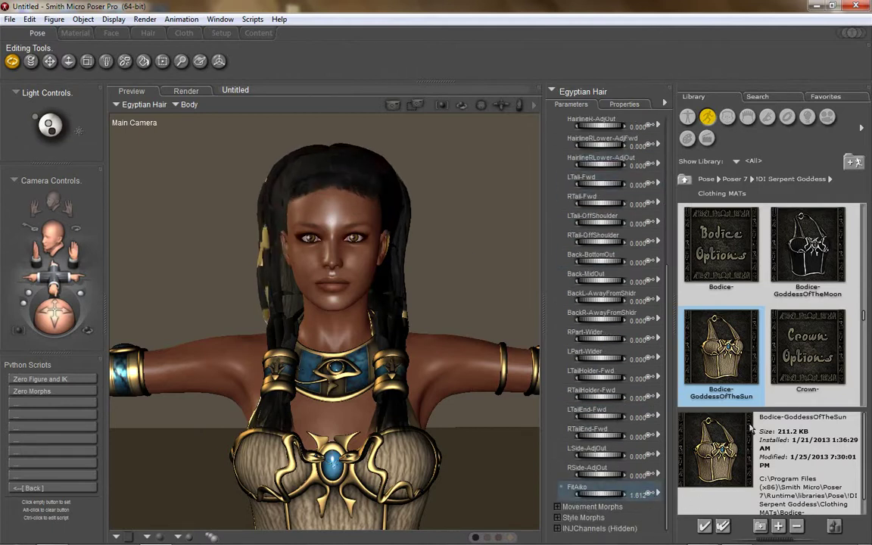
{"action": "key", "text": "ctrl+z"}
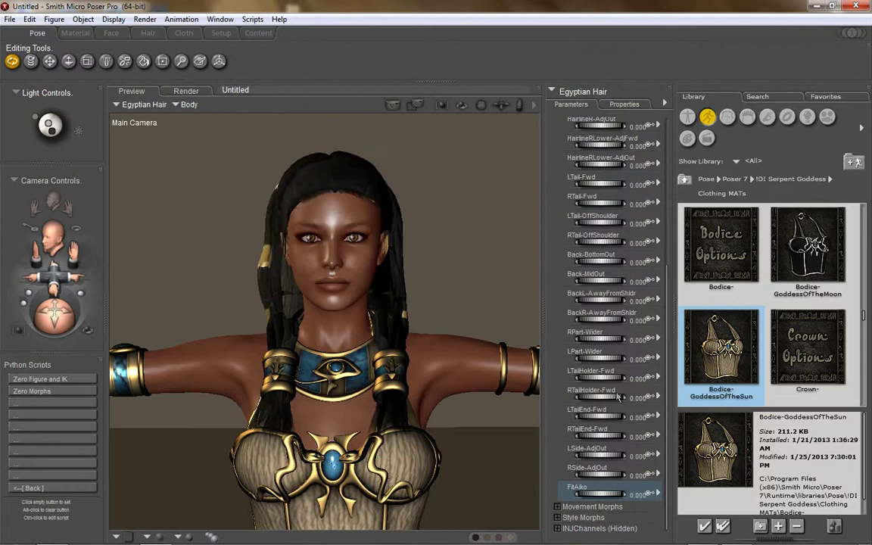
{"action": "scroll", "coordinate": [615, 390], "scroll_direction": "up", "scroll_amount": 5}
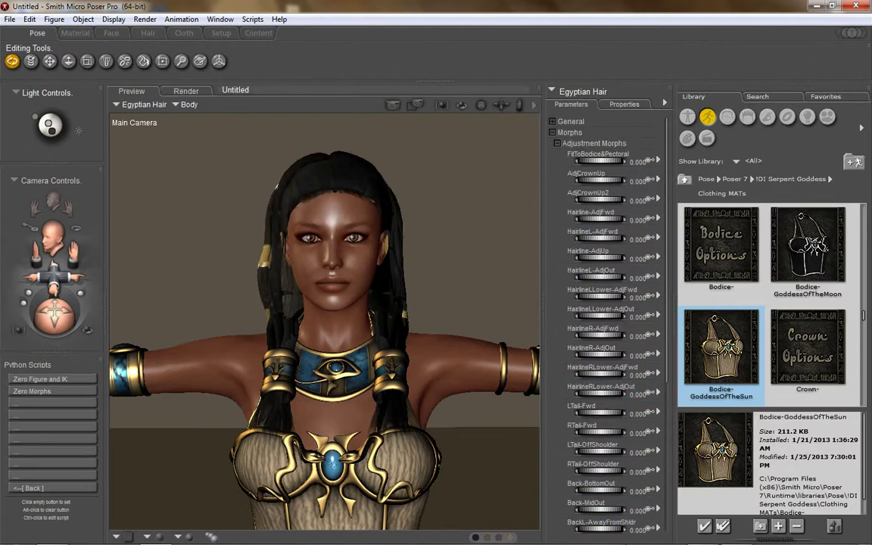
Collapse the Adjustment Morphs group and open the Hair MATs folder of the !DI Serpent Goddess pose library.
{"action": "left_click", "coordinate": [558, 144]}
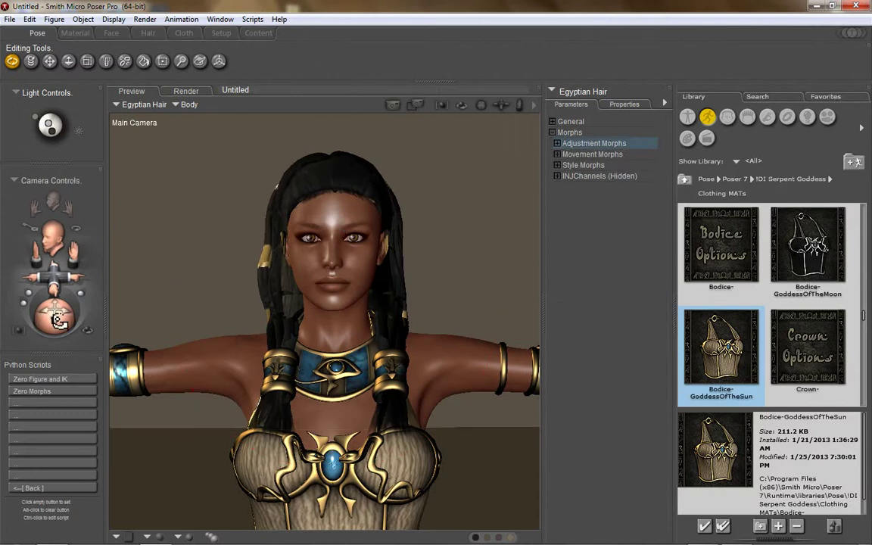
{"action": "left_click_drag", "start_coordinate": [58, 321], "coordinate": [78, 323]}
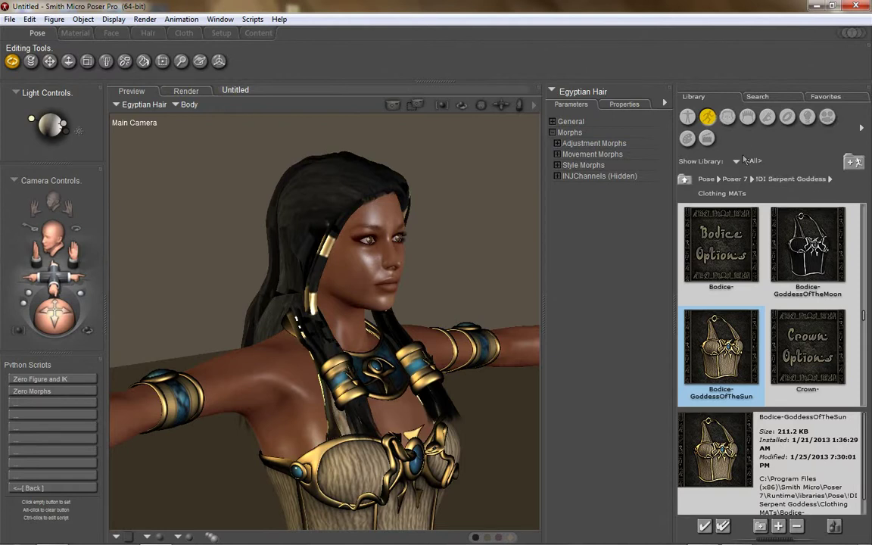
{"action": "left_click", "coordinate": [789, 185]}
{"action": "left_click", "coordinate": [801, 253]}
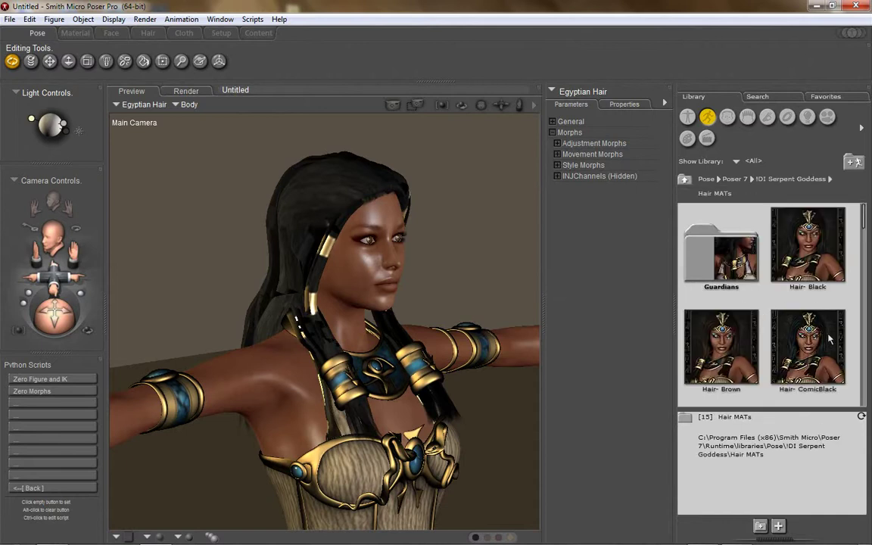
Look through the hair colour, bead and holder presets in Hair MATs and select Hair- Black.
{"action": "left_click", "coordinate": [836, 260]}
{"action": "scroll", "coordinate": [833, 397], "scroll_direction": "down", "scroll_amount": 2}
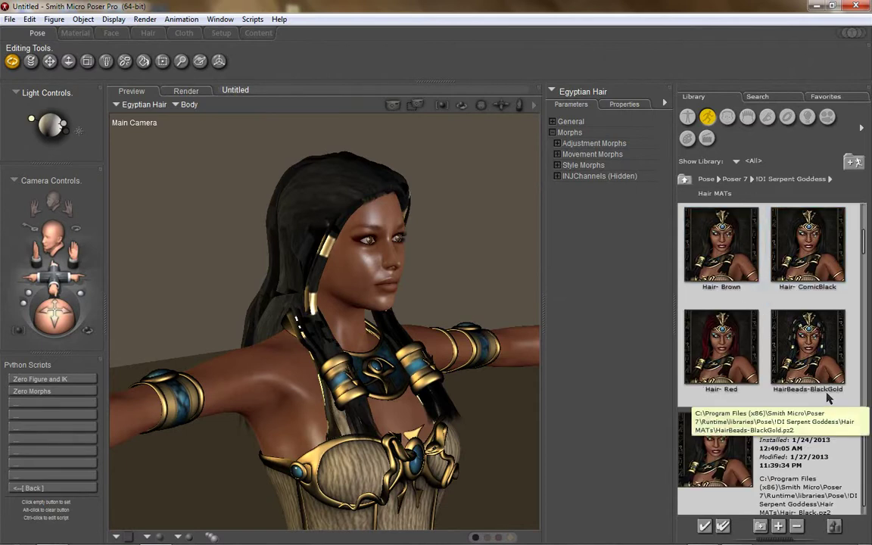
{"action": "scroll", "coordinate": [832, 395], "scroll_direction": "up", "scroll_amount": 2}
{"action": "scroll", "coordinate": [835, 364], "scroll_direction": "down", "scroll_amount": 4}
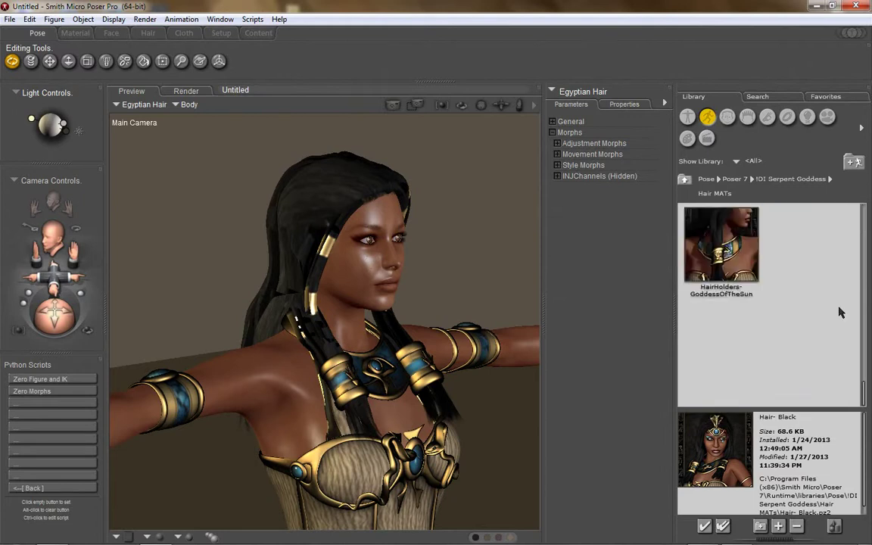
{"action": "scroll", "coordinate": [838, 326], "scroll_direction": "up", "scroll_amount": 4}
{"action": "double_click", "coordinate": [811, 250]}
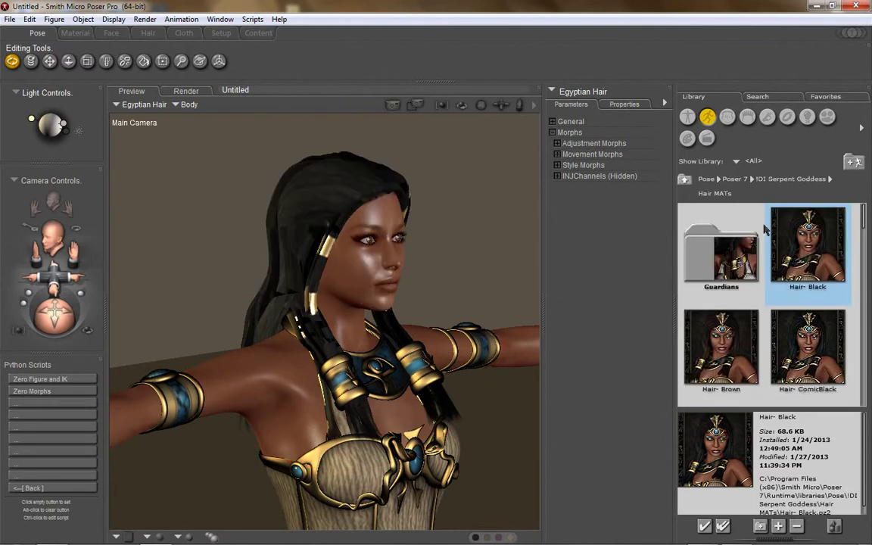
{"action": "scroll", "coordinate": [807, 299], "scroll_direction": "down", "scroll_amount": 2}
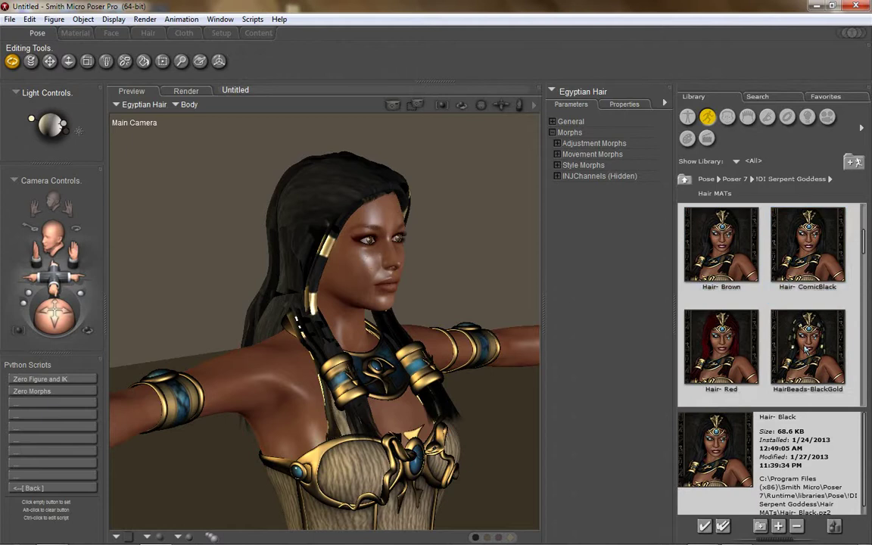
{"action": "scroll", "coordinate": [806, 301], "scroll_direction": "up", "scroll_amount": 2}
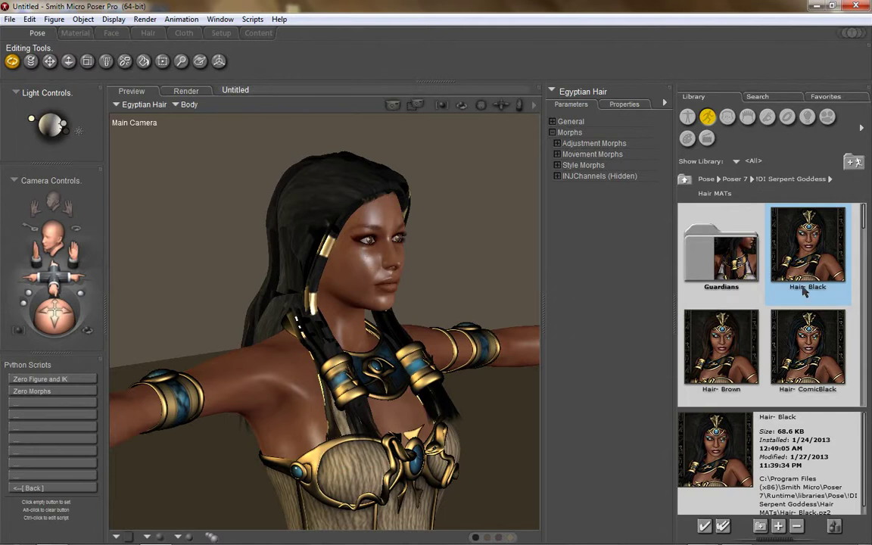
Try the Hair- Brown and Hair- ComicBlack materials on the Egyptian Hair and check the result nearly from the front.
{"action": "left_click", "coordinate": [738, 347]}
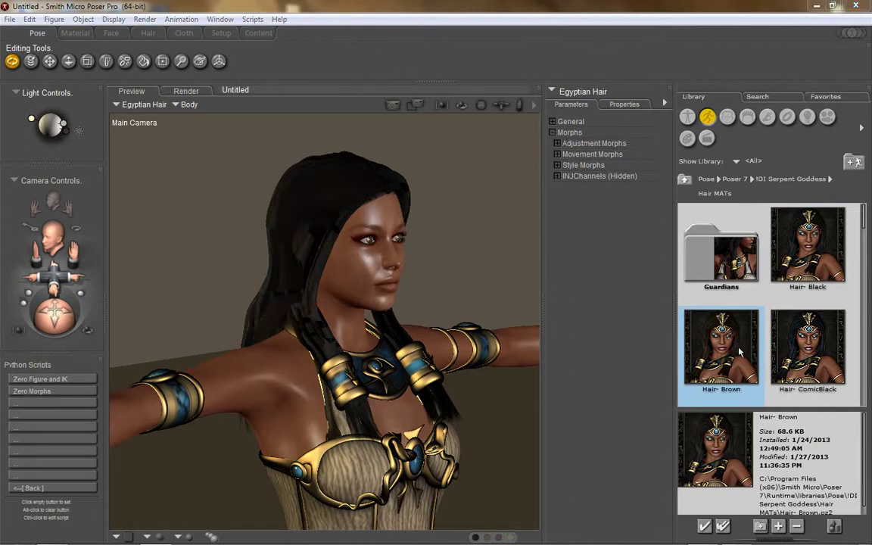
{"action": "left_click", "coordinate": [831, 367]}
{"action": "left_click", "coordinate": [831, 369]}
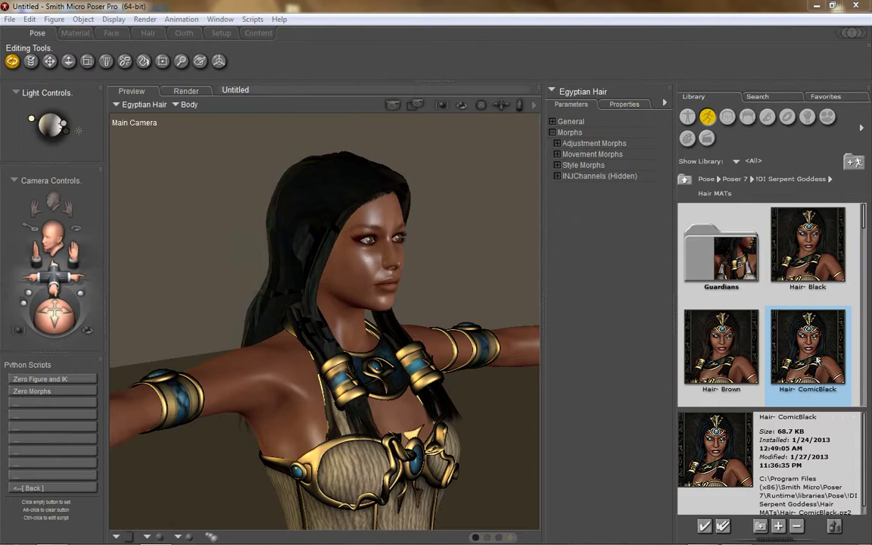
{"action": "left_click_drag", "start_coordinate": [56, 297], "coordinate": [45, 326]}
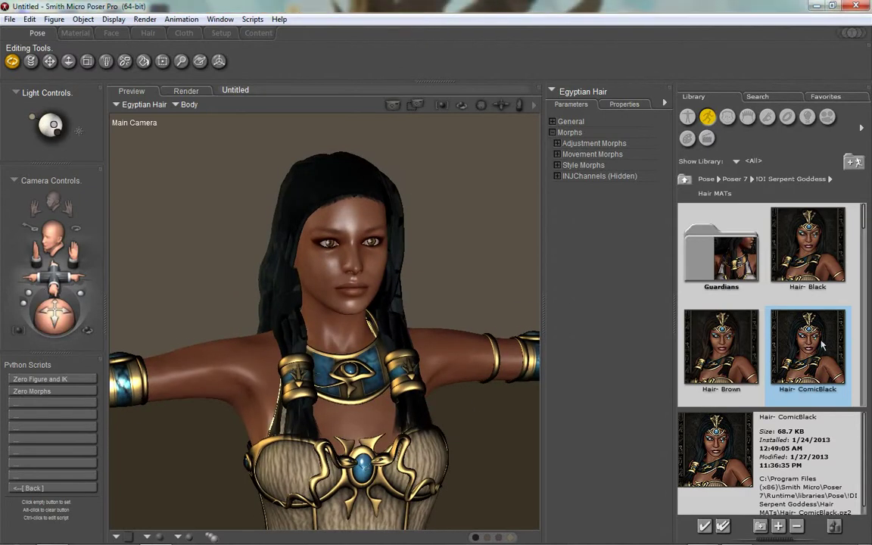
Apply the Hair- Red material to the Egyptian Hair and render the figure from a three-quarter view.
{"action": "scroll", "coordinate": [823, 345], "scroll_direction": "down", "scroll_amount": 2}
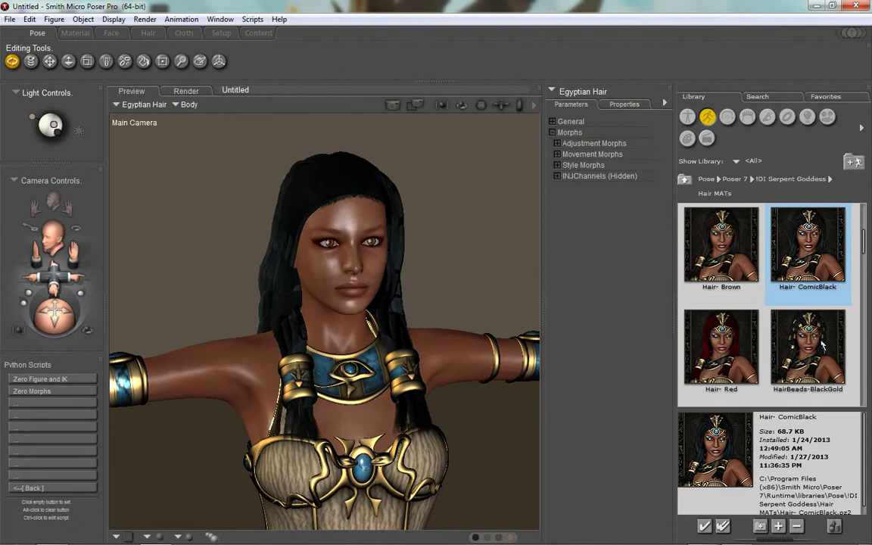
{"action": "double_click", "coordinate": [736, 348]}
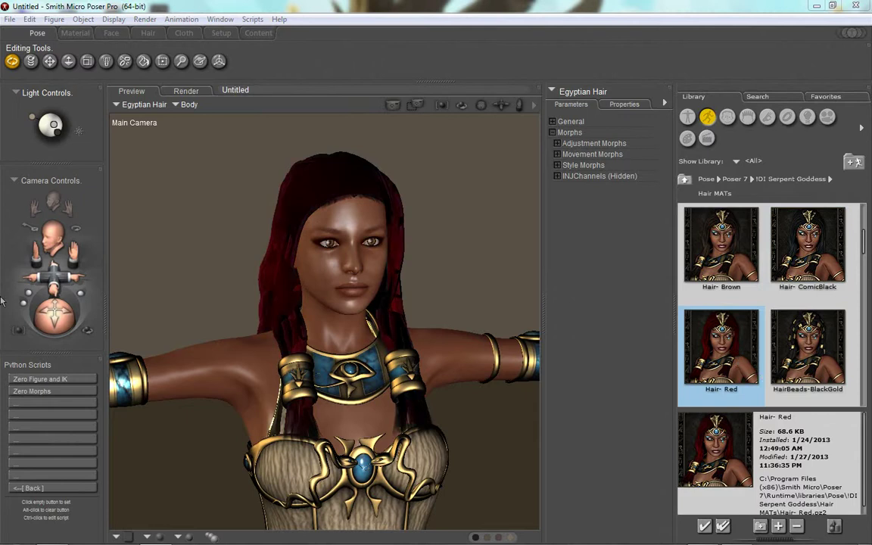
{"action": "mouse_move", "coordinate": [68, 315]}
{"action": "left_mouse_down"}
{"action": "mouse_move", "coordinate": [169, 319]}
{"action": "mouse_move", "coordinate": [76, 322]}
{"action": "left_mouse_up"}
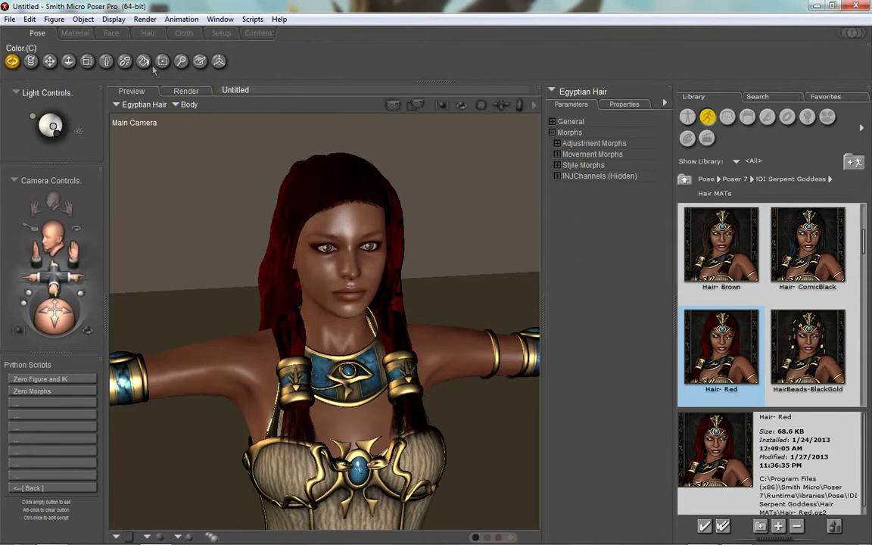
{"action": "left_click_drag", "start_coordinate": [30, 318], "coordinate": [91, 316]}
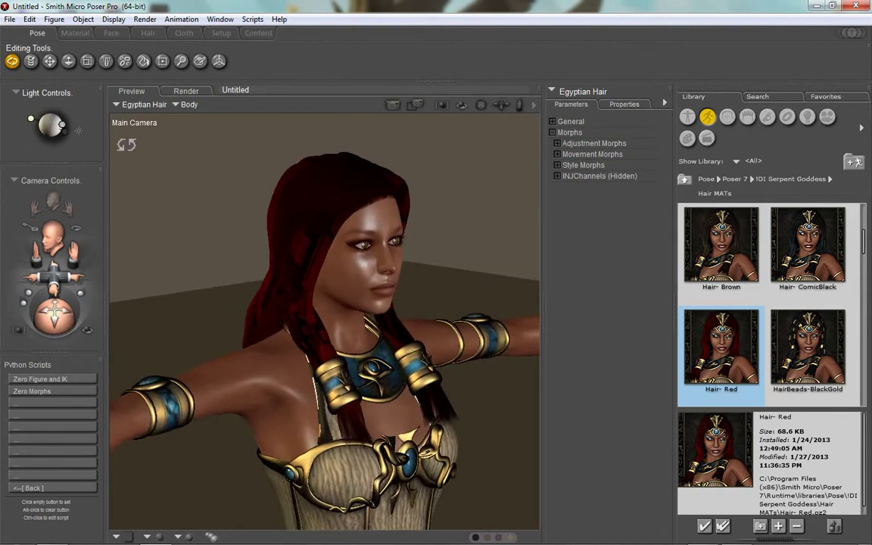
{"action": "left_click", "coordinate": [144, 19]}
{"action": "left_click", "coordinate": [140, 34]}
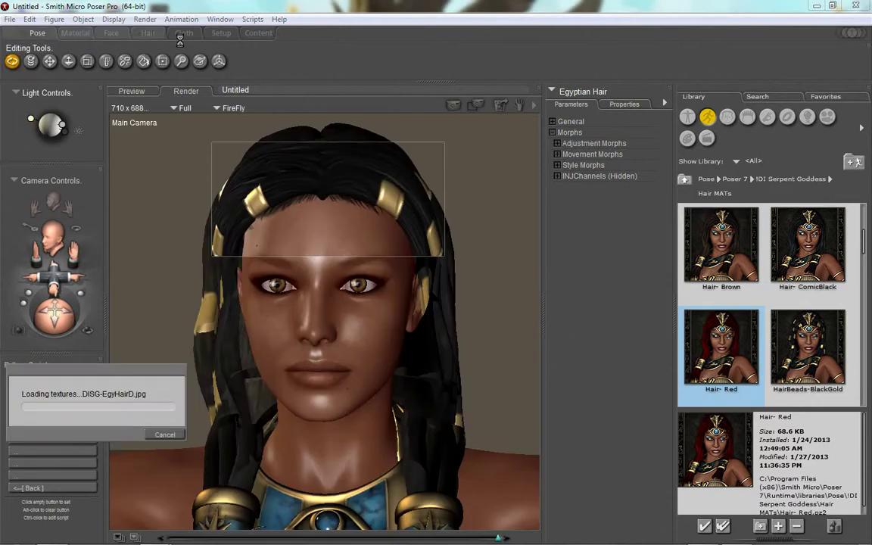
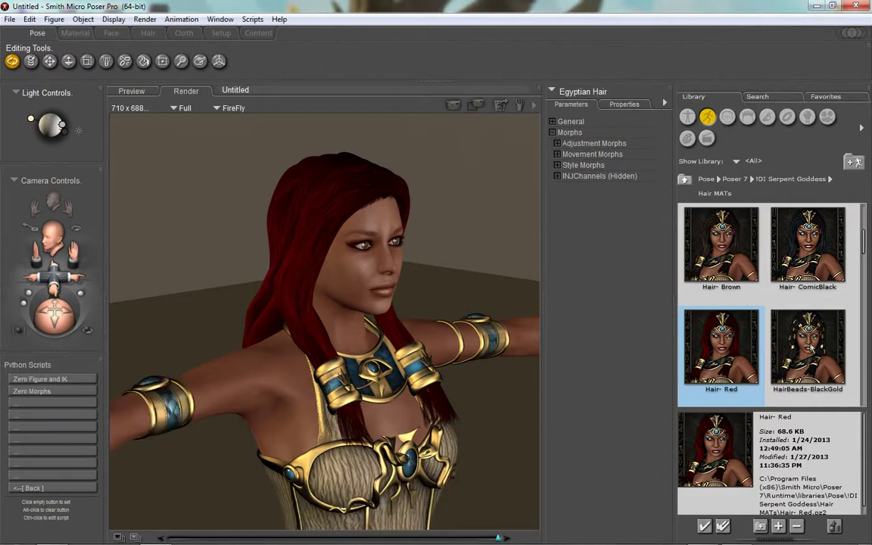
Look over the HairBeads presets, return to the preview, and try the HairBeads-BlackGold material on the Egyptian Hair.
{"action": "left_click", "coordinate": [799, 367]}
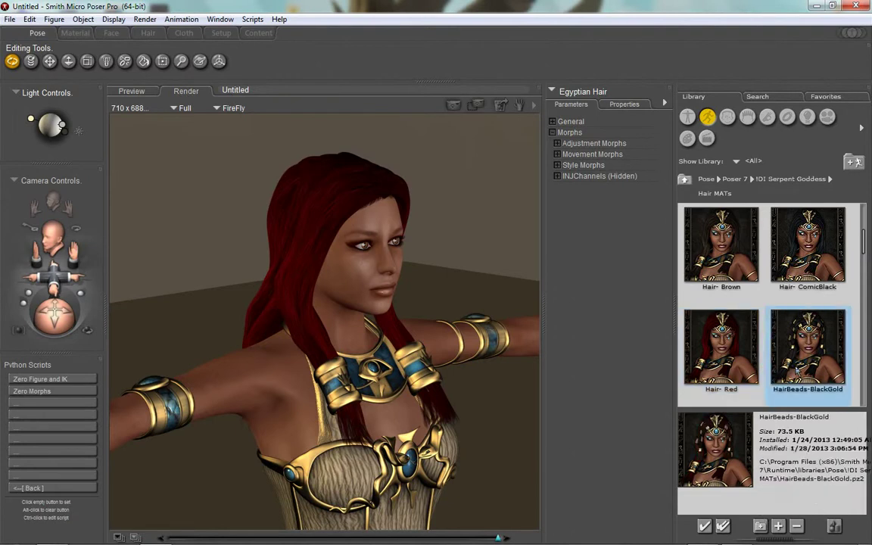
{"action": "scroll", "coordinate": [796, 369], "scroll_direction": "down", "scroll_amount": 2}
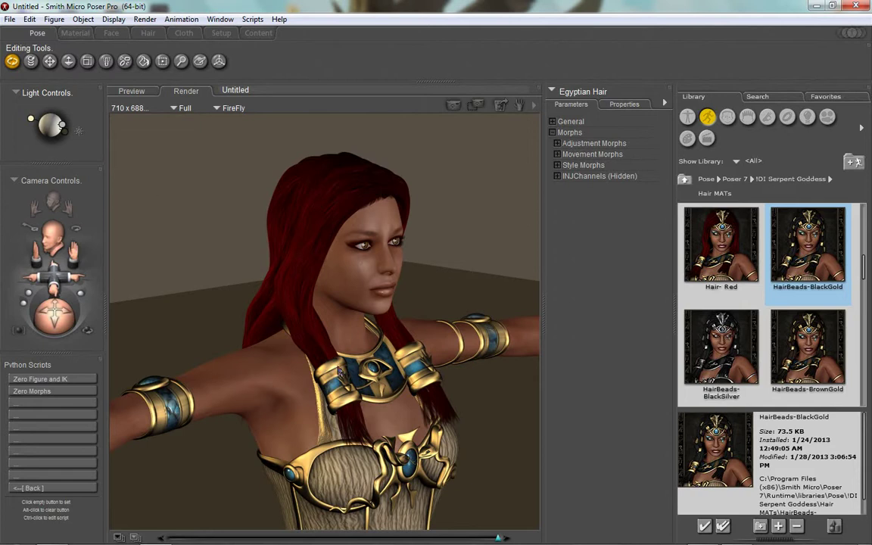
{"action": "scroll", "coordinate": [779, 322], "scroll_direction": "down", "scroll_amount": 2}
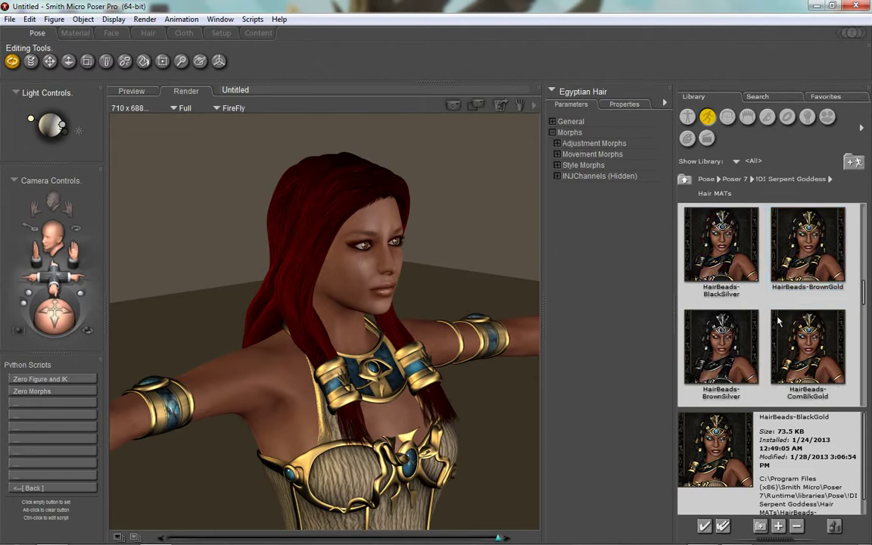
{"action": "scroll", "coordinate": [779, 324], "scroll_direction": "up", "scroll_amount": 2}
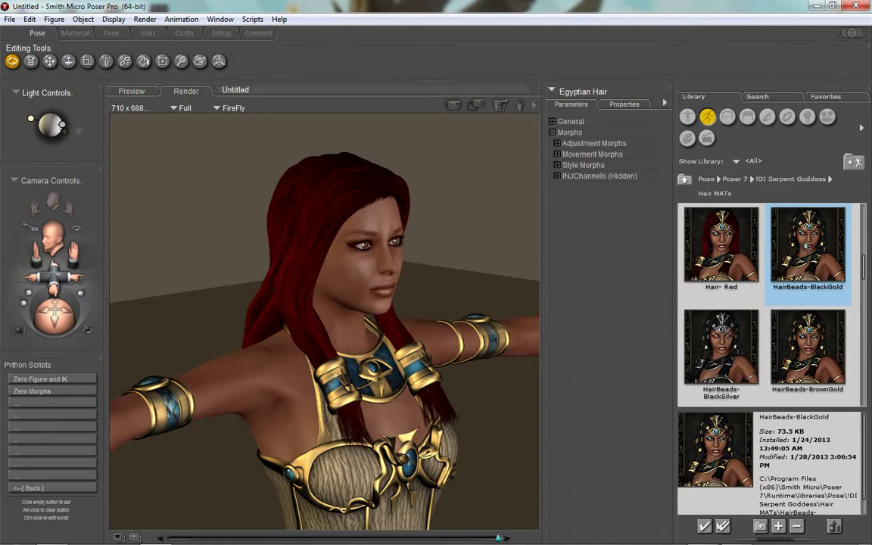
{"action": "left_click", "coordinate": [422, 252]}
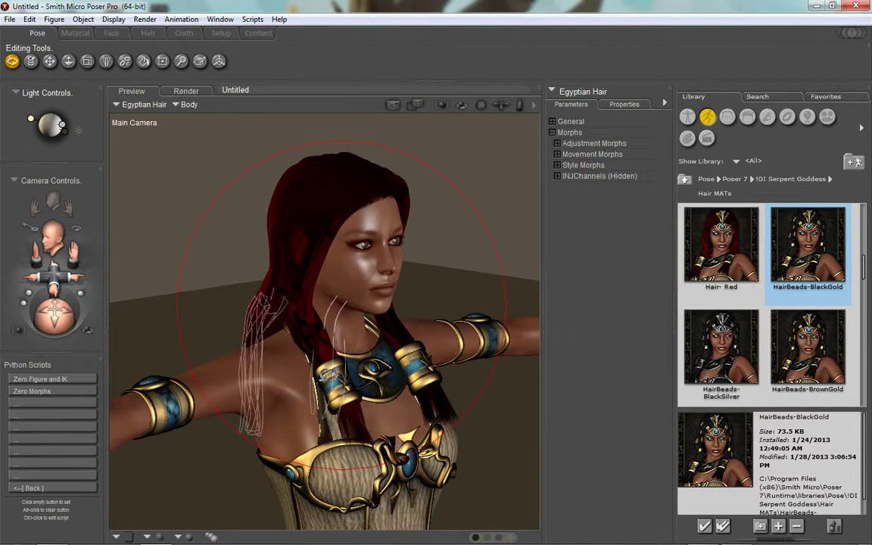
{"action": "left_click", "coordinate": [341, 374]}
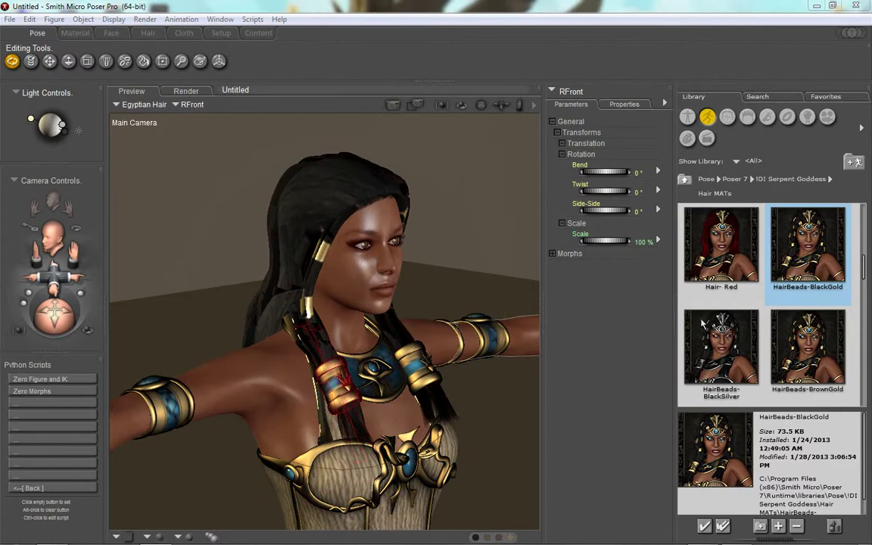
Try the HairBeads-BlackSilver material on the hair, and replace it with HairBeads-BrownGold.
{"action": "left_click", "coordinate": [731, 351]}
{"action": "double_click", "coordinate": [731, 350]}
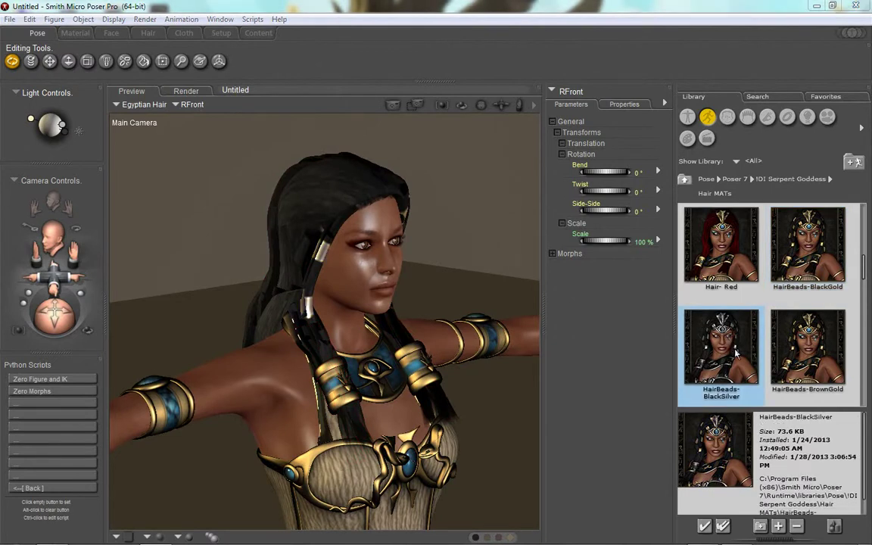
{"action": "double_click", "coordinate": [808, 347]}
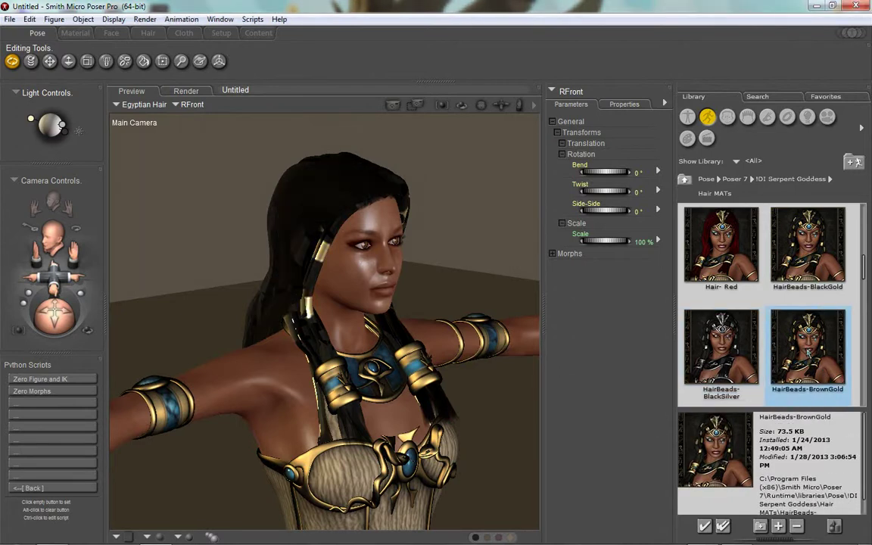
Try the HairHolders-GoddessOfTheMoon material on the Egyptian Hair in close-up, and replace it with HairHolders-GoddessOfTheSun.
{"action": "scroll", "coordinate": [808, 354], "scroll_direction": "down", "scroll_amount": 2}
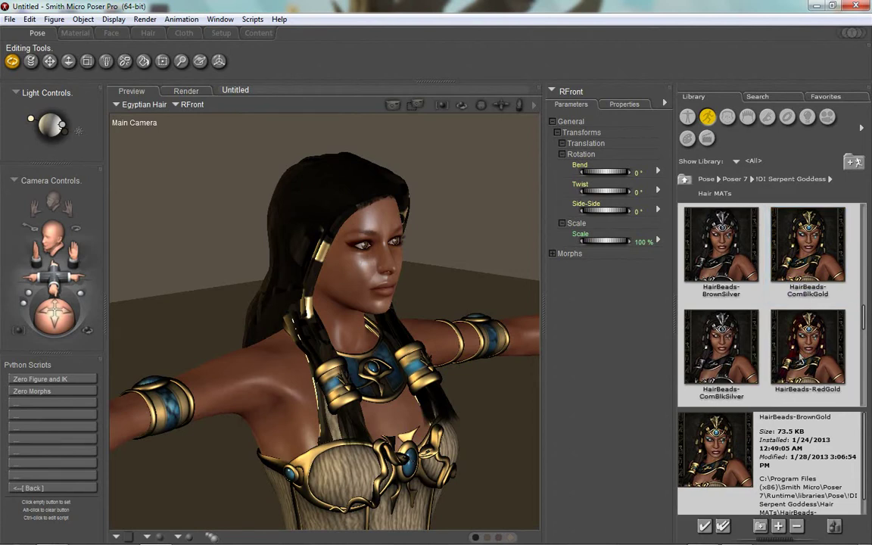
{"action": "left_click", "coordinate": [809, 354]}
{"action": "scroll", "coordinate": [816, 303], "scroll_direction": "down", "scroll_amount": 1}
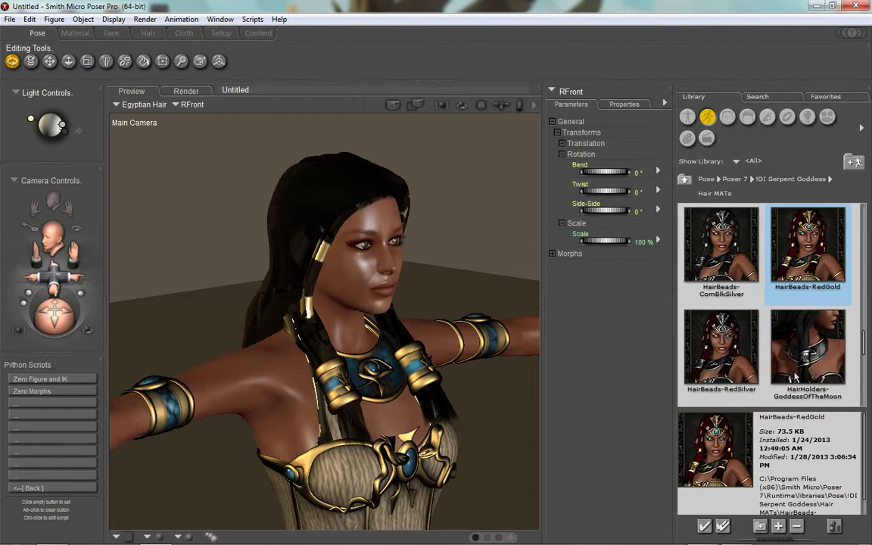
{"action": "left_click", "coordinate": [817, 369]}
{"action": "scroll", "coordinate": [816, 369], "scroll_direction": "down", "scroll_amount": 1}
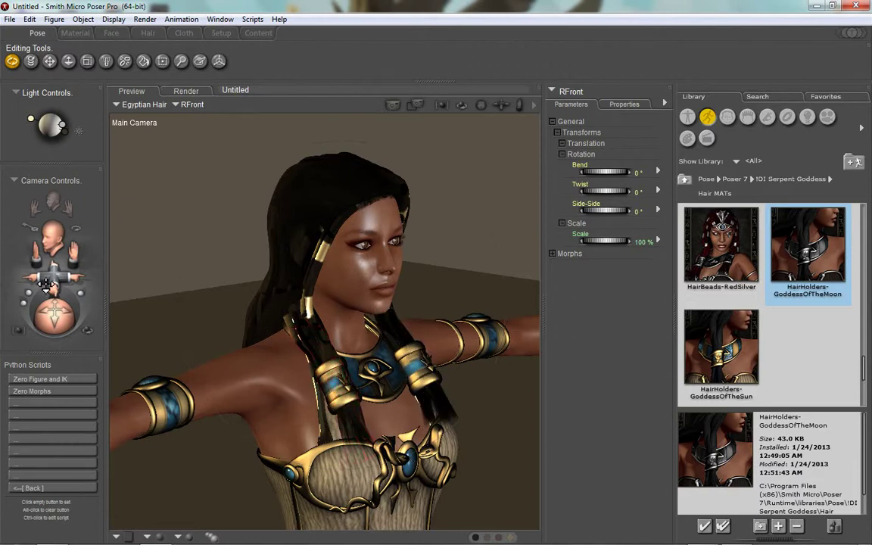
{"action": "left_click_drag", "start_coordinate": [44, 260], "coordinate": [18, 306]}
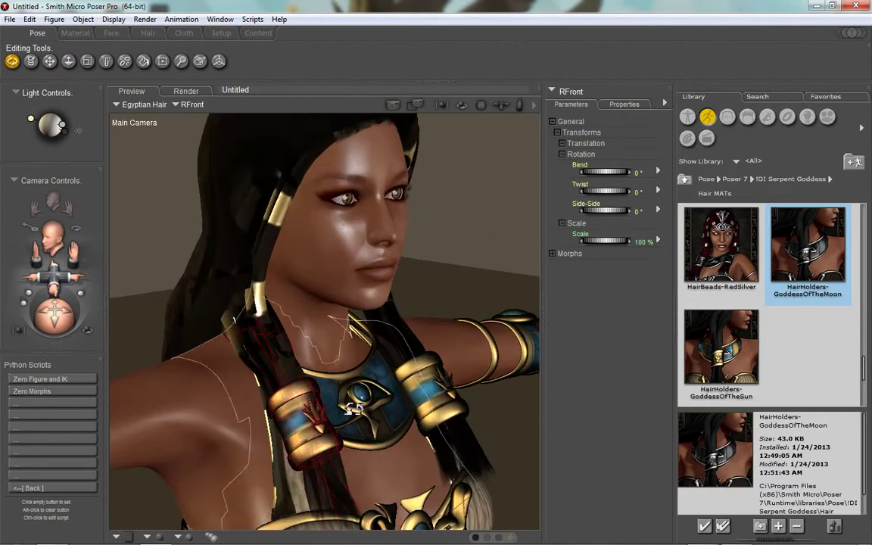
{"action": "left_click", "coordinate": [428, 414]}
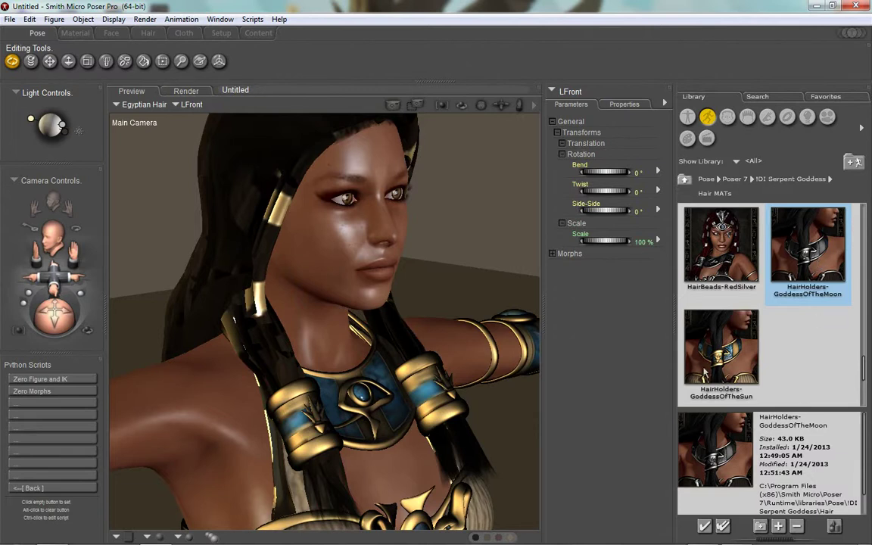
{"action": "double_click", "coordinate": [807, 248]}
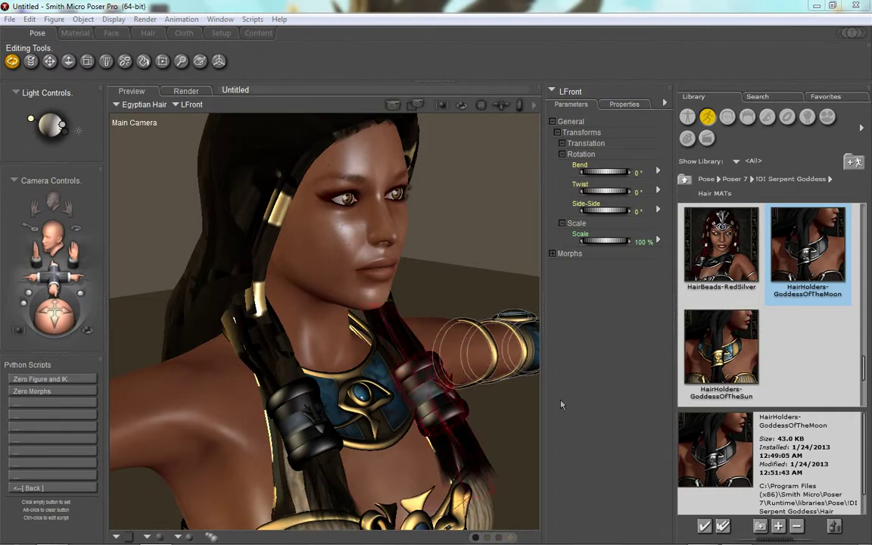
{"action": "left_click", "coordinate": [709, 345]}
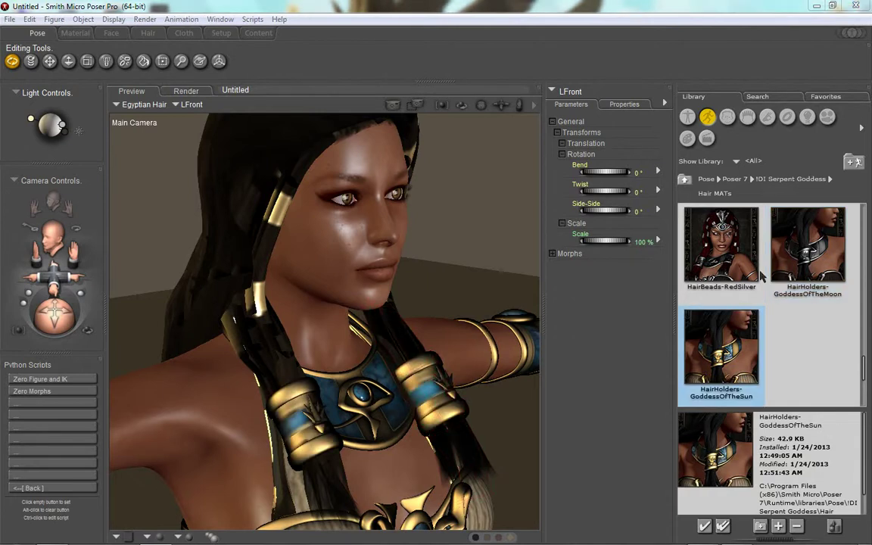
Open the Guardians set of the Hair MATs and try the HairHolders-Isis and HairHolders-Nephthys materials on the Egyptian Hair.
{"action": "scroll", "coordinate": [731, 249], "scroll_direction": "up", "scroll_amount": 3}
{"action": "scroll", "coordinate": [731, 248], "scroll_direction": "up", "scroll_amount": 3}
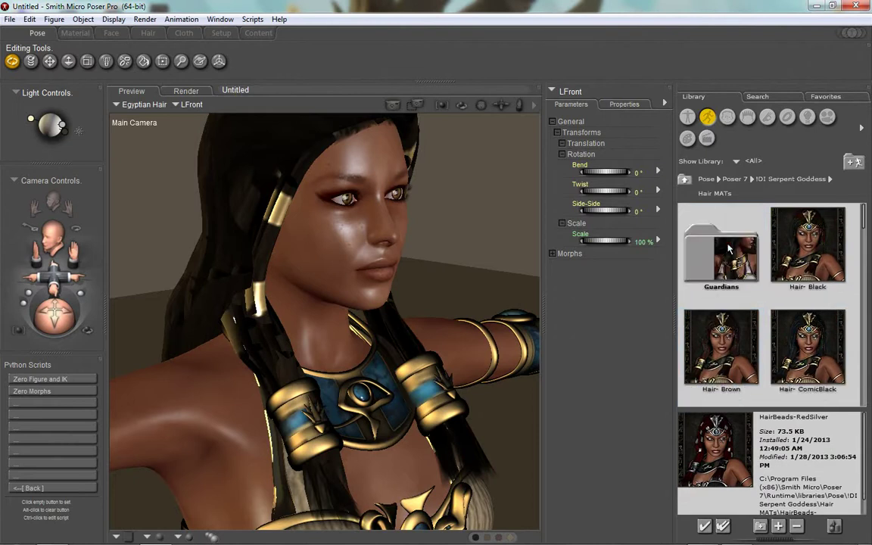
{"action": "left_click", "coordinate": [713, 231]}
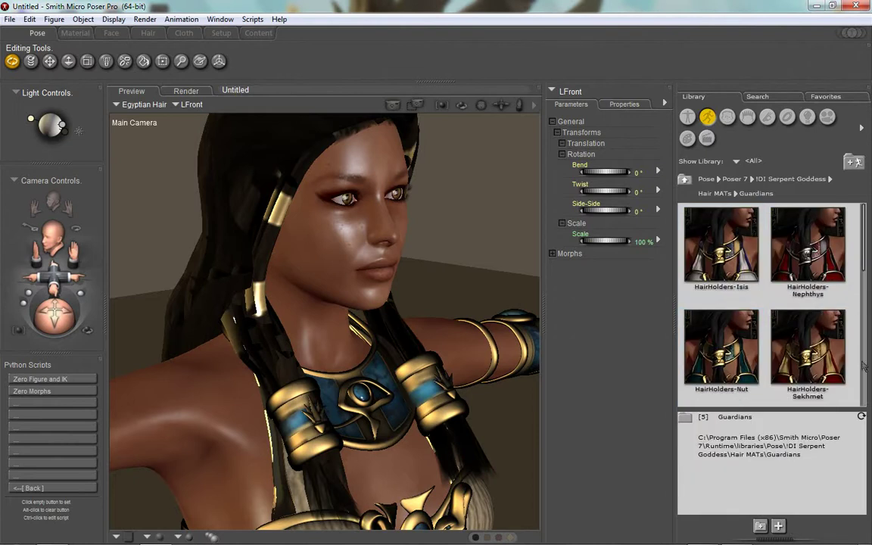
{"action": "left_click_drag", "start_coordinate": [61, 295], "coordinate": [55, 265]}
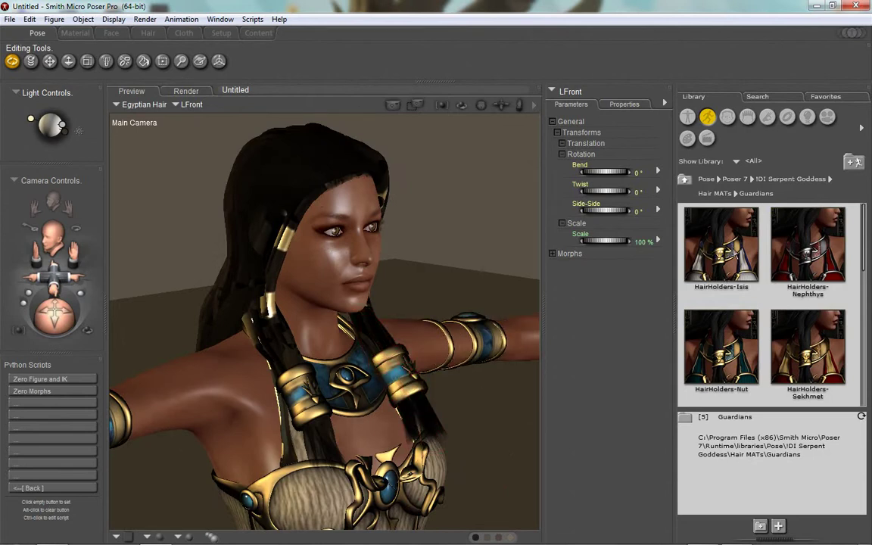
{"action": "left_click", "coordinate": [734, 255]}
{"action": "double_click", "coordinate": [733, 257]}
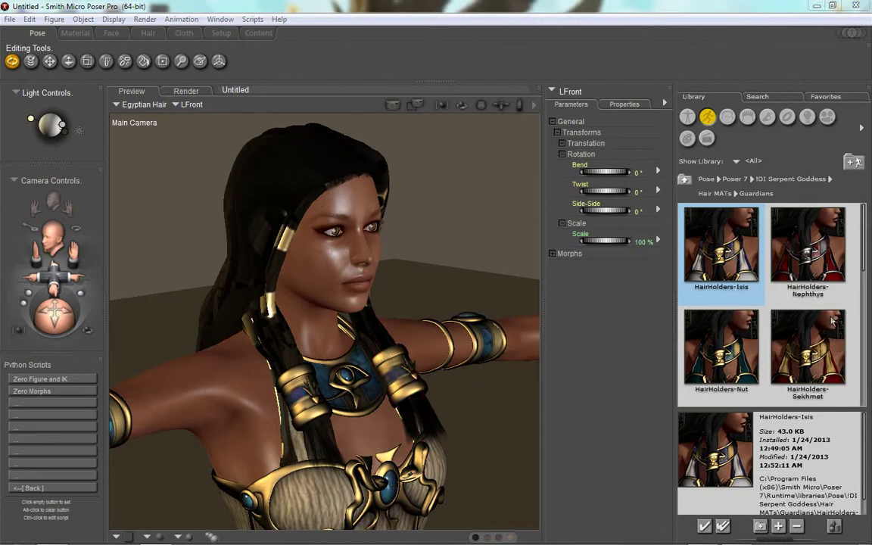
{"action": "double_click", "coordinate": [847, 287]}
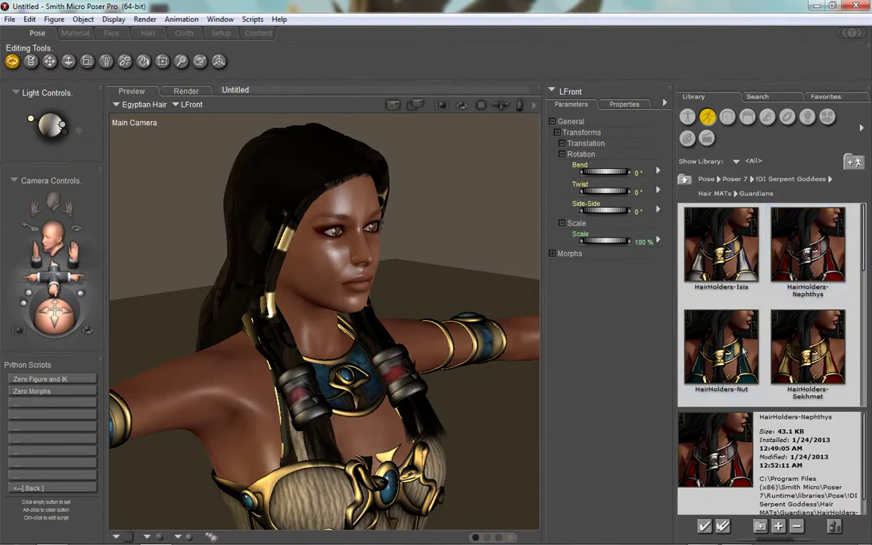
Try the HairHolders-Nut, HairHolders-Sekhmet and HairHolders-Wadjet materials on the hair in turn, and check the last one from the front.
{"action": "double_click", "coordinate": [743, 350]}
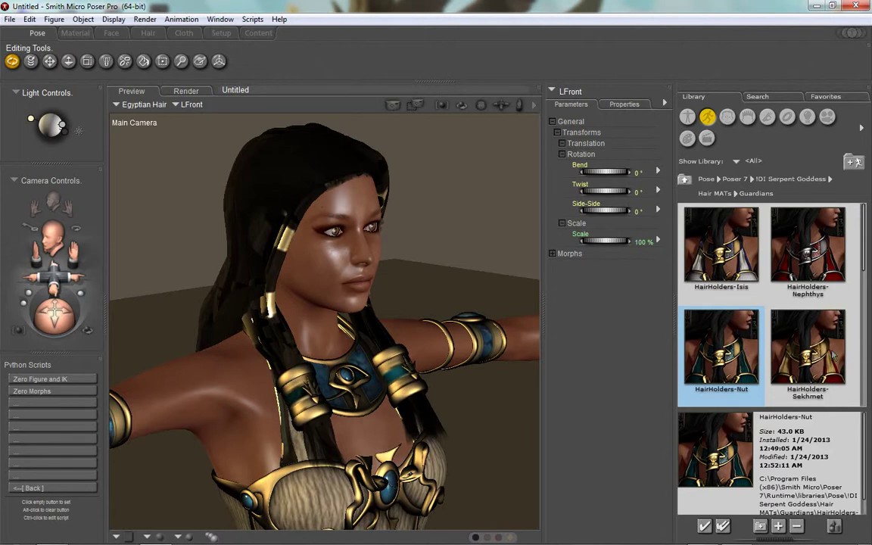
{"action": "left_click", "coordinate": [831, 353]}
{"action": "scroll", "coordinate": [820, 302], "scroll_direction": "down", "scroll_amount": 1}
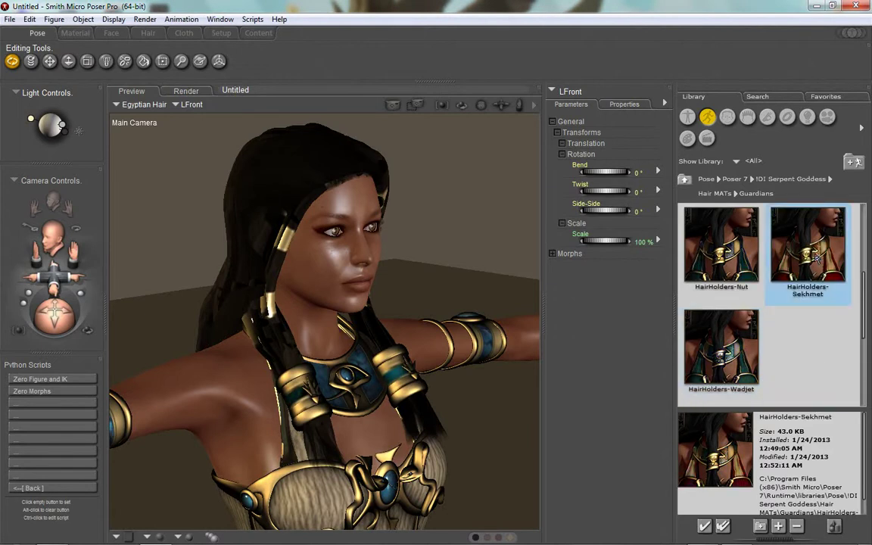
{"action": "double_click", "coordinate": [816, 254]}
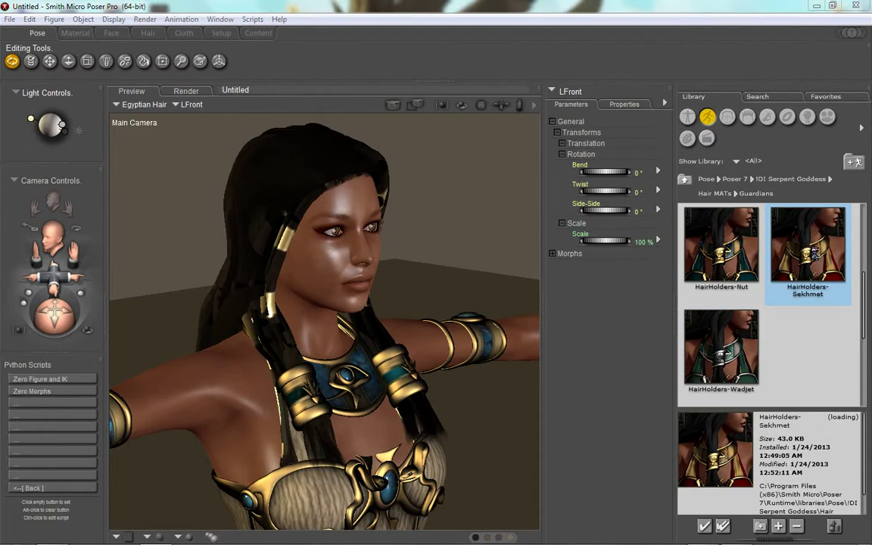
{"action": "double_click", "coordinate": [712, 359]}
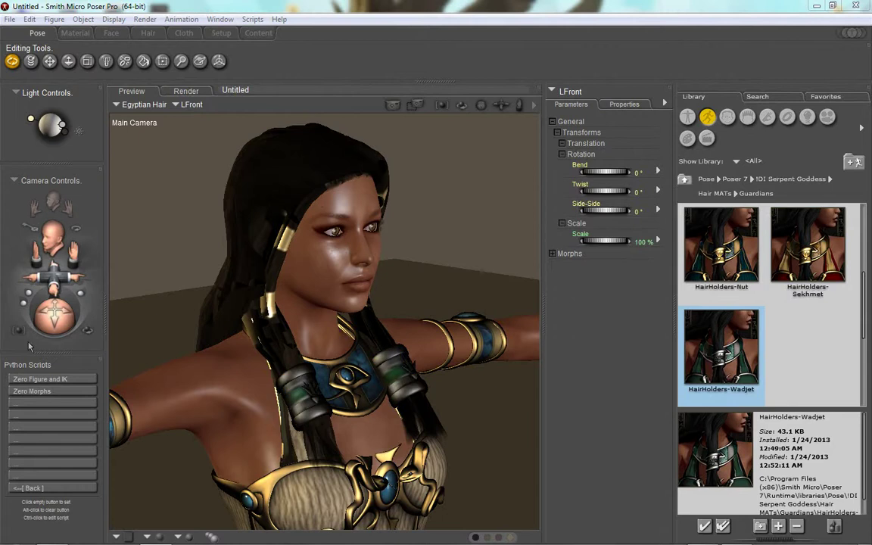
{"action": "left_click_drag", "start_coordinate": [55, 274], "coordinate": [49, 328]}
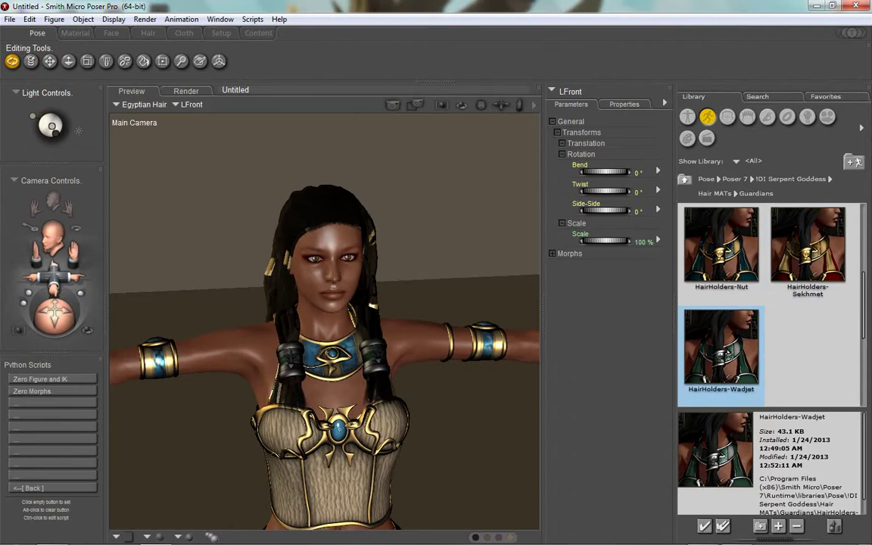
Return to the main Hair MATs collection and apply the HairHolders-GoddessOfTheSun material to the Egyptian Hair.
{"action": "left_click", "coordinate": [713, 195]}
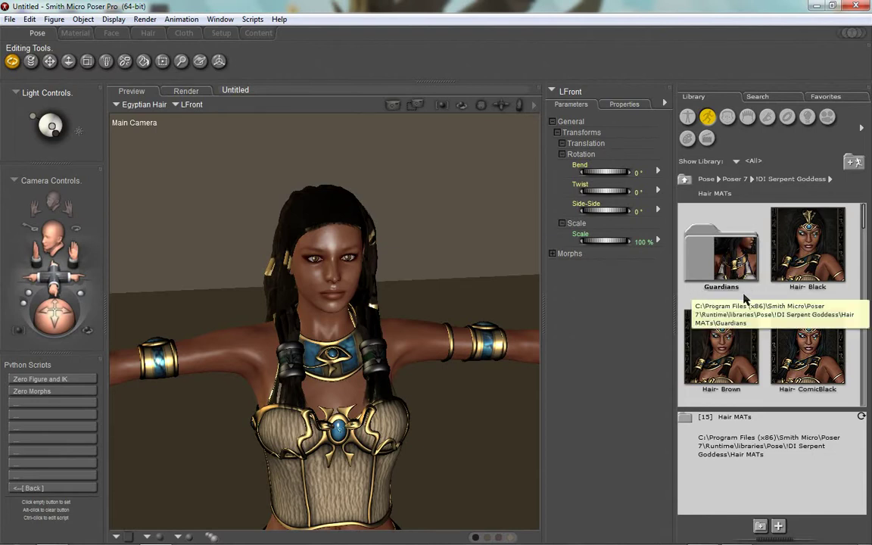
{"action": "left_click", "coordinate": [808, 352]}
{"action": "scroll", "coordinate": [816, 363], "scroll_direction": "down", "scroll_amount": 6}
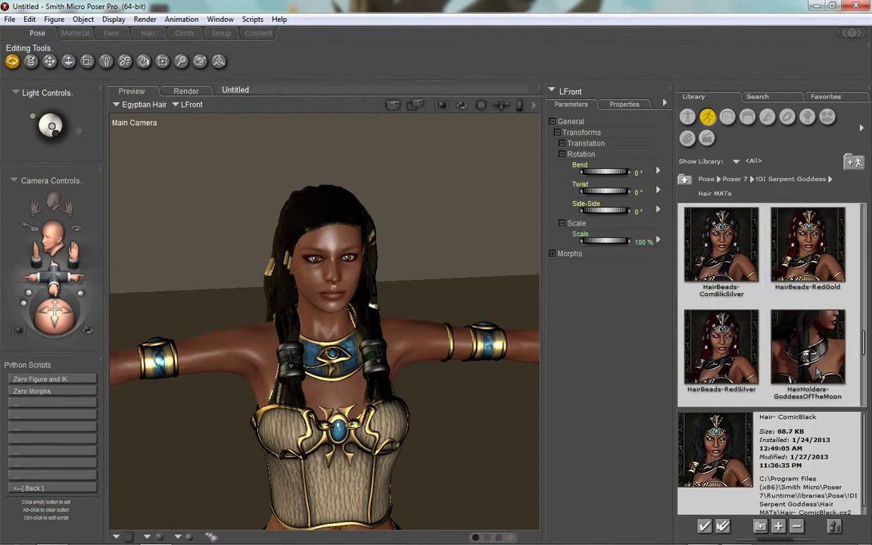
{"action": "scroll", "coordinate": [793, 208], "scroll_direction": "up", "scroll_amount": 1}
{"action": "scroll", "coordinate": [779, 240], "scroll_direction": "down", "scroll_amount": 2}
{"action": "scroll", "coordinate": [825, 346], "scroll_direction": "up", "scroll_amount": 2}
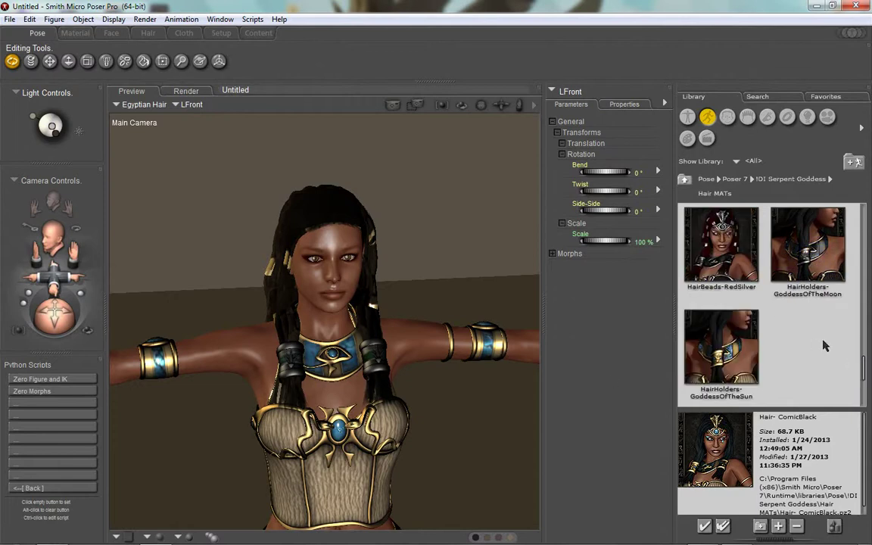
{"action": "scroll", "coordinate": [773, 257], "scroll_direction": "up", "scroll_amount": 2}
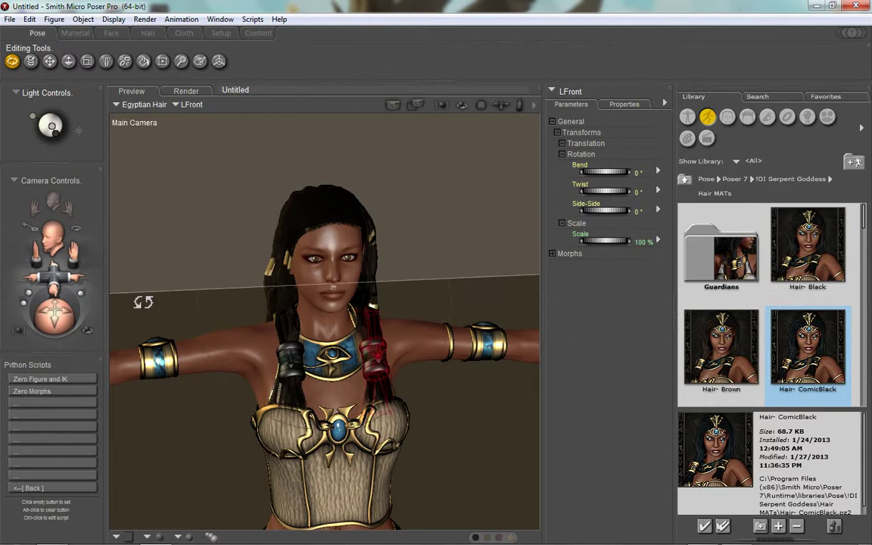
{"action": "left_click_drag", "start_coordinate": [57, 274], "coordinate": [53, 225]}
{"action": "left_click_drag", "start_coordinate": [38, 304], "coordinate": [38, 291]}
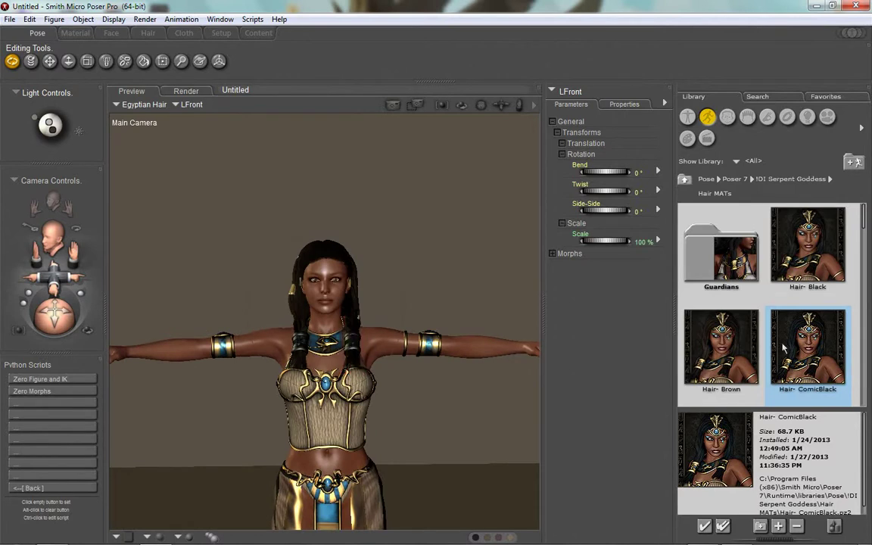
{"action": "scroll", "coordinate": [809, 357], "scroll_direction": "down", "scroll_amount": 5}
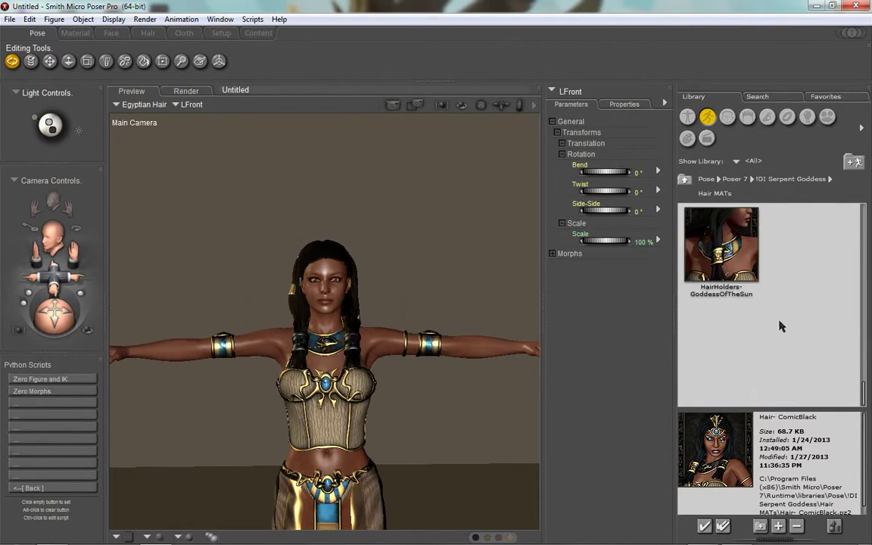
{"action": "left_click", "coordinate": [725, 260]}
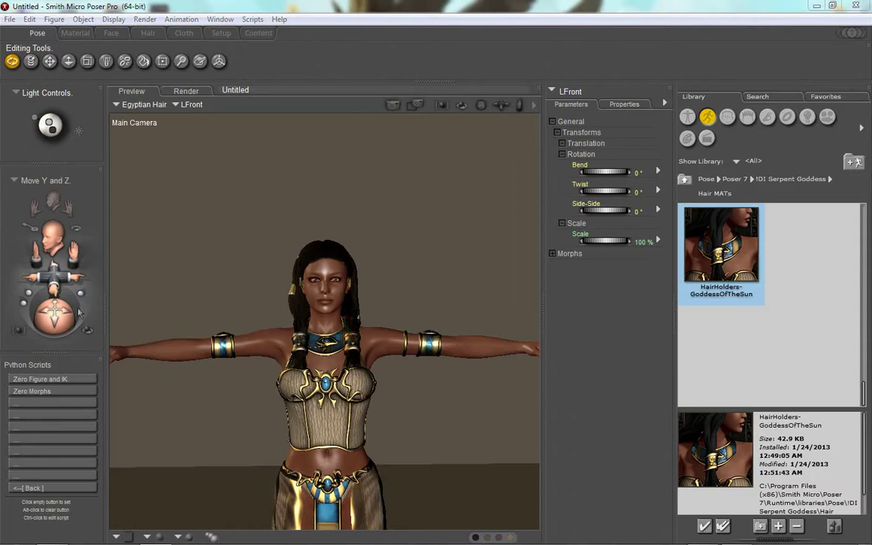
Show the full figure from the front and apply Pose01 from the Serpent Goddess V4 Poses to Victoria4.
{"action": "left_click_drag", "start_coordinate": [55, 277], "coordinate": [82, 130]}
{"action": "left_click_drag", "start_coordinate": [65, 330], "coordinate": [65, 338]}
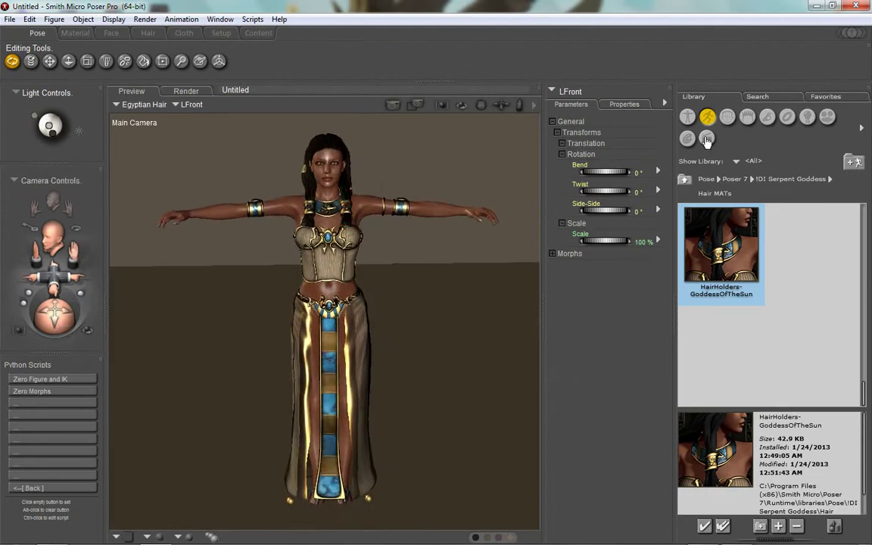
{"action": "left_click", "coordinate": [685, 179]}
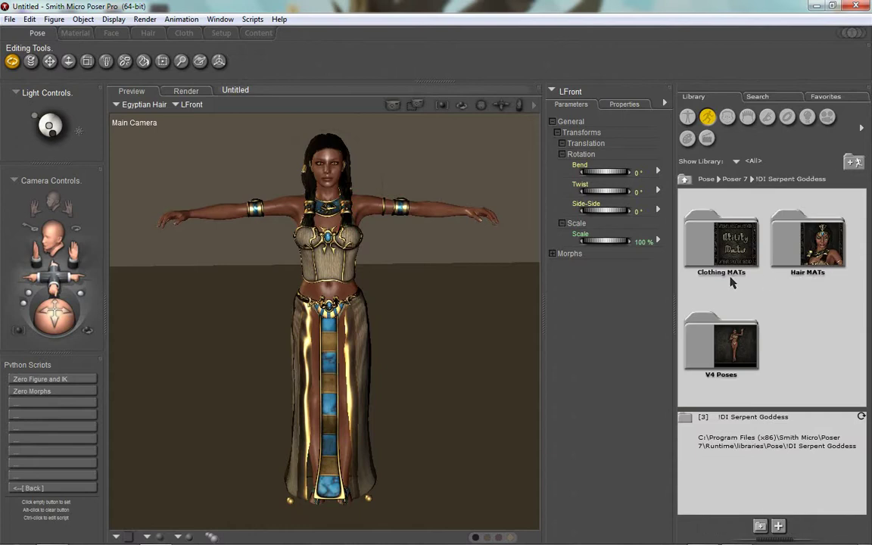
{"action": "left_click", "coordinate": [724, 379]}
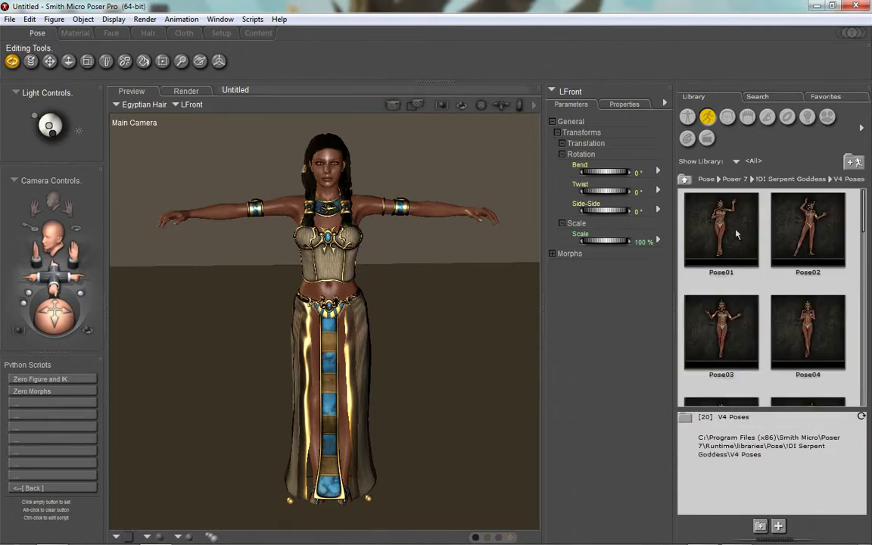
{"action": "left_click", "coordinate": [722, 233]}
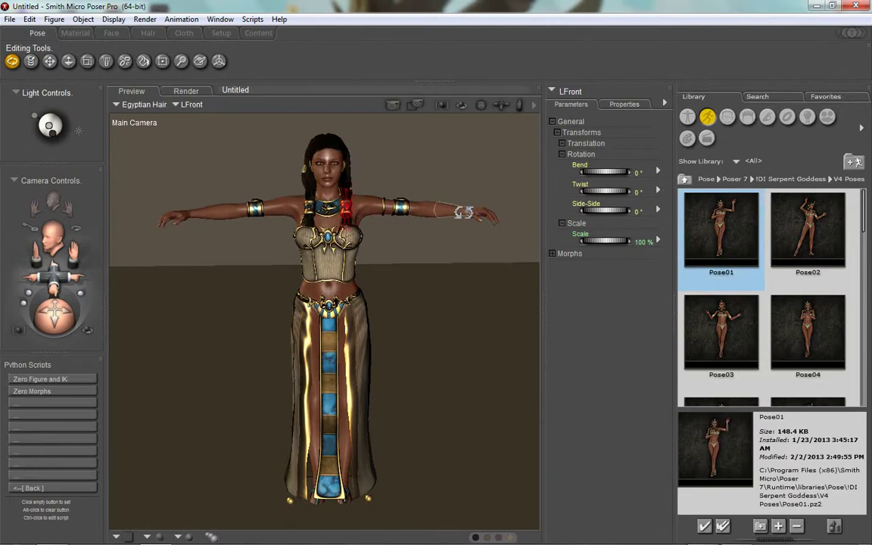
{"action": "left_click", "coordinate": [478, 203]}
{"action": "double_click", "coordinate": [715, 235]}
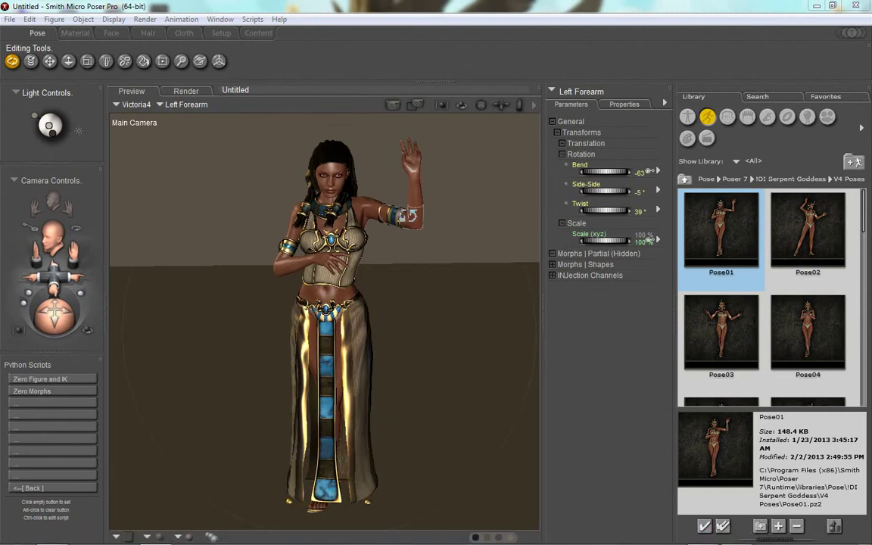
Try Pose02 on Victoria4, look through the other V4 poses, and apply Pose04.
{"action": "left_click", "coordinate": [805, 220]}
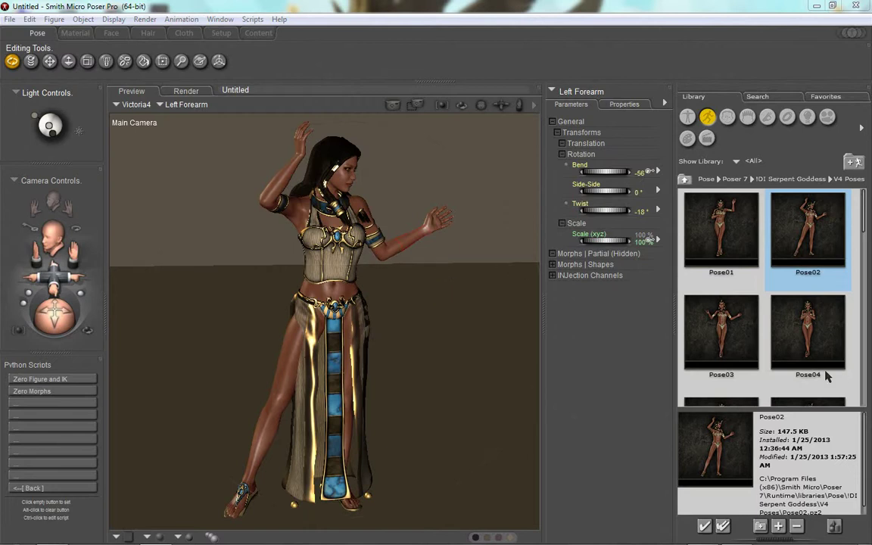
{"action": "left_click", "coordinate": [712, 343]}
{"action": "scroll", "coordinate": [712, 342], "scroll_direction": "down", "scroll_amount": 1}
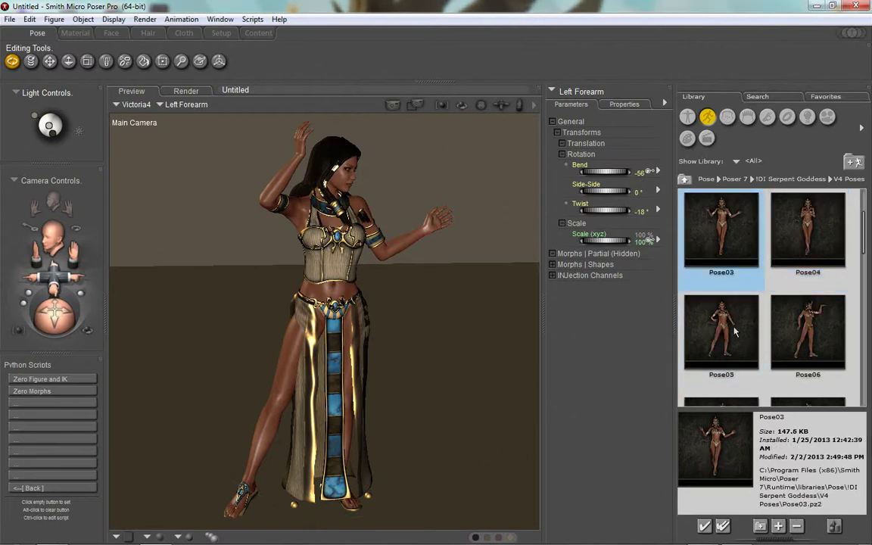
{"action": "scroll", "coordinate": [733, 331], "scroll_direction": "down", "scroll_amount": 1}
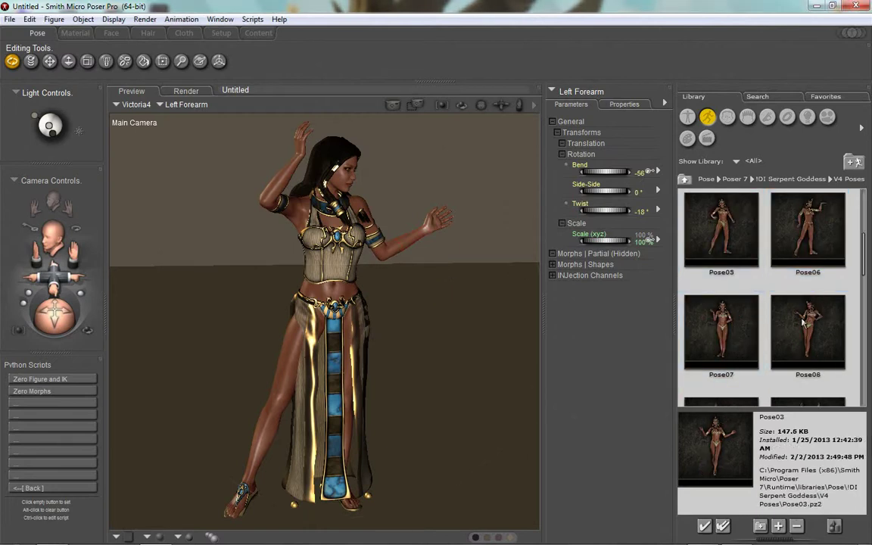
{"action": "scroll", "coordinate": [803, 324], "scroll_direction": "down", "scroll_amount": 1}
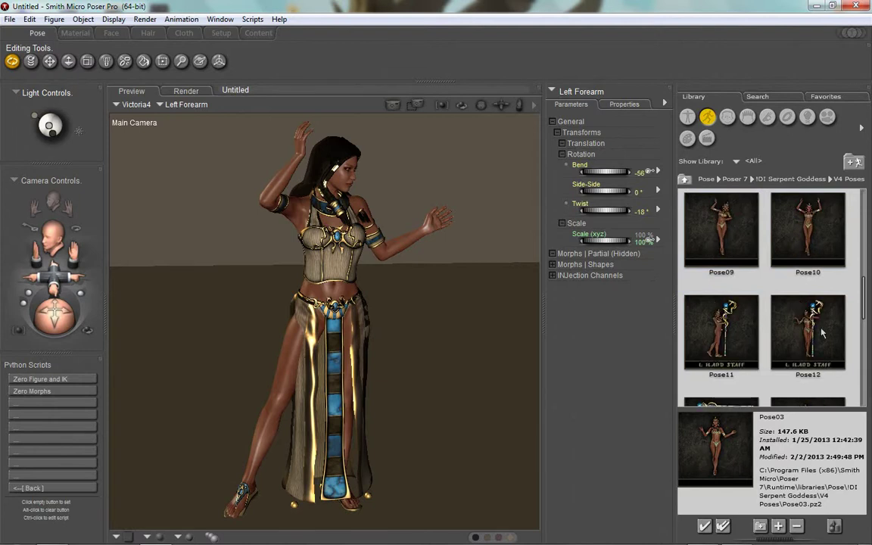
{"action": "scroll", "coordinate": [824, 348], "scroll_direction": "up", "scroll_amount": 2}
{"action": "scroll", "coordinate": [815, 339], "scroll_direction": "up", "scroll_amount": 1}
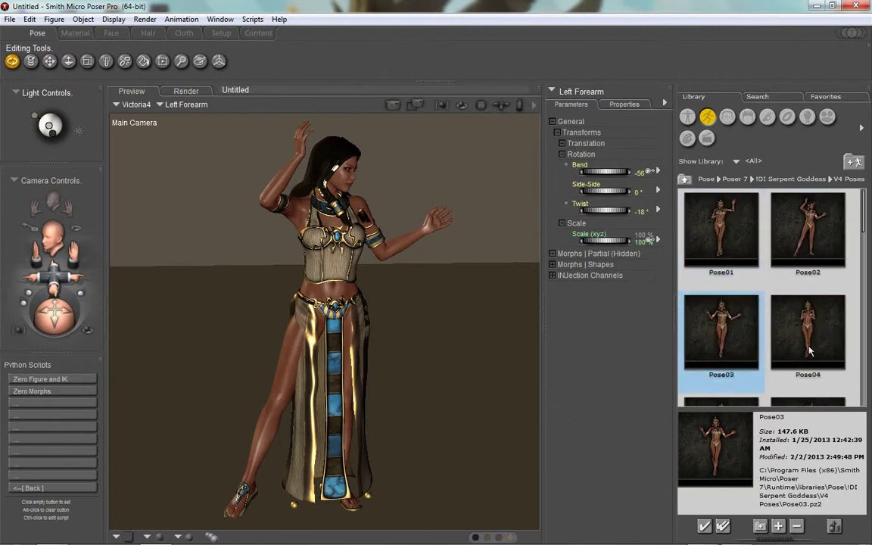
{"action": "left_click", "coordinate": [809, 326]}
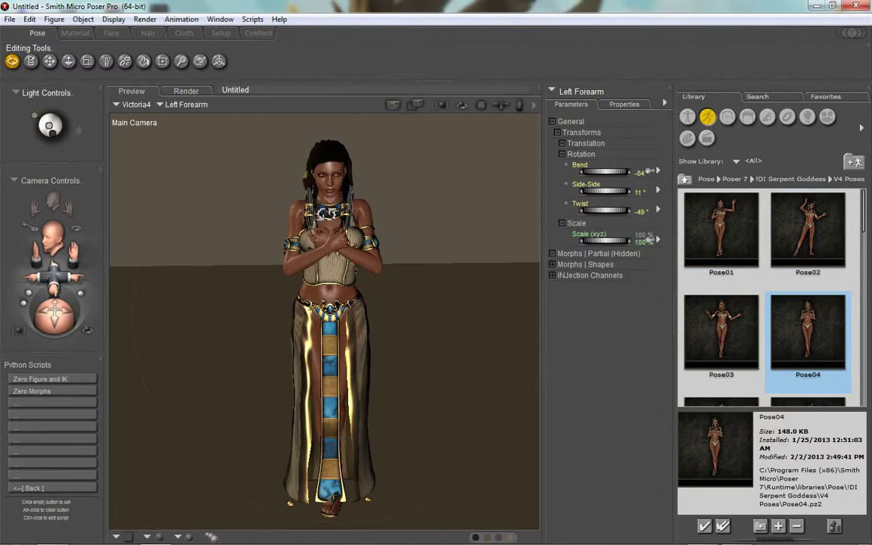
Look through the Serpent Goddess V4 Poses, including the left- and right-hand staff poses, and view the matching Cobra Staff props.
{"action": "scroll", "coordinate": [807, 333], "scroll_direction": "down", "scroll_amount": 2}
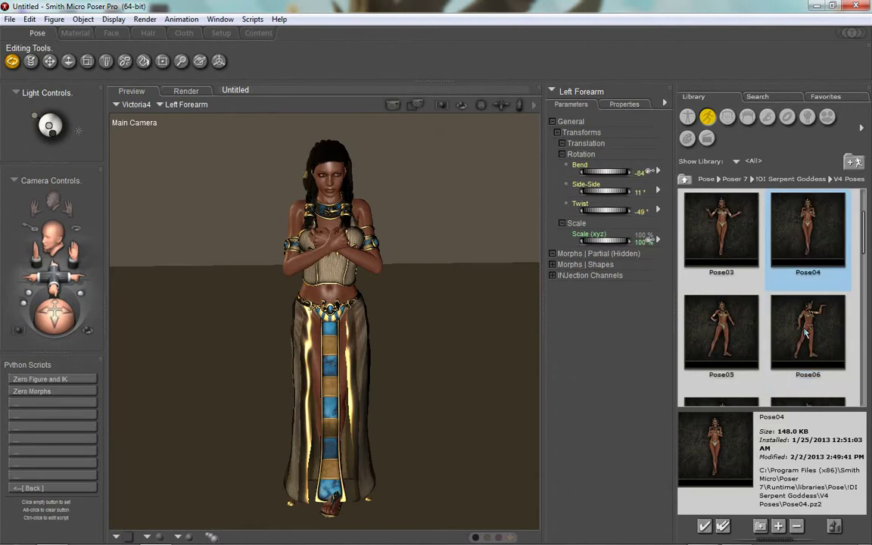
{"action": "scroll", "coordinate": [831, 336], "scroll_direction": "down", "scroll_amount": 4}
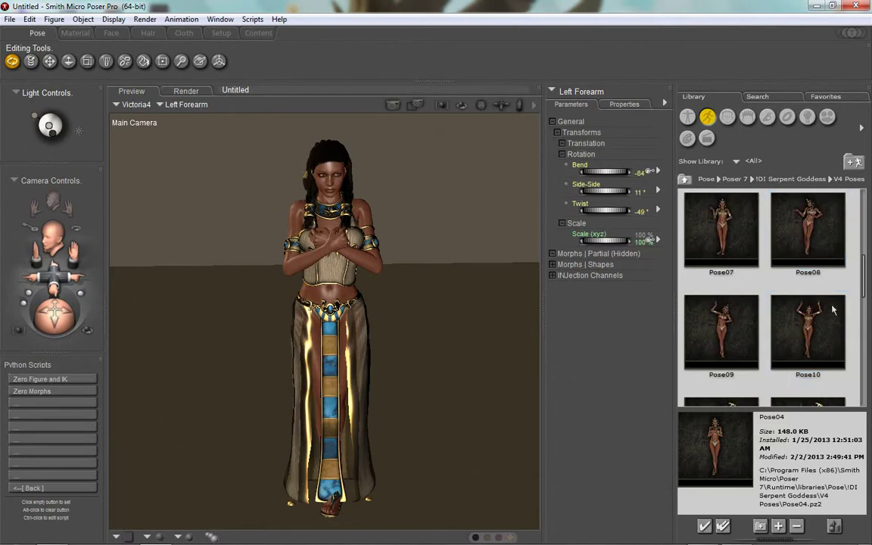
{"action": "left_click", "coordinate": [789, 118]}
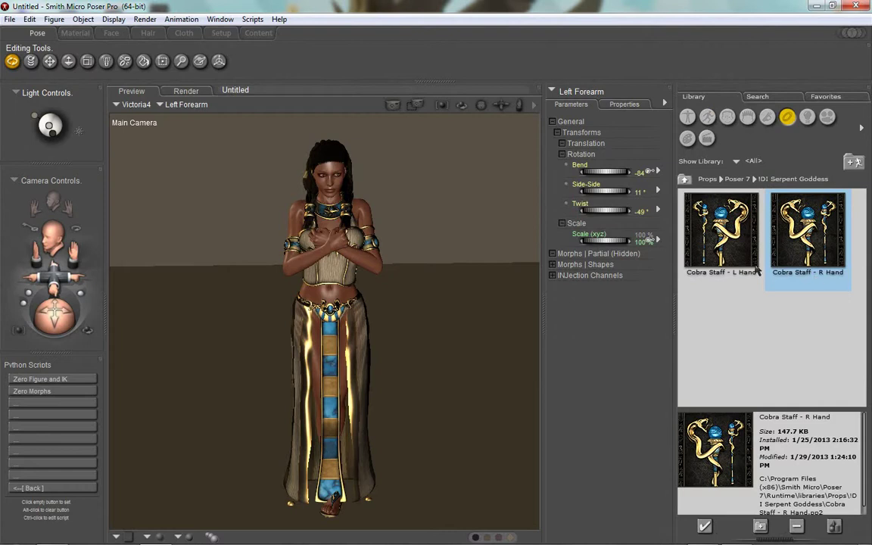
{"action": "left_click", "coordinate": [722, 245]}
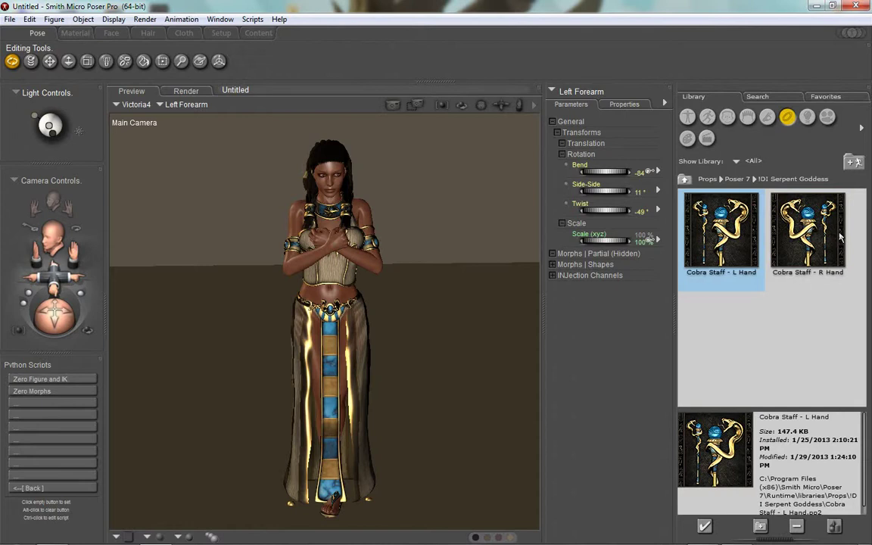
{"action": "left_click", "coordinate": [707, 117]}
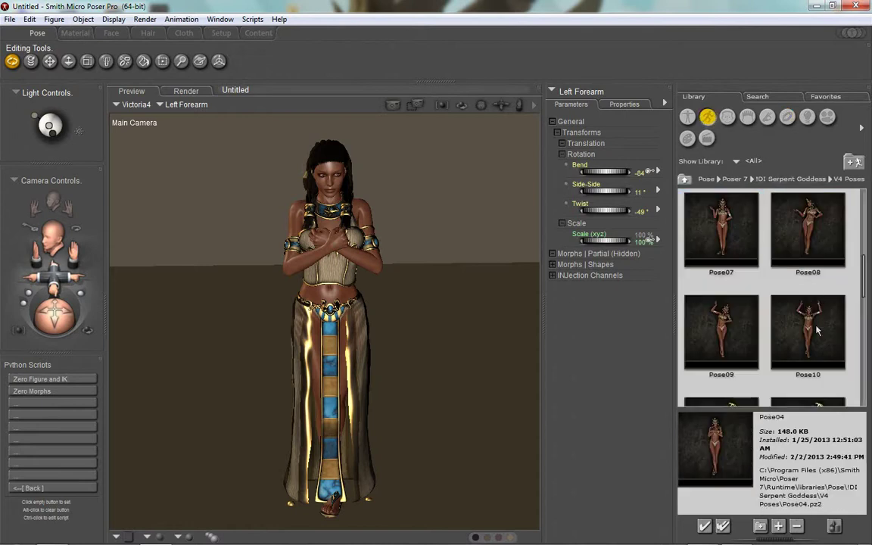
{"action": "scroll", "coordinate": [796, 303], "scroll_direction": "down", "scroll_amount": 2}
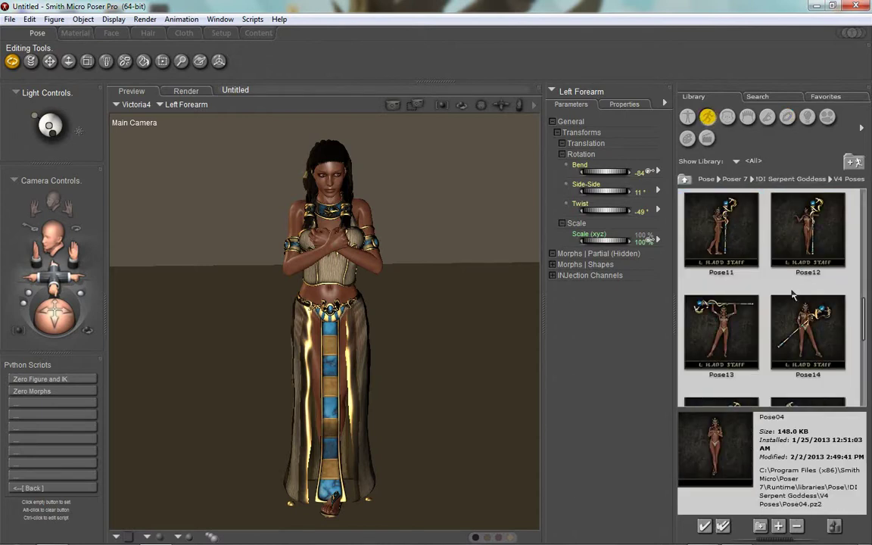
{"action": "scroll", "coordinate": [739, 326], "scroll_direction": "down", "scroll_amount": 3}
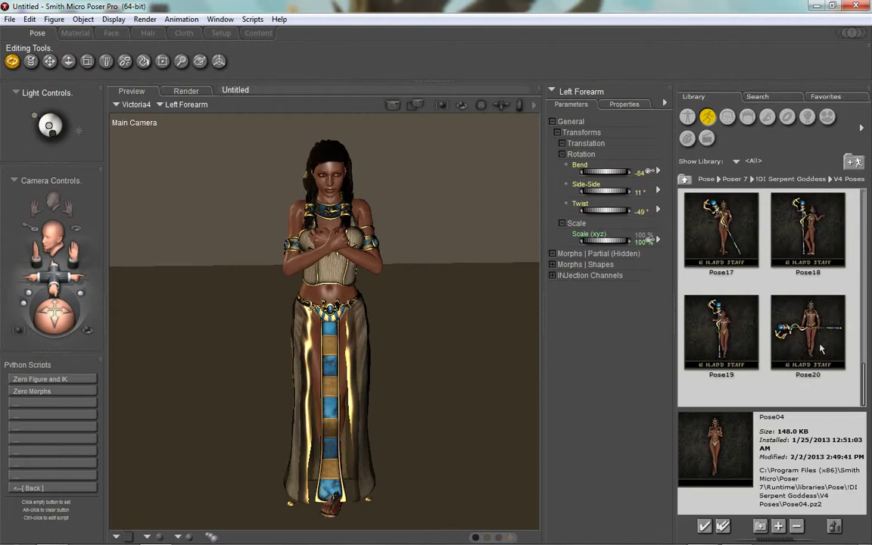
{"action": "scroll", "coordinate": [818, 377], "scroll_direction": "up", "scroll_amount": 3}
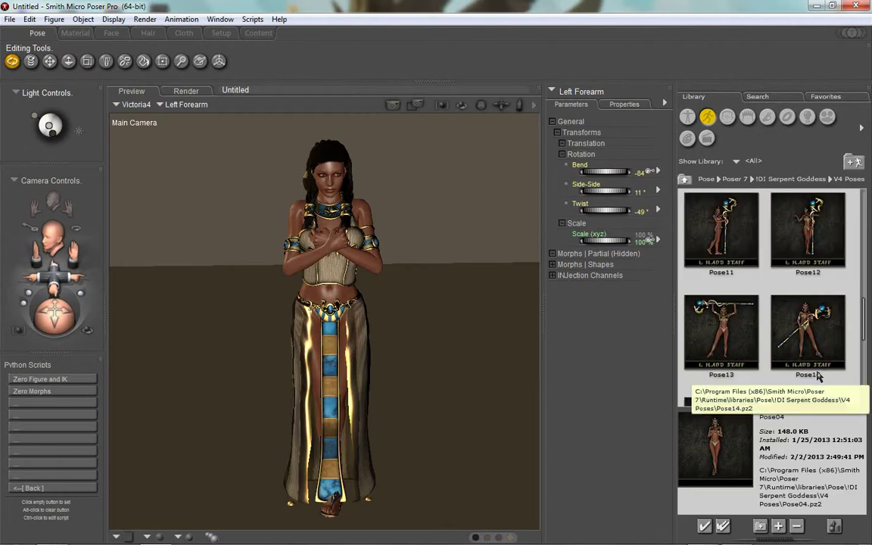
{"action": "left_click", "coordinate": [726, 236]}
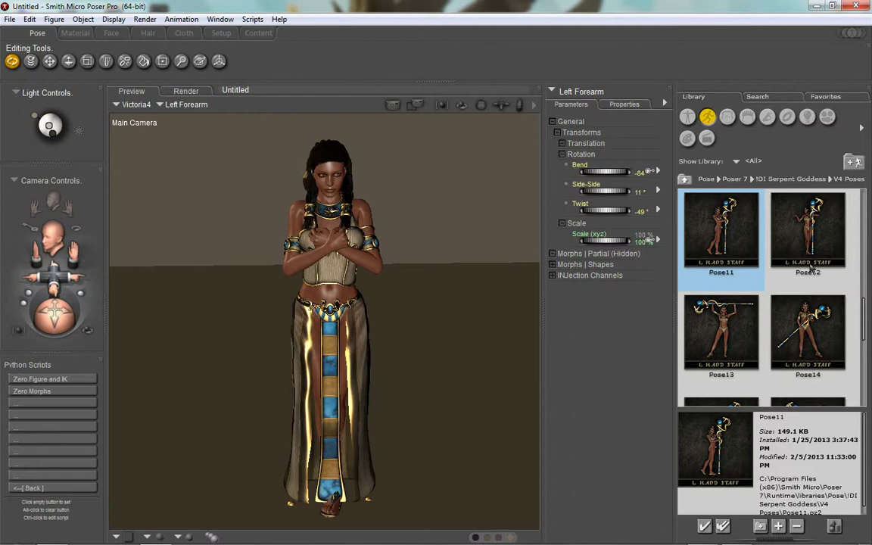
Load the Cobra Staff - L Hand prop and try the left-hand staff pose Pose11 on Victoria4.
{"action": "left_click", "coordinate": [789, 118]}
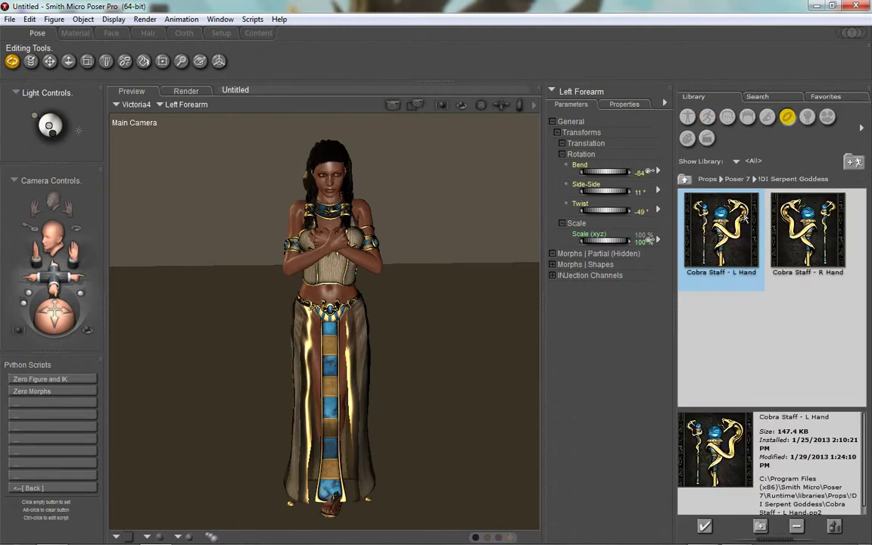
{"action": "double_click", "coordinate": [751, 238]}
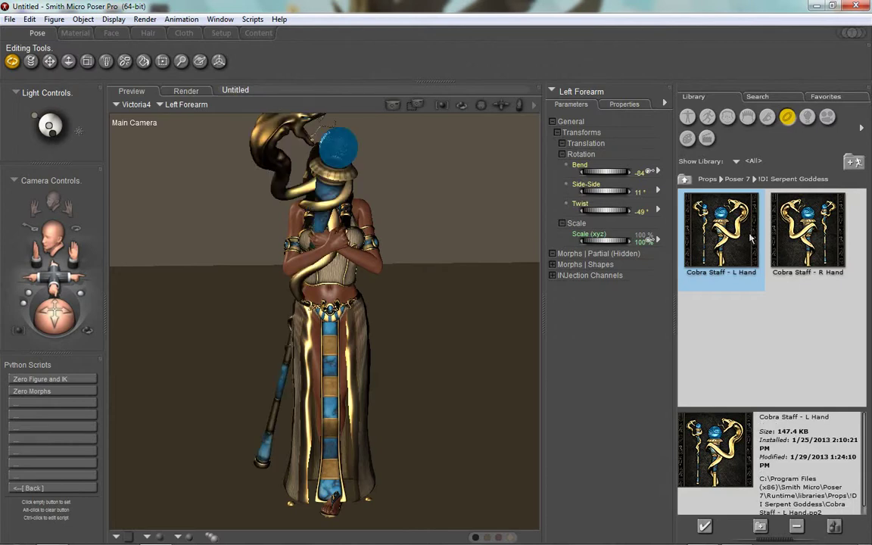
{"action": "left_click", "coordinate": [382, 254]}
{"action": "left_click", "coordinate": [48, 22]}
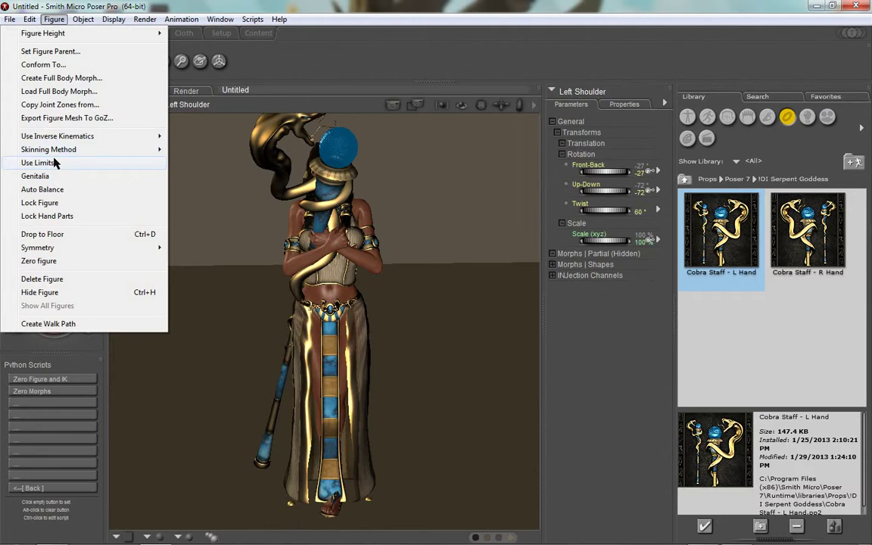
{"action": "left_click", "coordinate": [118, 19]}
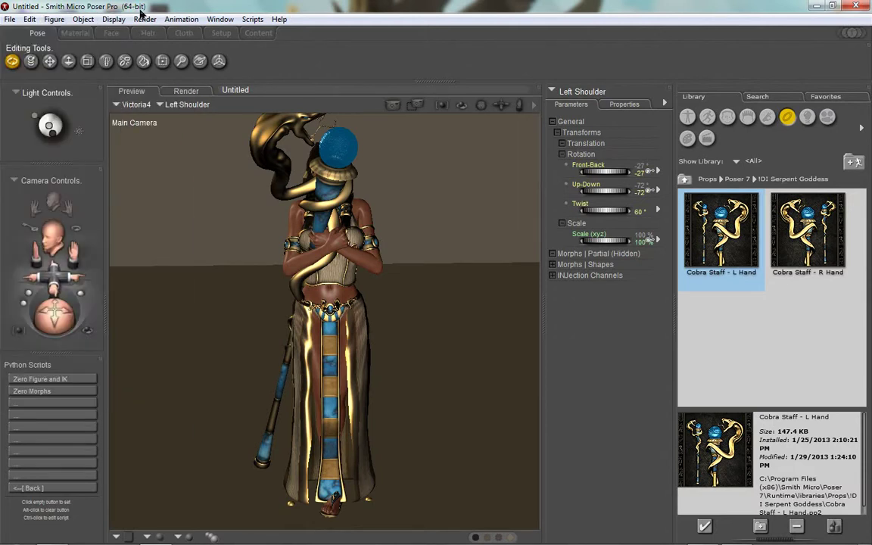
{"action": "left_click", "coordinate": [706, 121]}
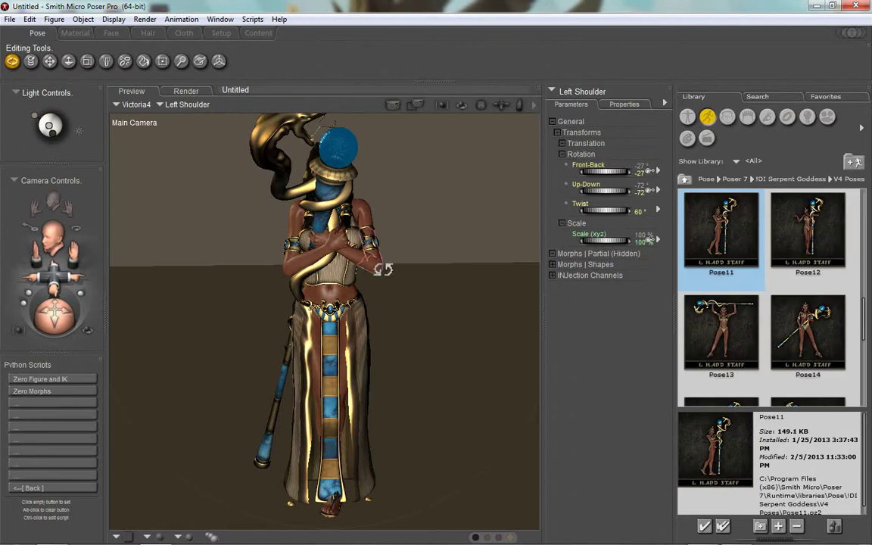
{"action": "double_click", "coordinate": [742, 241]}
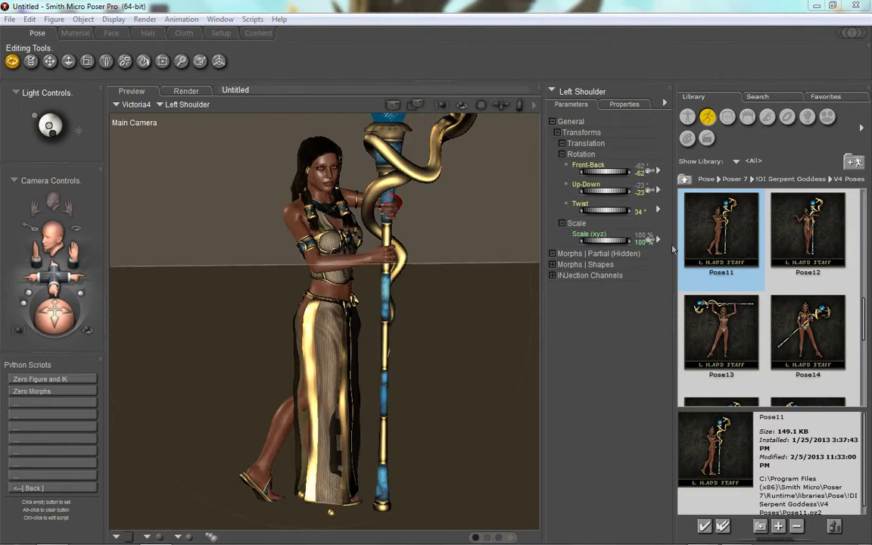
Try Pose12 and Pose13 on Victoria4 in turn, and look further down the V4 Poses to the right-hand staff poses.
{"action": "double_click", "coordinate": [819, 216]}
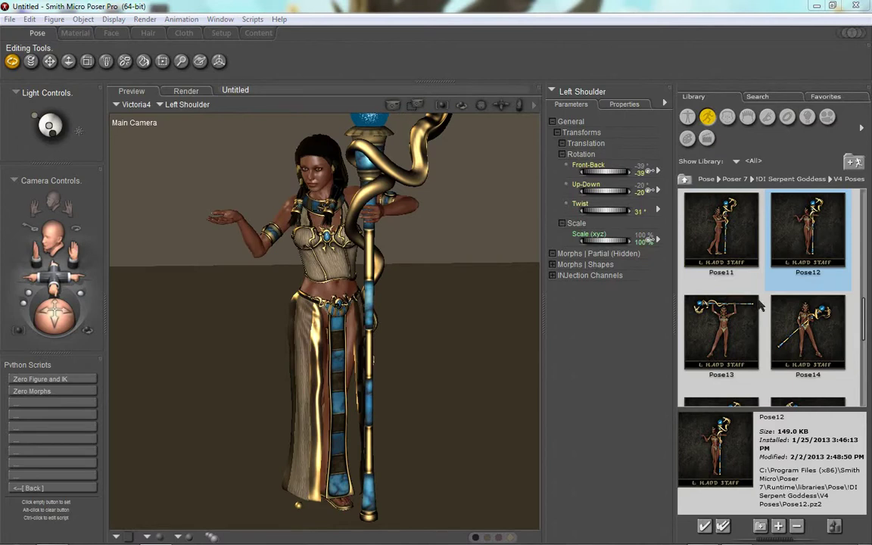
{"action": "double_click", "coordinate": [722, 334]}
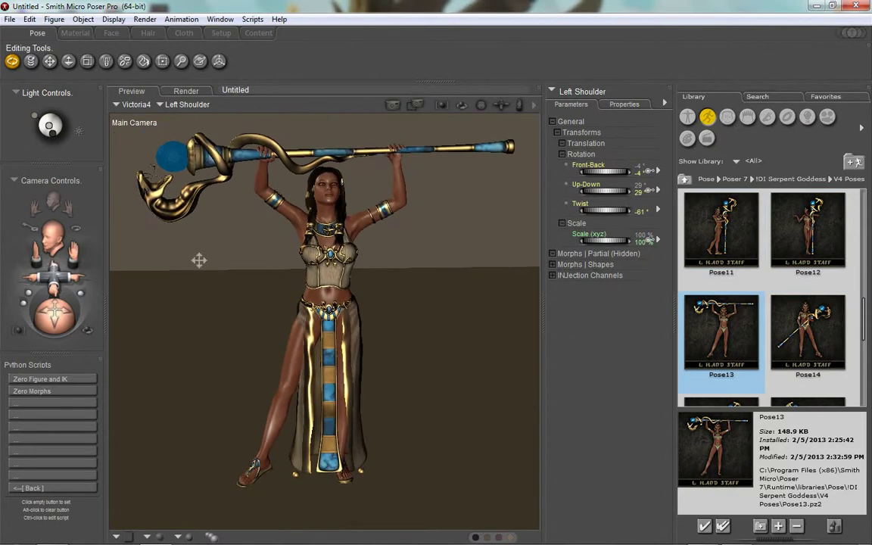
{"action": "left_click", "coordinate": [401, 193]}
{"action": "left_click", "coordinate": [791, 350]}
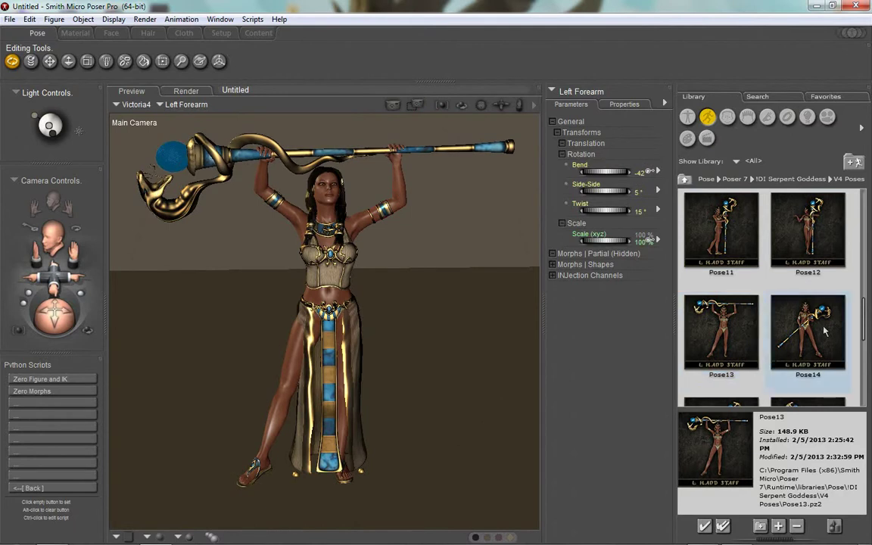
{"action": "scroll", "coordinate": [825, 331], "scroll_direction": "down", "scroll_amount": 1}
{"action": "scroll", "coordinate": [825, 335], "scroll_direction": "down", "scroll_amount": 1}
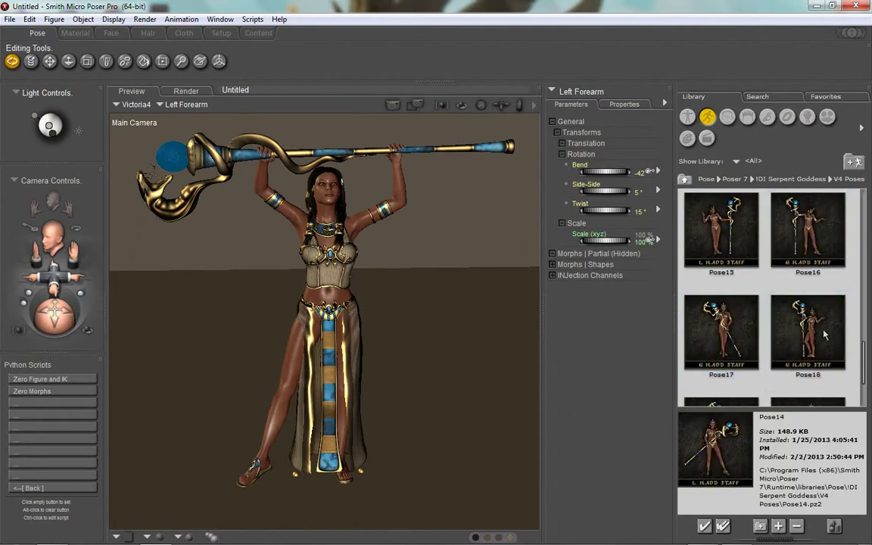
Apply the right-hand staff pose Pose18 to Victoria4 and delete the left-hand Cobra Staff from the scene.
{"action": "left_click", "coordinate": [801, 336]}
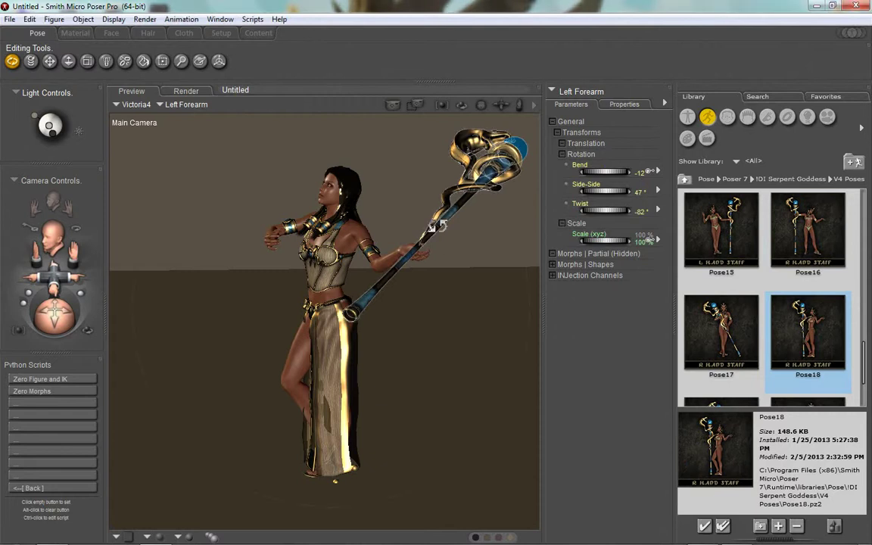
{"action": "left_click", "coordinate": [436, 249]}
{"action": "key", "text": "Delete"}
{"action": "left_click", "coordinate": [501, 324]}
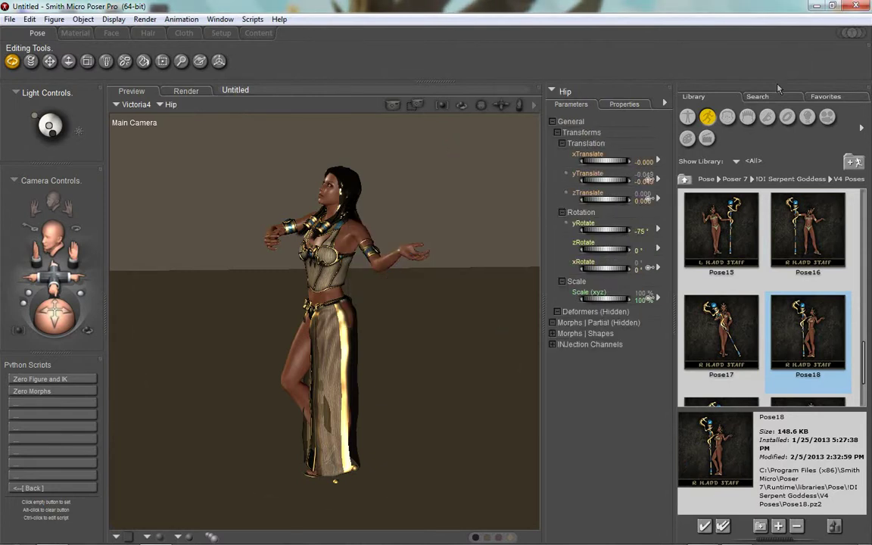
Load the Cobra Staff - R Hand prop and apply Pose18 to Victoria4 again so the staff follows the pose.
{"action": "left_click", "coordinate": [788, 116]}
{"action": "double_click", "coordinate": [808, 230]}
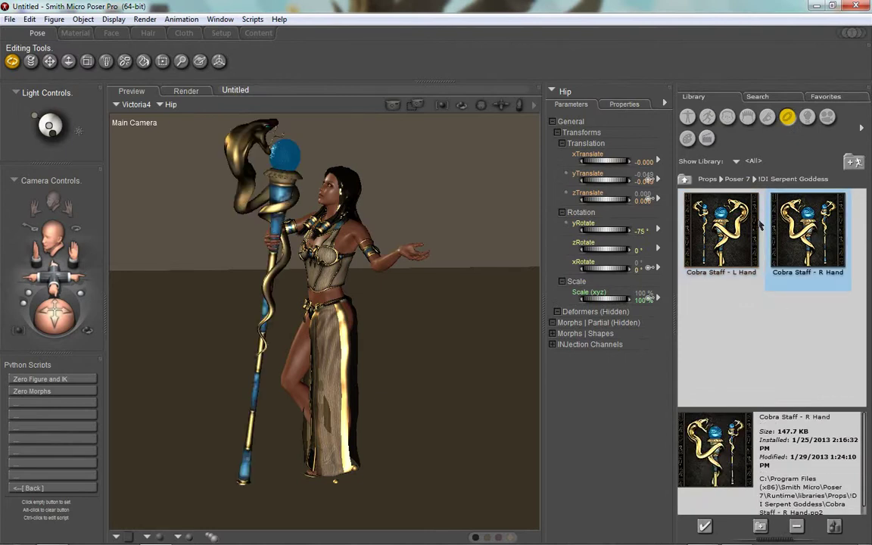
{"action": "left_click", "coordinate": [708, 117]}
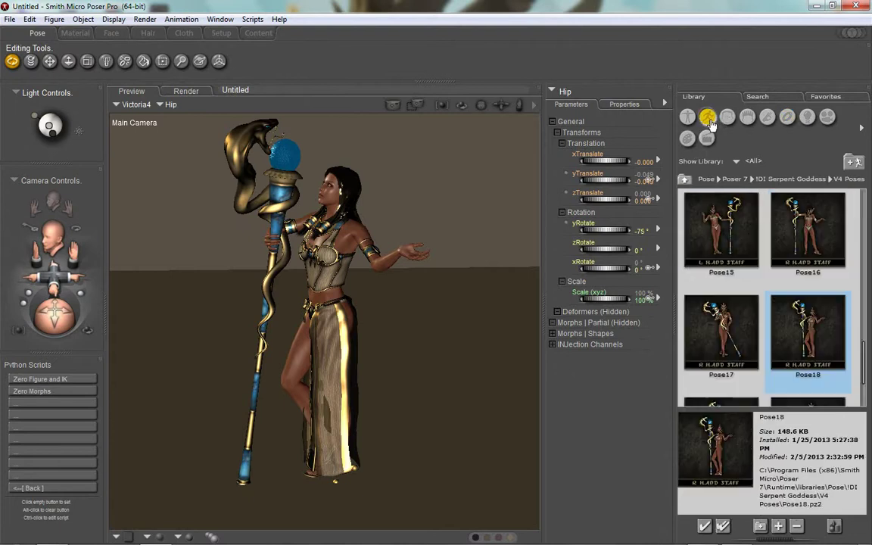
{"action": "double_click", "coordinate": [820, 341]}
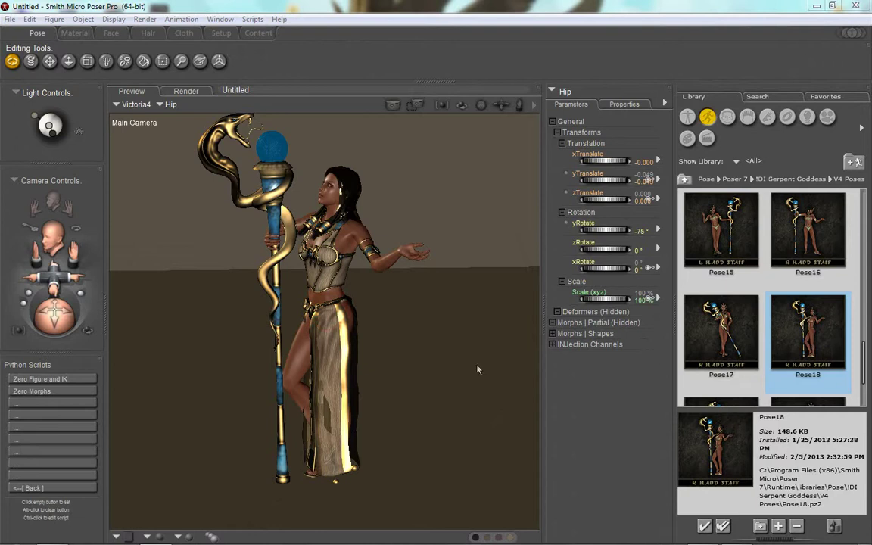
Frame Victoria4 and the whole Cobra Staff in a more level, slightly more distant camera view, and reapply Pose18.
{"action": "left_click_drag", "start_coordinate": [56, 289], "coordinate": [140, 284]}
{"action": "key", "text": "ctrl+z"}
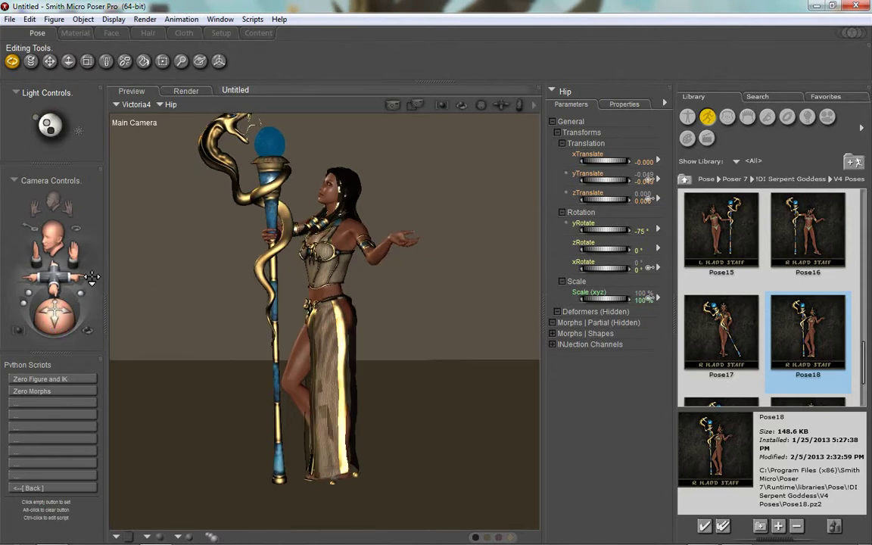
{"action": "mouse_move", "coordinate": [90, 270]}
{"action": "left_mouse_down"}
{"action": "mouse_move", "coordinate": [99, 294]}
{"action": "mouse_move", "coordinate": [89, 262]}
{"action": "left_mouse_up"}
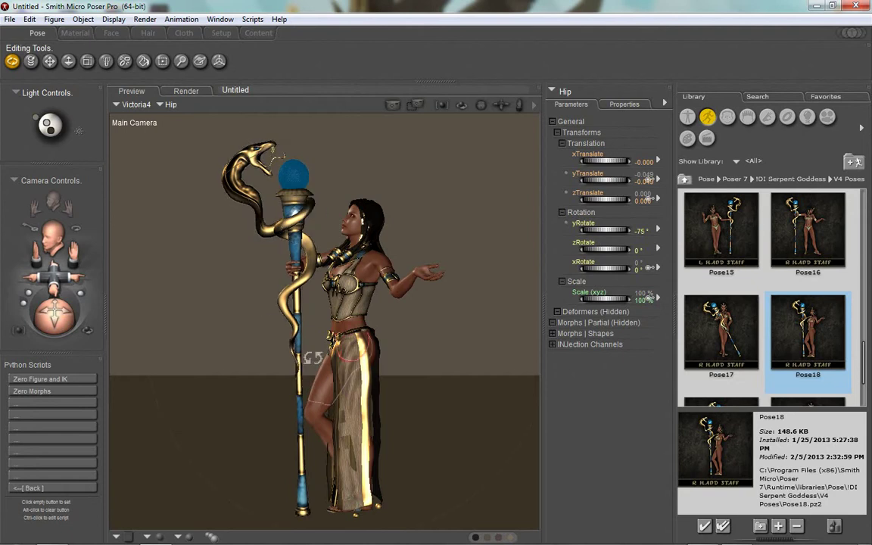
{"action": "left_click_drag", "start_coordinate": [59, 303], "coordinate": [76, 276]}
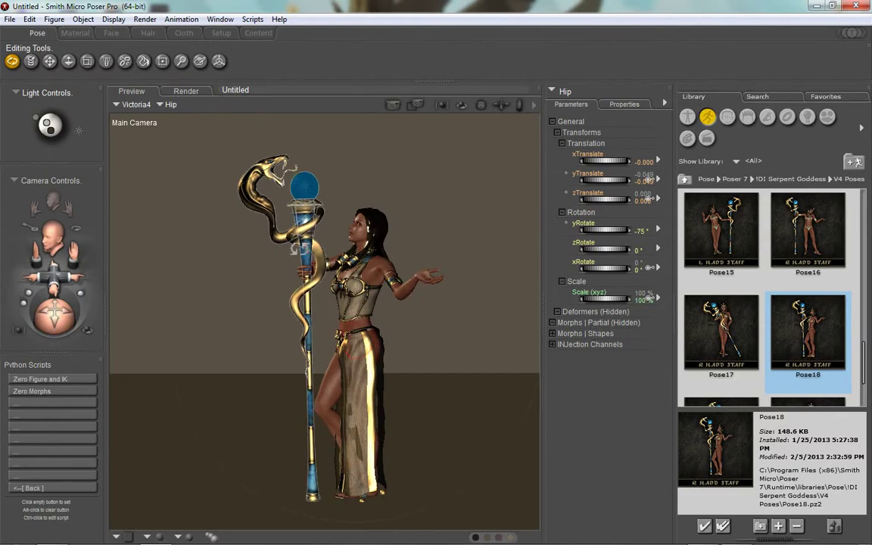
{"action": "left_click", "coordinate": [411, 302]}
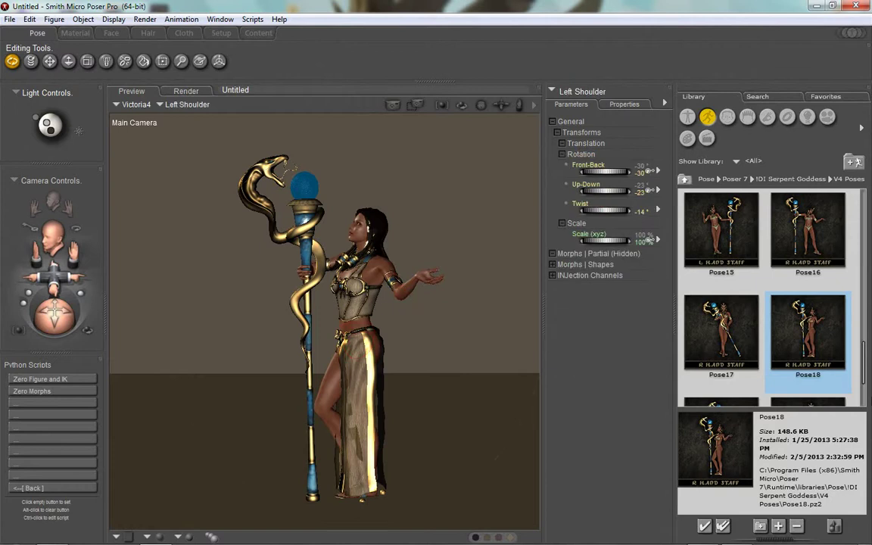
{"action": "double_click", "coordinate": [815, 346]}
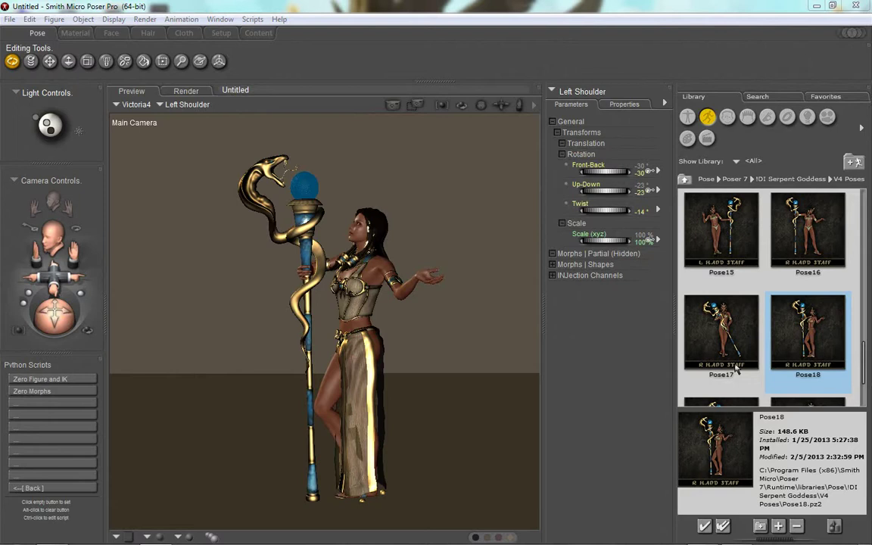
Apply the Staff-GoddessOfTheMoon material from the Serpent Goddess Clothing MATs to the right-hand Cobra Staff.
{"action": "left_click", "coordinate": [303, 241]}
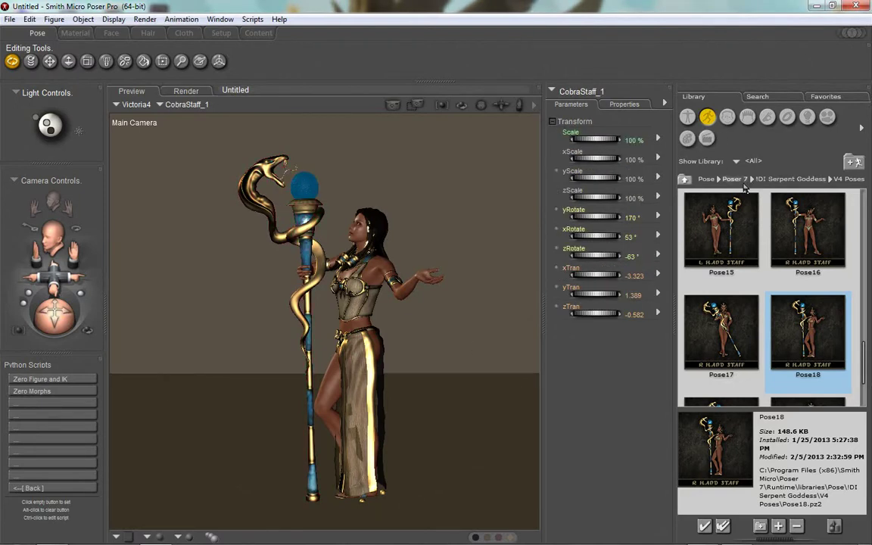
{"action": "left_click", "coordinate": [790, 182]}
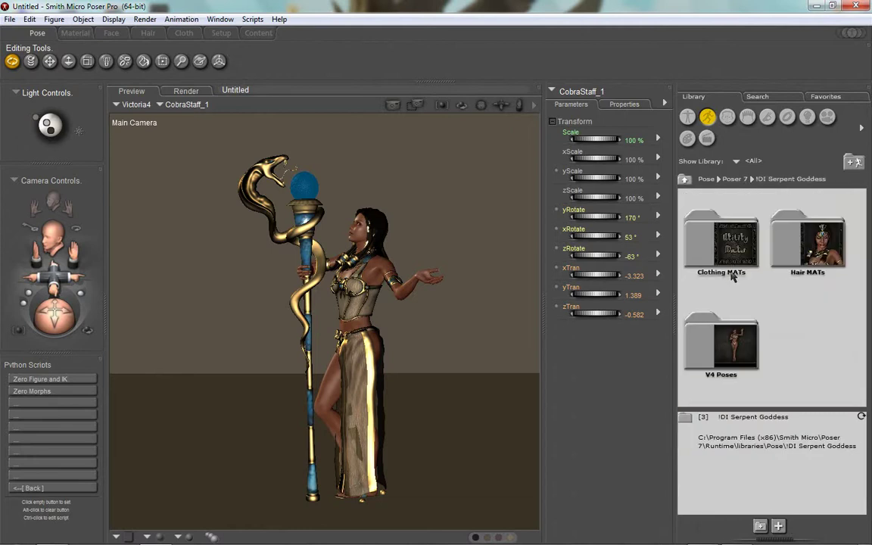
{"action": "left_click", "coordinate": [706, 219]}
{"action": "scroll", "coordinate": [822, 295], "scroll_direction": "down", "scroll_amount": 15}
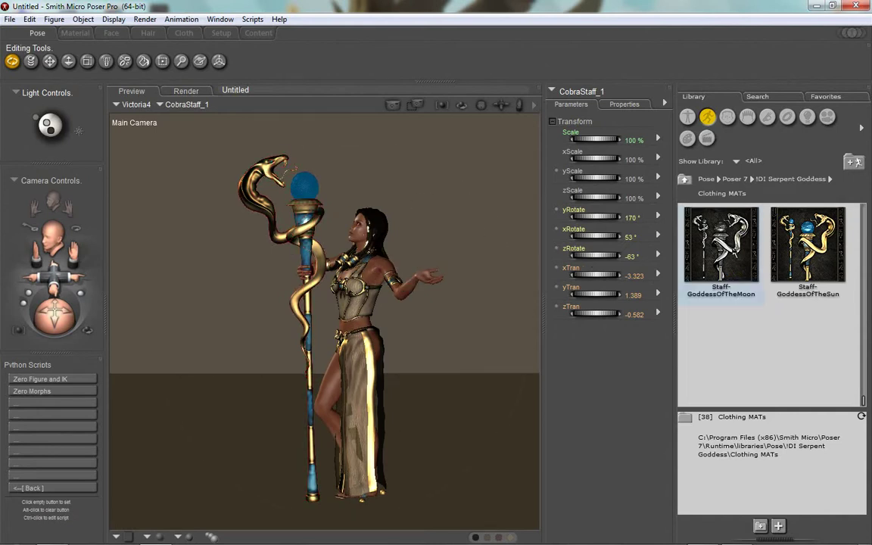
{"action": "left_click", "coordinate": [721, 246]}
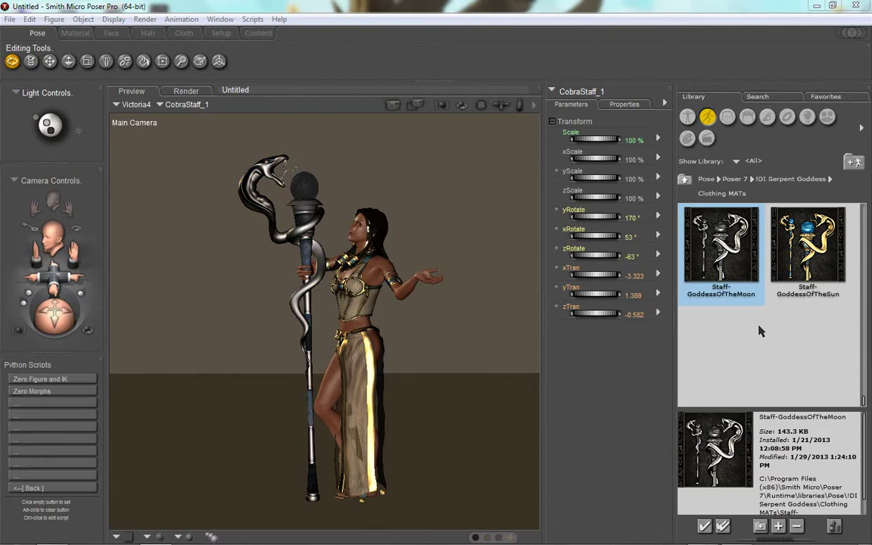
Open the GOTD folder within the Serpent Goddess Clothing MATs and apply the Staff-Isis material to the right-hand Cobra Staff.
{"action": "scroll", "coordinate": [727, 303], "scroll_direction": "up", "scroll_amount": 10}
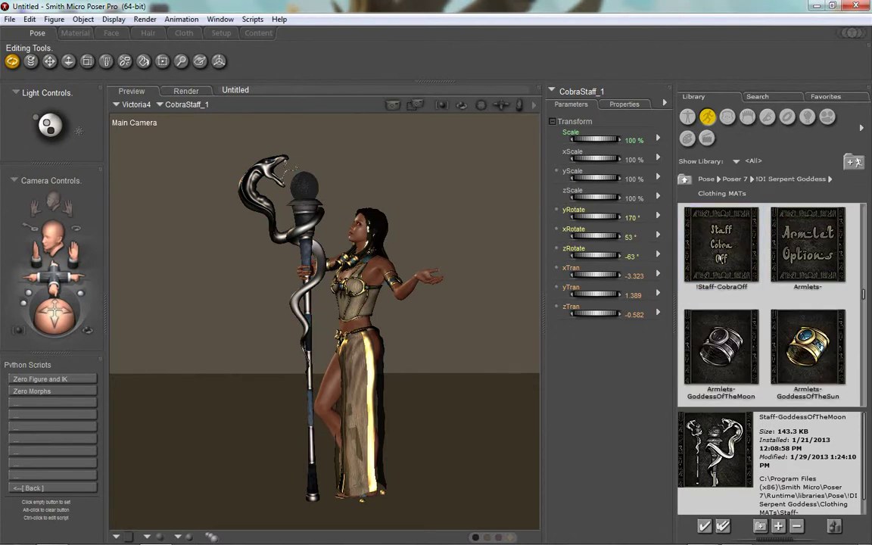
{"action": "left_click", "coordinate": [720, 261]}
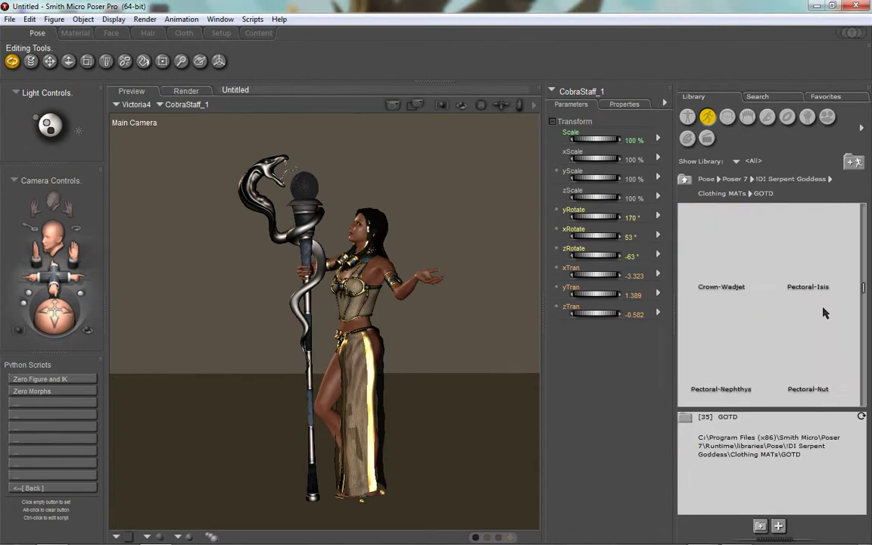
{"action": "scroll", "coordinate": [825, 313], "scroll_direction": "up", "scroll_amount": 3}
{"action": "scroll", "coordinate": [826, 313], "scroll_direction": "down", "scroll_amount": 3}
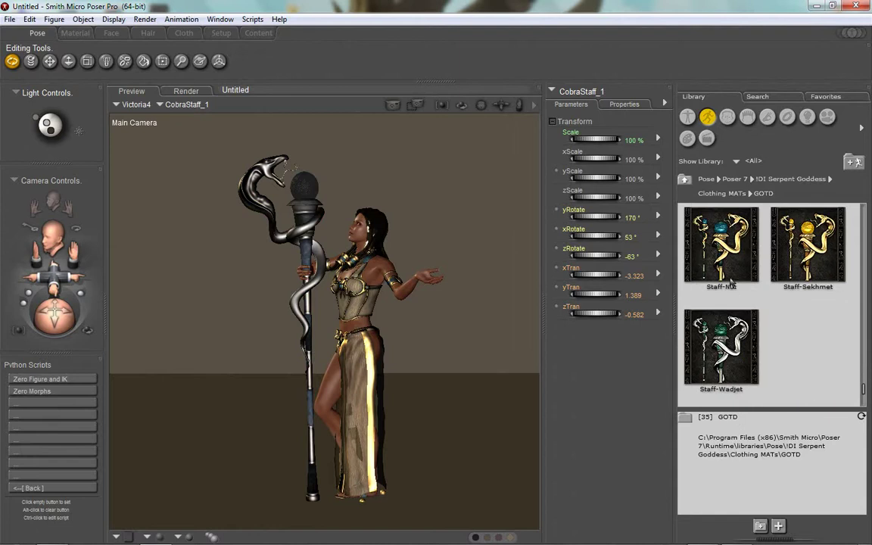
{"action": "left_click", "coordinate": [727, 237]}
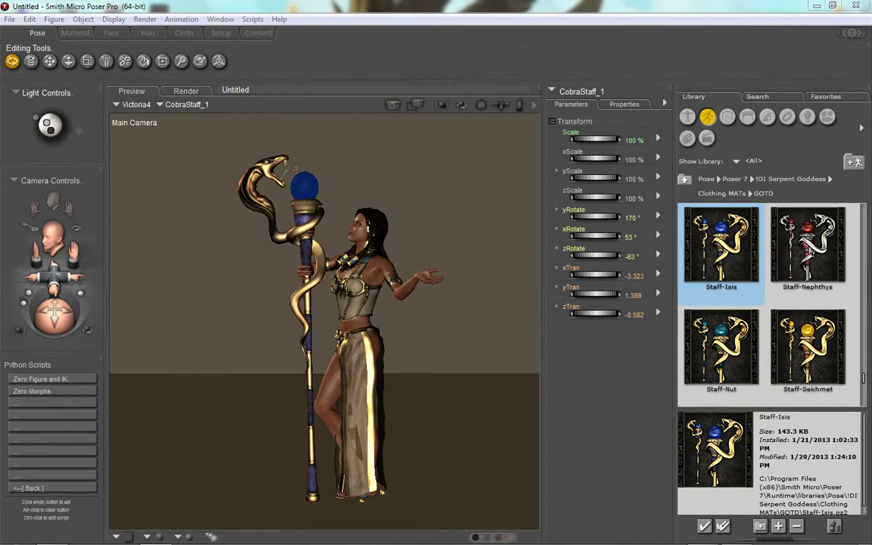
Select the Staff-Nephthys material, and apply the Staff-Sekhmet material from the GOTD folder to the Cobra Staff.
{"action": "left_click", "coordinate": [807, 247]}
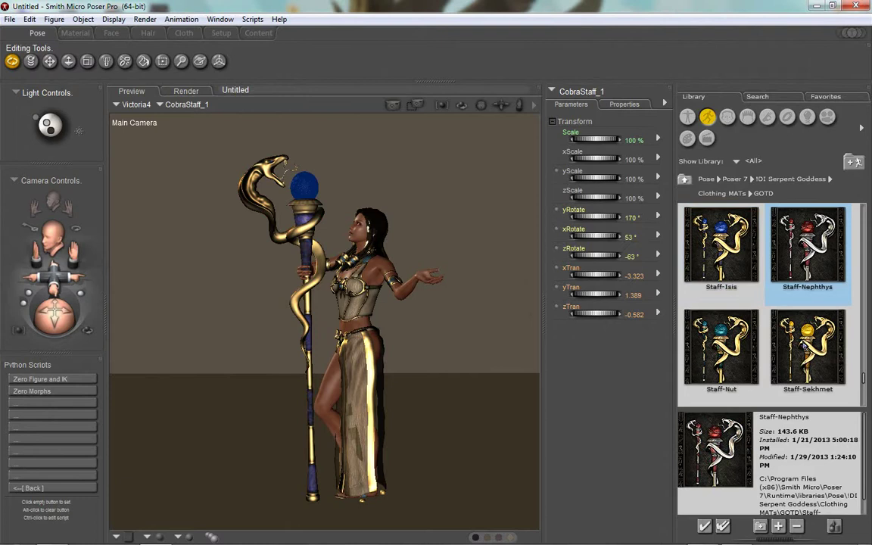
{"action": "left_click", "coordinate": [807, 347]}
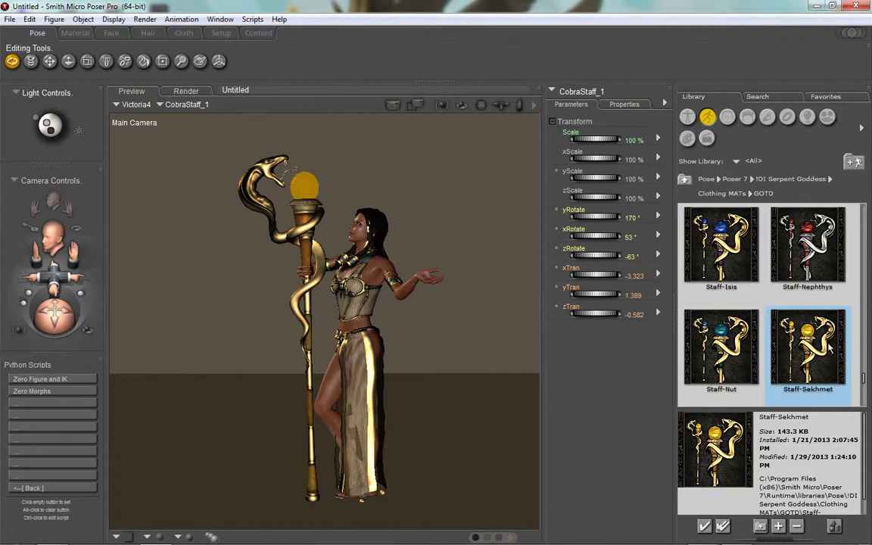
{"action": "scroll", "coordinate": [831, 346], "scroll_direction": "down", "scroll_amount": 1}
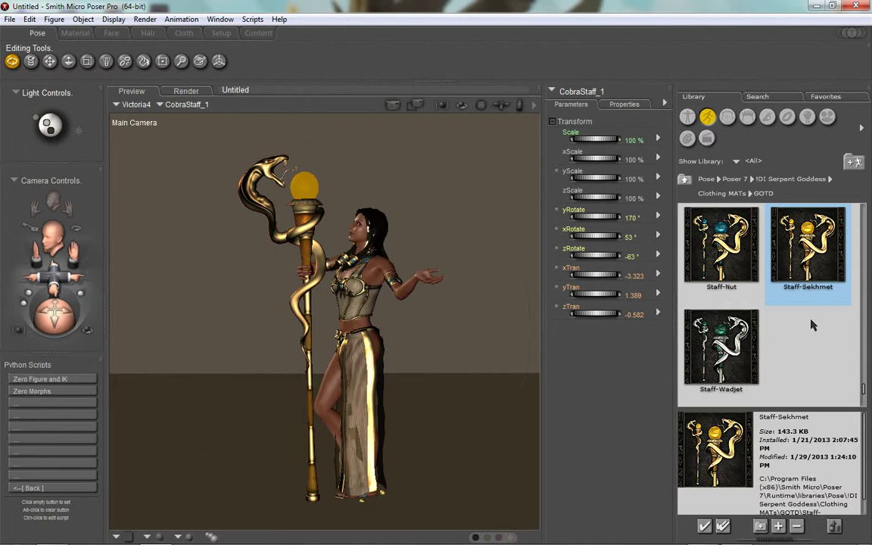
Show the Serpent Goddess Staff MATs folder in the Materials library and render the full scene with FireFly.
{"action": "left_click", "coordinate": [689, 140]}
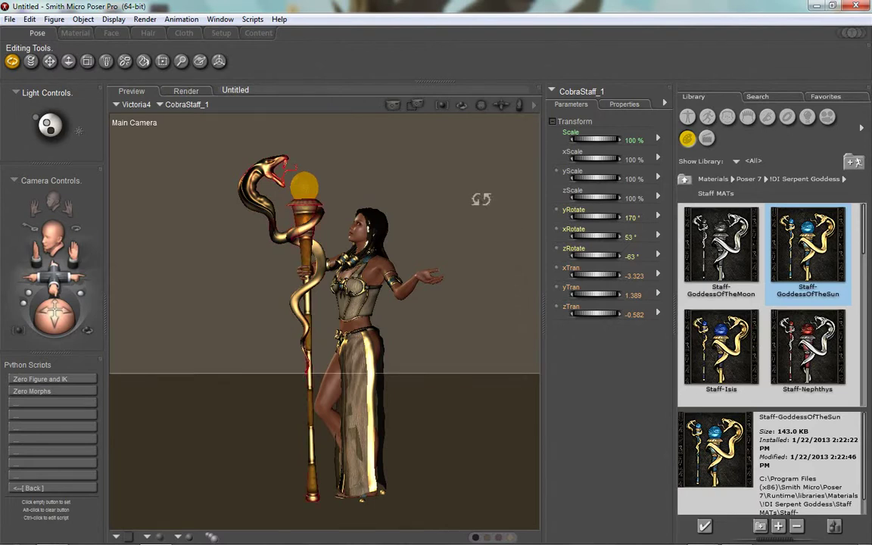
{"action": "left_click", "coordinate": [144, 19]}
{"action": "left_click", "coordinate": [140, 31]}
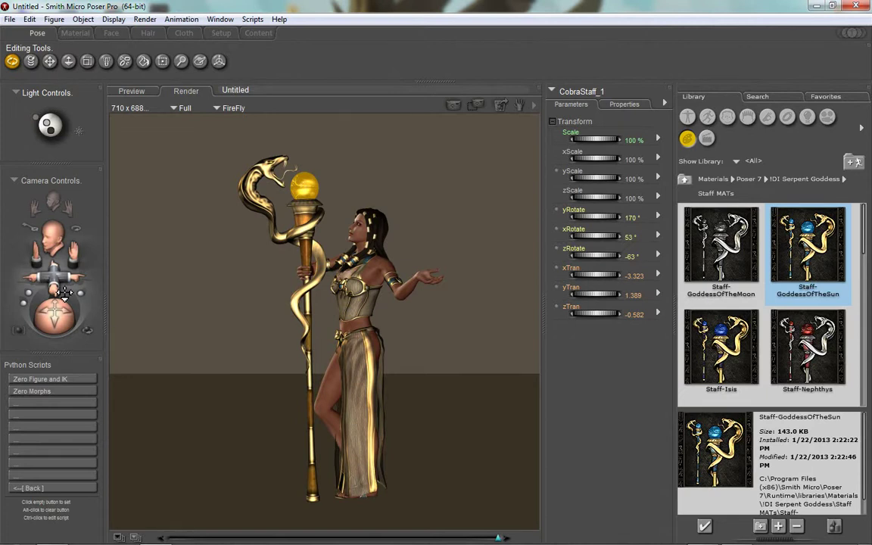
Bring the main camera in close on the staff's cobra head and orb, and apply the Staff-Isis material from Staff MATs.
{"action": "left_click", "coordinate": [68, 376]}
{"action": "left_click_drag", "start_coordinate": [69, 373], "coordinate": [84, 541]}
{"action": "left_click_drag", "start_coordinate": [75, 253], "coordinate": [97, 542]}
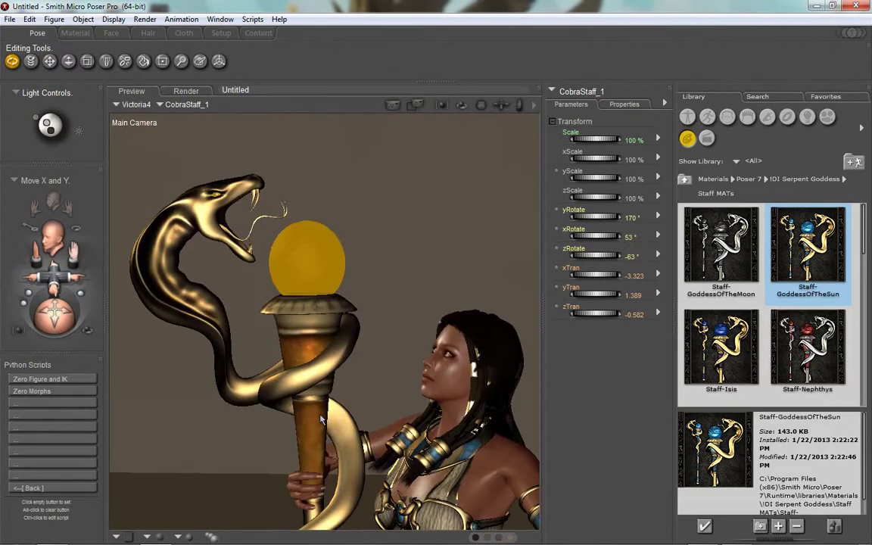
{"action": "left_click", "coordinate": [721, 349]}
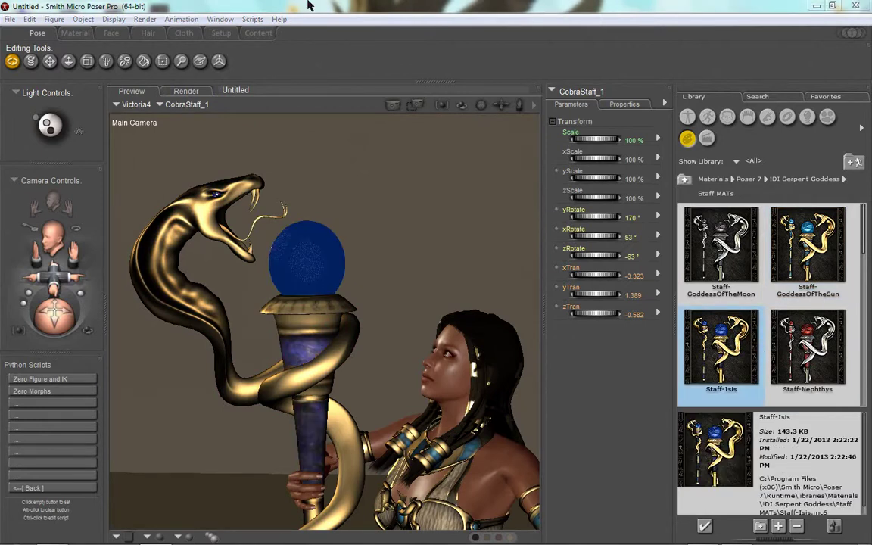
Render the close-up of the Cobra Staff with FireFly and return to the preview.
{"action": "left_click", "coordinate": [144, 19]}
{"action": "left_click", "coordinate": [144, 30]}
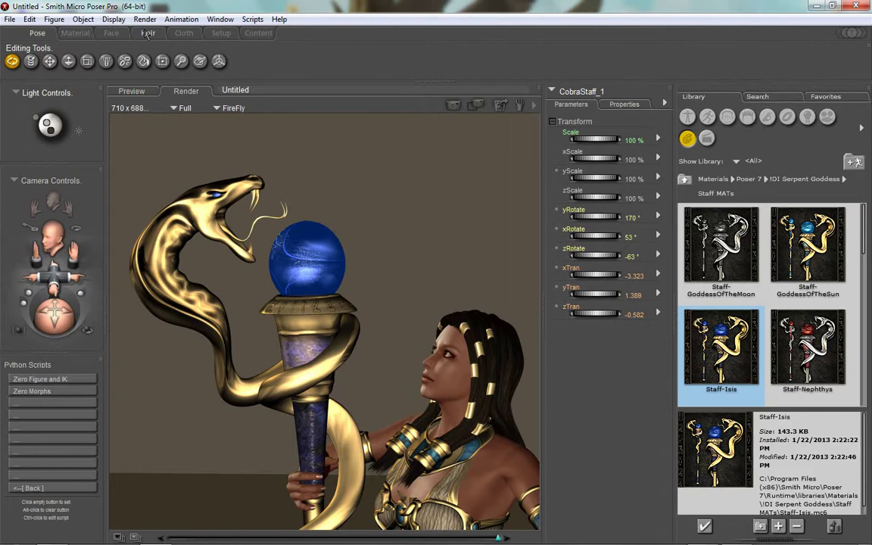
{"action": "left_click", "coordinate": [131, 91]}
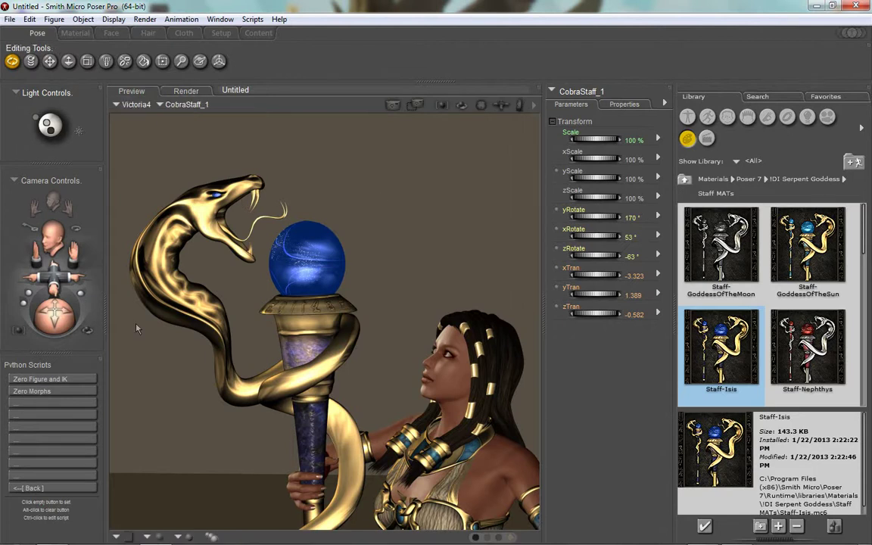
Pull the main camera back to frame all of Victoria4 and the full length of the Cobra Staff.
{"action": "left_click_drag", "start_coordinate": [53, 264], "coordinate": [65, 205]}
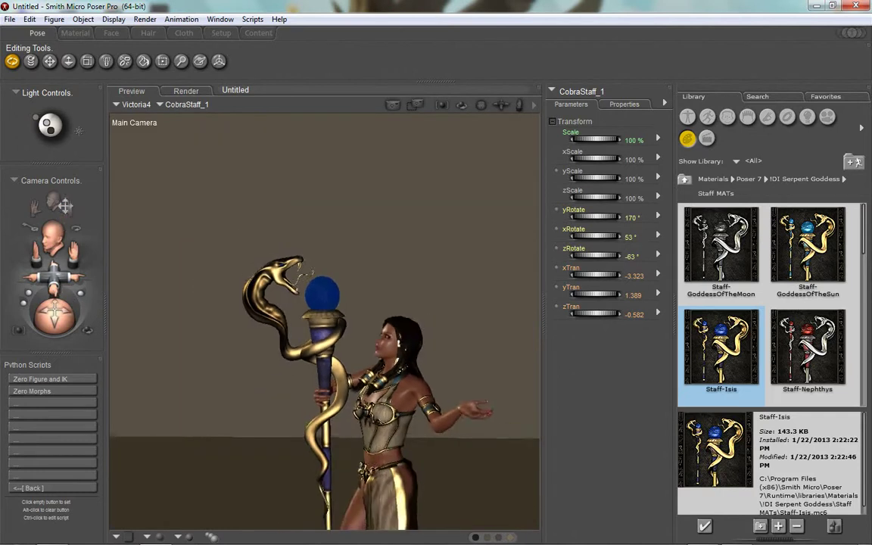
{"action": "left_click_drag", "start_coordinate": [74, 241], "coordinate": [45, 106]}
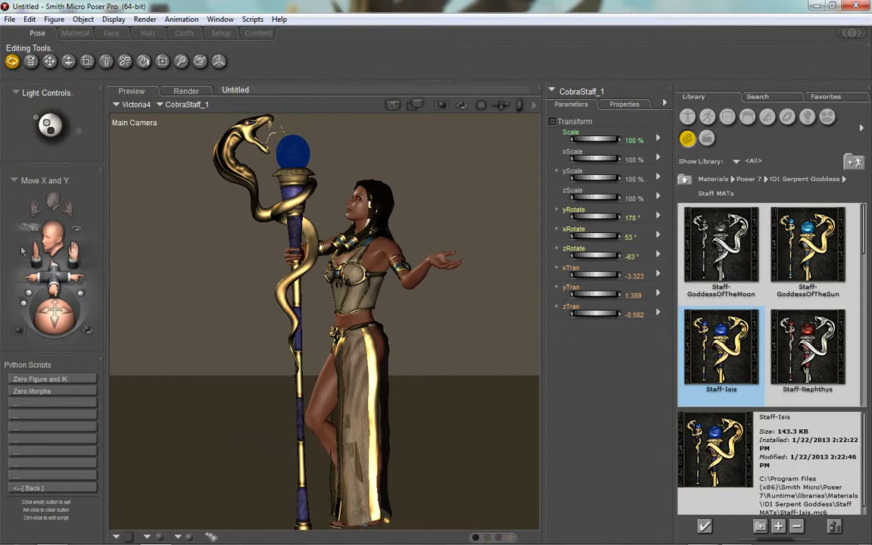
{"action": "left_click_drag", "start_coordinate": [54, 288], "coordinate": [60, 277]}
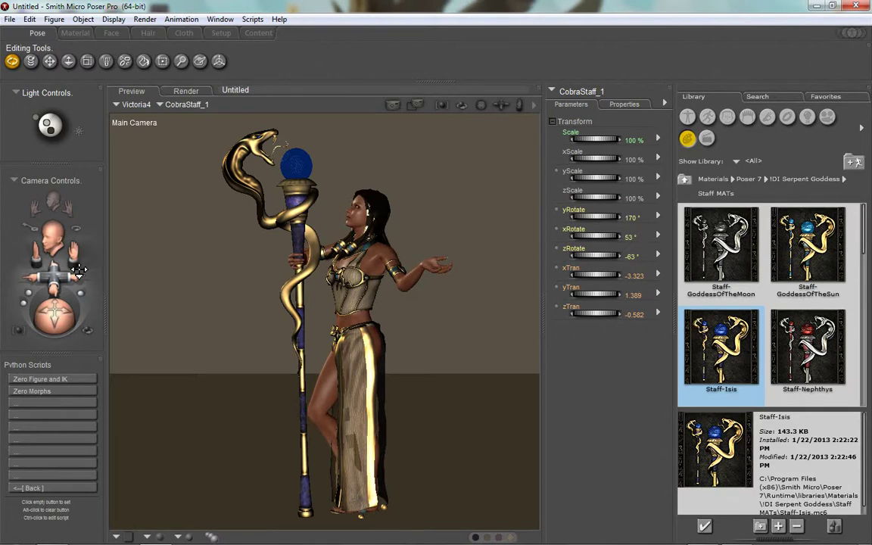
{"action": "mouse_move", "coordinate": [210, 544]}
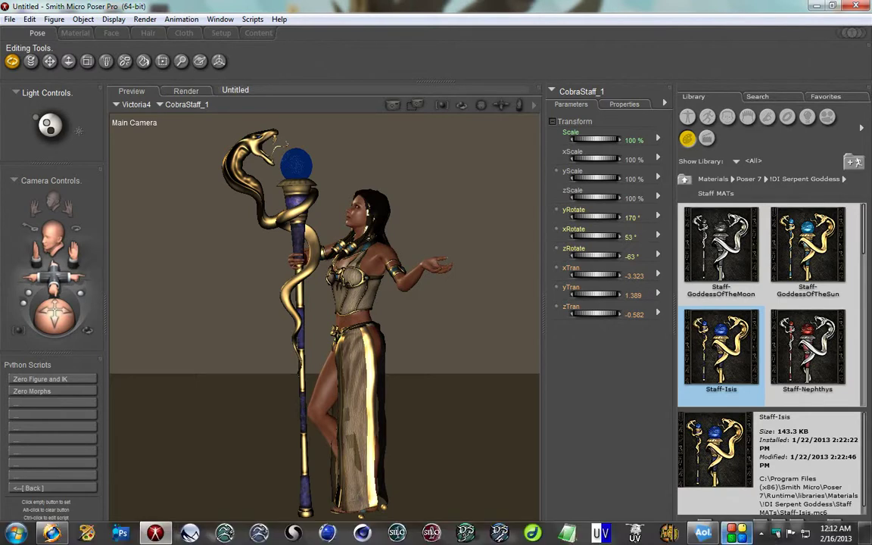